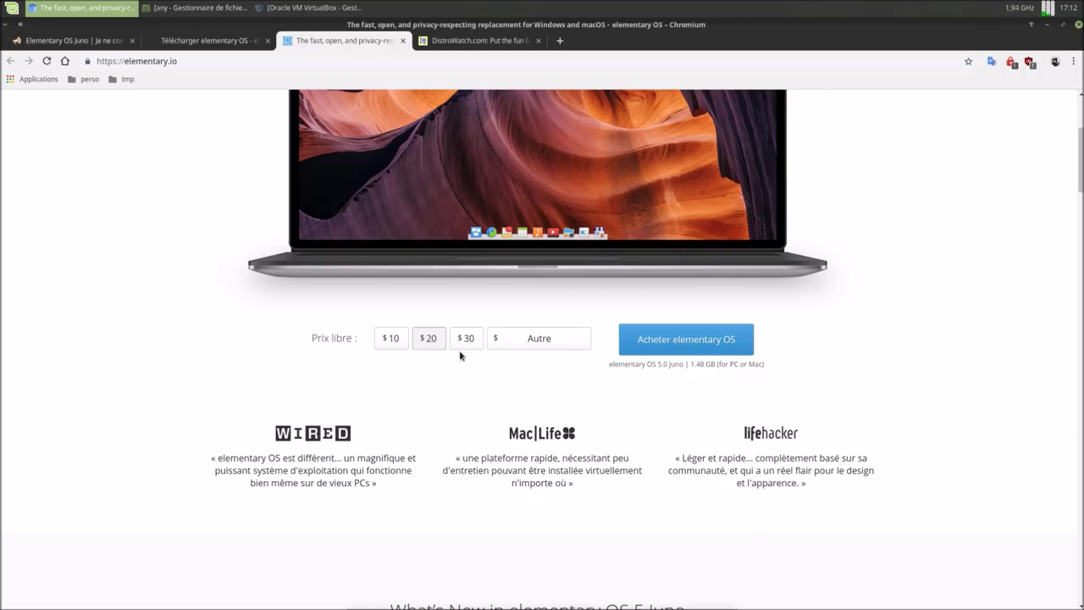
# - Enter 0 as the custom price for elementary OS on the elementary.io page
pyautogui.click(536, 346)
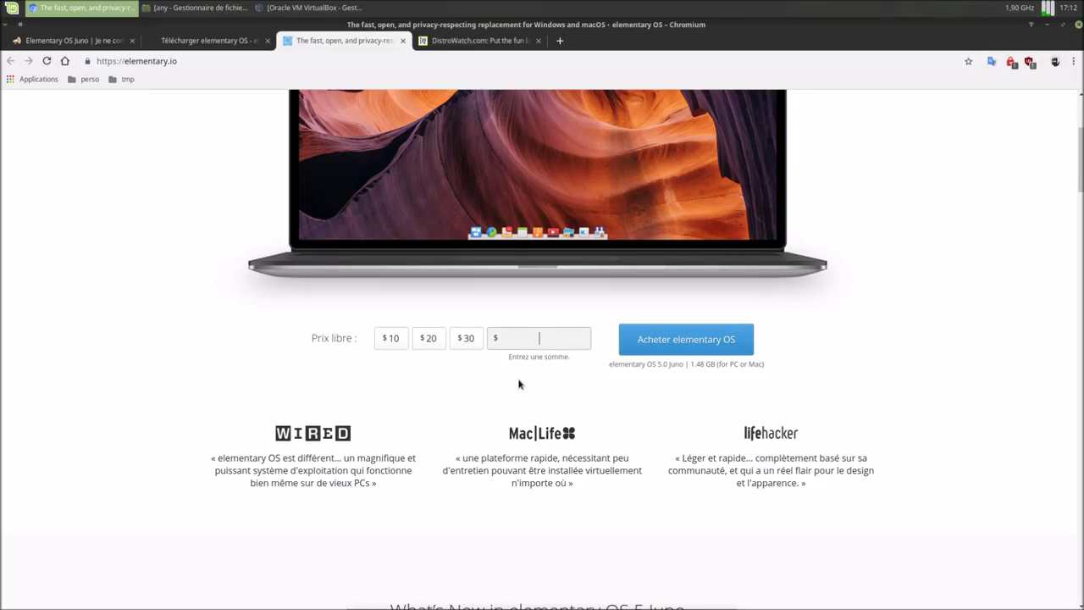
pyautogui.write('5')
pyautogui.press('BackSpace')
pyautogui.write('0')
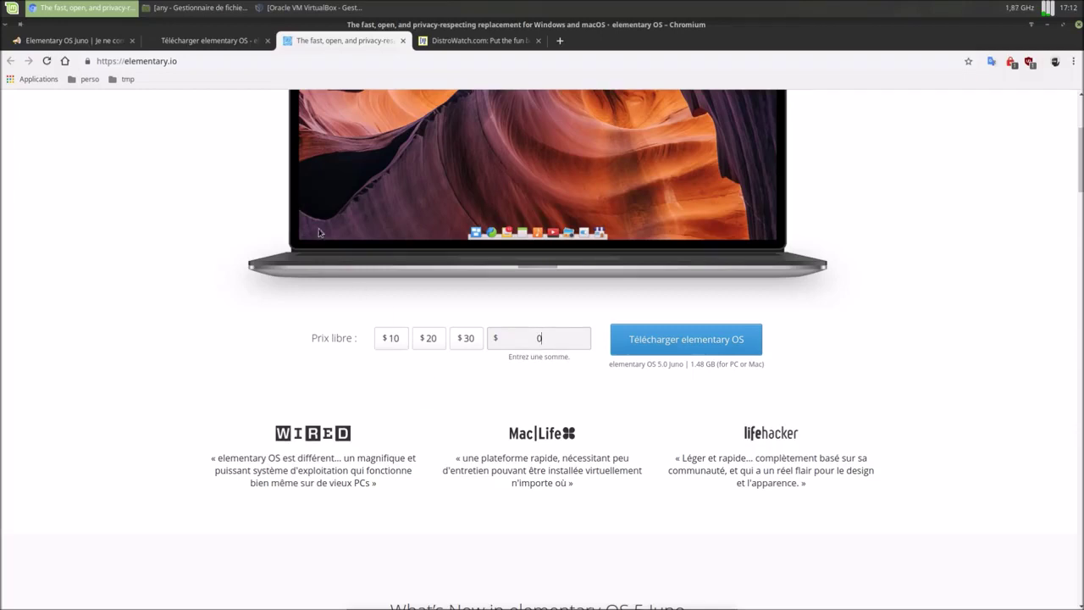
# - Close the elementary.io, DistroWatch and Télécharger elementary OS pages in the browser
pyautogui.click(403, 41)
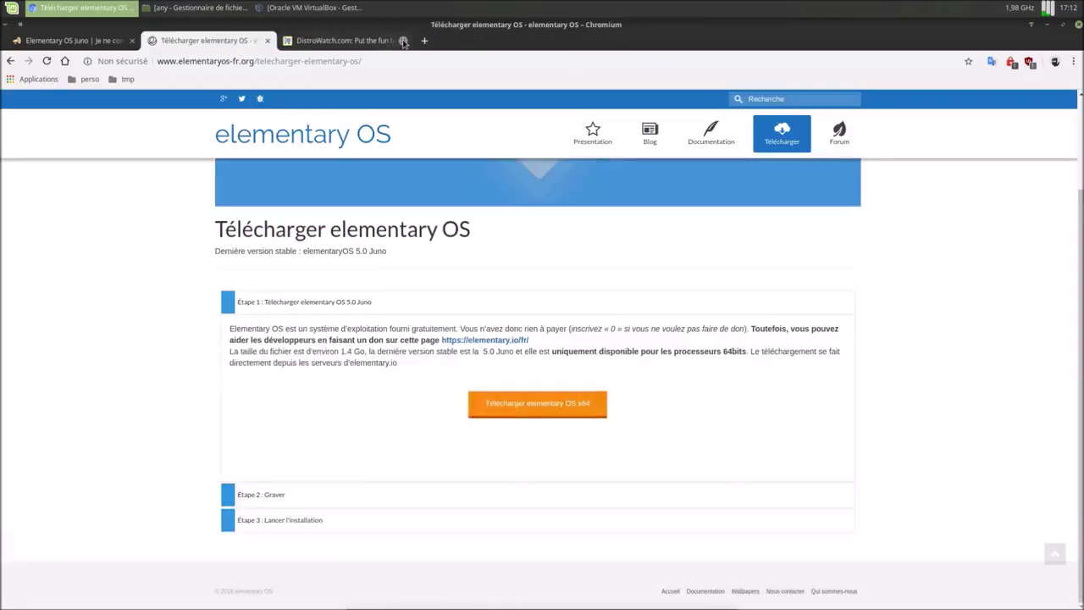
pyautogui.click(402, 41)
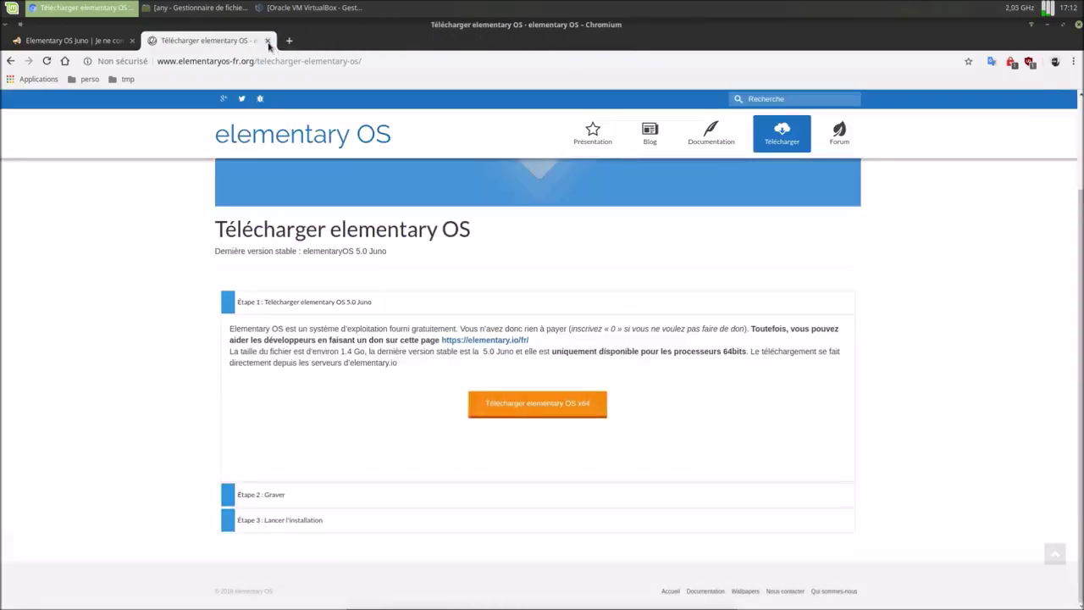
pyautogui.click(268, 40)
# - In the file manager, check the properties of elementaryos-5.0-stable.20181016.iso in the ISO-VM2/ISO folder
pyautogui.click(202, 7)
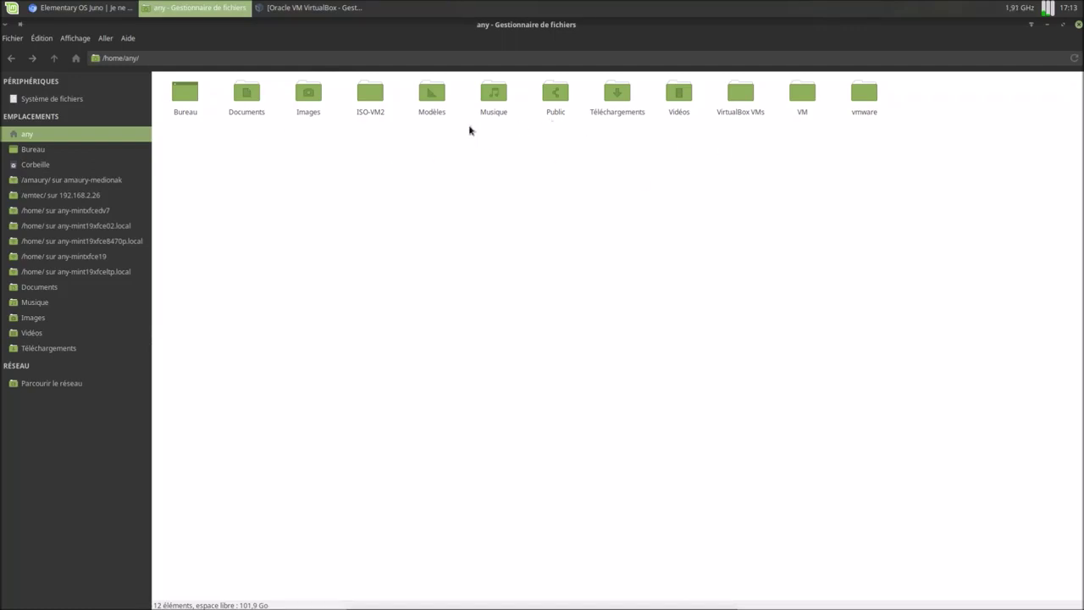
pyautogui.doubleClick(369, 99)
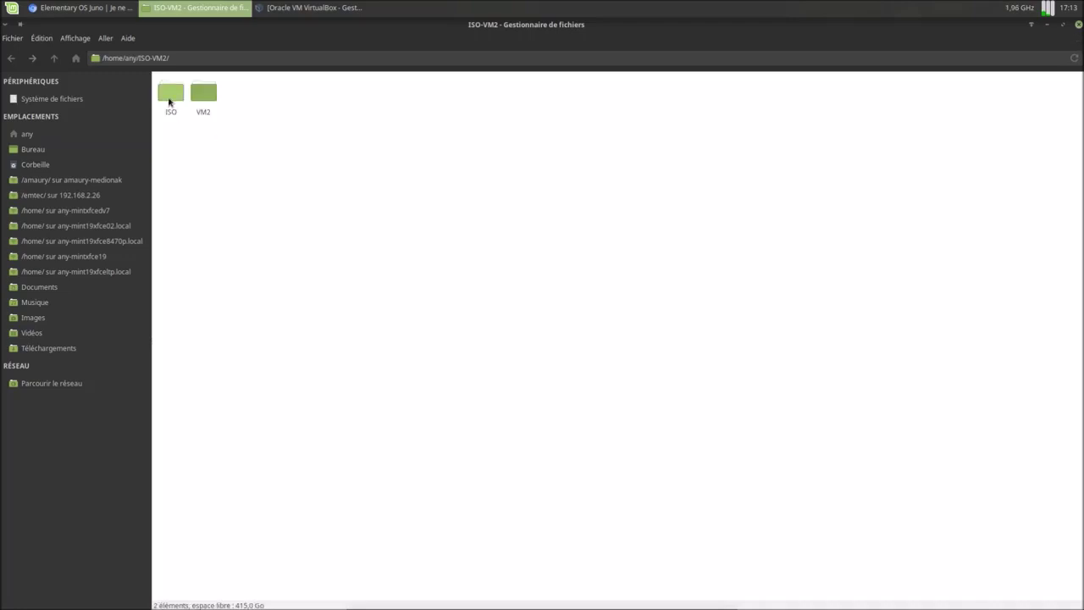
pyautogui.doubleClick(170, 97)
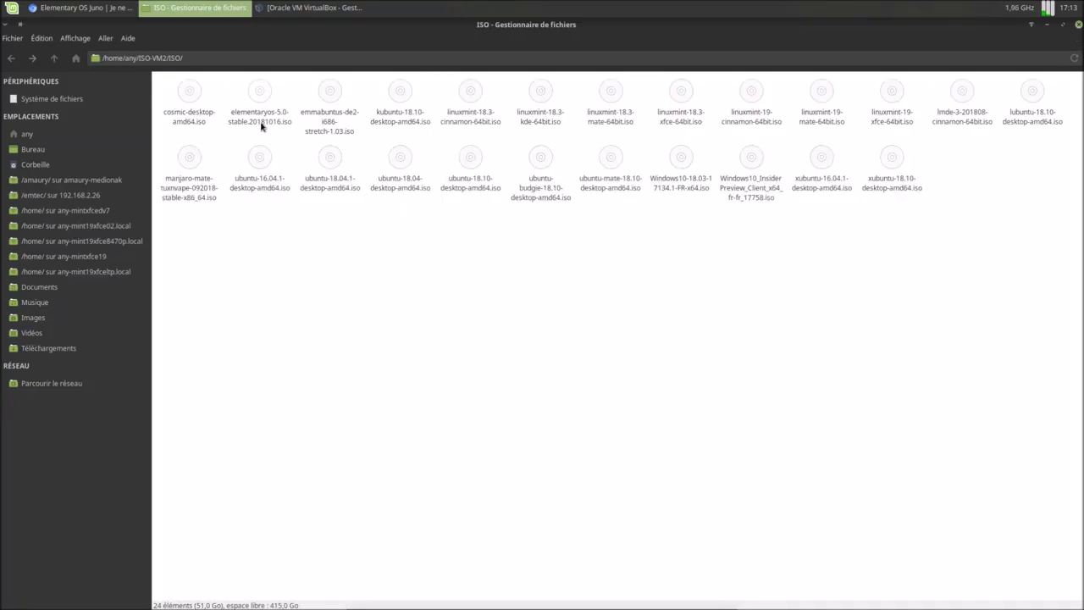
pyautogui.click(264, 123)
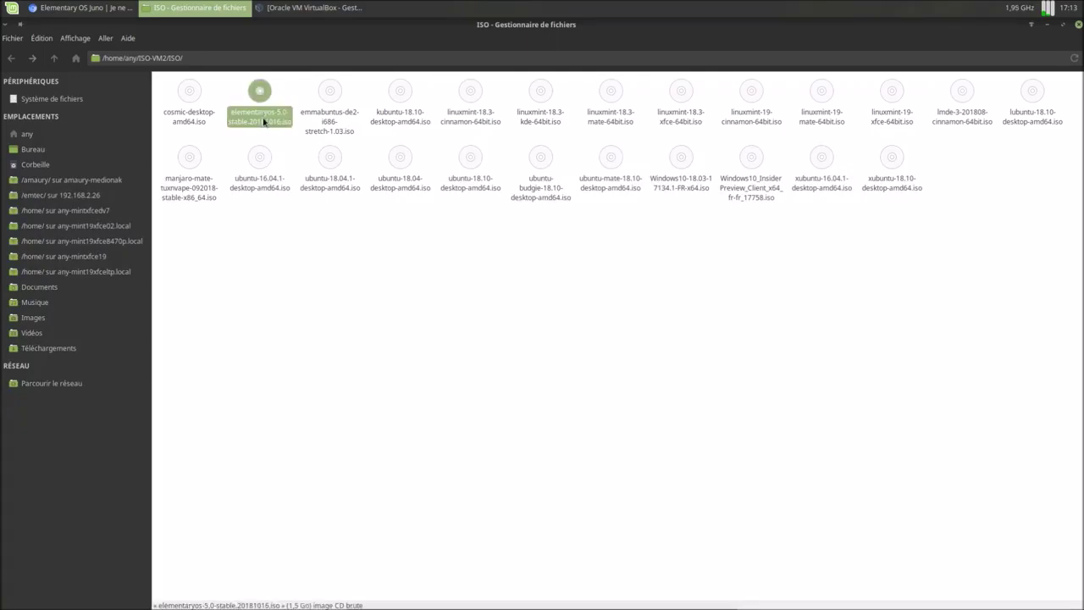
pyautogui.rightClick(263, 123)
pyautogui.click(290, 346)
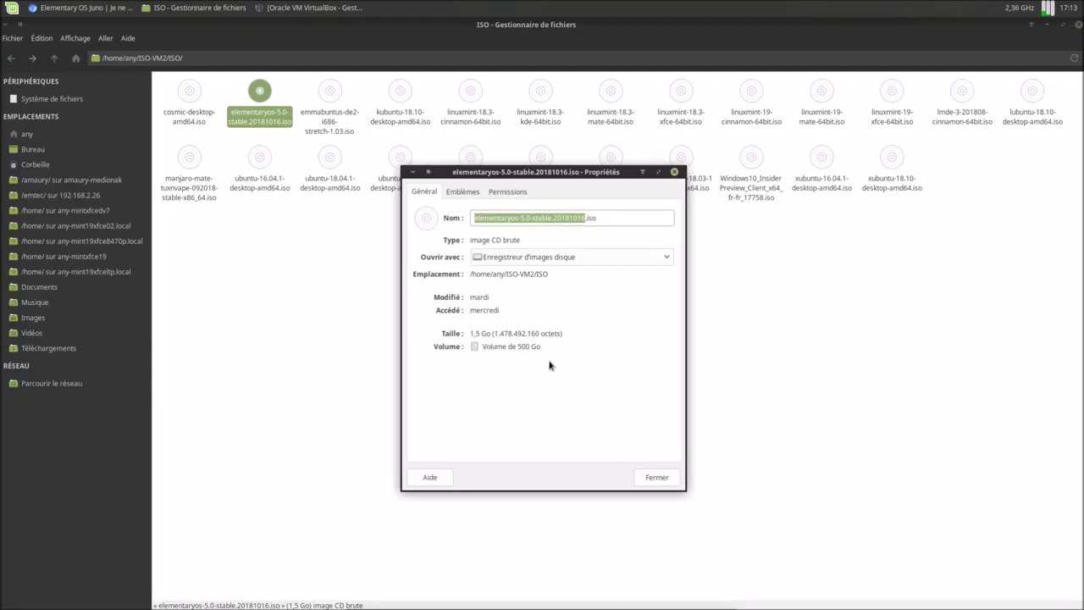
pyautogui.click(657, 477)
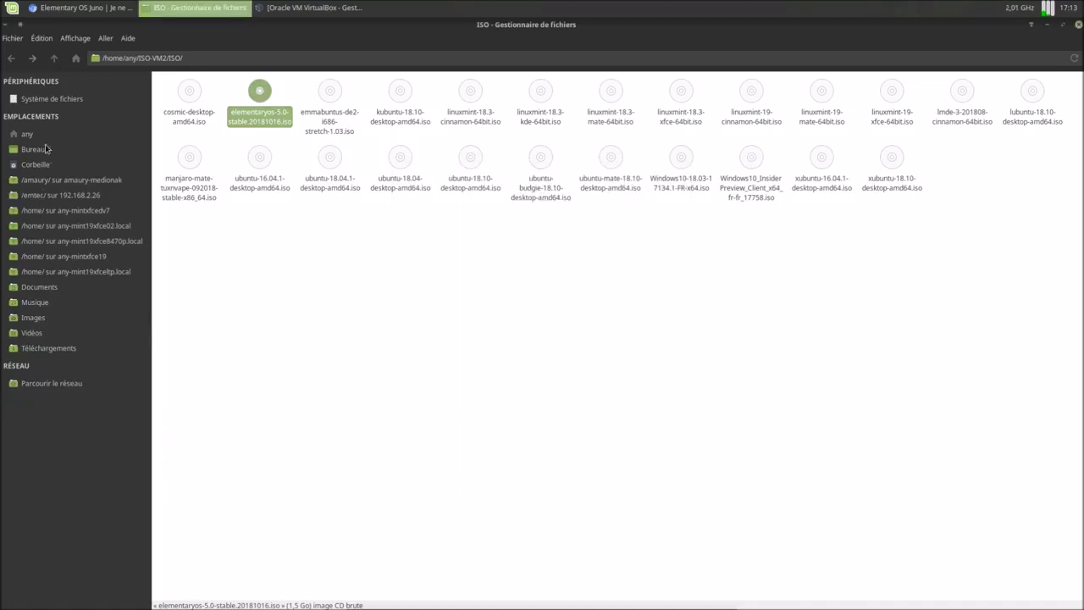
# - Check the properties of the elementaryos-5.0-stable.20181016 folder in the home folder's VM/VirtualBox directory
pyautogui.click(31, 134)
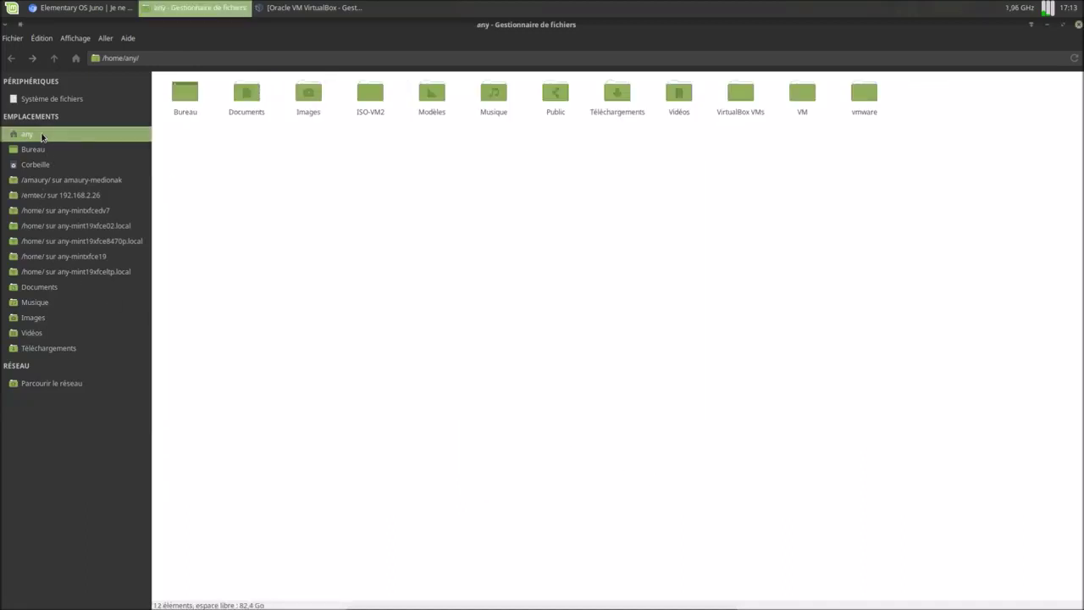
pyautogui.doubleClick(802, 99)
pyautogui.doubleClick(172, 102)
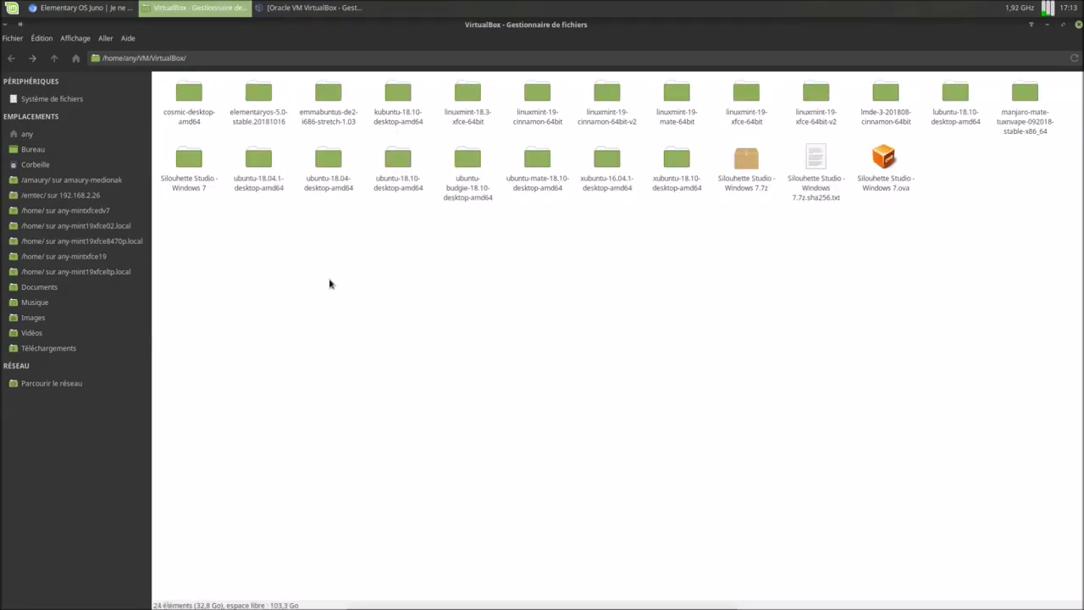
pyautogui.rightClick(260, 91)
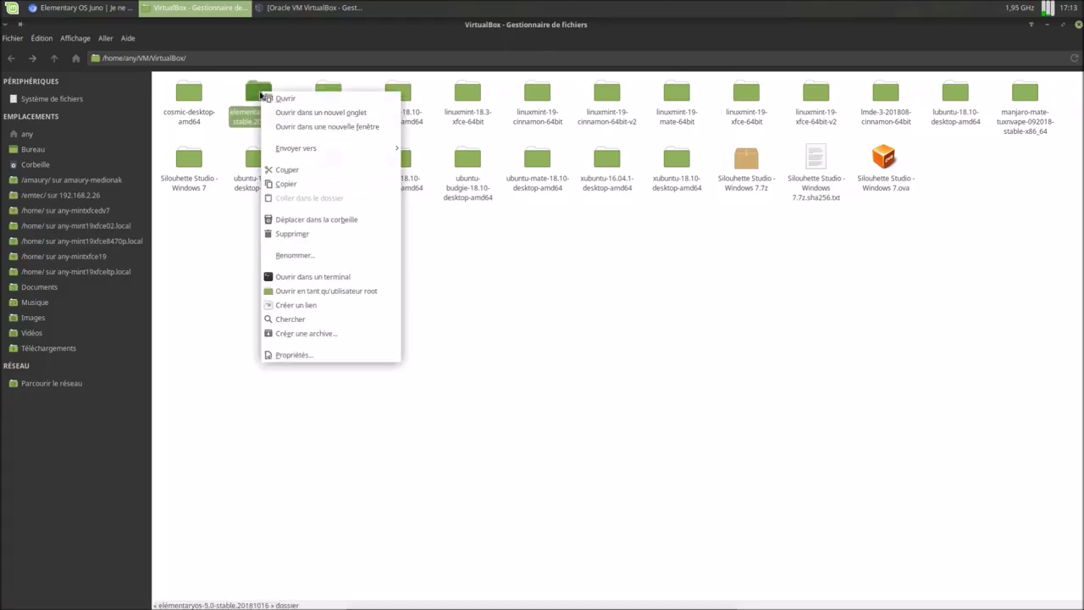
pyautogui.click(293, 354)
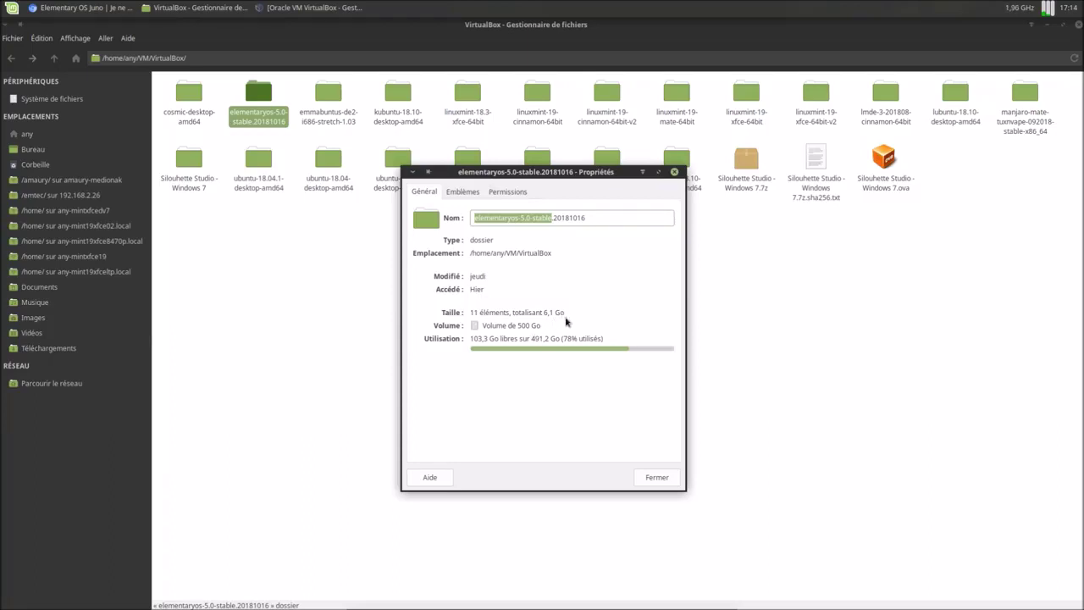
pyautogui.click(647, 477)
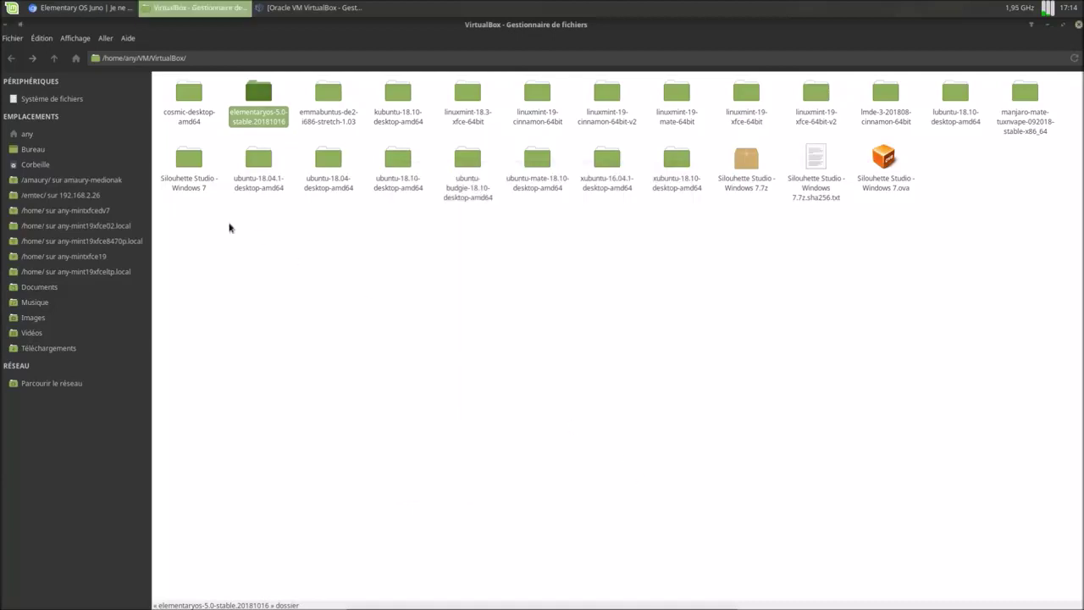
# - Close the file manager and the browser, and switch to the Oracle VM VirtualBox manager
pyautogui.click(1078, 25)
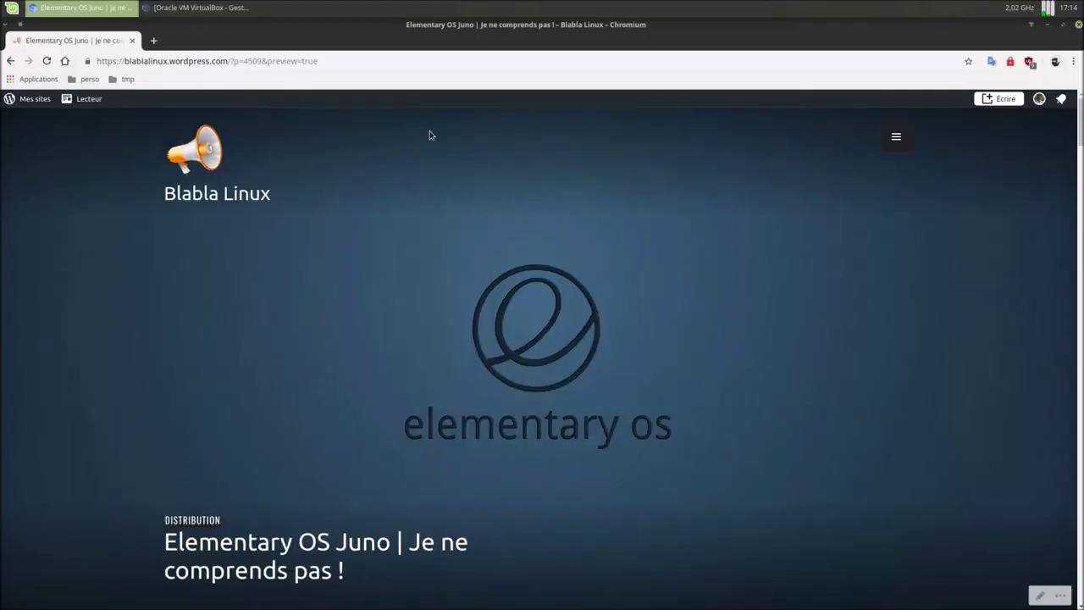
pyautogui.click(1080, 26)
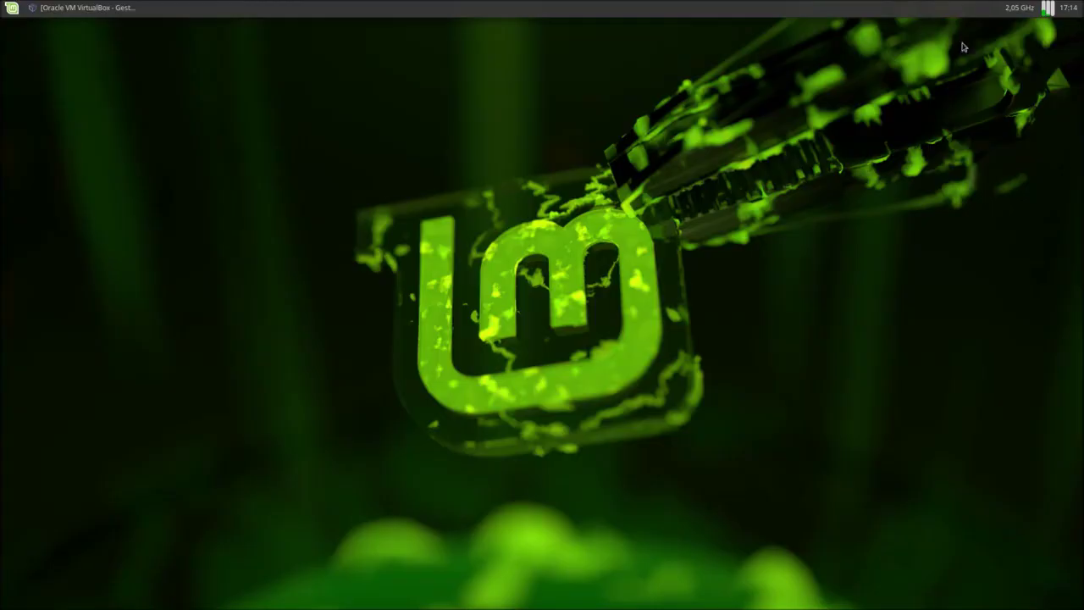
pyautogui.click(120, 10)
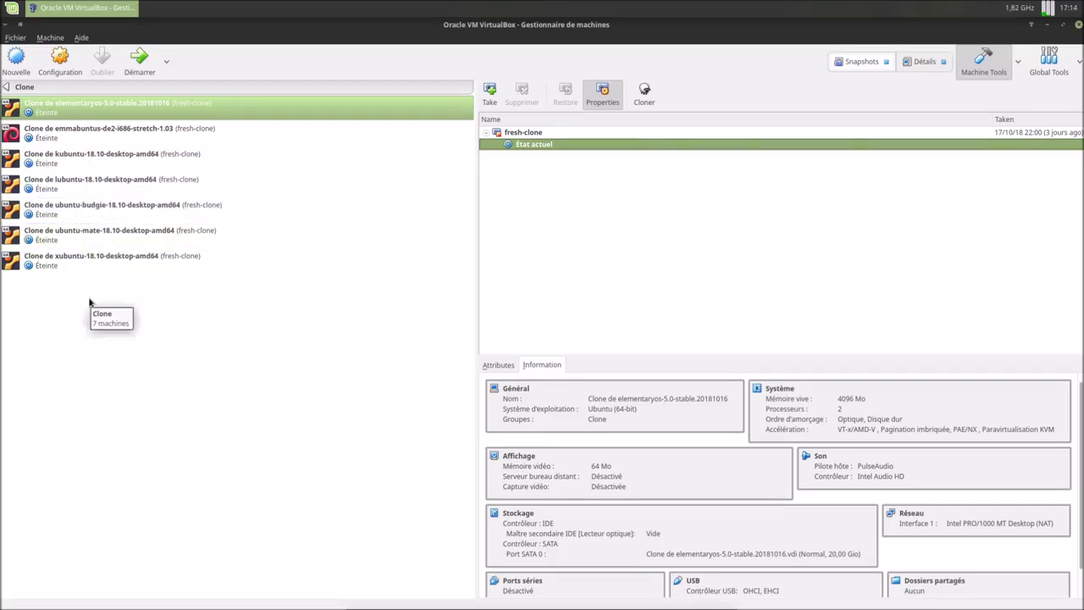
# - Start the virtual machine Clone de elementaryos-5.0-stable.20181016 and log in with the account password
pyautogui.press('Return')
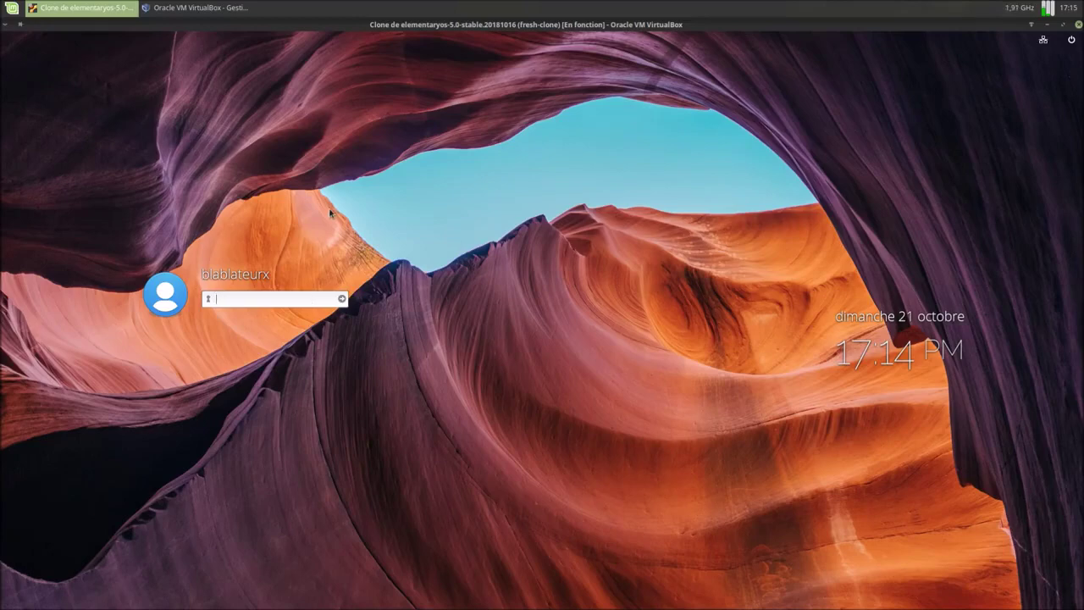
pyautogui.write('••••••')
pyautogui.press('Return')
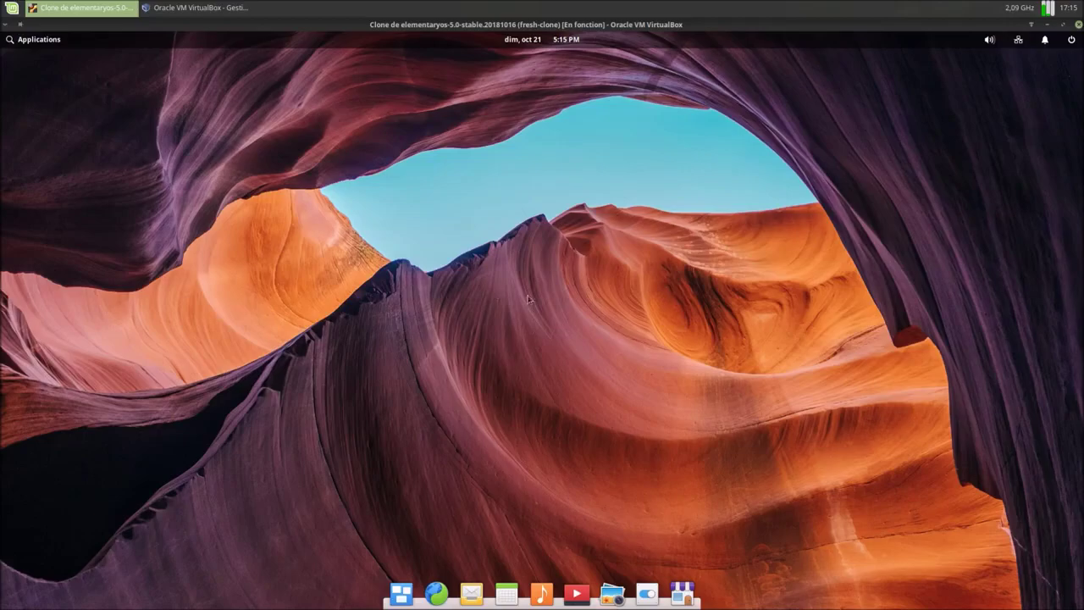
# - Minimize both VirtualBox windows to view the host desktop's dock, and return to the elementary OS virtual machine
pyautogui.click(1048, 25)
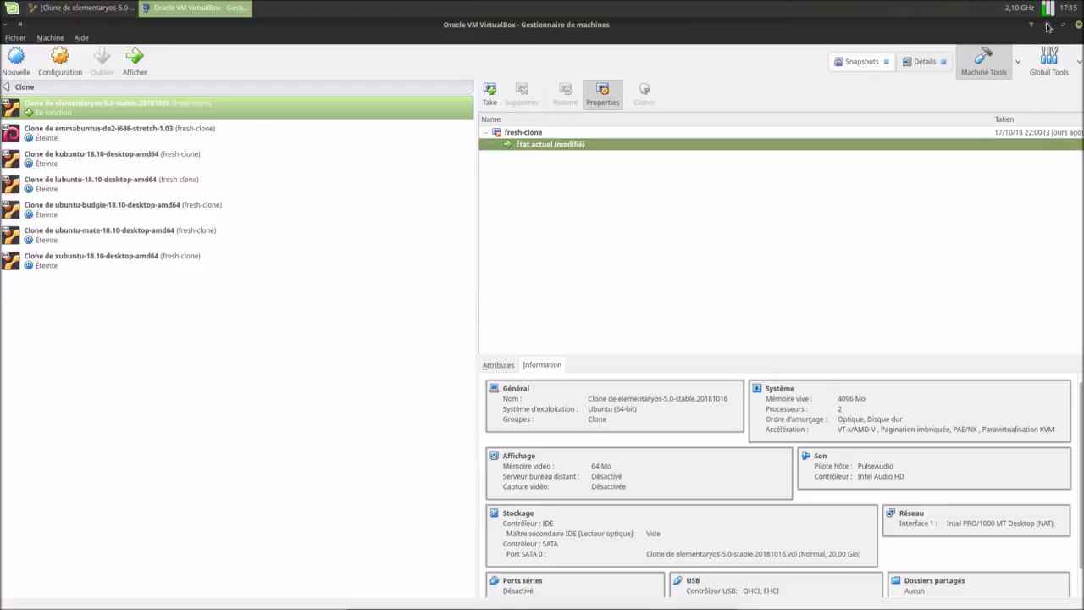
pyautogui.click(1048, 26)
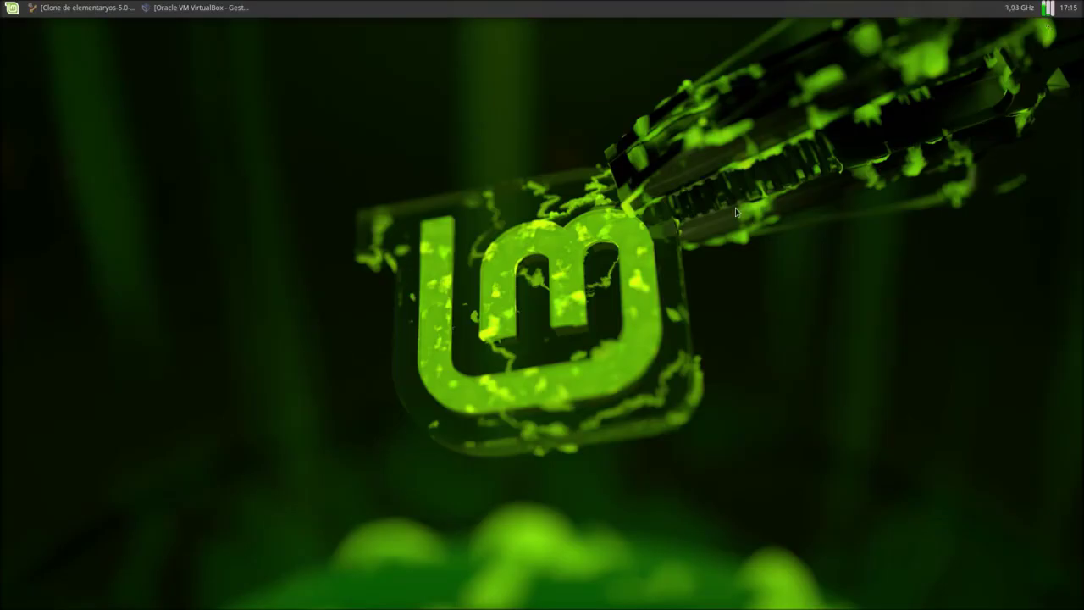
pyautogui.moveTo(542, 607)
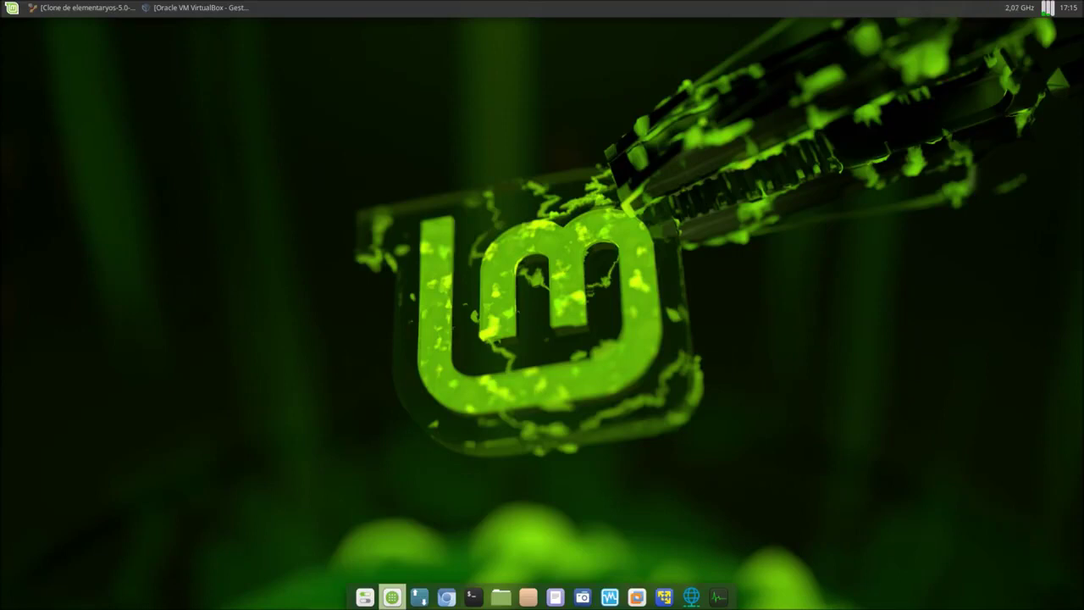
pyautogui.click(93, 8)
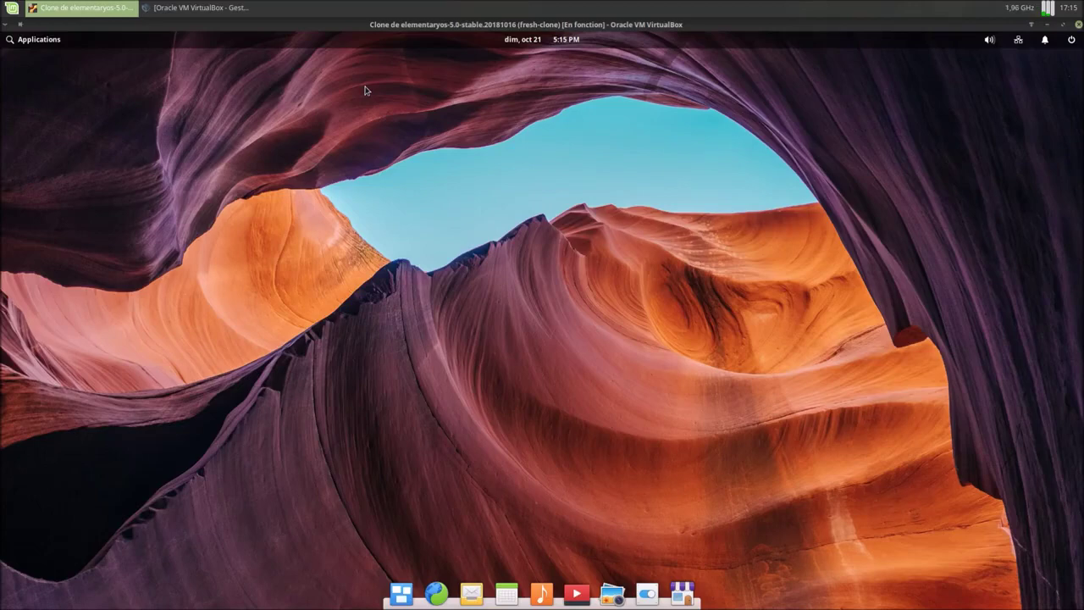
# - View the elementary OS applications menu and the calendar attached to the date and time
pyautogui.click(39, 40)
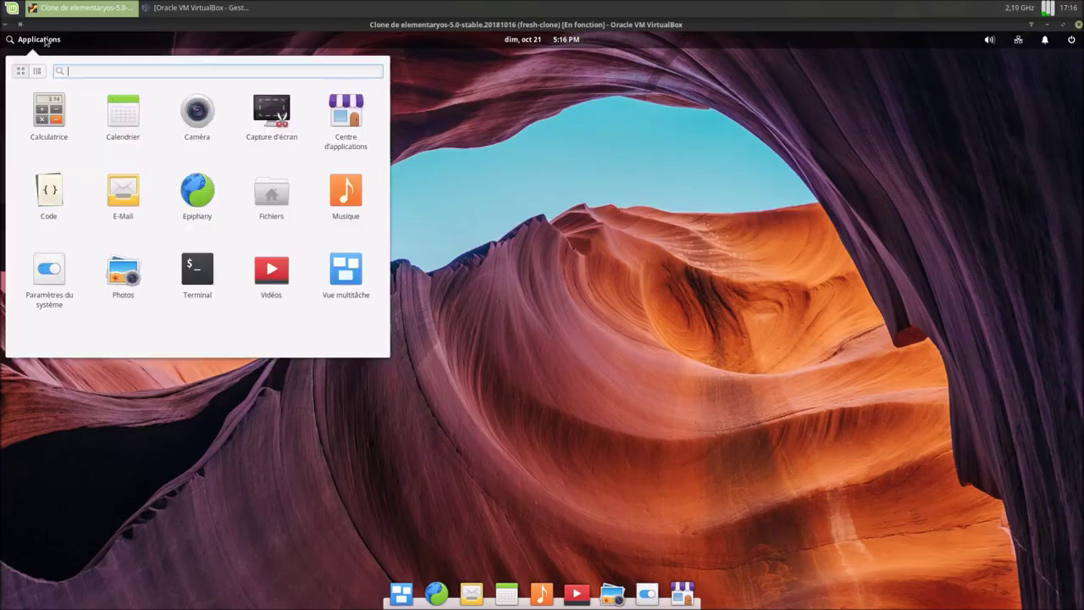
pyautogui.click(46, 41)
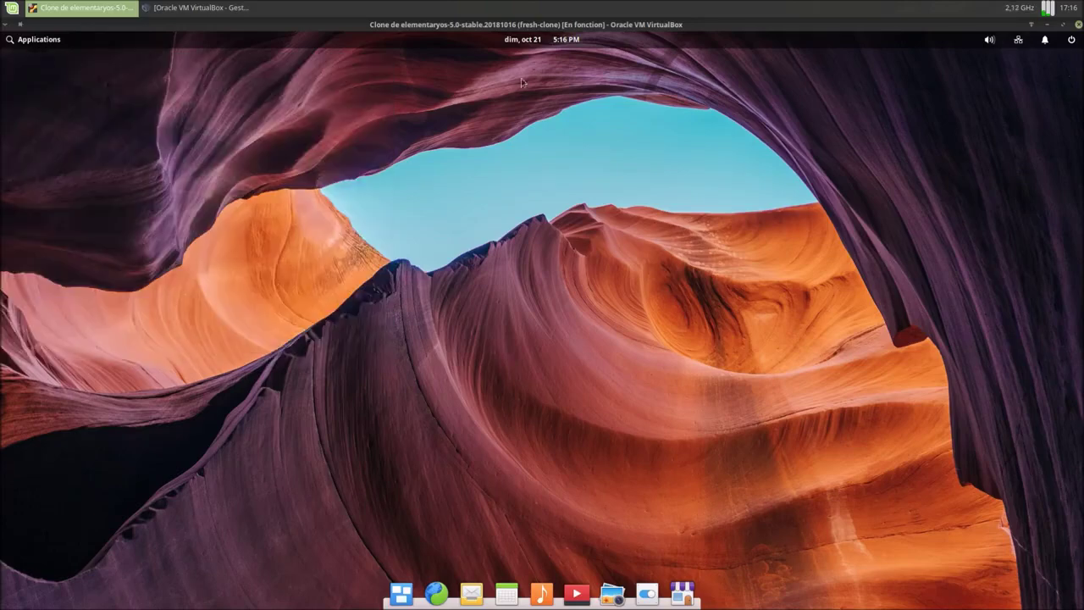
pyautogui.click(516, 41)
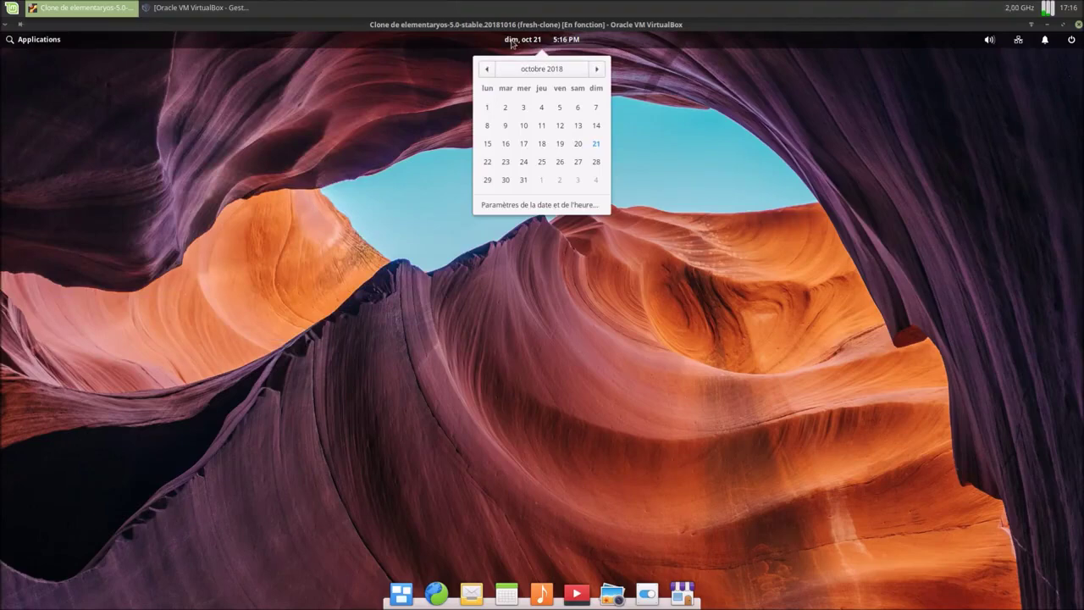
pyautogui.click(512, 41)
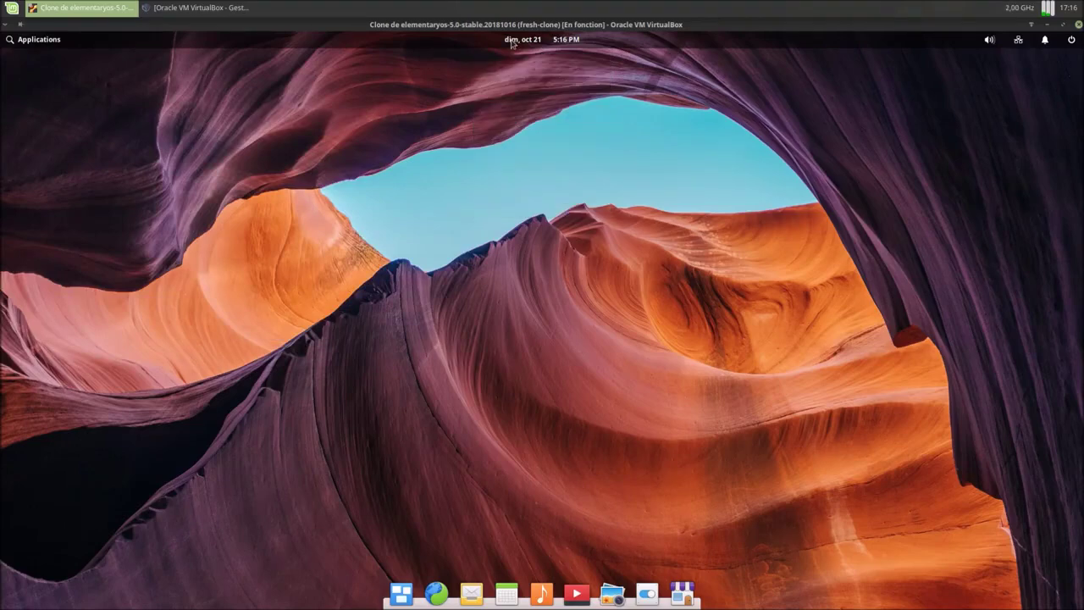
pyautogui.click(568, 41)
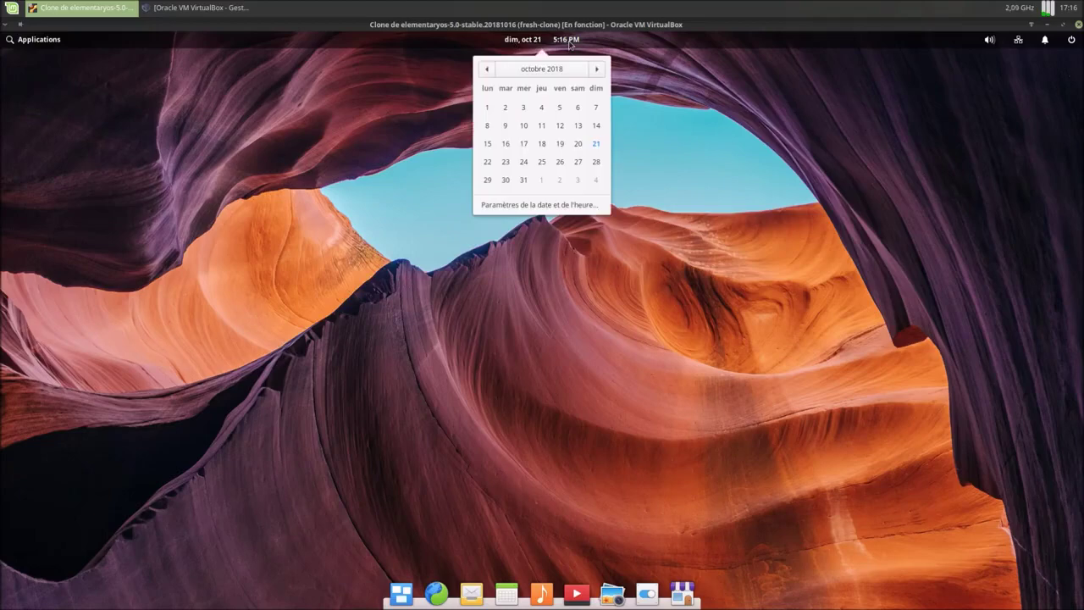
pyautogui.click(569, 43)
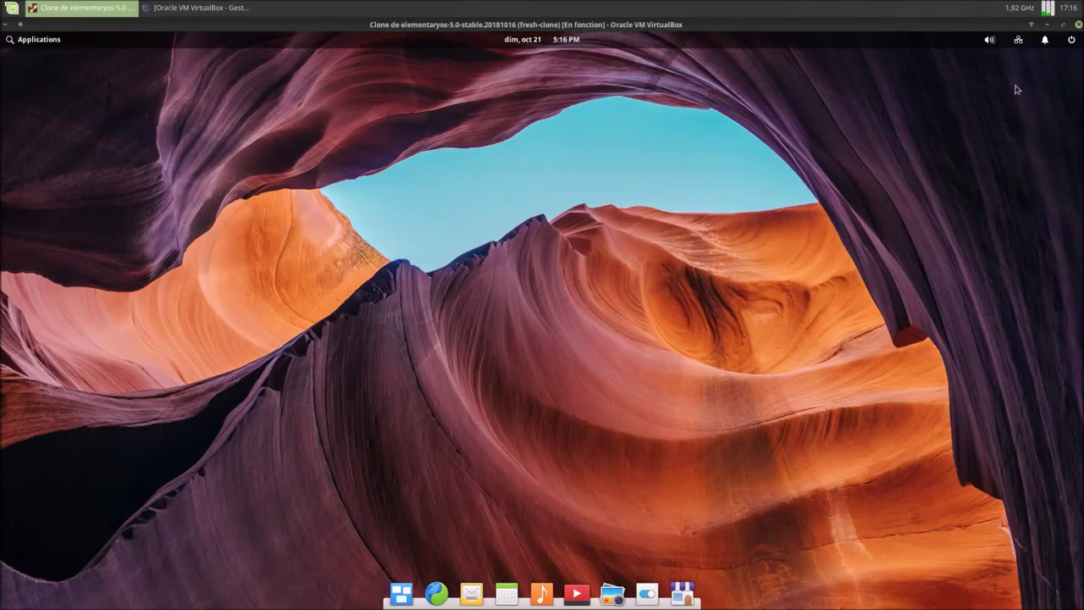
# - Inspect the sound and network indicator menus of the elementary OS desktop
pyautogui.click(990, 40)
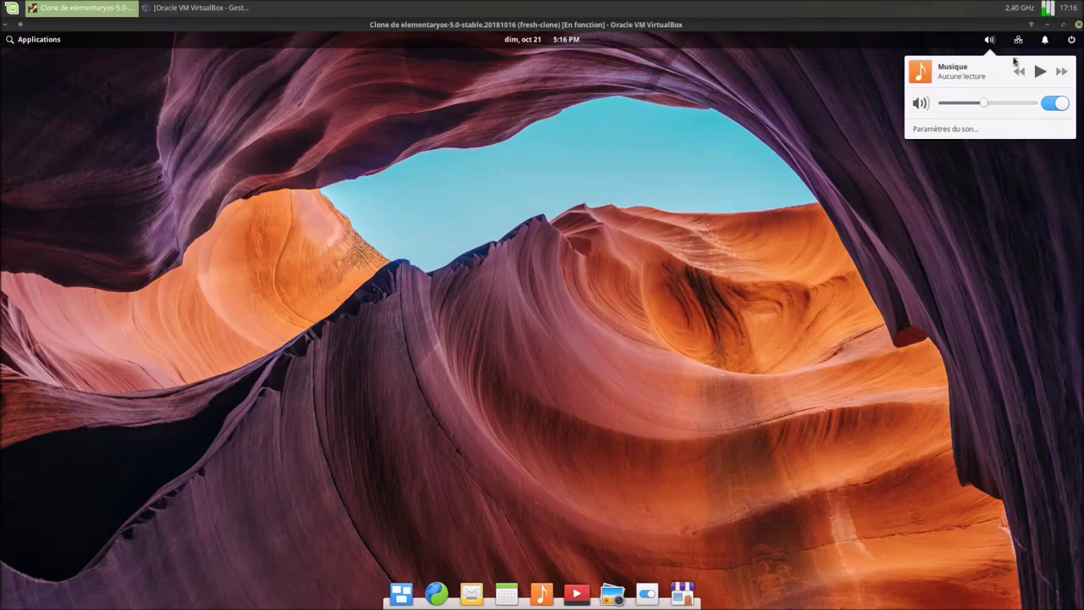
pyautogui.click(1020, 42)
pyautogui.click(1019, 45)
pyautogui.click(1020, 46)
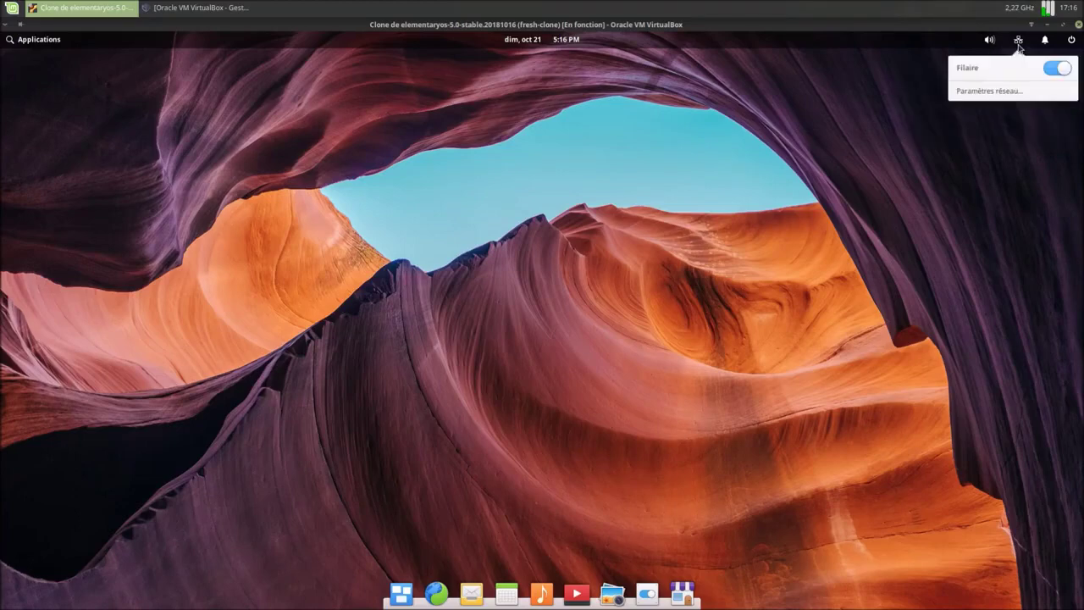
# - Dismiss the Mise à jour disponible pop-up and open the notification list
pyautogui.click(1047, 46)
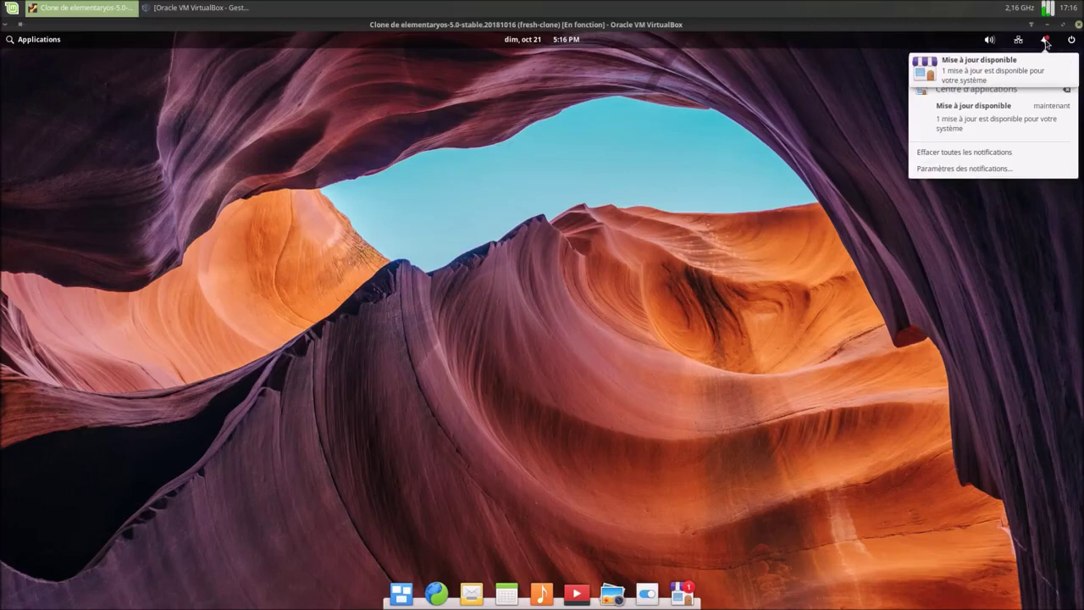
pyautogui.click(975, 244)
pyautogui.click(1046, 42)
pyautogui.click(1045, 42)
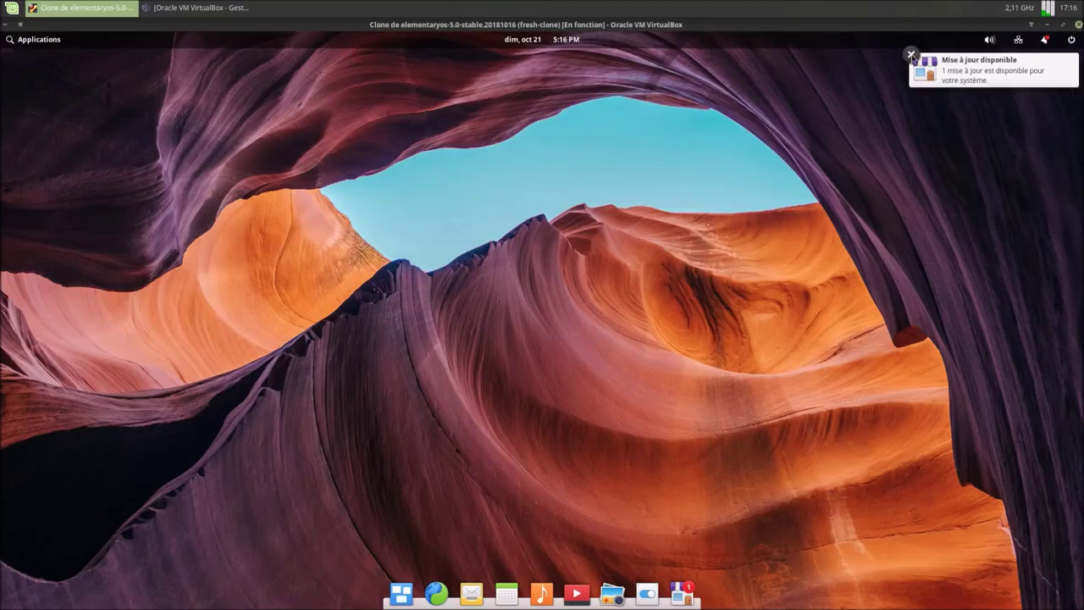
pyautogui.click(912, 56)
pyautogui.click(1045, 42)
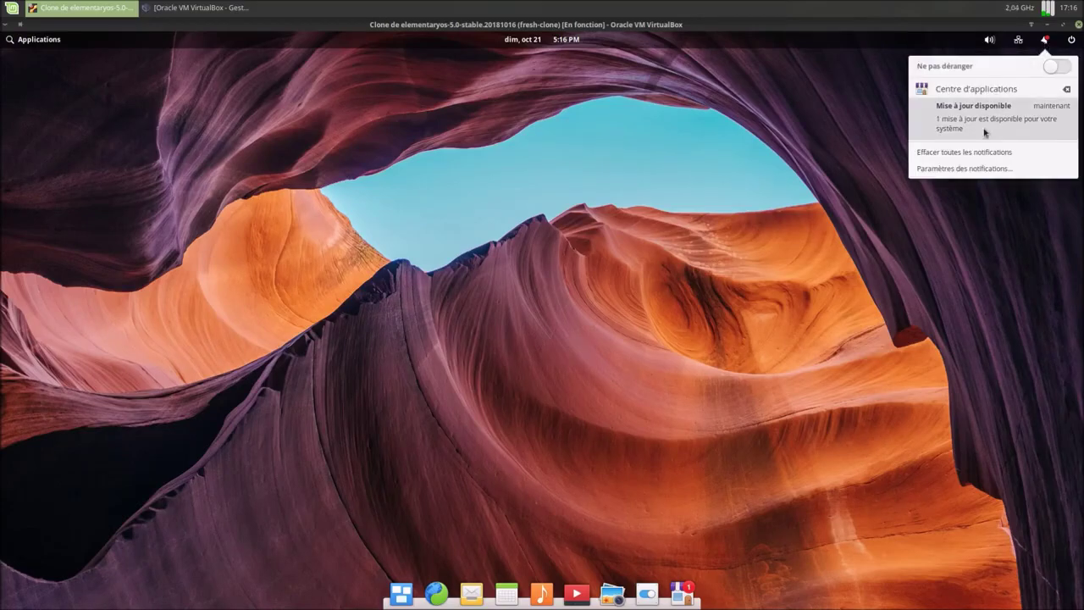
# - Close the notification list and view the session menu with its account, lock and shutdown options
pyautogui.click(938, 240)
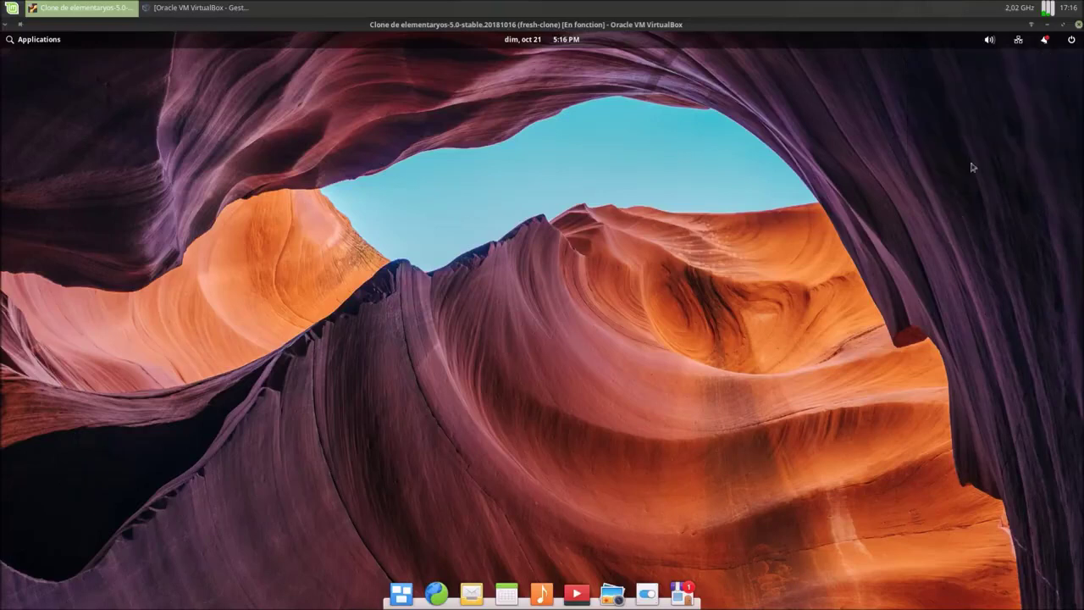
pyautogui.click(1072, 39)
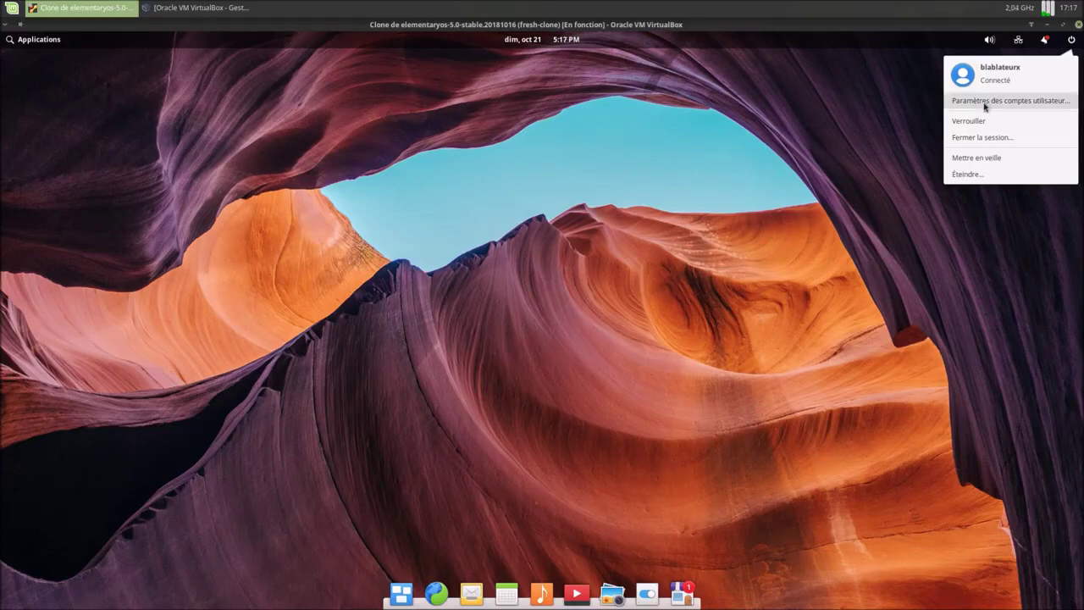
pyautogui.click(643, 160)
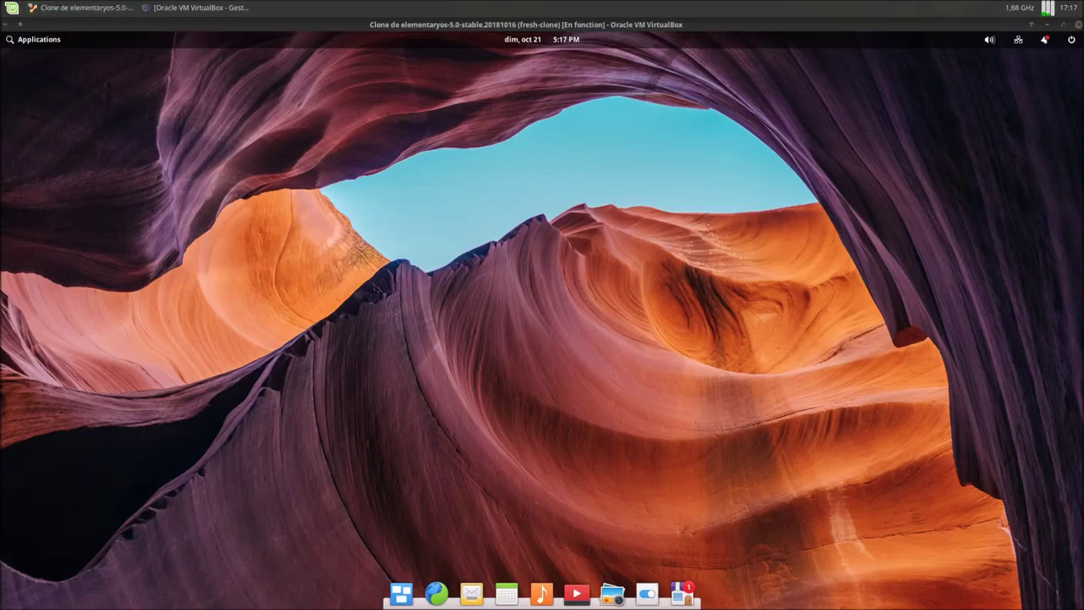
# - Show the multitasking view from the dock and return to the desktop
pyautogui.click(511, 190)
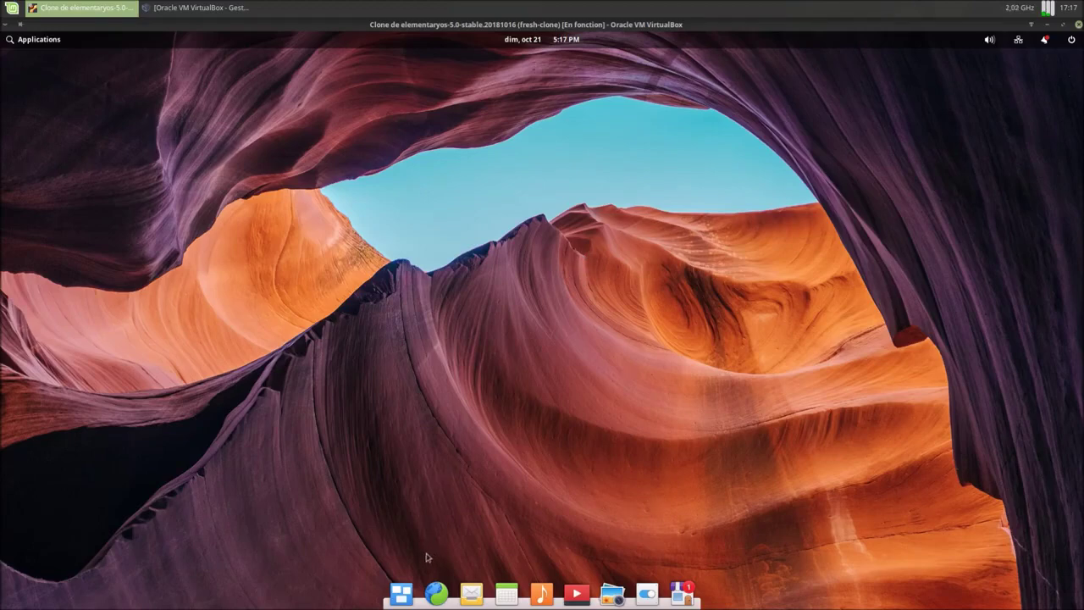
pyautogui.click(402, 594)
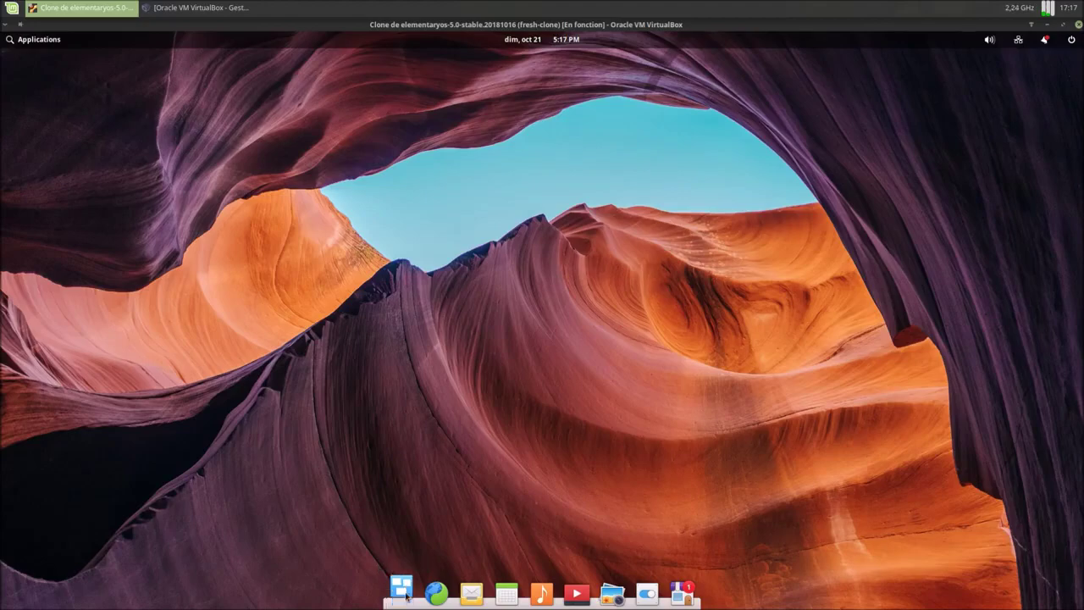
pyautogui.click(433, 434)
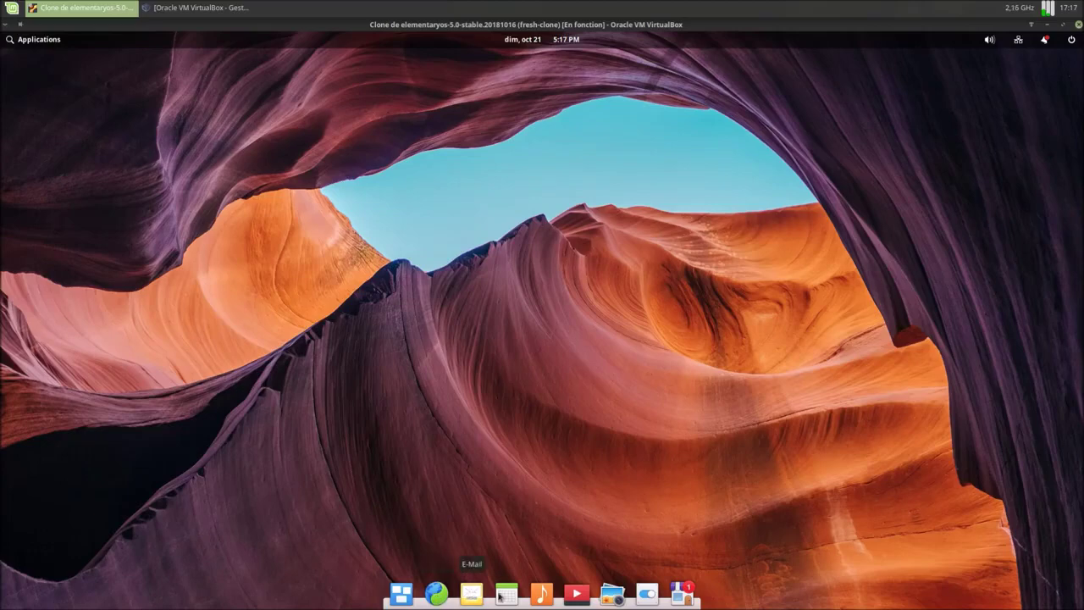
# - Open the system settings, maximize their window and restore it to a smaller size
pyautogui.click(655, 597)
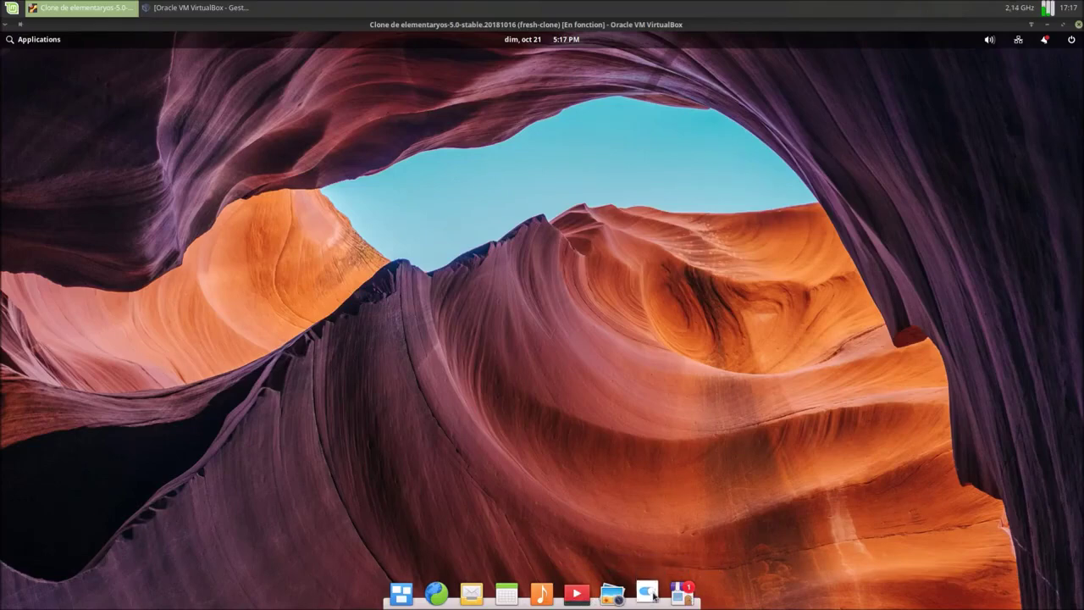
pyautogui.moveTo(610, 178)
pyautogui.mouseDown()
pyautogui.moveTo(588, 167)
pyautogui.moveTo(600, 171)
pyautogui.mouseUp()
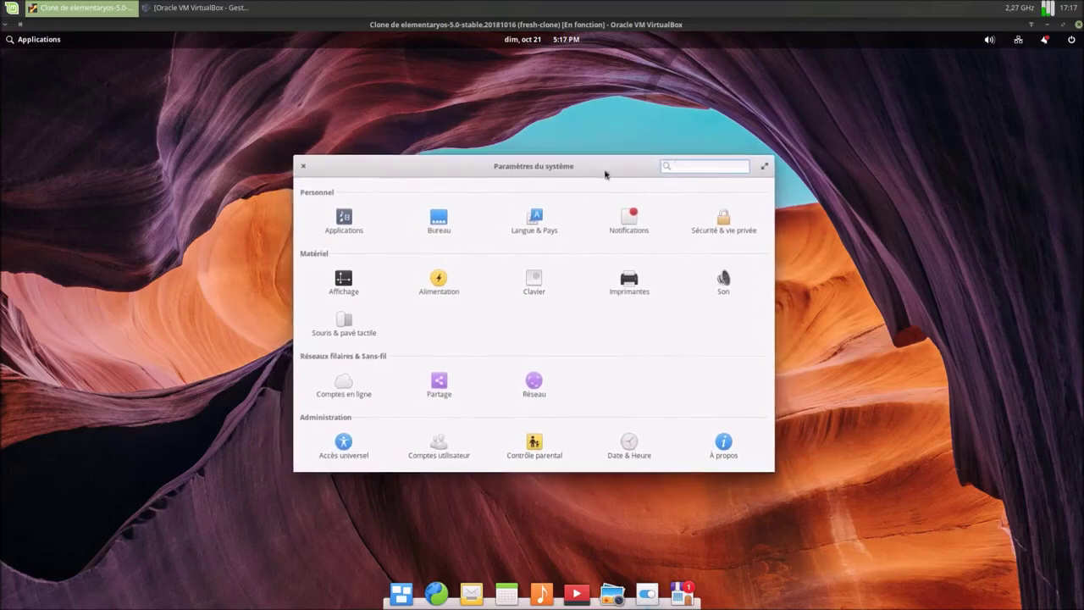
pyautogui.click(766, 166)
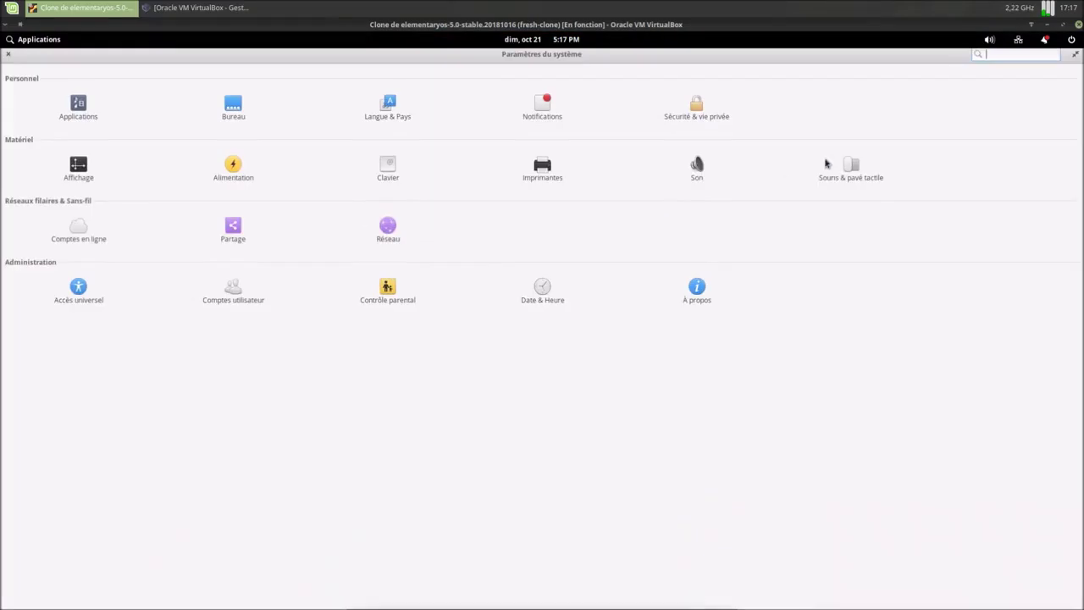
pyautogui.click(1075, 53)
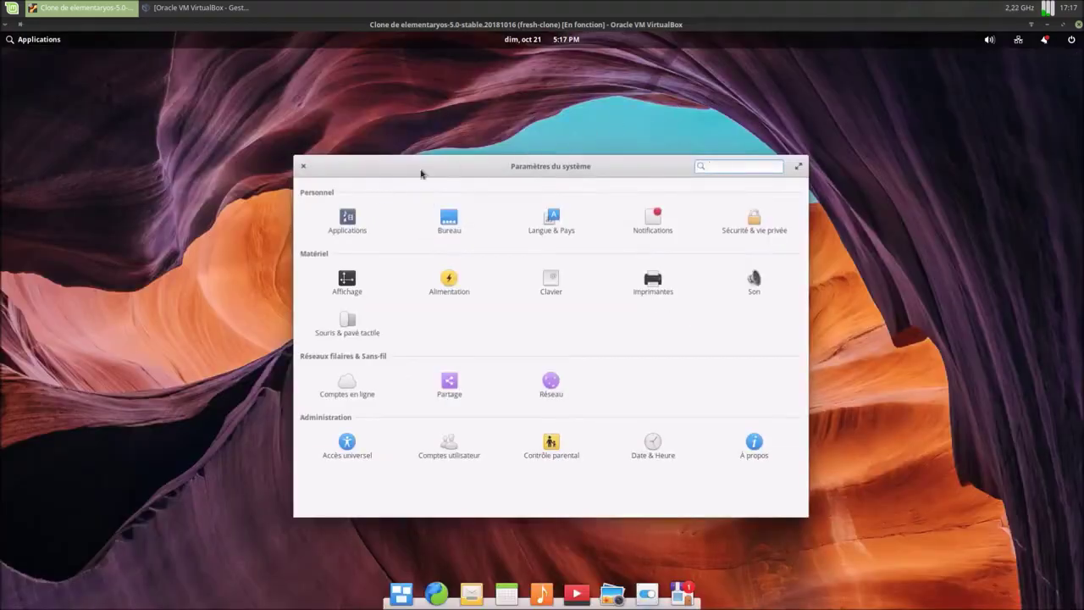
# - Review the default applications and the startup applications in the Applications settings, and return to all settings
pyautogui.click(357, 220)
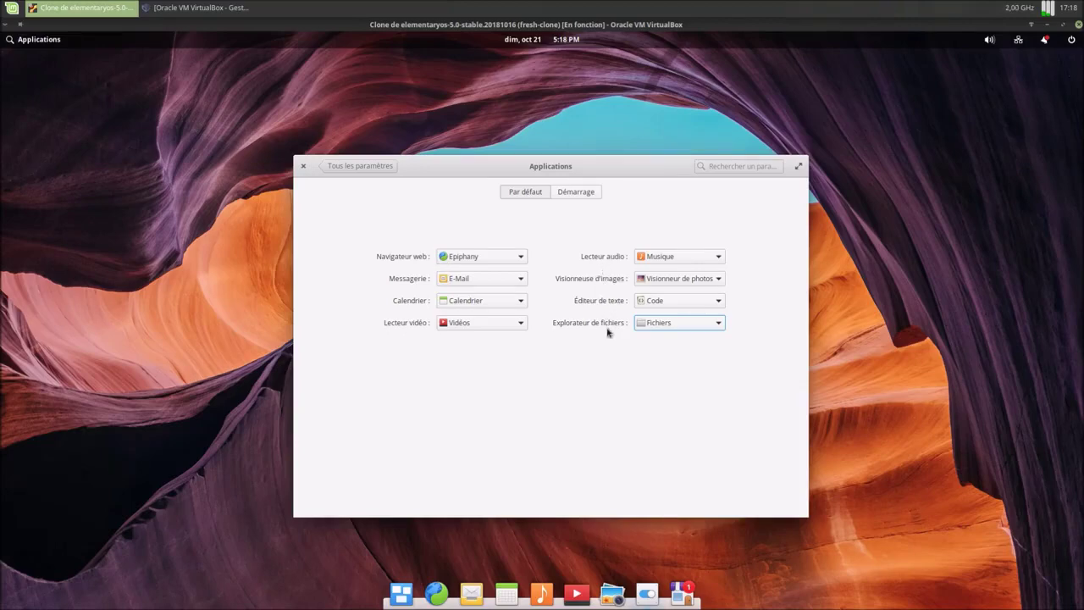
pyautogui.click(583, 190)
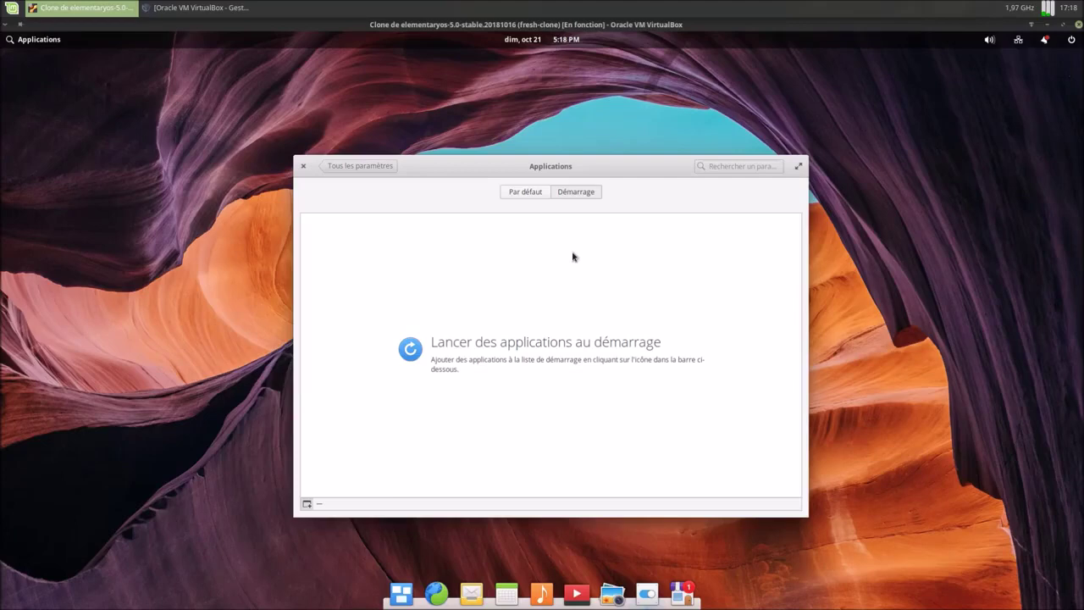
pyautogui.click(350, 170)
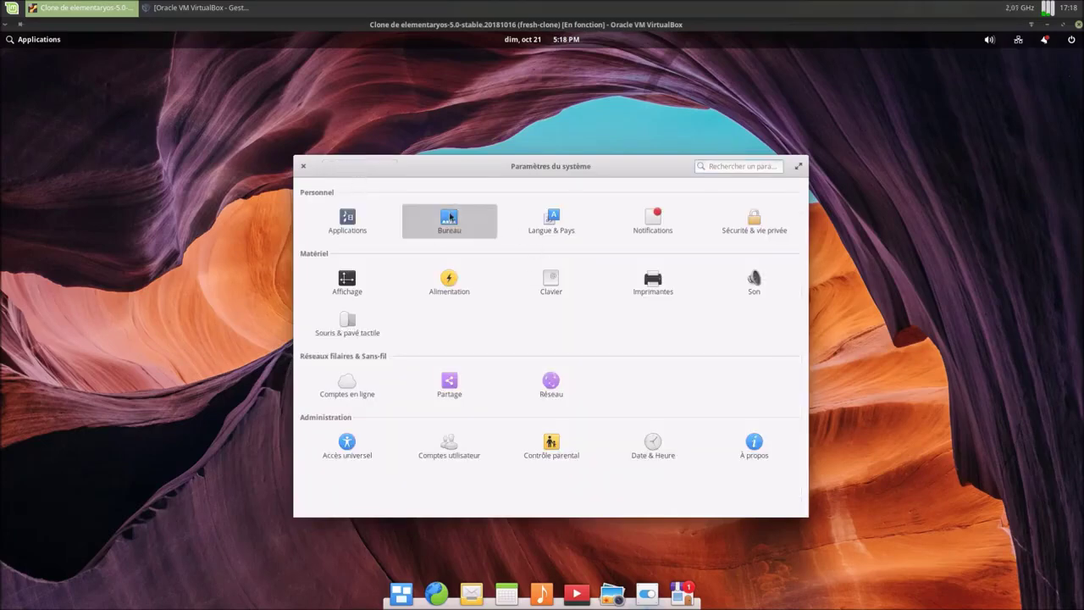
# - Browse the available wallpapers in the Bureau settings
pyautogui.click(450, 217)
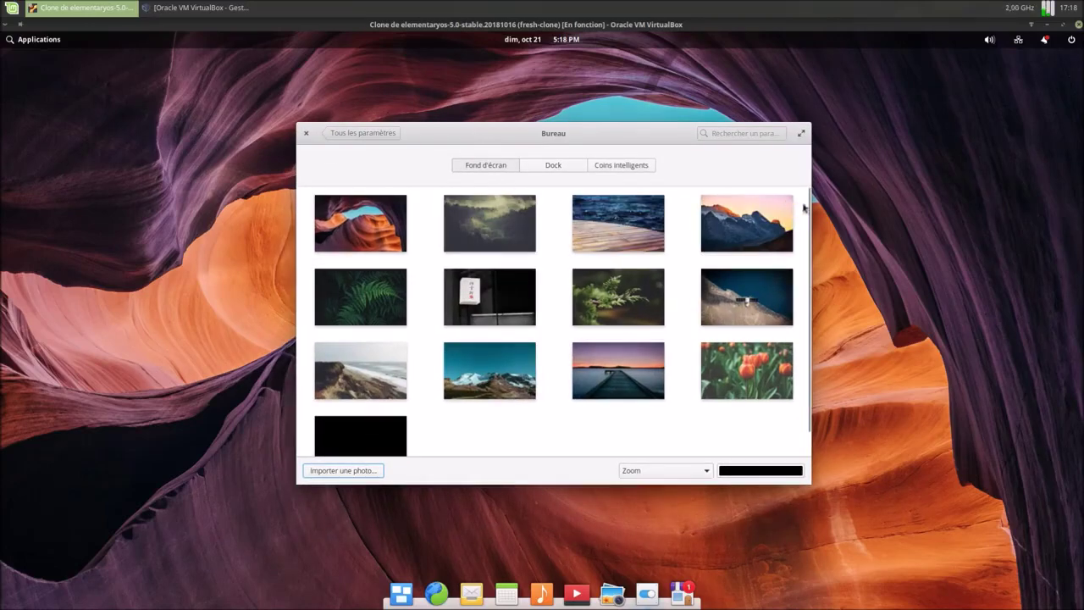
pyautogui.scroll(-1, 812, 211)
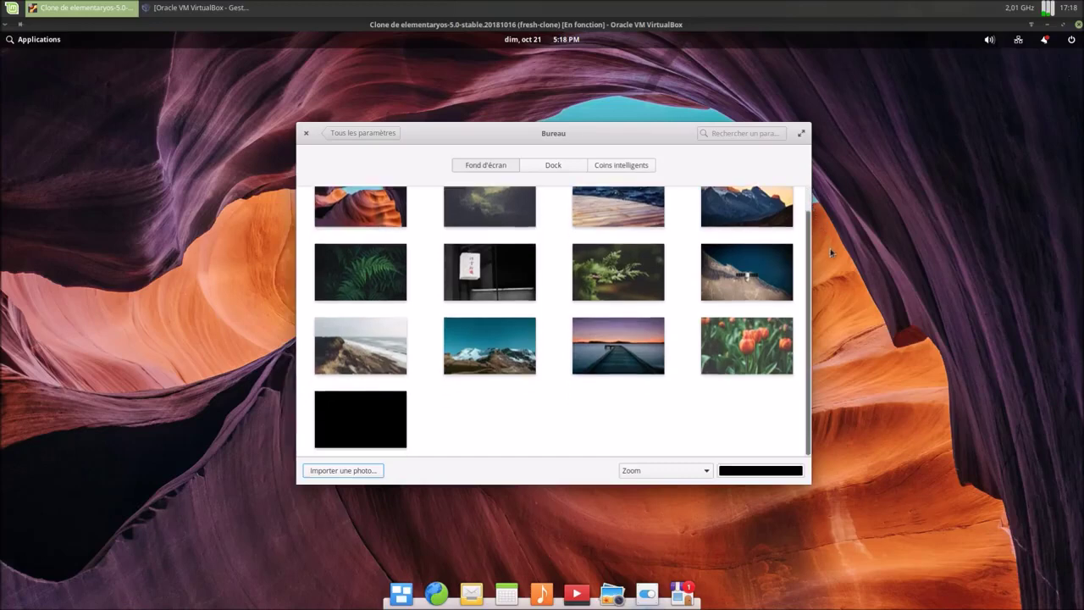
pyautogui.scroll(1, 810, 195)
pyautogui.scroll(-1, 812, 203)
pyautogui.scroll(1, 797, 200)
# - Try the Petit, Normal and Grand icon sizes for the dock, and set the size back to Normal
pyautogui.click(554, 166)
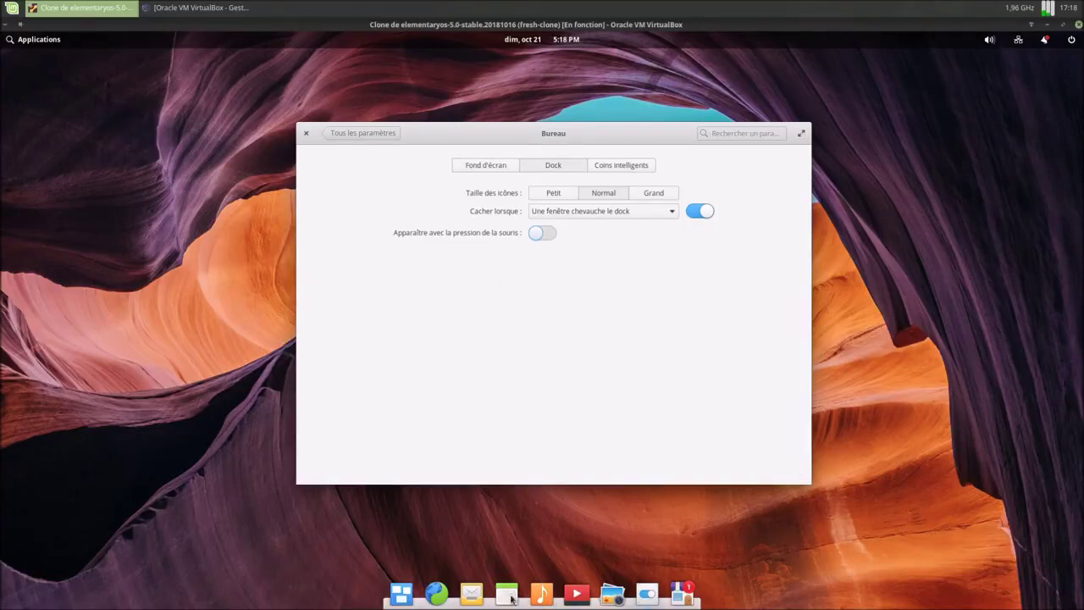
pyautogui.click(555, 195)
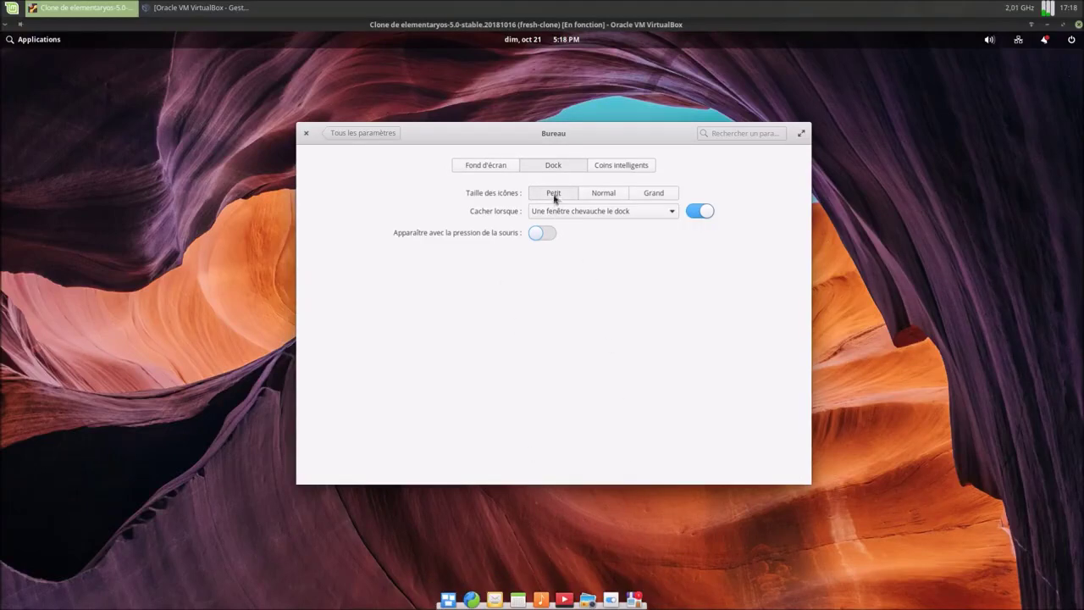
pyautogui.click(598, 195)
pyautogui.click(649, 195)
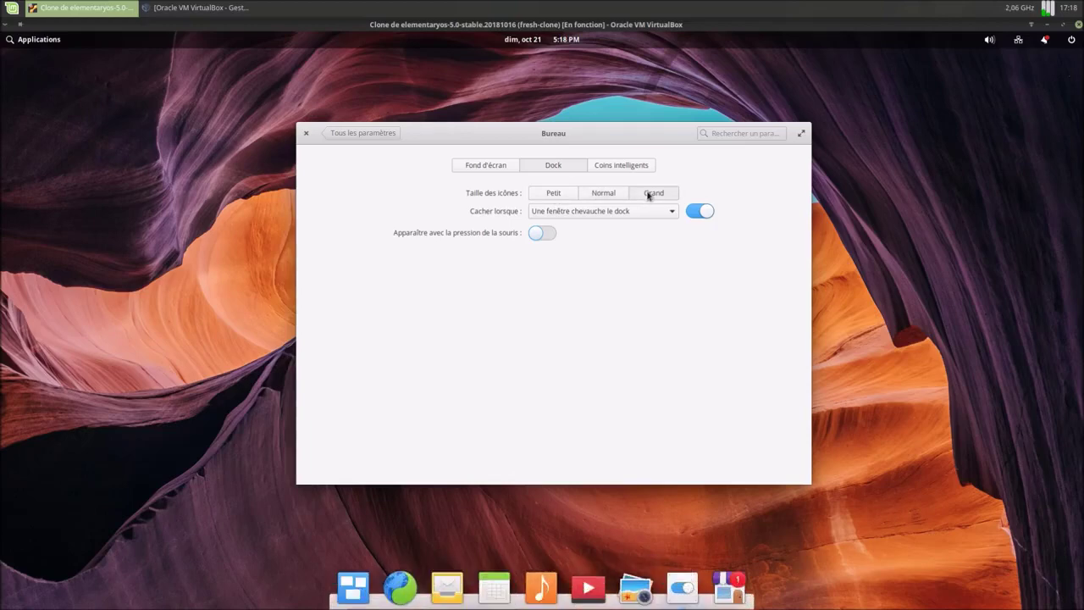
pyautogui.click(618, 196)
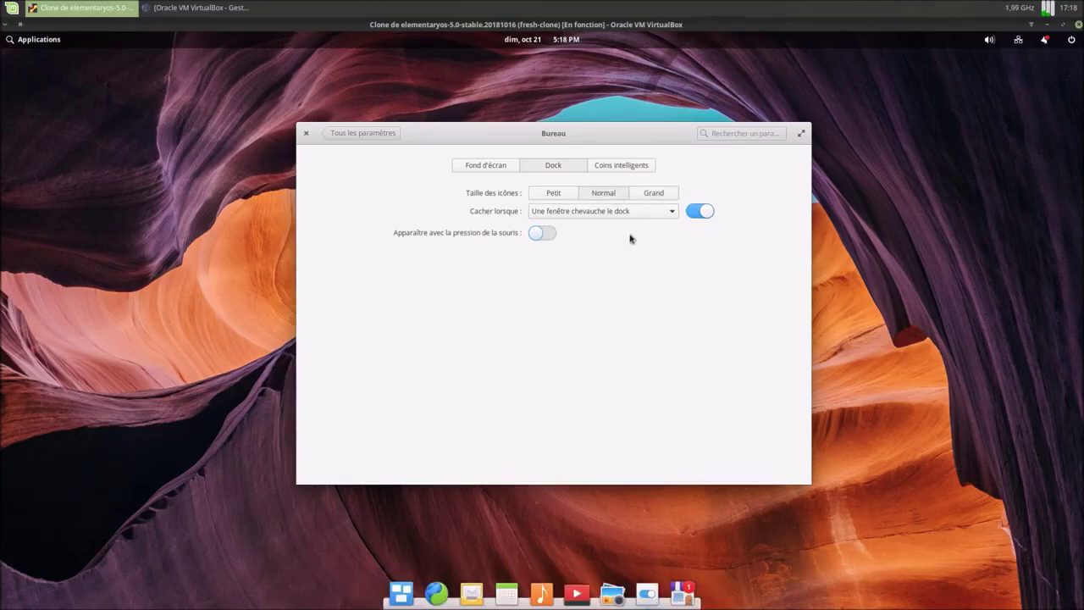
# - Try the dock's Apparaître avec la pression de la souris option with the settings window over the dock, and turn it off again
pyautogui.moveTo(618, 136)
pyautogui.mouseDown()
pyautogui.moveTo(625, 250)
pyautogui.moveTo(602, 143)
pyautogui.mouseUp()
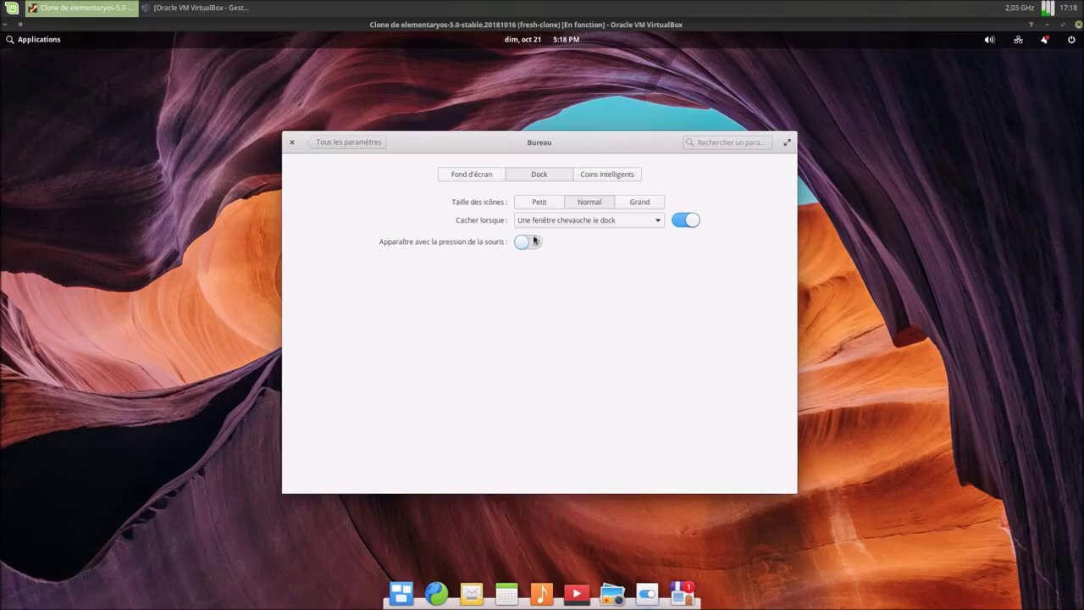
pyautogui.click(523, 244)
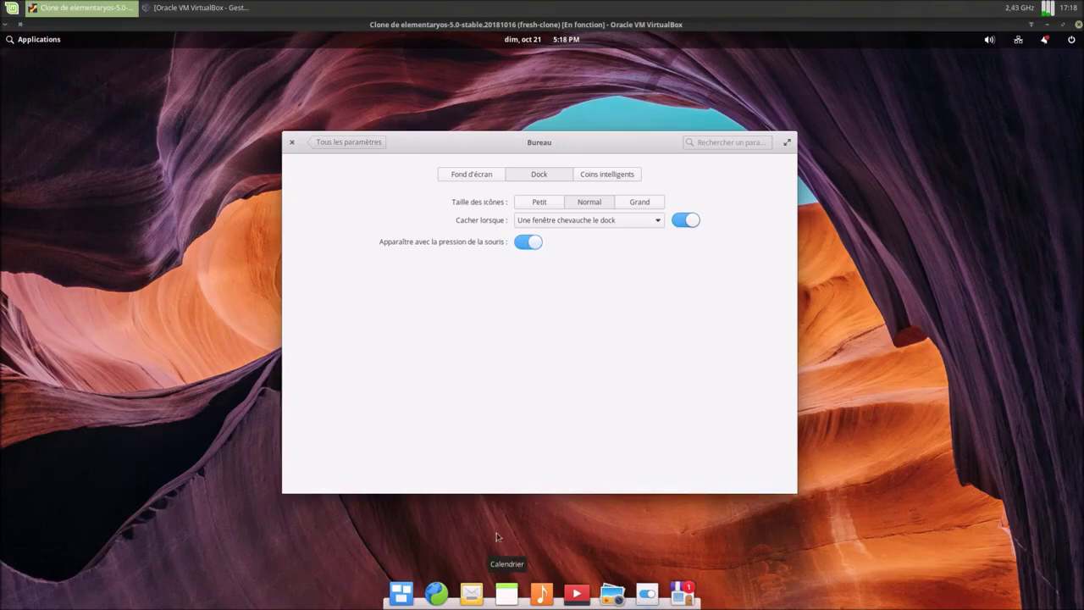
pyautogui.moveTo(467, 143); pyautogui.dragTo(474, 243)
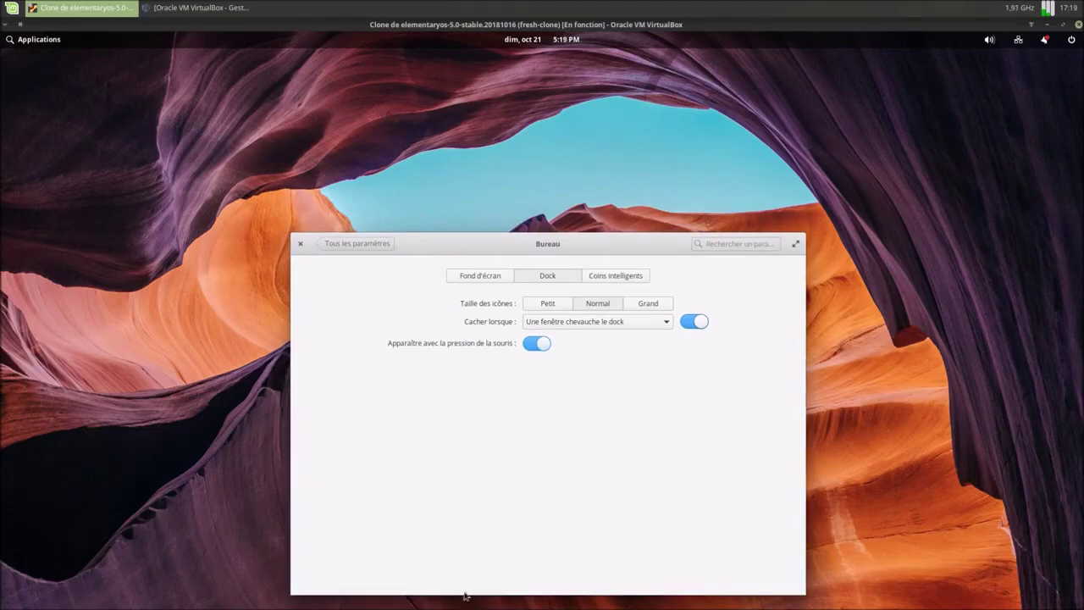
pyautogui.click(531, 344)
pyautogui.moveTo(581, 252); pyautogui.dragTo(549, 157)
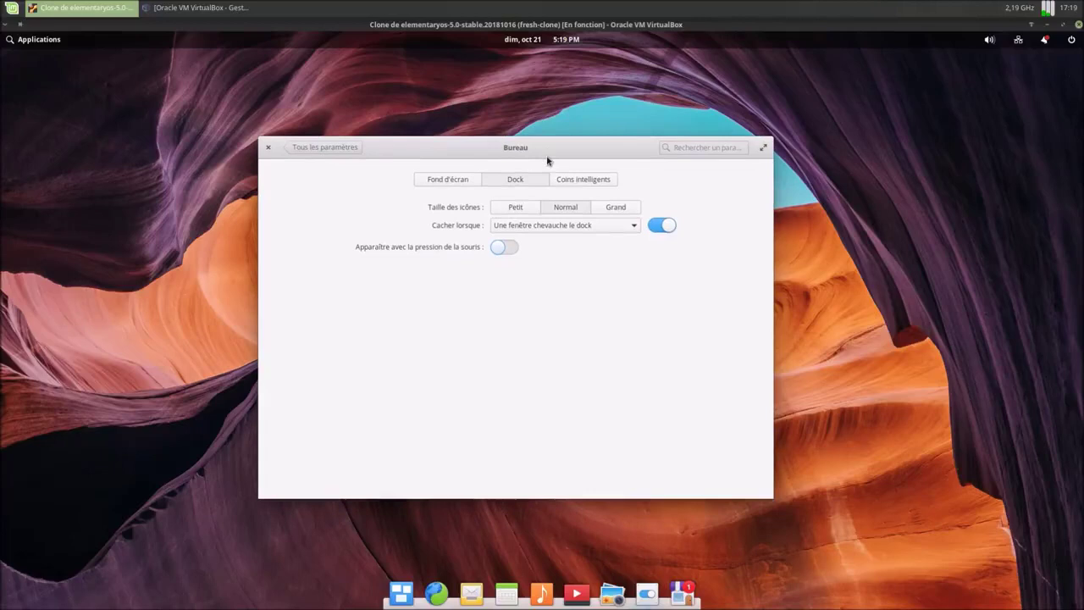
# - Set the lower-left hot corner to Vue multitâche and the lower-right one to Afficher toutes les fenêtres
pyautogui.click(587, 181)
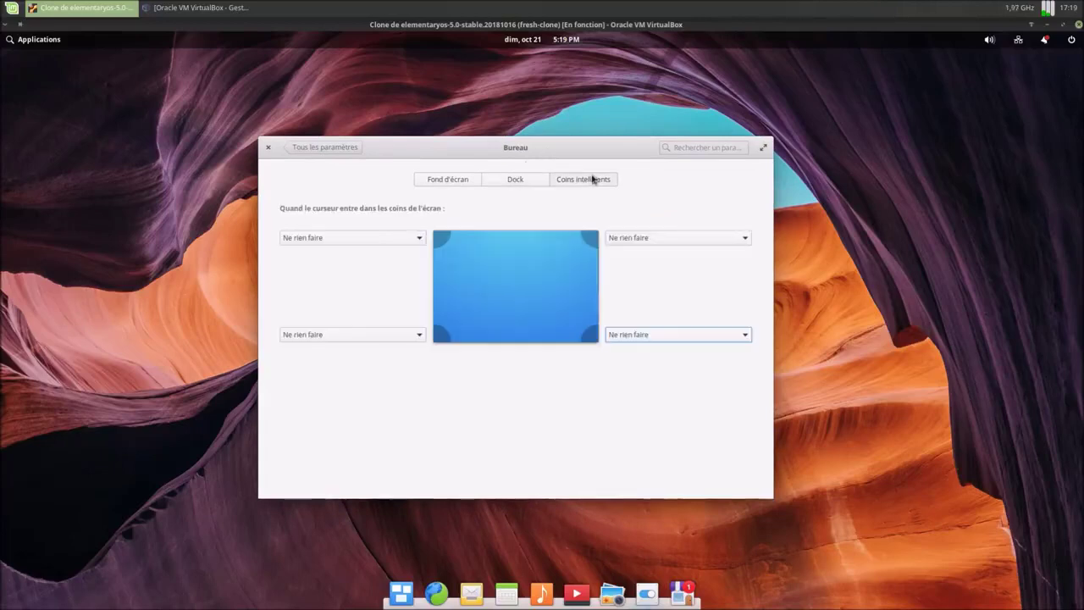
pyautogui.click(362, 335)
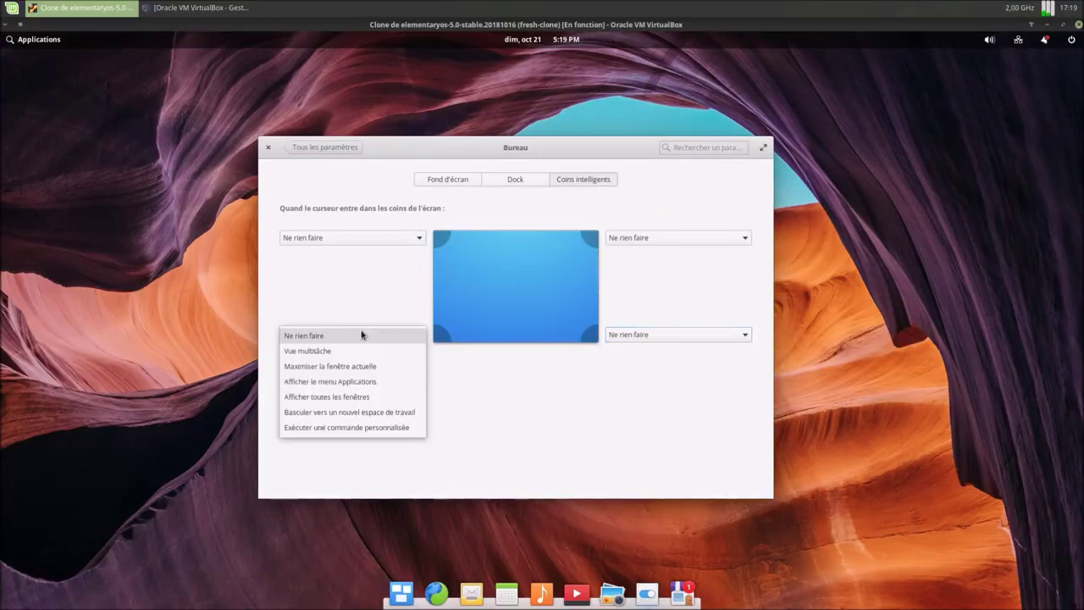
pyautogui.click(365, 351)
pyautogui.click(649, 340)
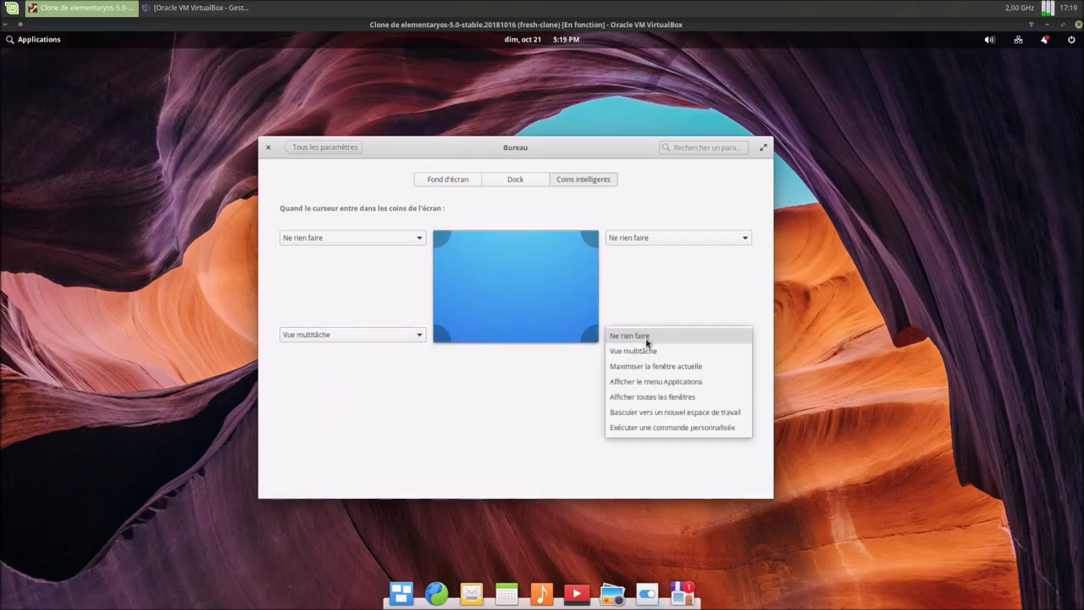
pyautogui.click(660, 398)
# - Test the two lower hot corners by triggering the multitasking view and the overview of all windows
pyautogui.moveTo(17, 605)
pyautogui.click(44, 604)
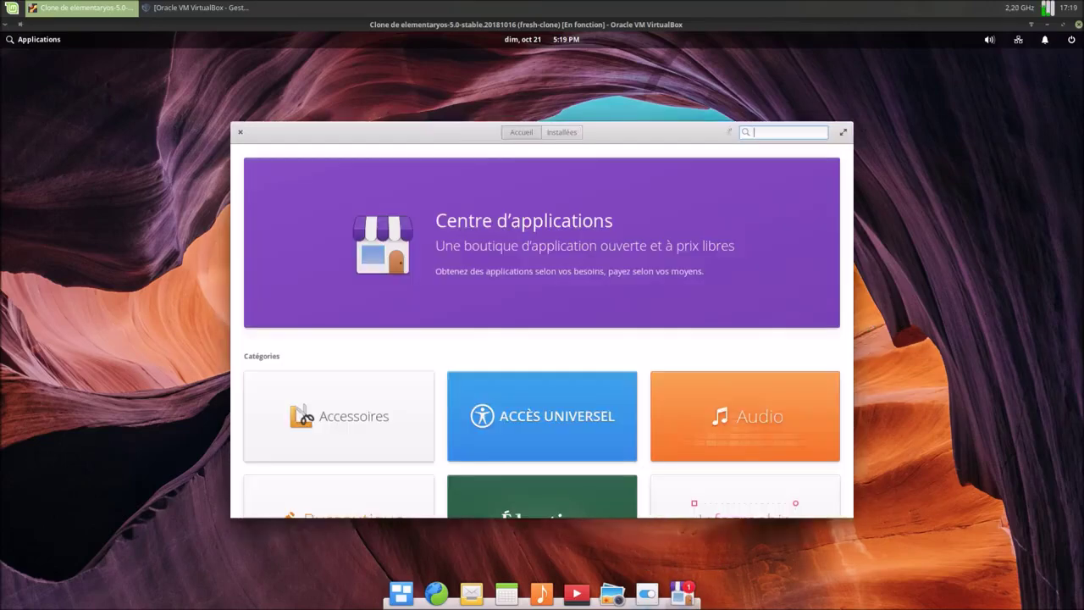
pyautogui.moveTo(1083, 609)
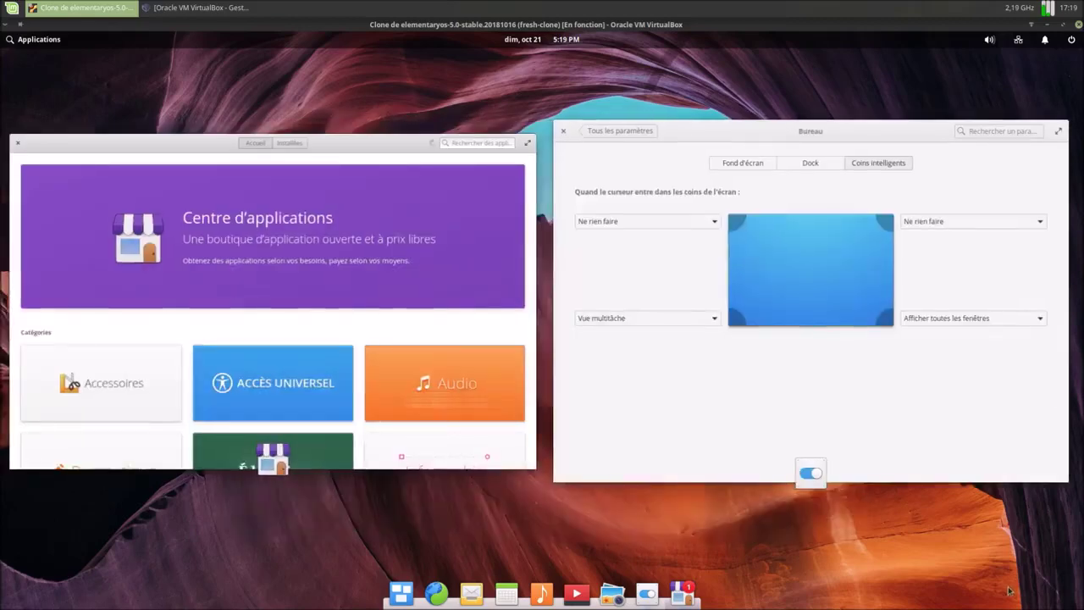
pyautogui.press('Escape')
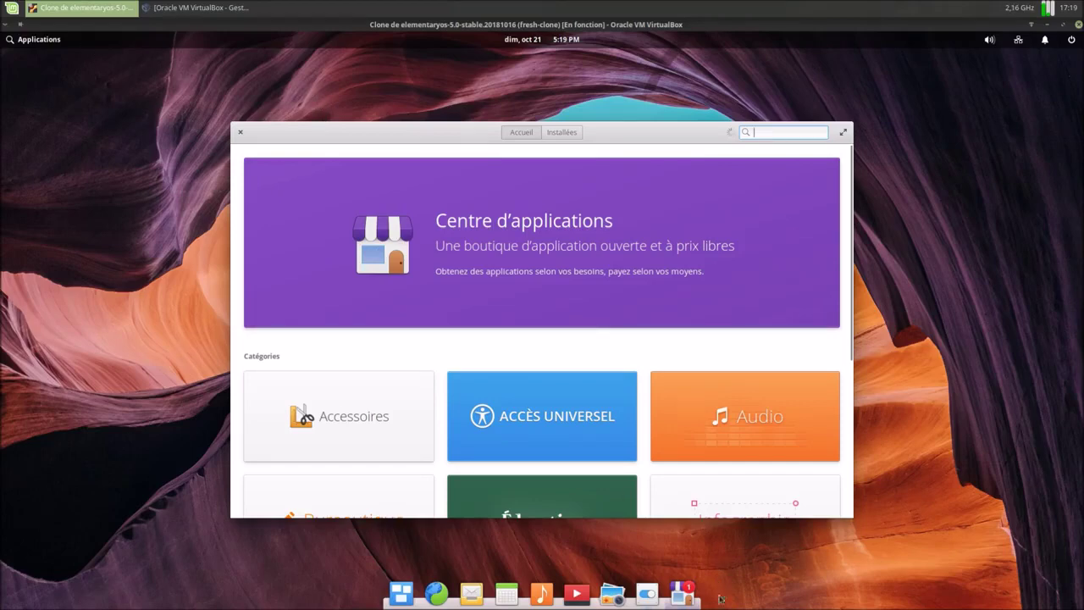
# - Close the Centre d'applications window and move the Bureau settings window slightly upward on the desktop
pyautogui.click(646, 596)
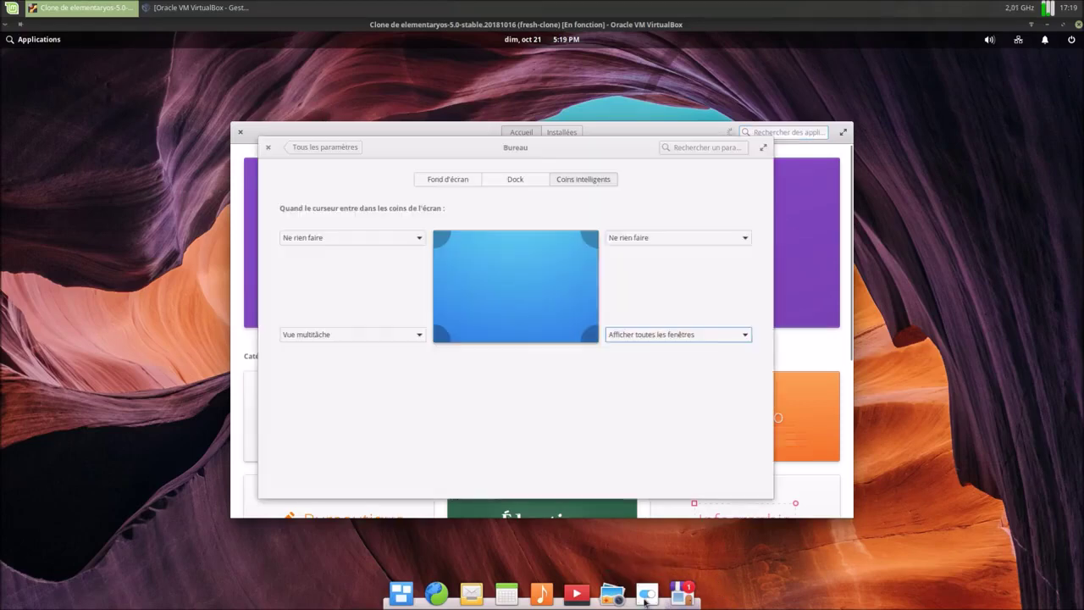
pyautogui.click(680, 127)
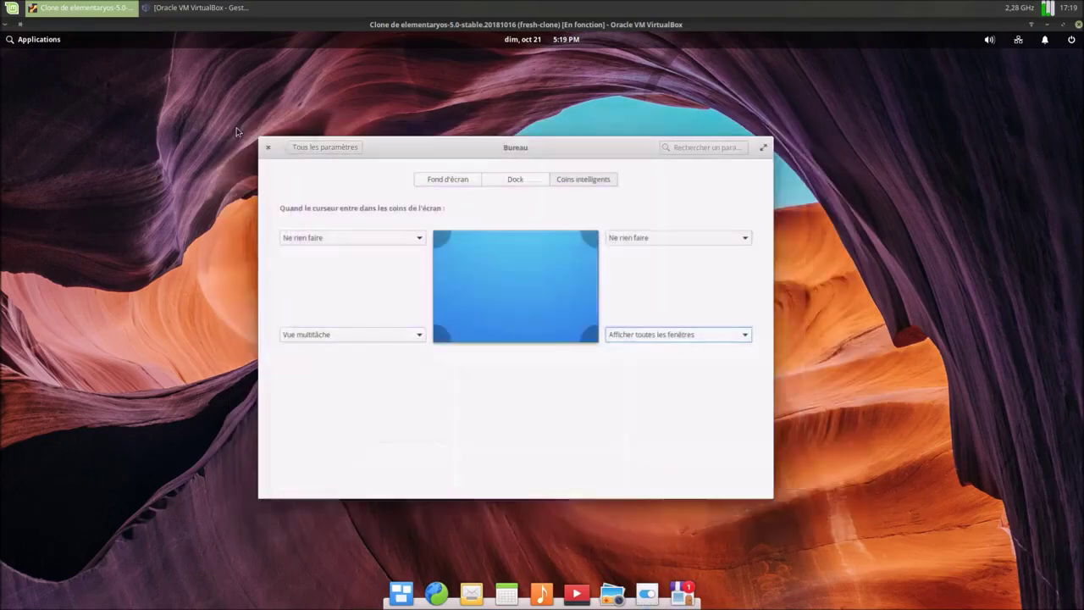
pyautogui.click(239, 132)
pyautogui.moveTo(436, 153); pyautogui.dragTo(435, 123)
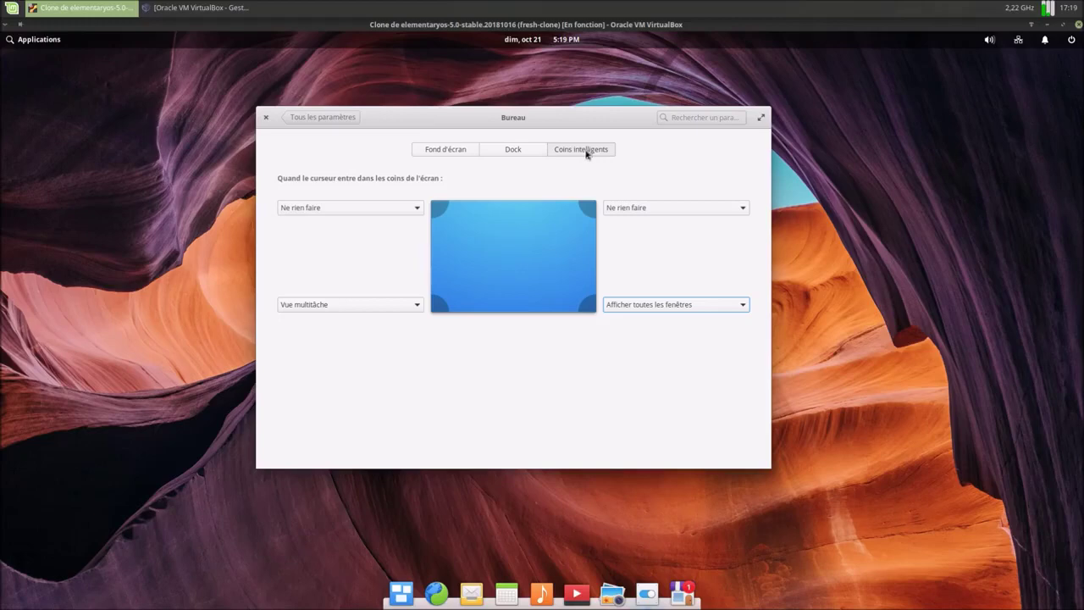
# - Open the Langue & Pays settings and complete the missing language support installation, authenticating with the account password
pyautogui.click(305, 121)
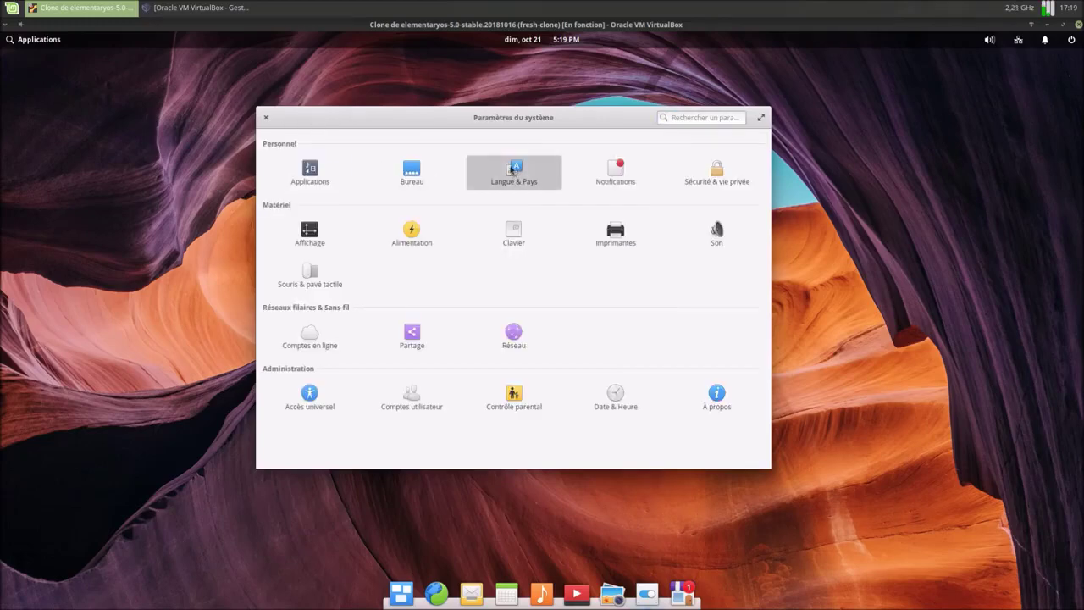
pyautogui.click(512, 170)
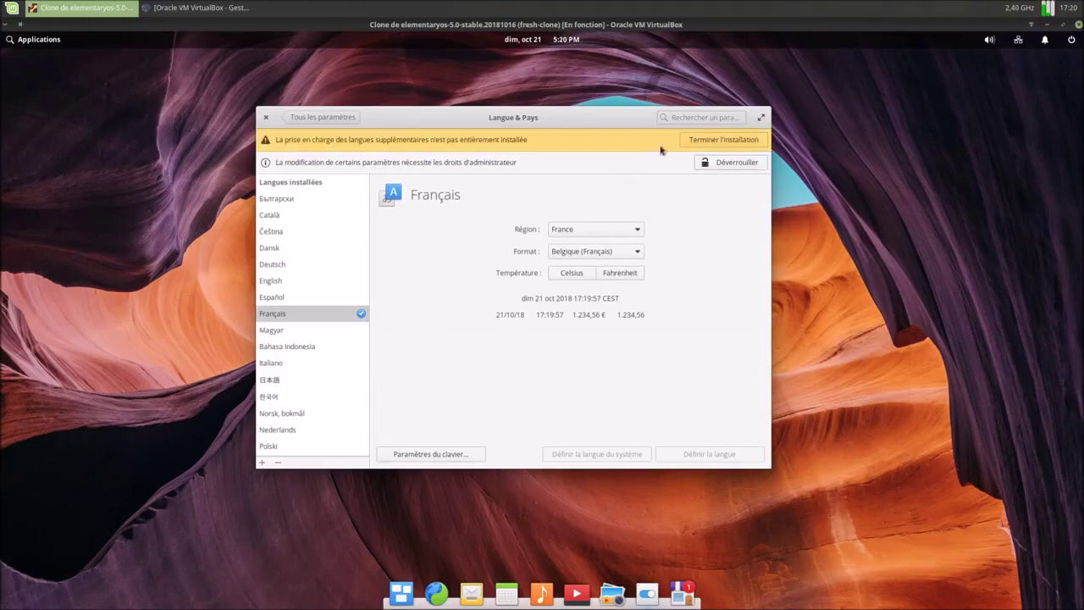
pyautogui.click(696, 141)
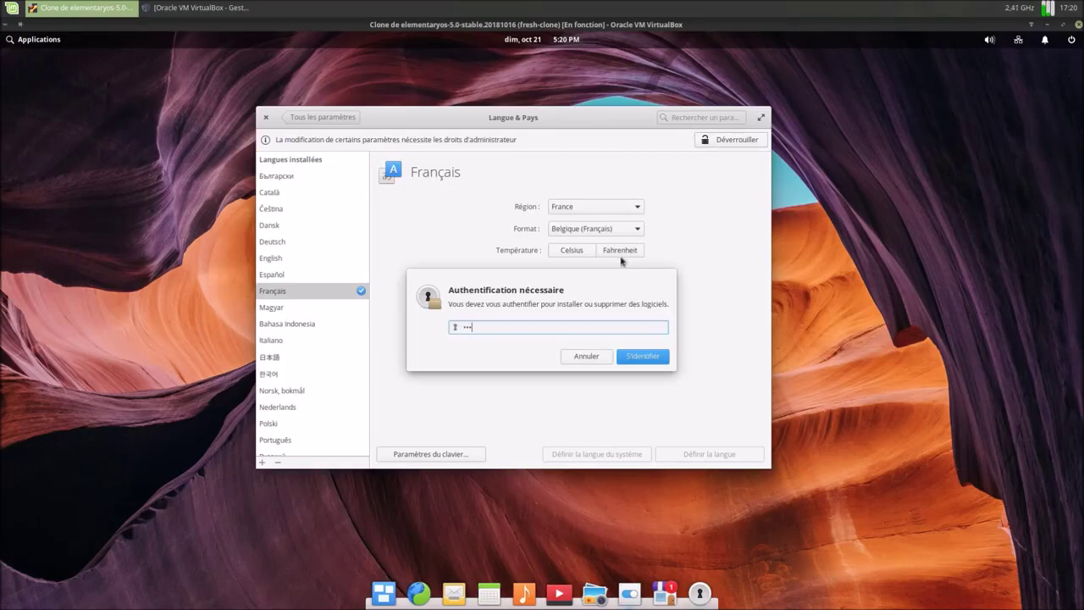
pyautogui.press('Return')
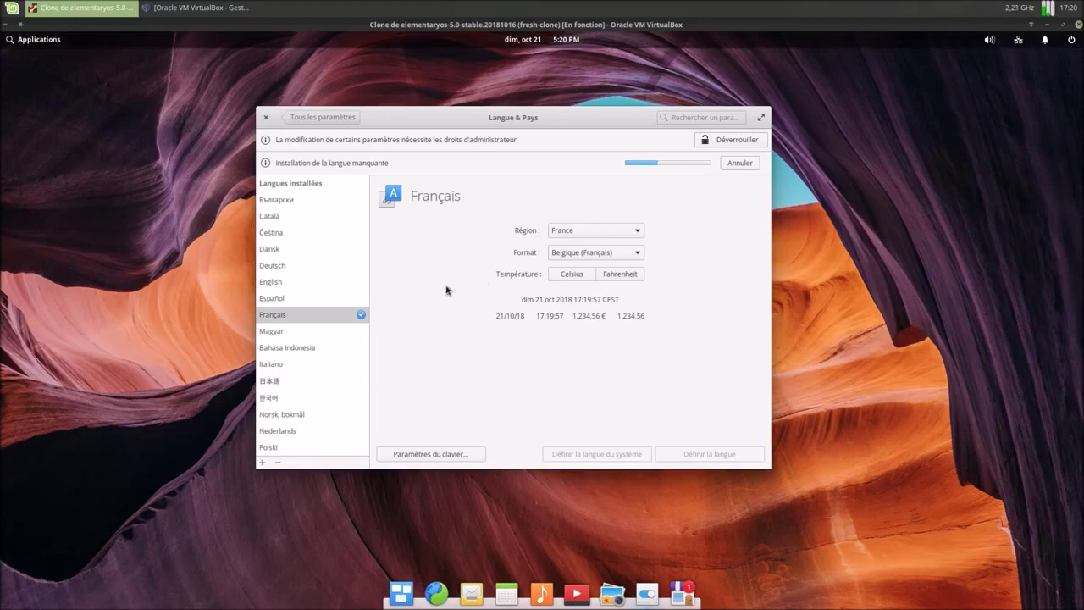
pyautogui.press('super+Down')
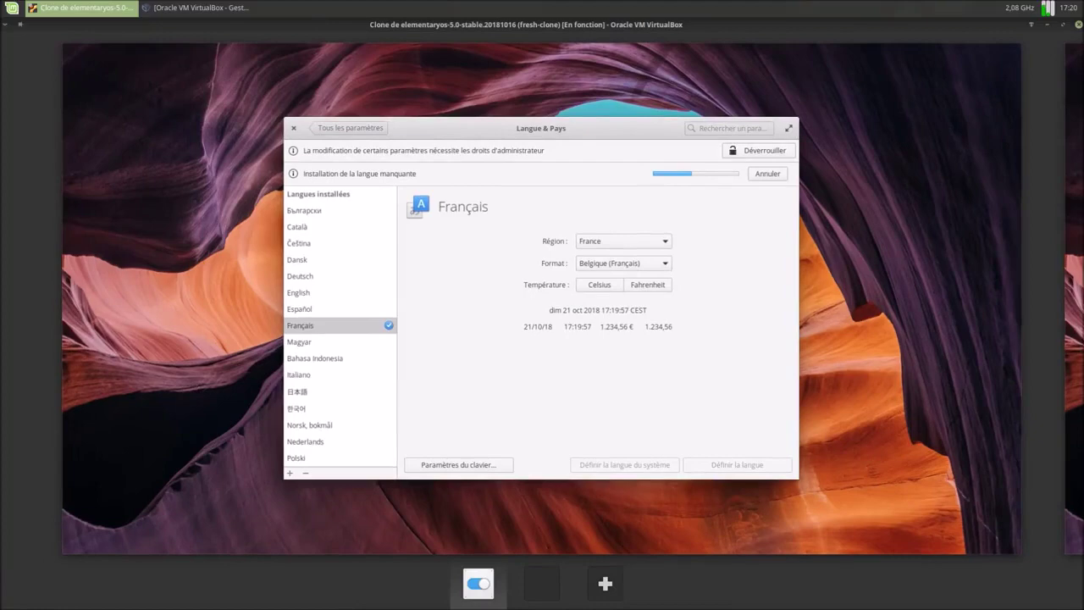
pyautogui.click(296, 466)
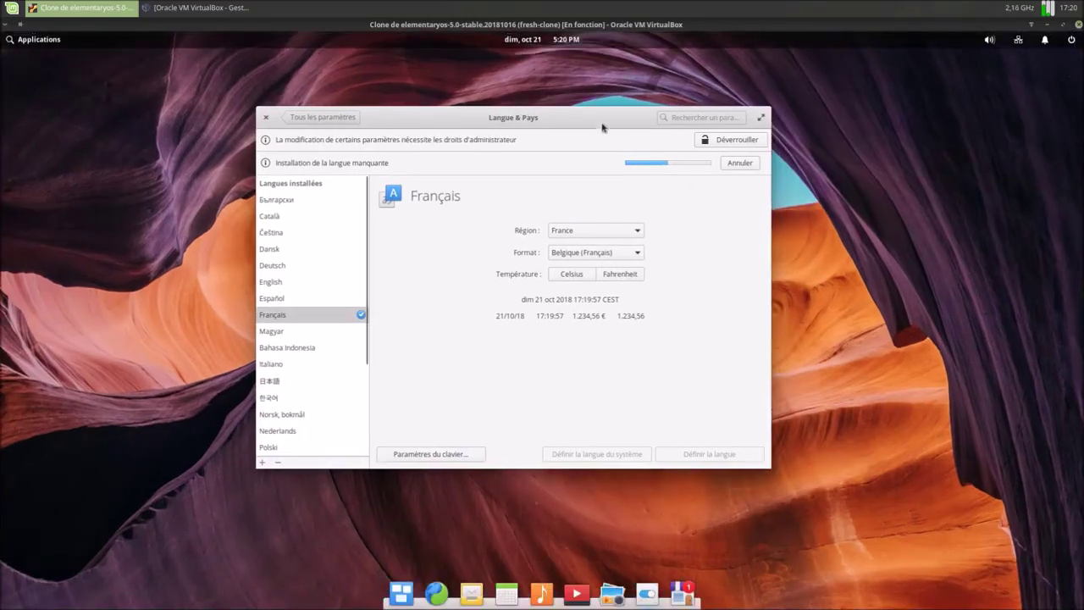
pyautogui.moveTo(596, 119); pyautogui.dragTo(612, 116)
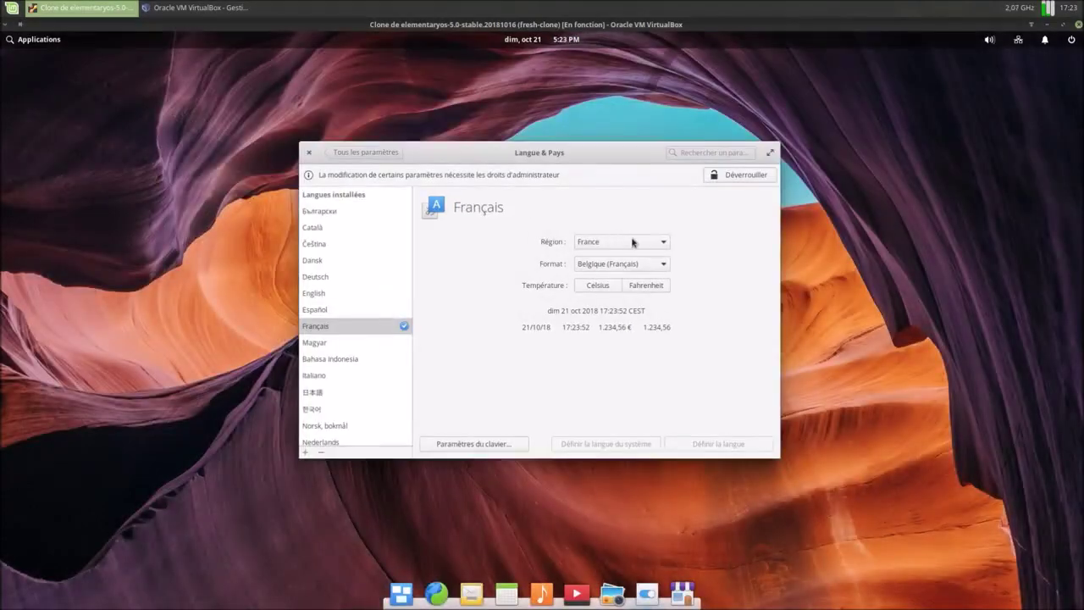
# - Check the Région choices for Français and the linked Clavier settings, and return to the overview of all settings
pyautogui.click(632, 242)
pyautogui.click(633, 243)
pyautogui.click(496, 446)
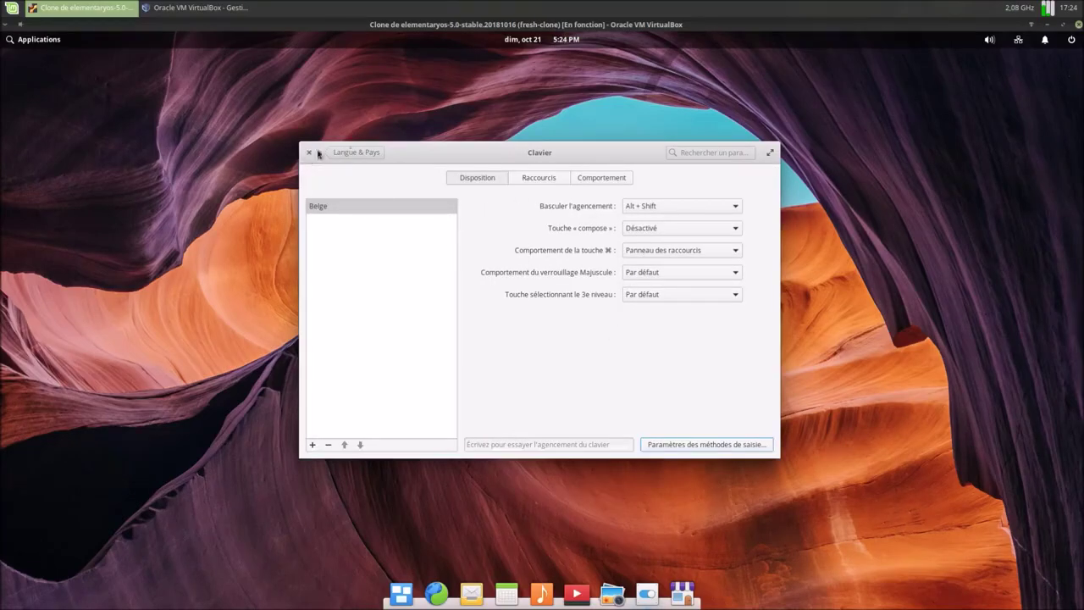
pyautogui.click(356, 153)
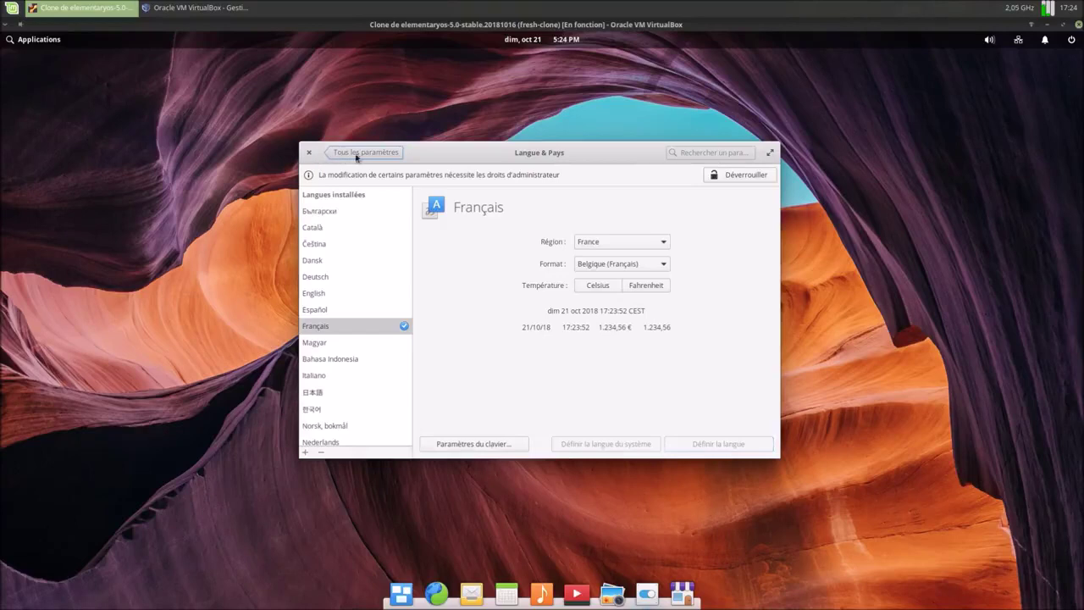
pyautogui.click(364, 153)
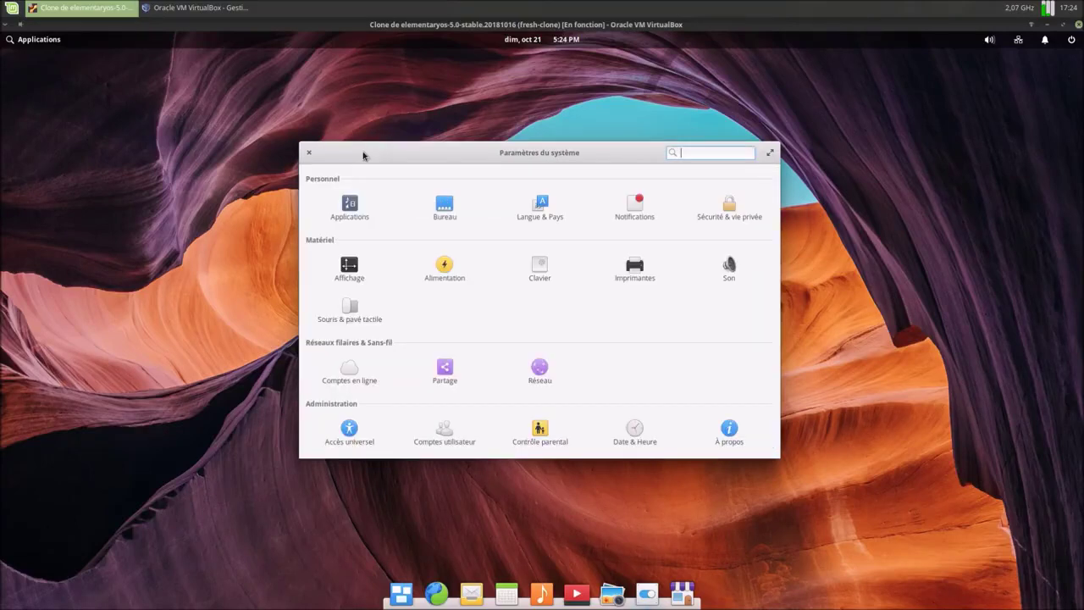
# - Examine the Notifications settings of each listed application from Calendrier to Autre, and return to the settings overview
pyautogui.click(640, 206)
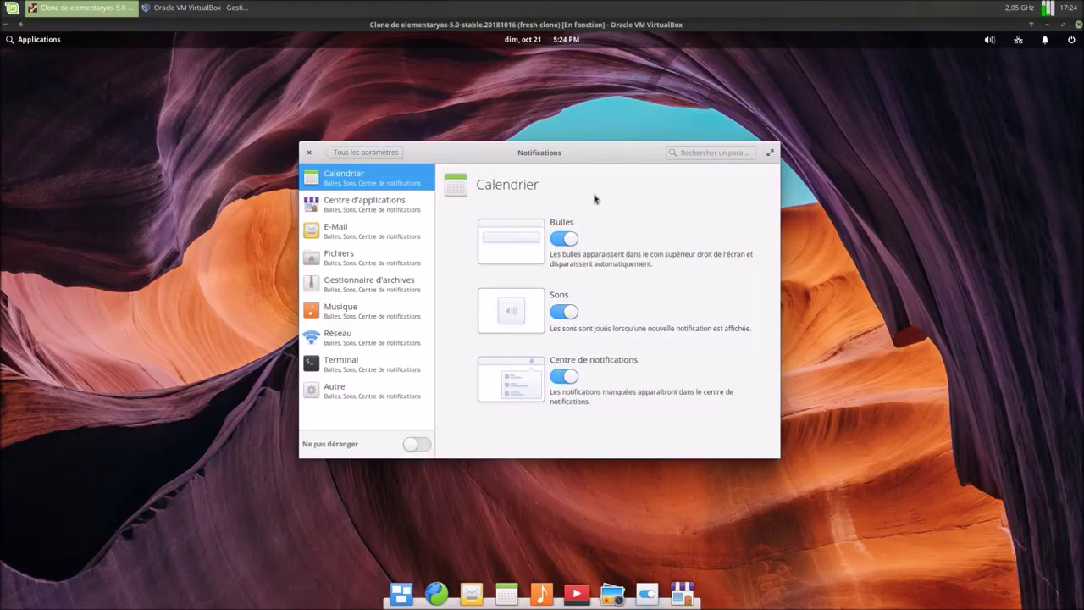
pyautogui.click(355, 207)
pyautogui.click(339, 236)
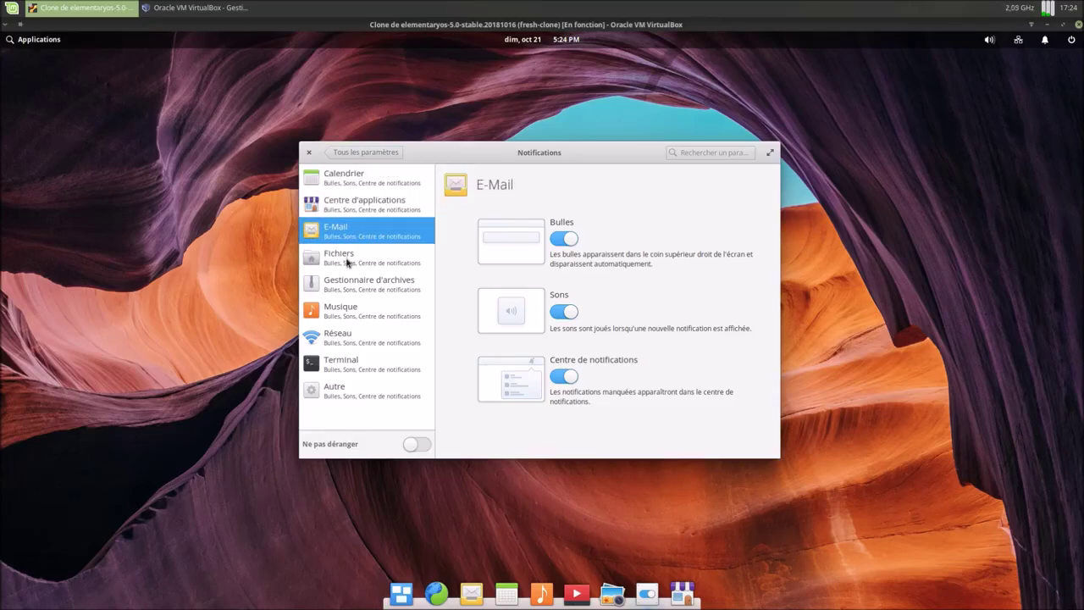
pyautogui.click(345, 263)
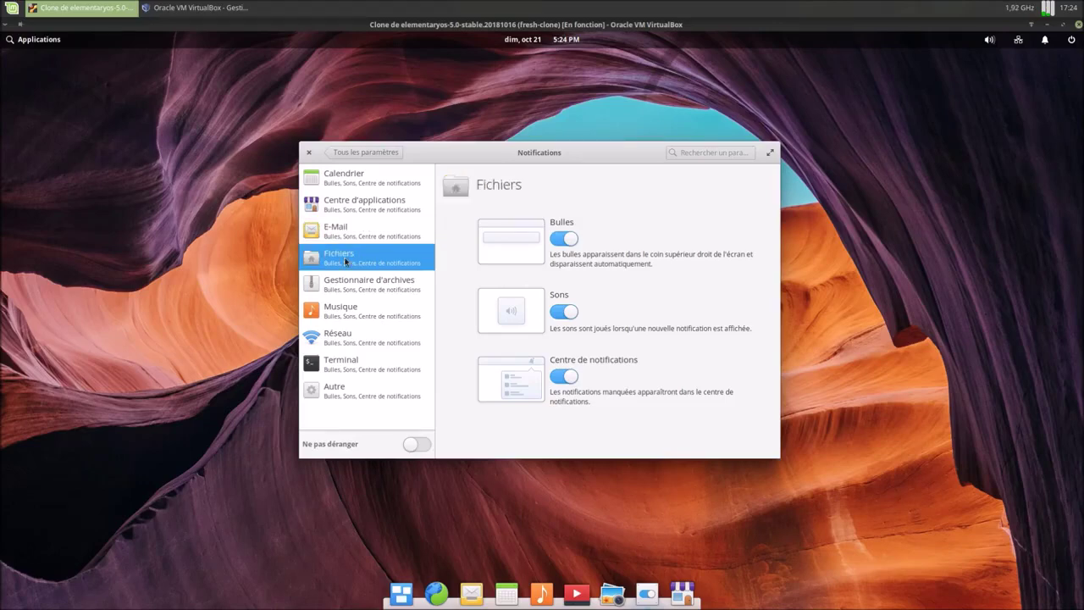
pyautogui.click(352, 288)
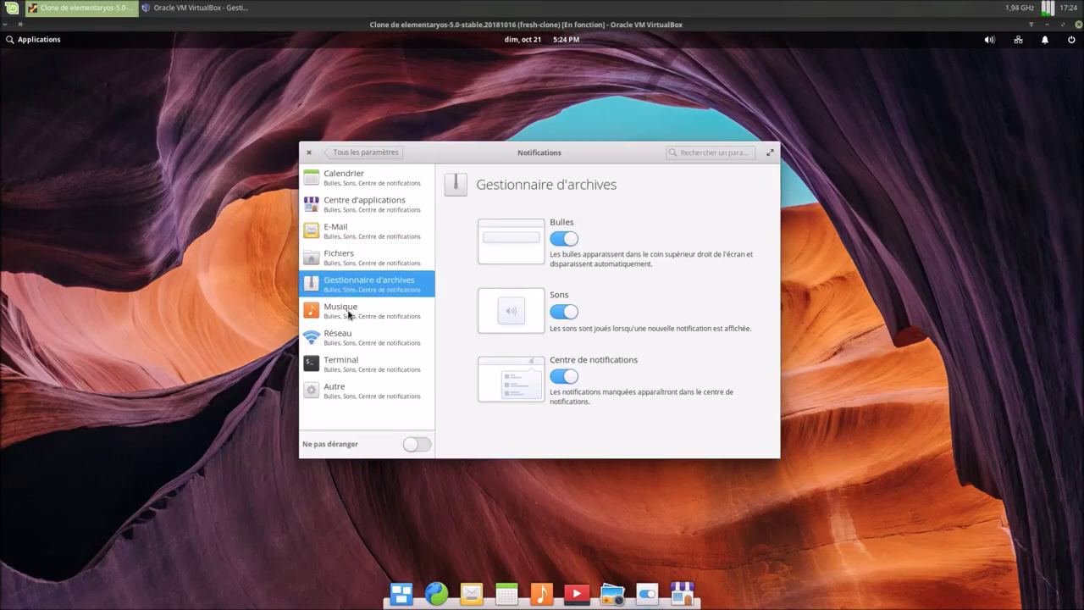
pyautogui.click(348, 314)
pyautogui.click(350, 343)
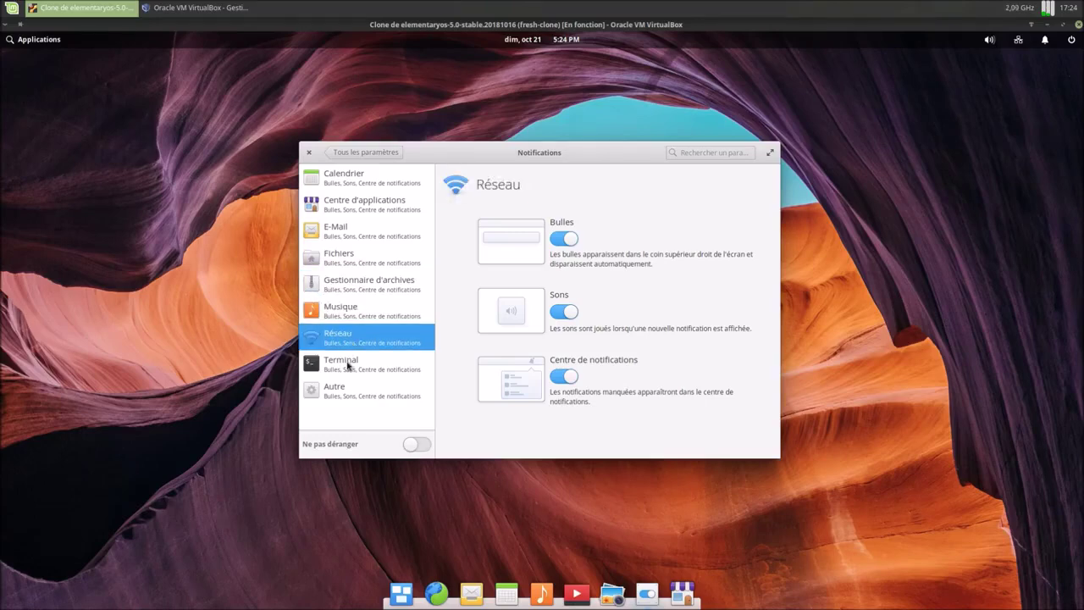
pyautogui.click(348, 366)
pyautogui.click(348, 390)
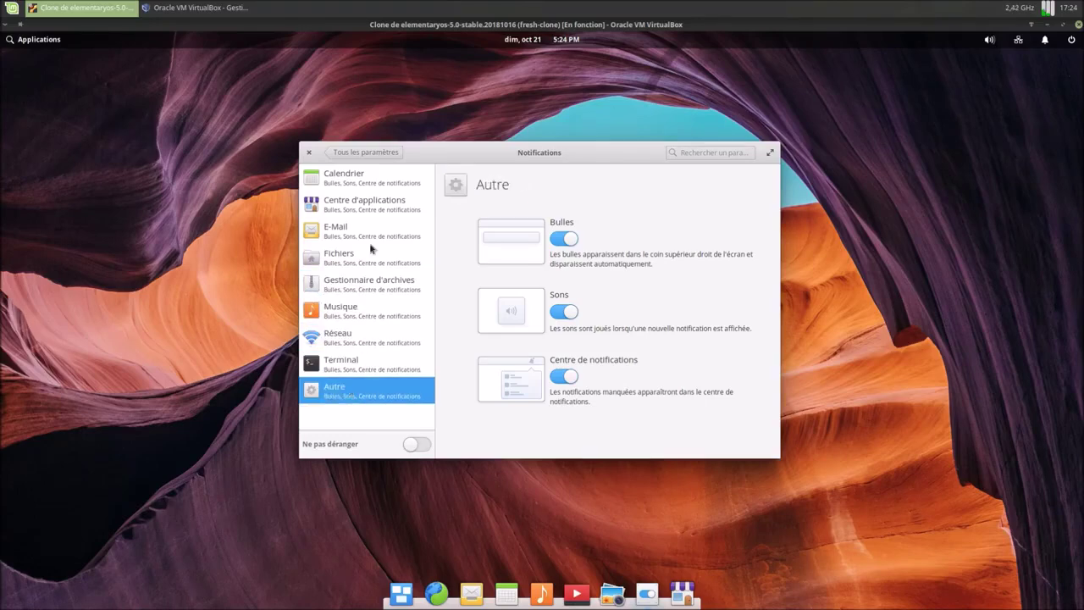
pyautogui.click(371, 180)
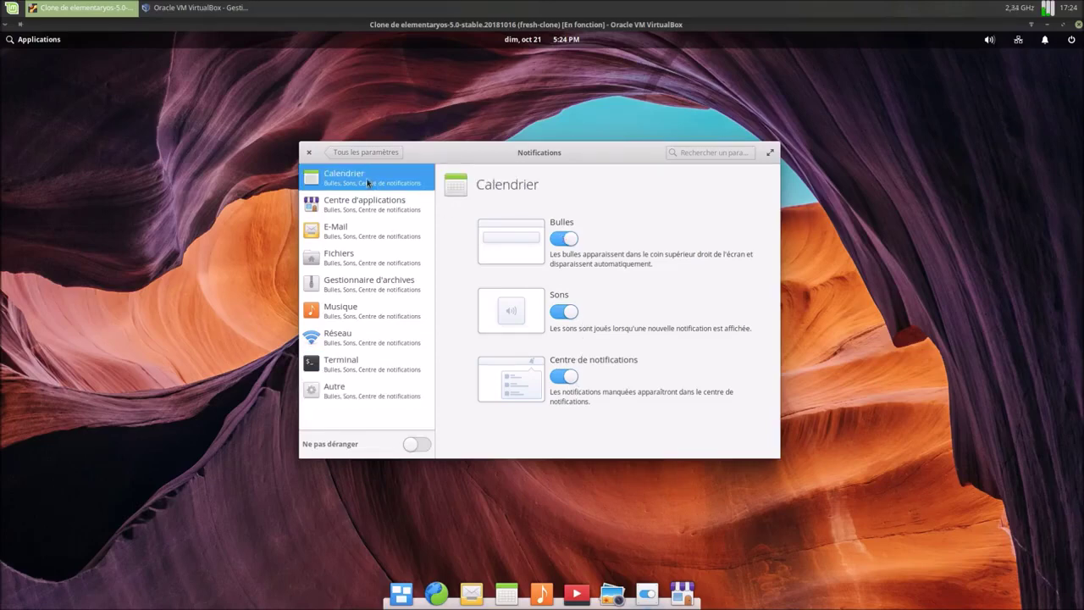
pyautogui.click(365, 152)
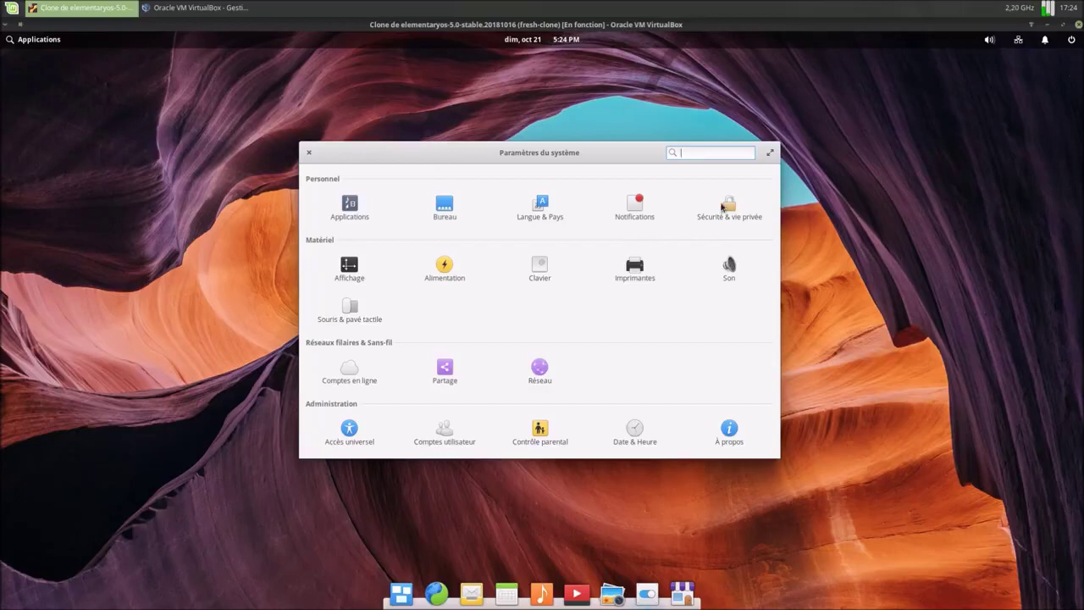
# - Review the Sécurité & vie privée sections Historique, Verrouillage, Pare-feu, Nettoyage and Services de localisation, and return to the settings overview
pyautogui.click(724, 205)
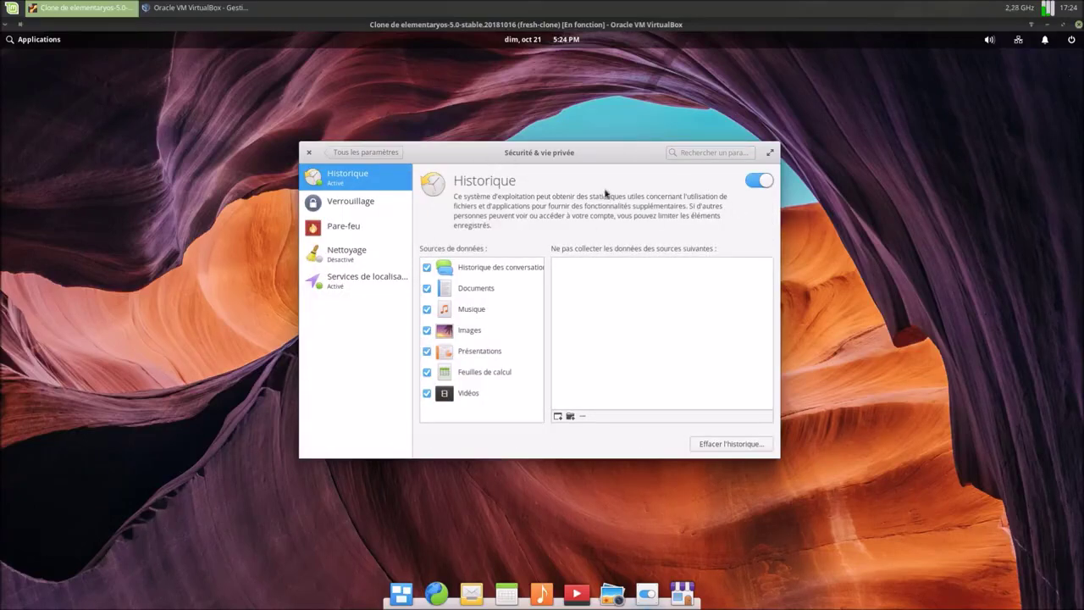
pyautogui.click(392, 203)
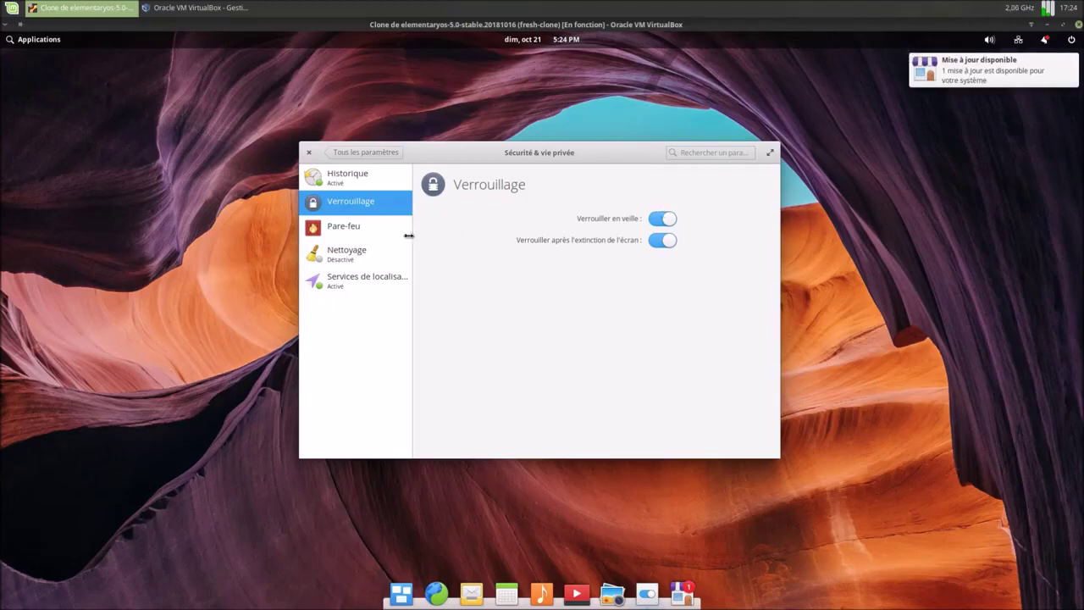
pyautogui.click(365, 230)
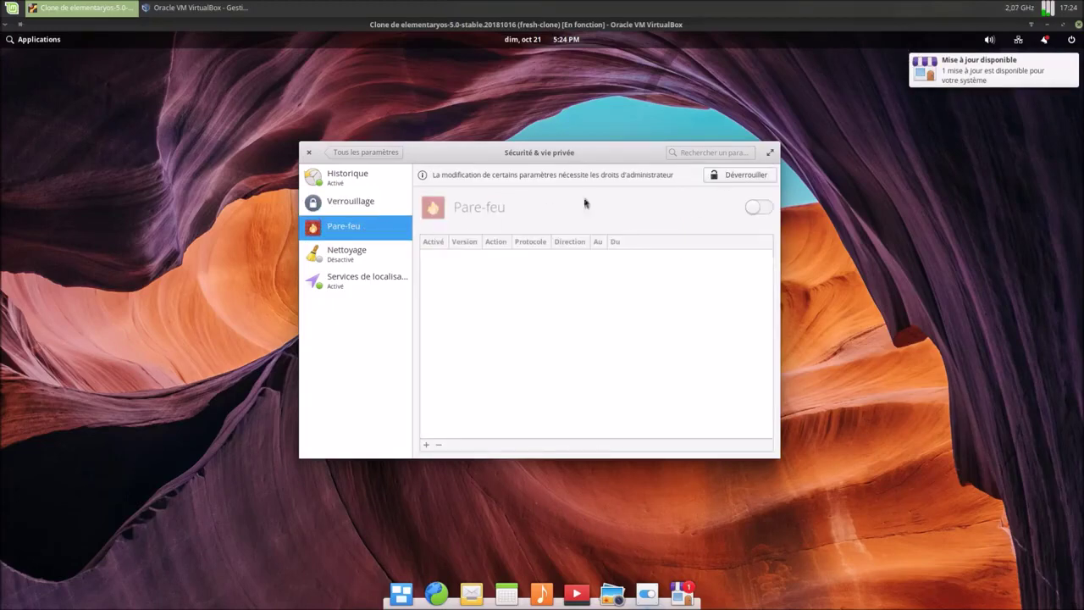
pyautogui.click(351, 229)
pyautogui.moveTo(558, 153); pyautogui.dragTo(549, 142)
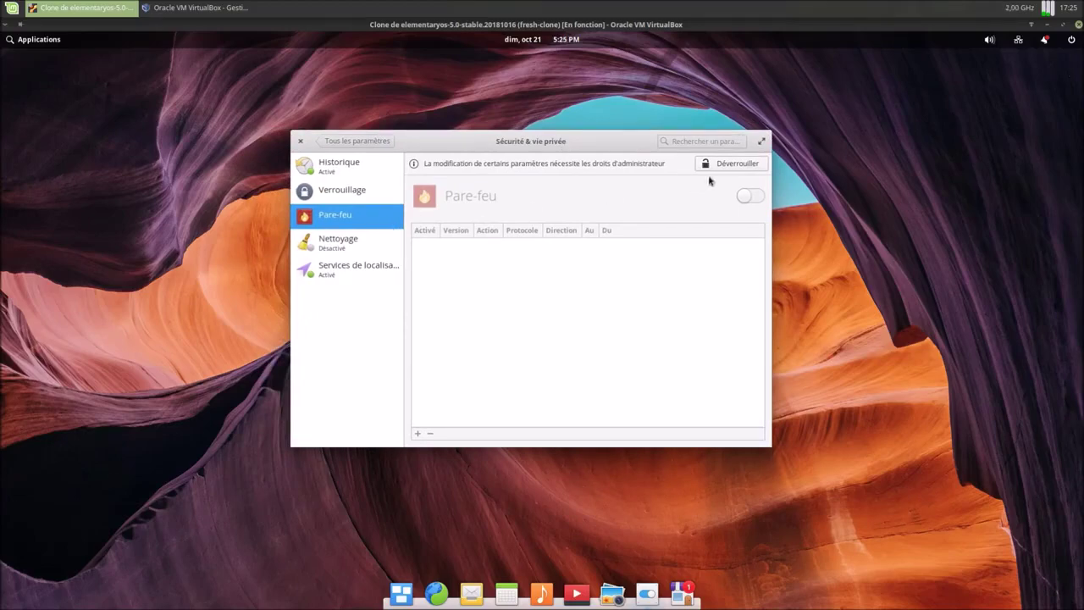
pyautogui.click(339, 246)
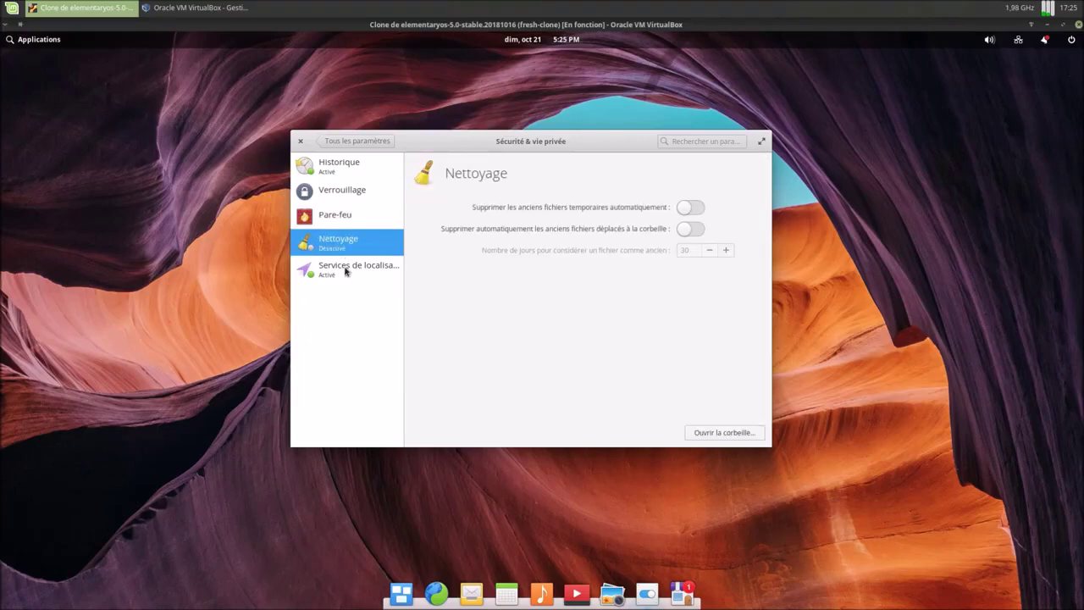
pyautogui.click(346, 269)
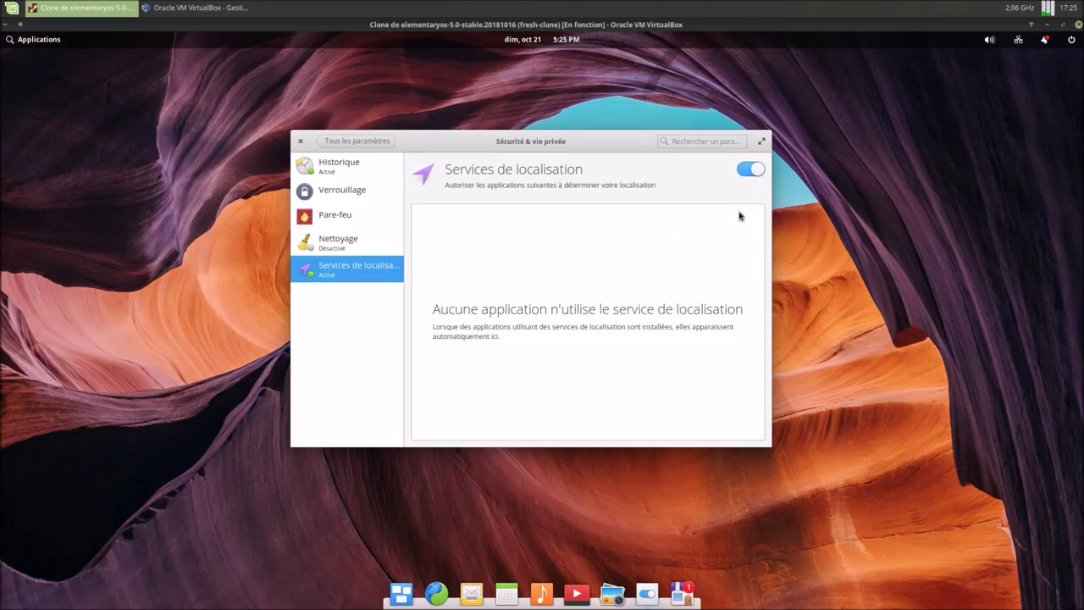
pyautogui.click(350, 142)
# - Turn on Mode nuit in the Affichage settings and return to the settings overview
pyautogui.click(343, 257)
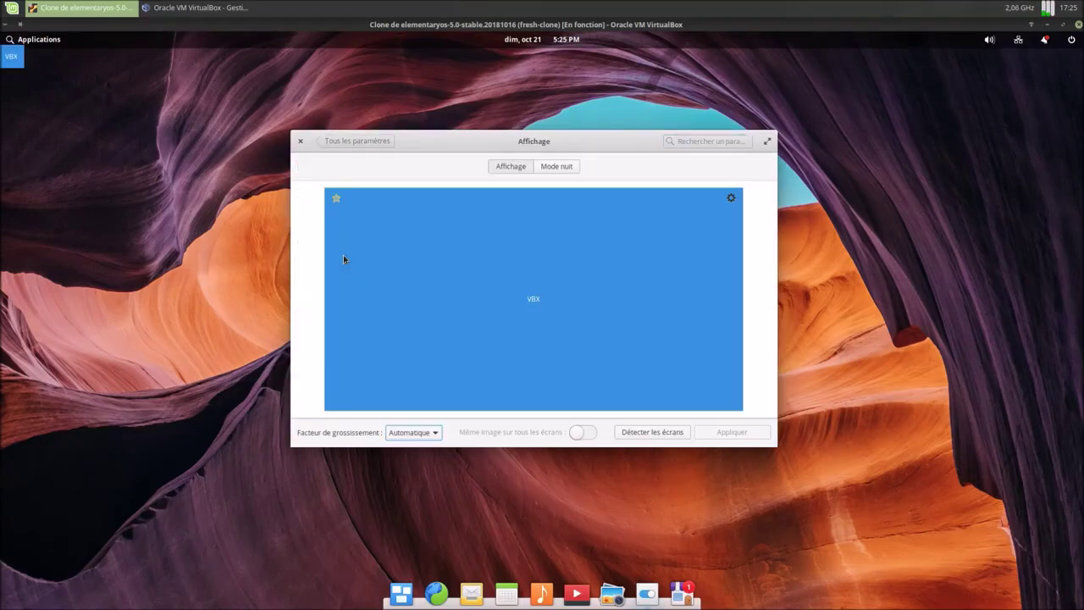
pyautogui.click(562, 167)
pyautogui.click(455, 199)
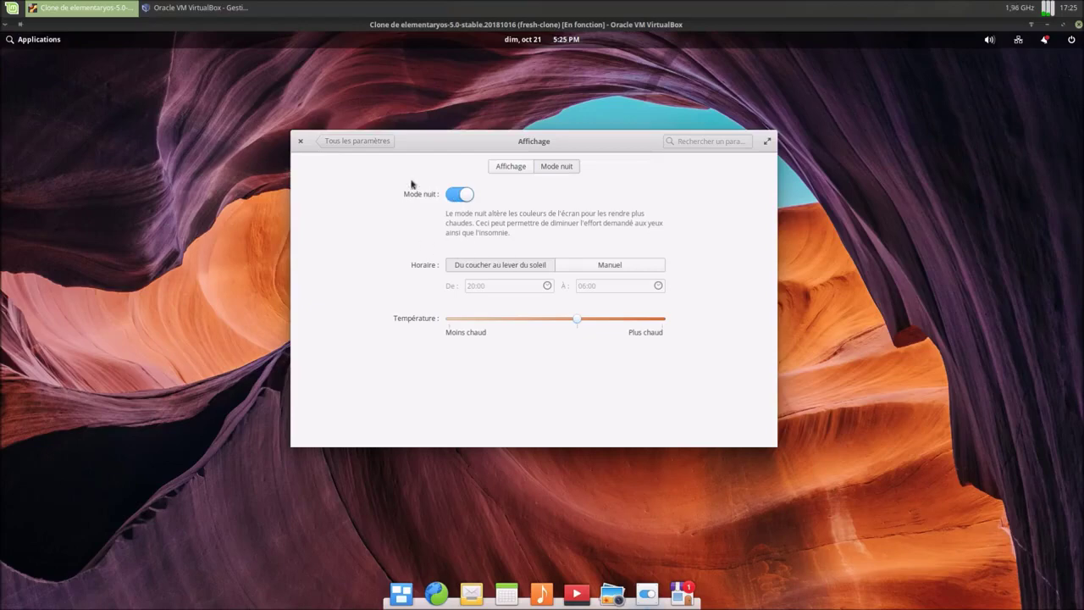
pyautogui.click(356, 141)
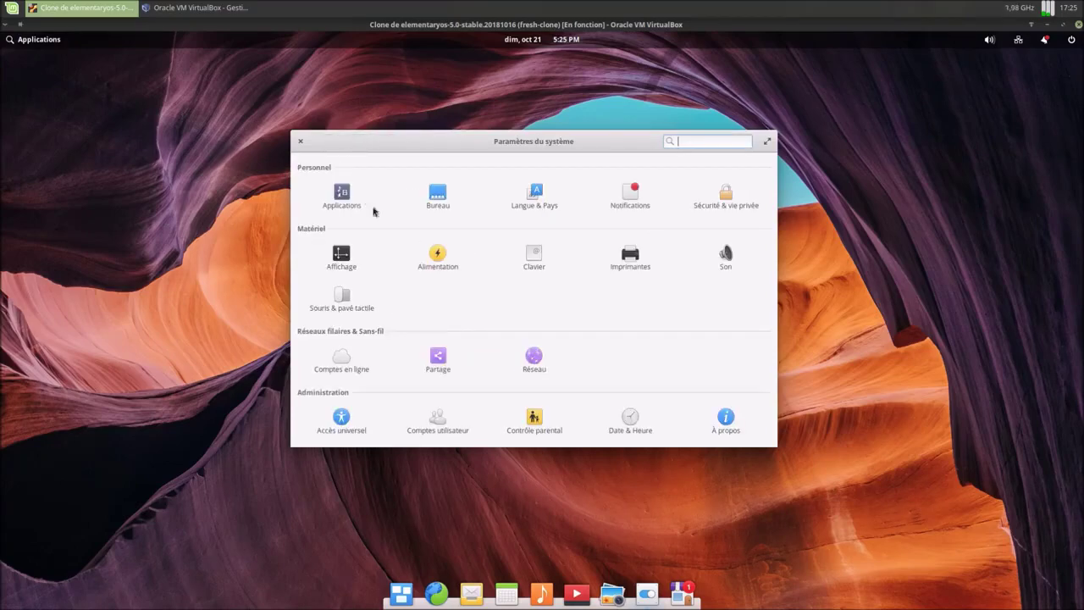
# - Review the Alimentation settings and the Disposition, Raccourcis and Comportement pages of the Clavier settings
pyautogui.click(440, 250)
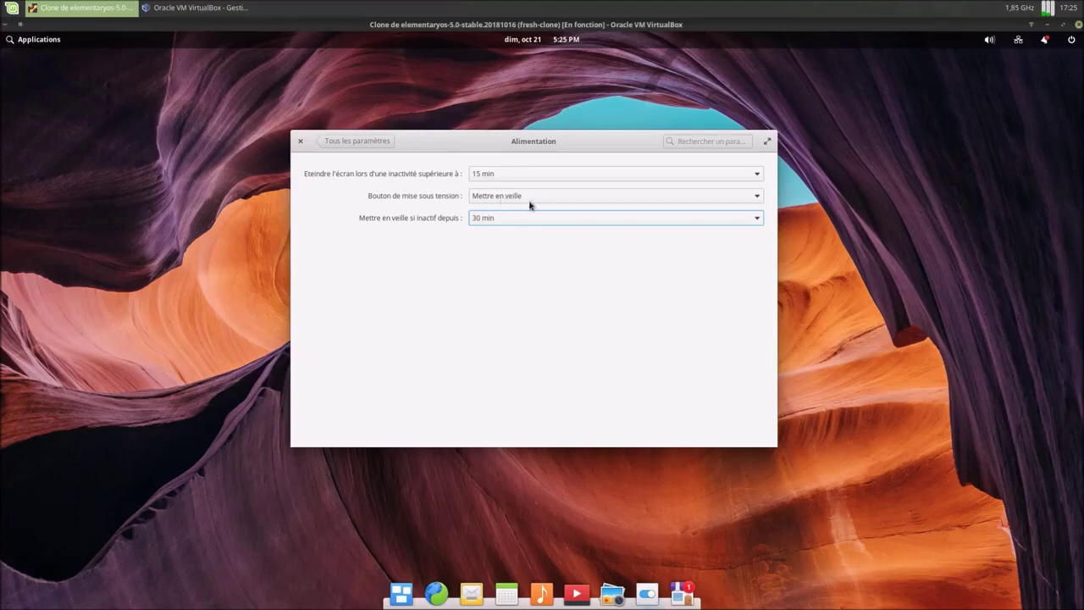
pyautogui.click(360, 141)
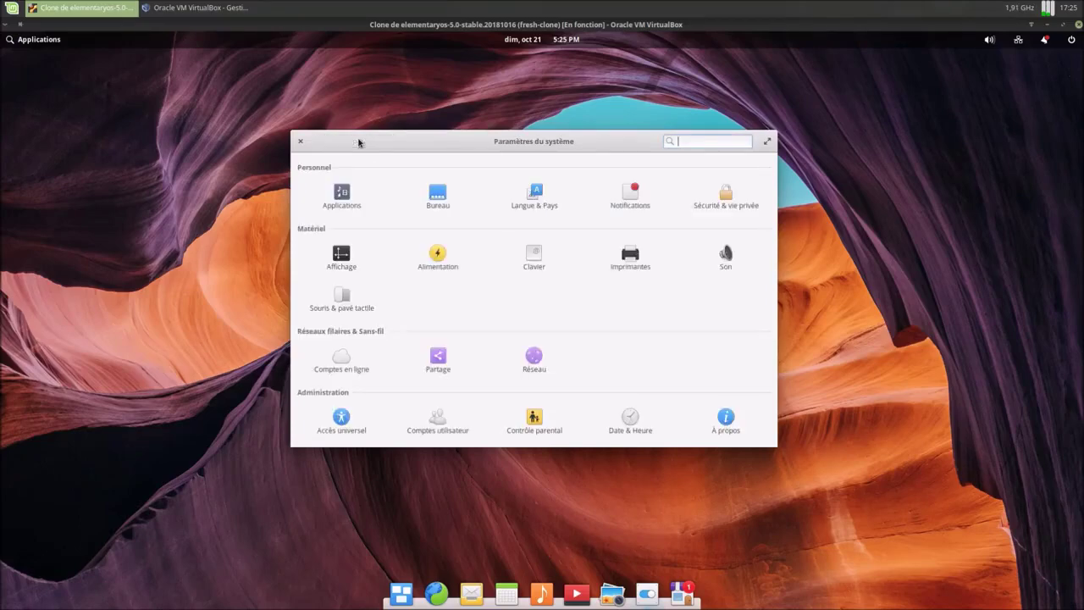
pyautogui.click(542, 259)
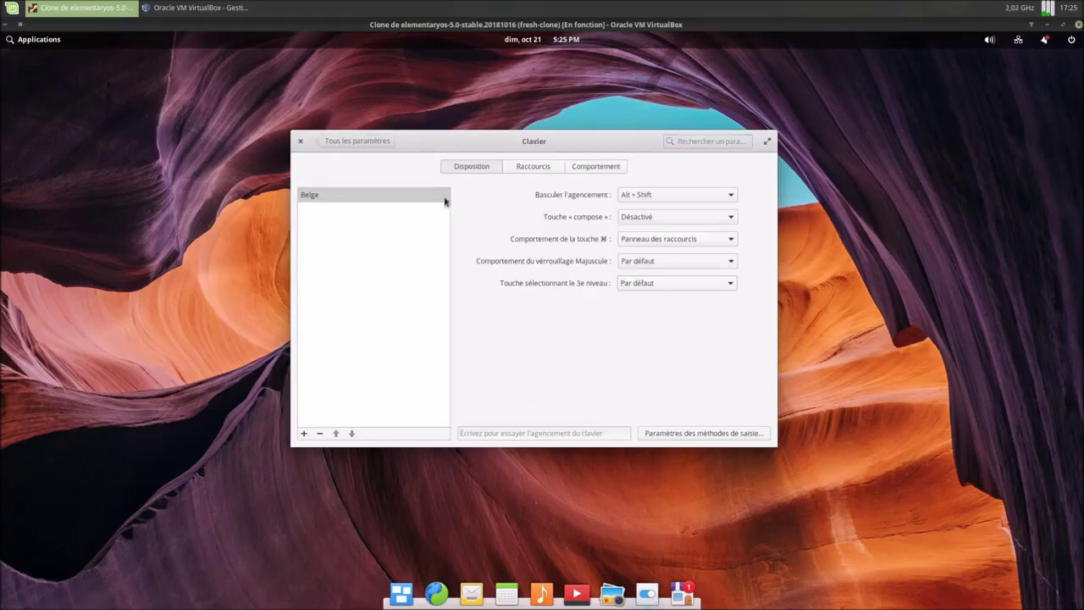
pyautogui.click(529, 168)
pyautogui.click(599, 167)
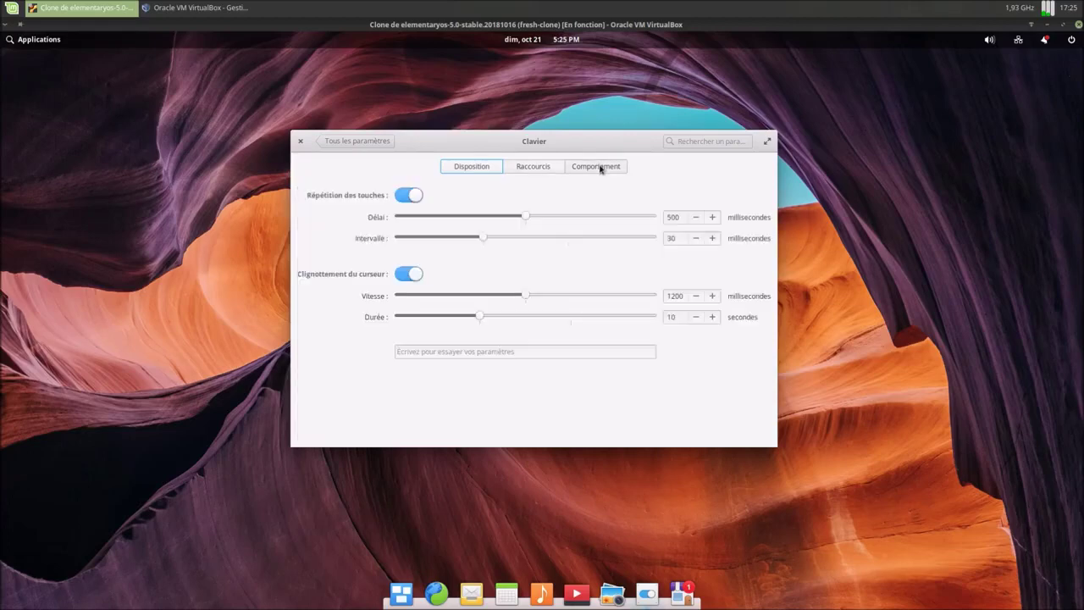
pyautogui.click(364, 143)
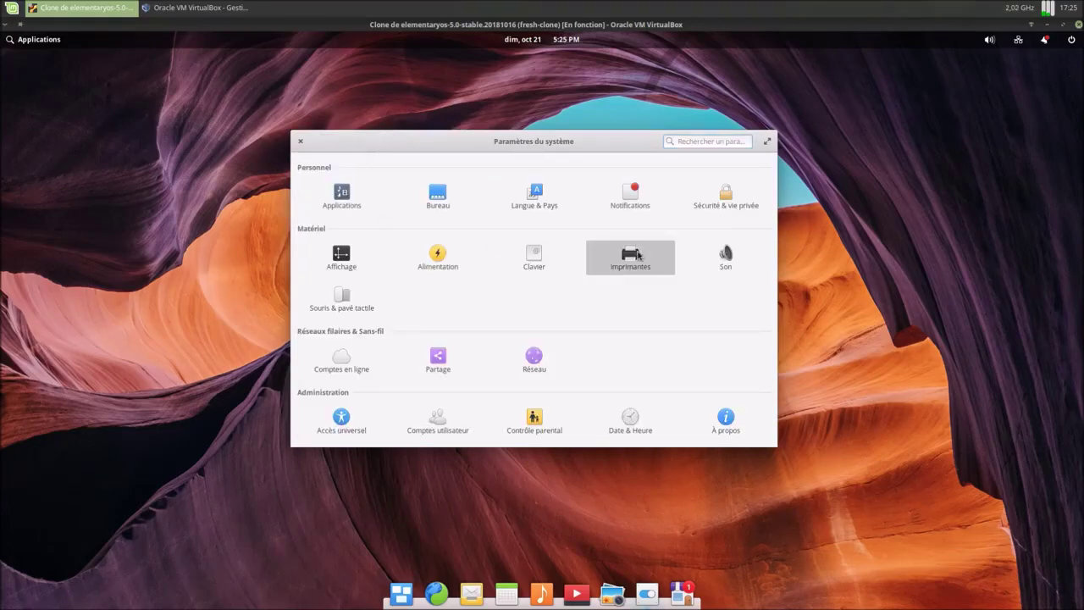
# - Look at the Imprimantes settings and at the Sortie and Entrée pages of the Son settings
pyautogui.click(637, 254)
pyautogui.click(368, 146)
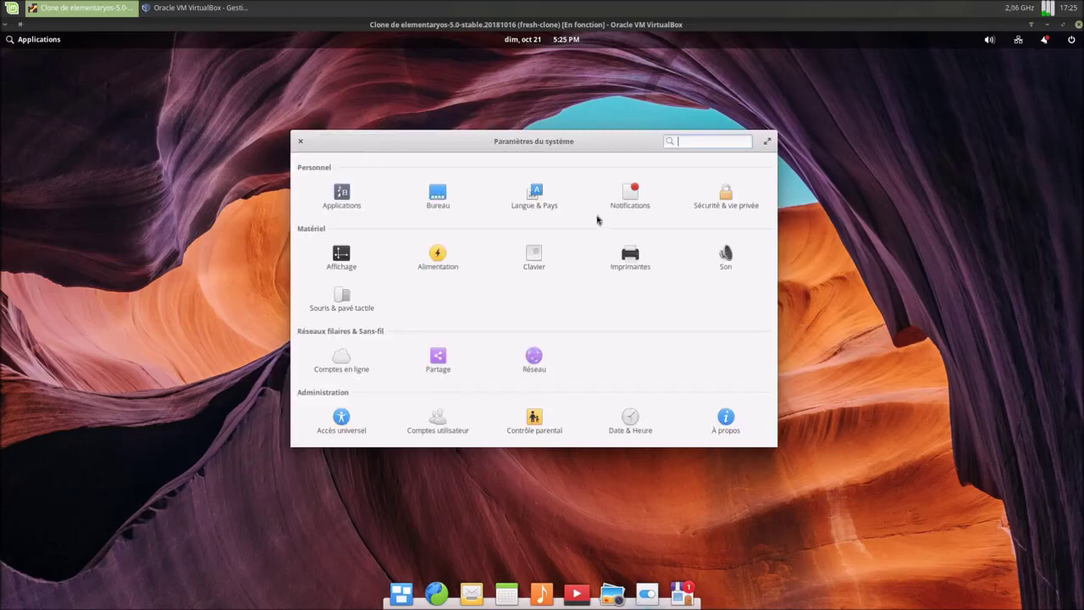
pyautogui.click(719, 257)
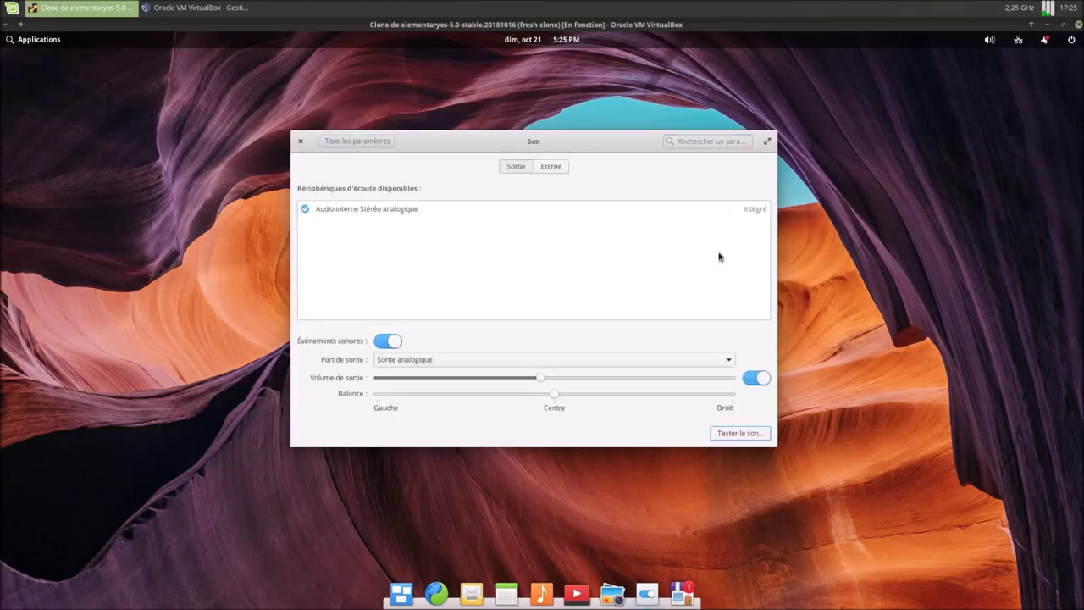
pyautogui.click(551, 167)
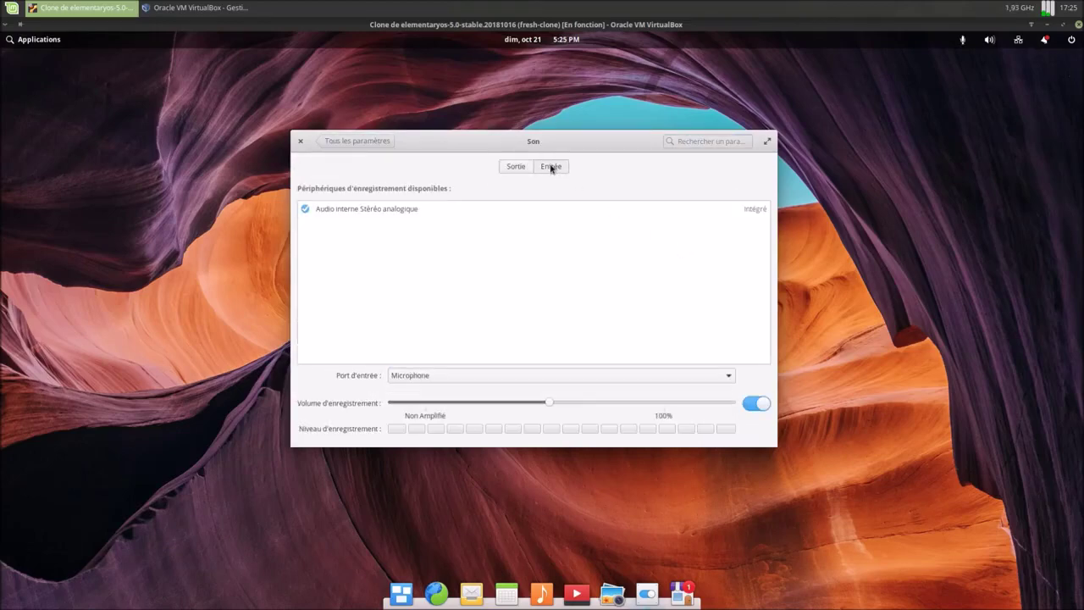
# - Try the Droit option for Bouton principal in the Souris & pavé tactile settings, restore Gauche and return to the settings overview
pyautogui.click(365, 142)
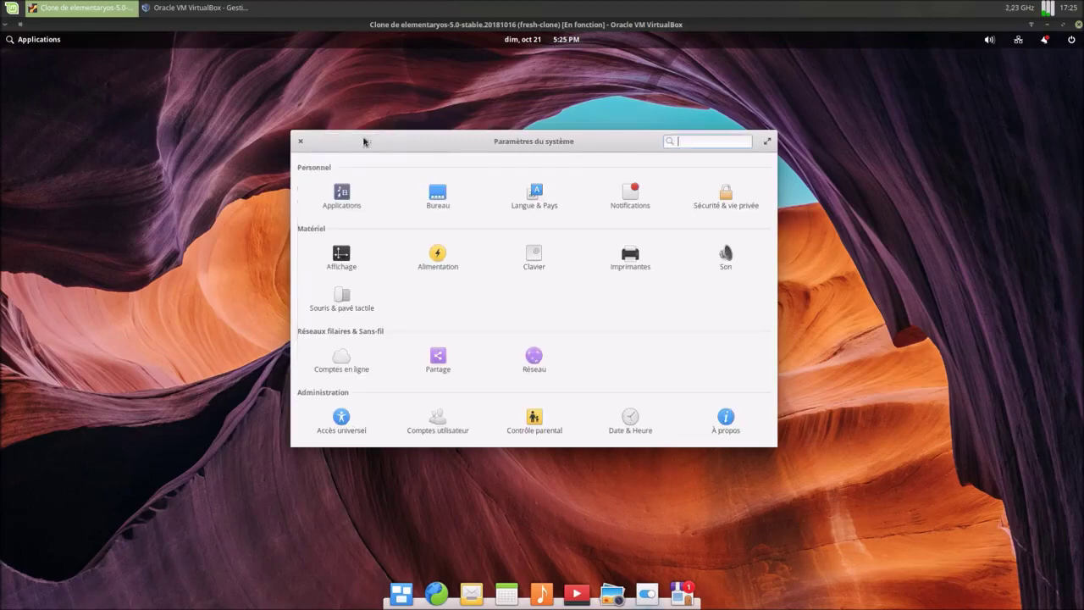
pyautogui.click(343, 298)
pyautogui.click(618, 194)
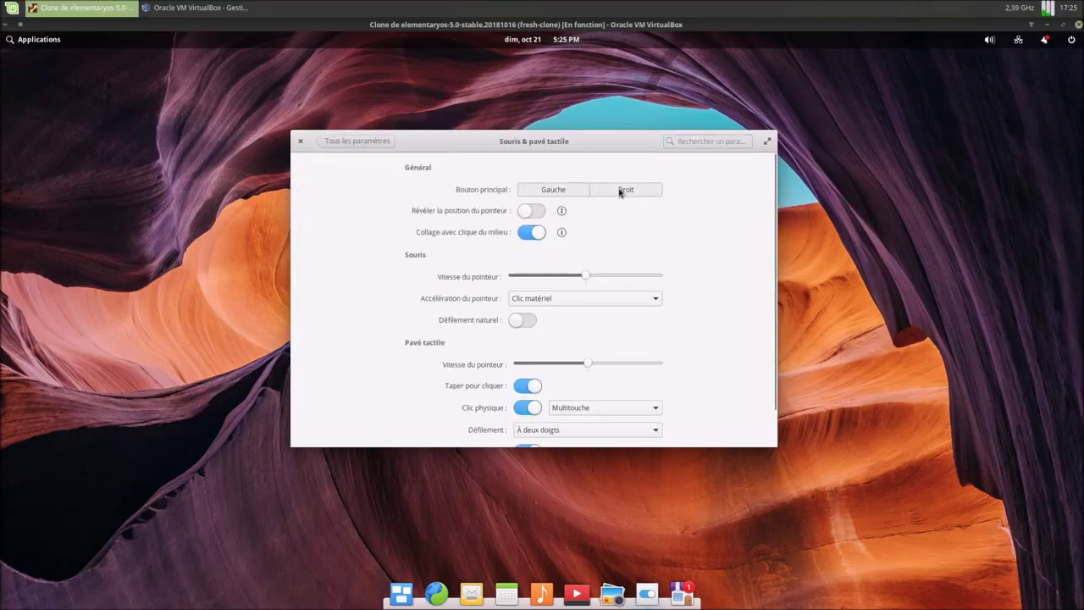
pyautogui.rightClick(364, 143)
pyautogui.click(348, 145)
pyautogui.rightClick(348, 145)
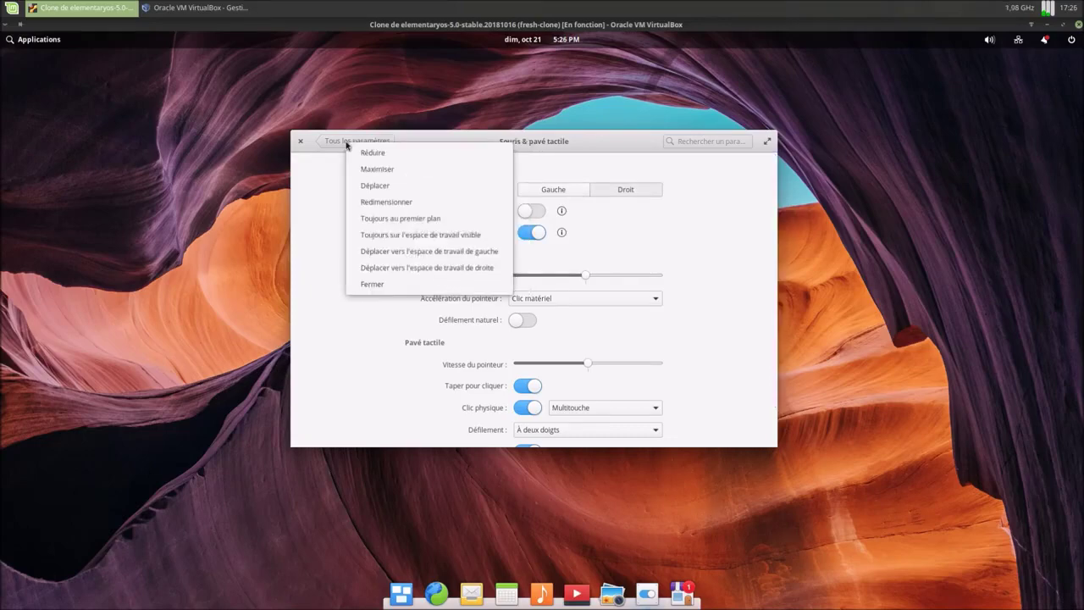
pyautogui.click(619, 146)
pyautogui.rightClick(620, 145)
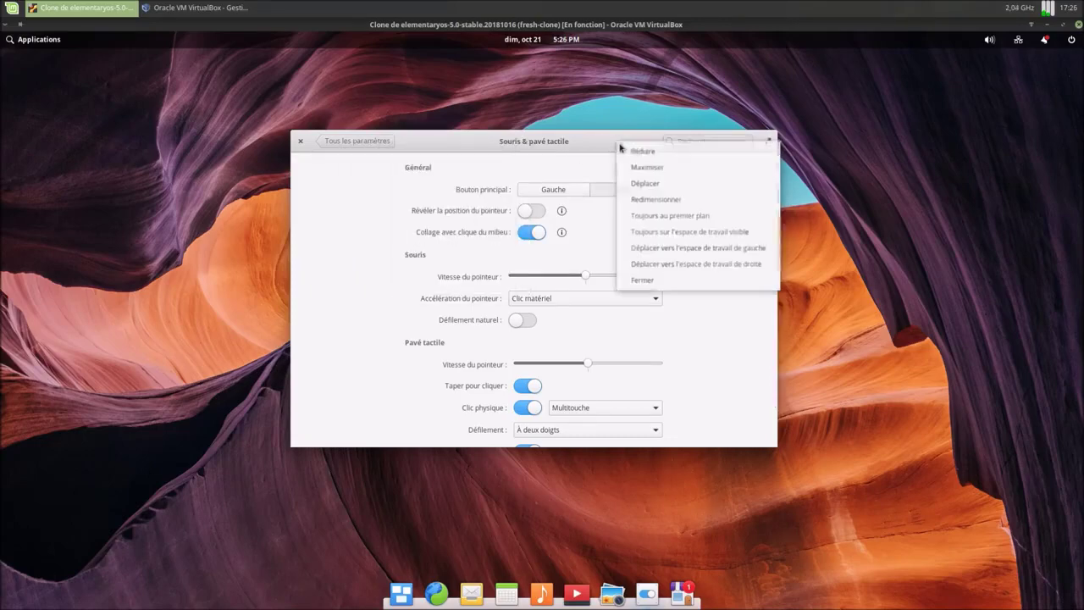
pyautogui.click(581, 146)
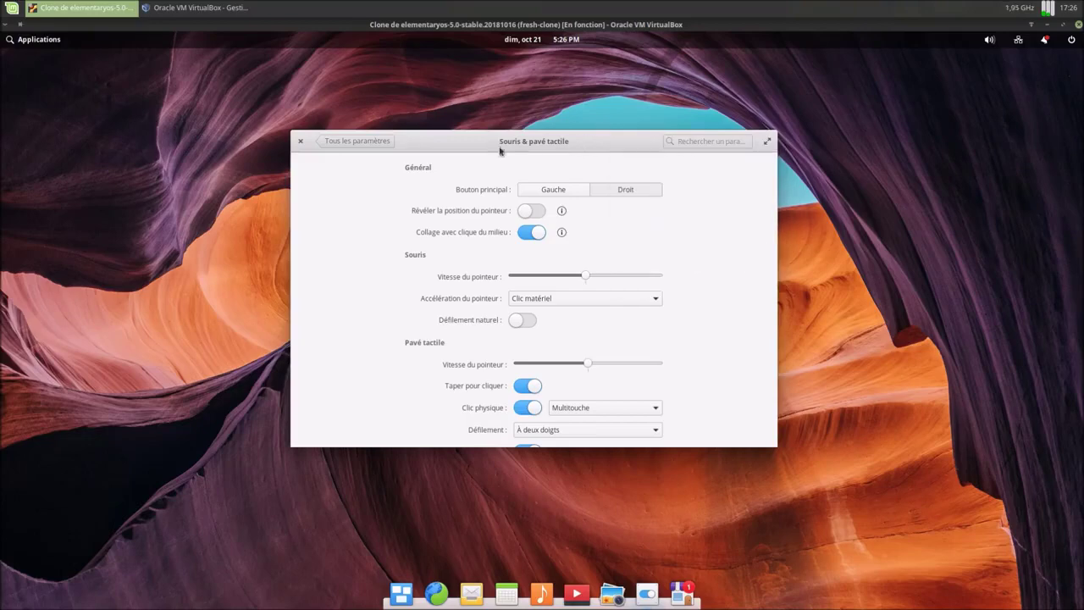
pyautogui.click(549, 188)
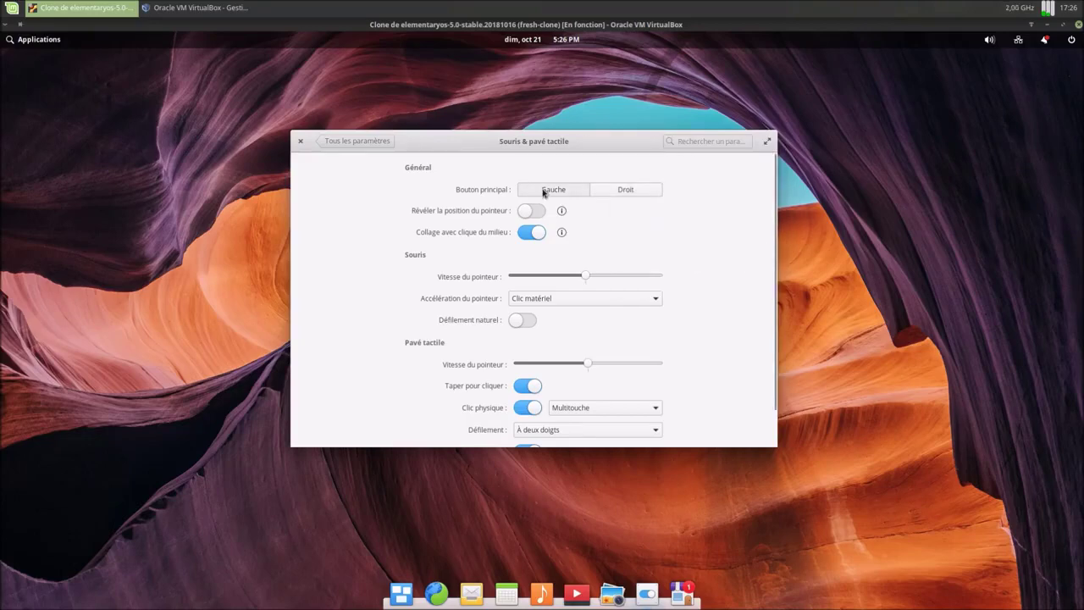
pyautogui.click(373, 141)
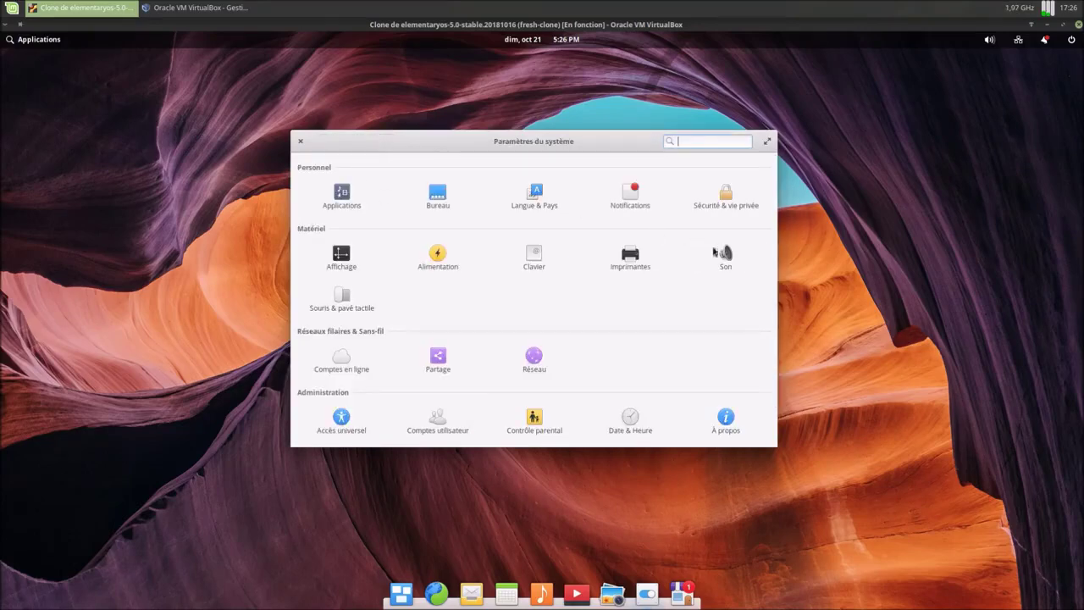
# - Look at the Comptes en ligne and Partage settings and return to the settings overview
pyautogui.click(335, 366)
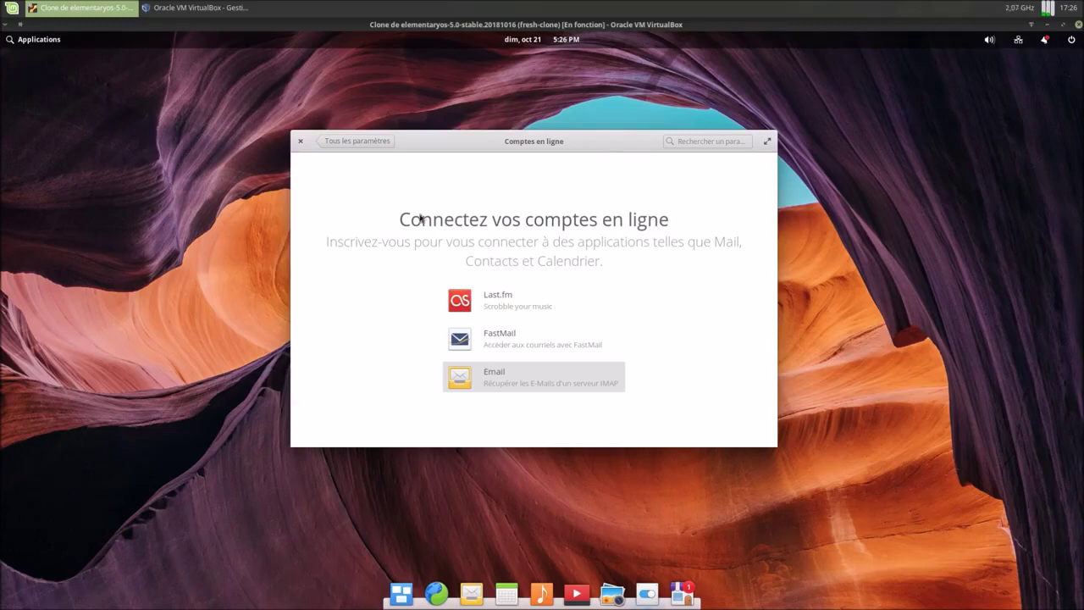
pyautogui.click(376, 144)
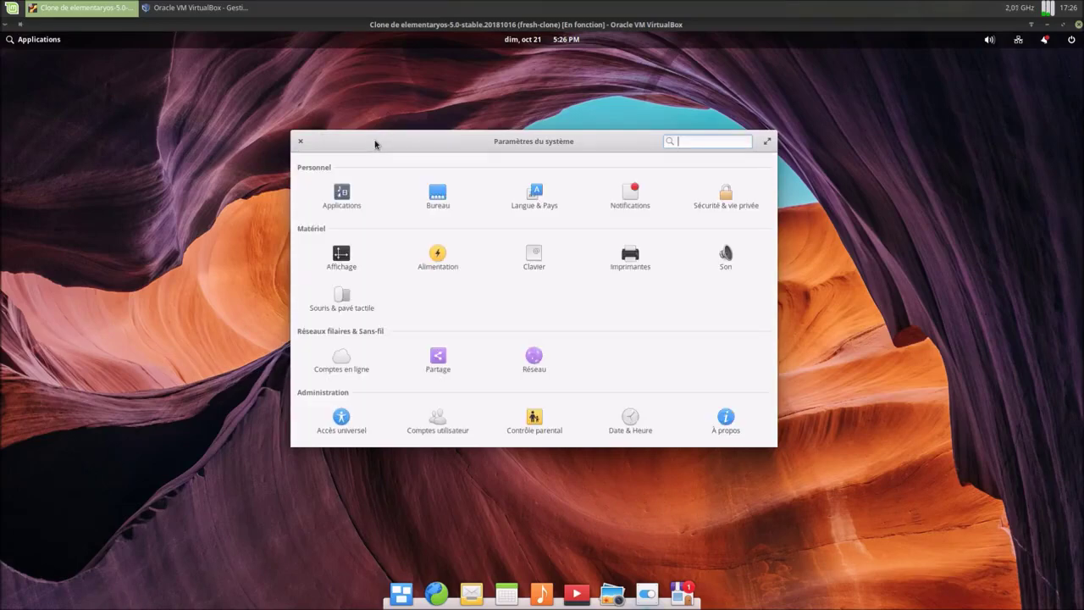
pyautogui.click(441, 359)
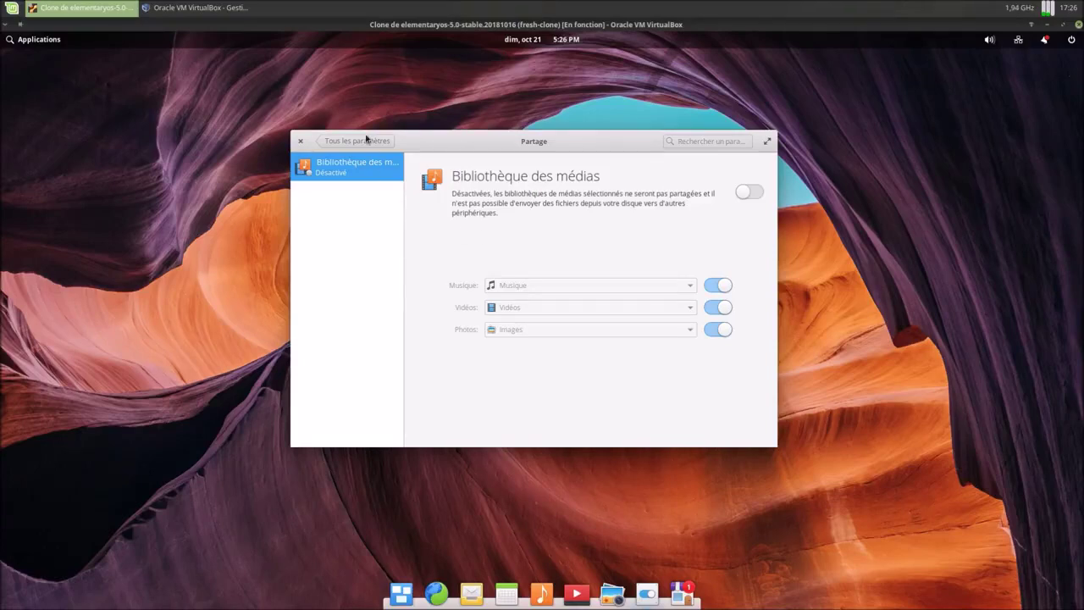
pyautogui.click(367, 140)
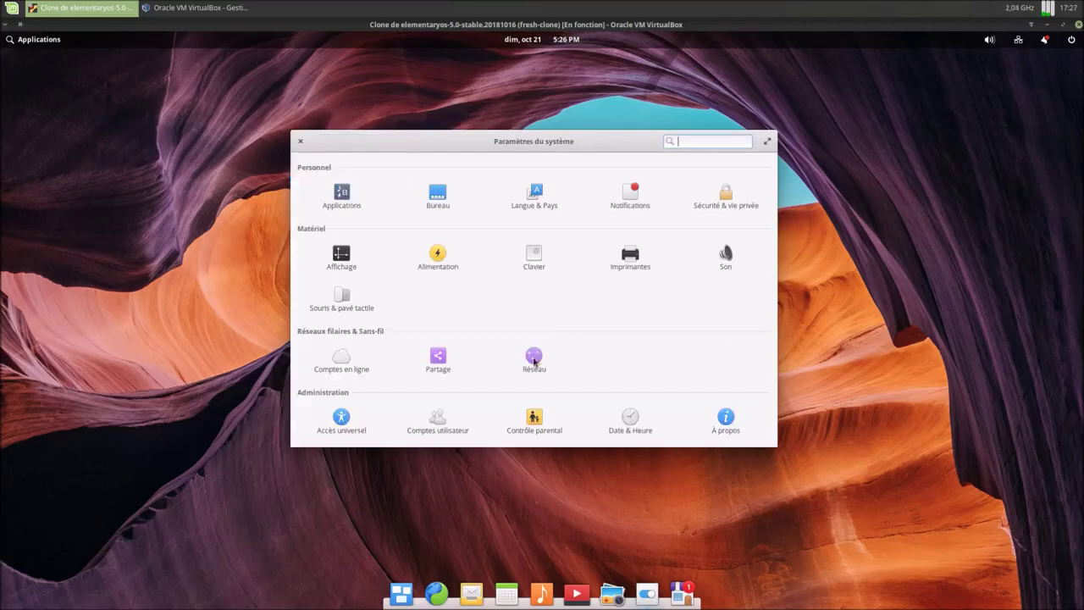
# - Review the Ethernet, VPN and Proxy pages of the Réseau settings and return to the settings overview
pyautogui.click(534, 362)
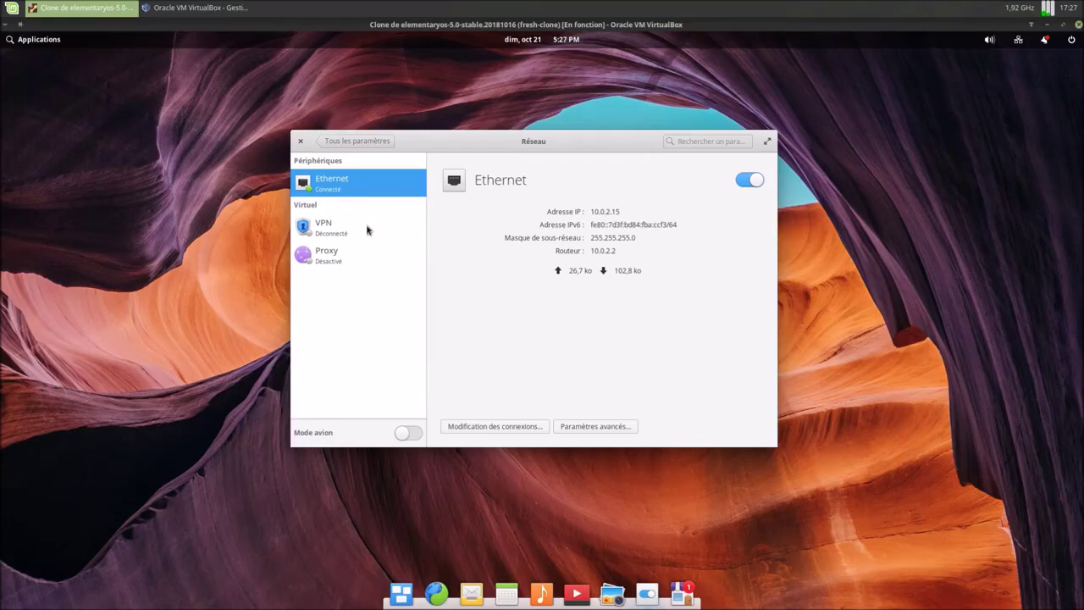
pyautogui.click(341, 233)
pyautogui.click(347, 262)
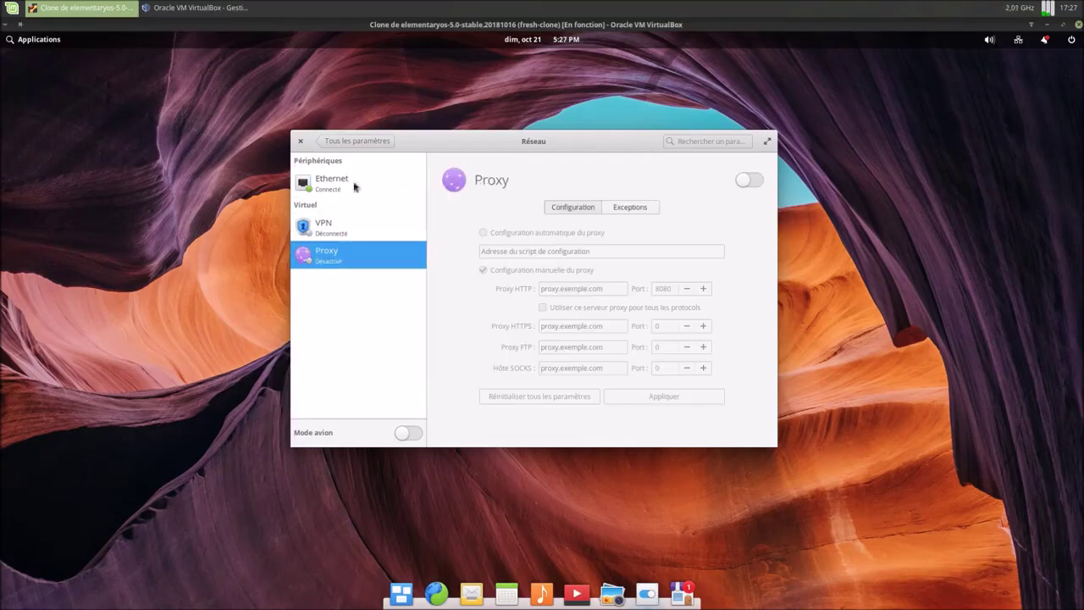
pyautogui.click(370, 140)
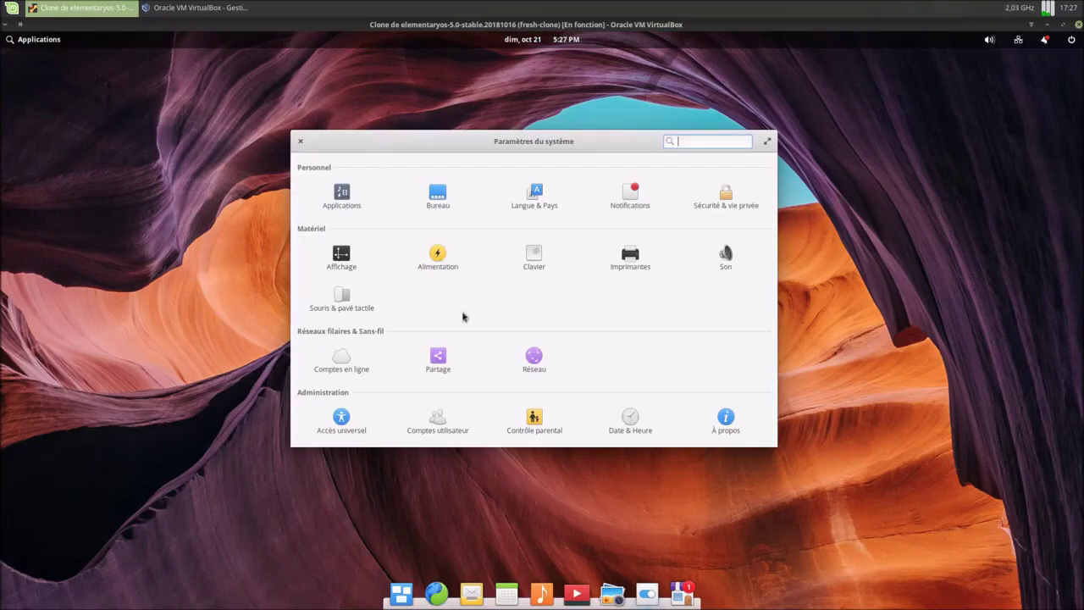
# - Look at the Accès universel settings and the Comptes utilisateur settings, including the Session invité account
pyautogui.click(348, 418)
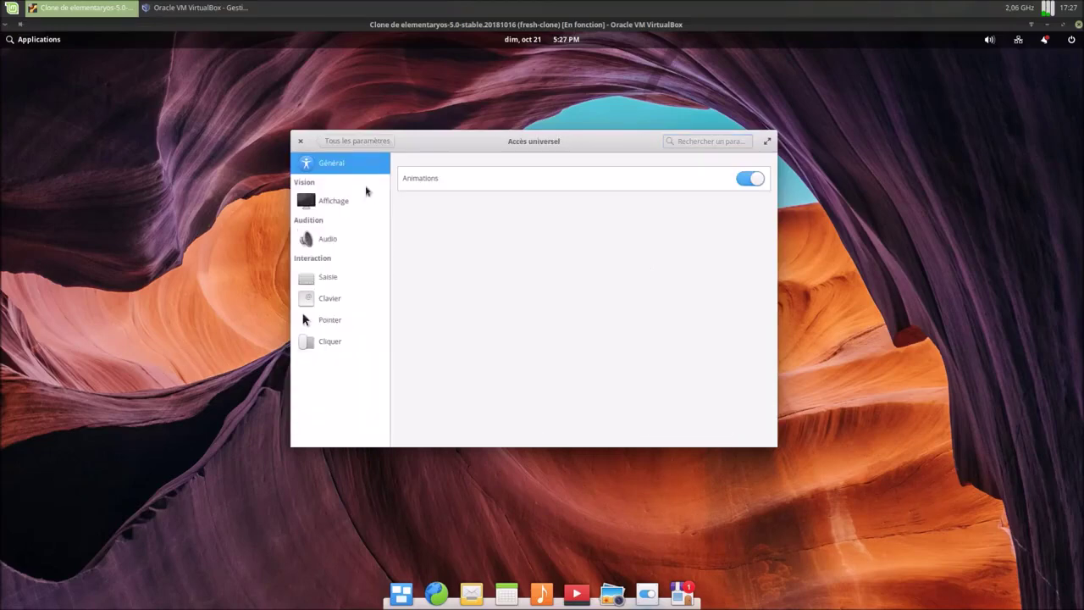
pyautogui.click(347, 142)
pyautogui.click(440, 422)
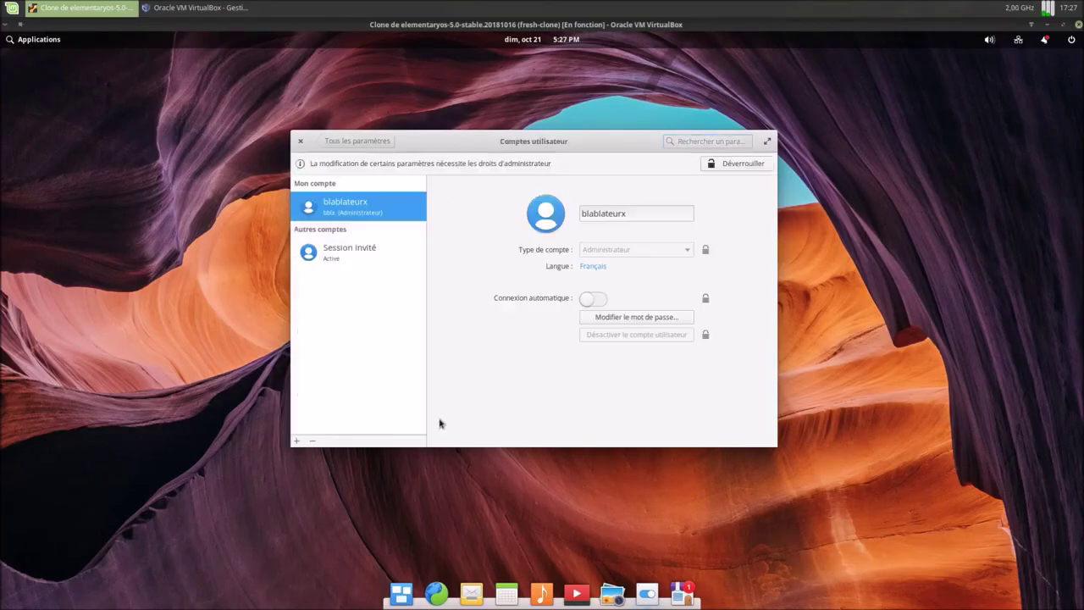
pyautogui.click(369, 248)
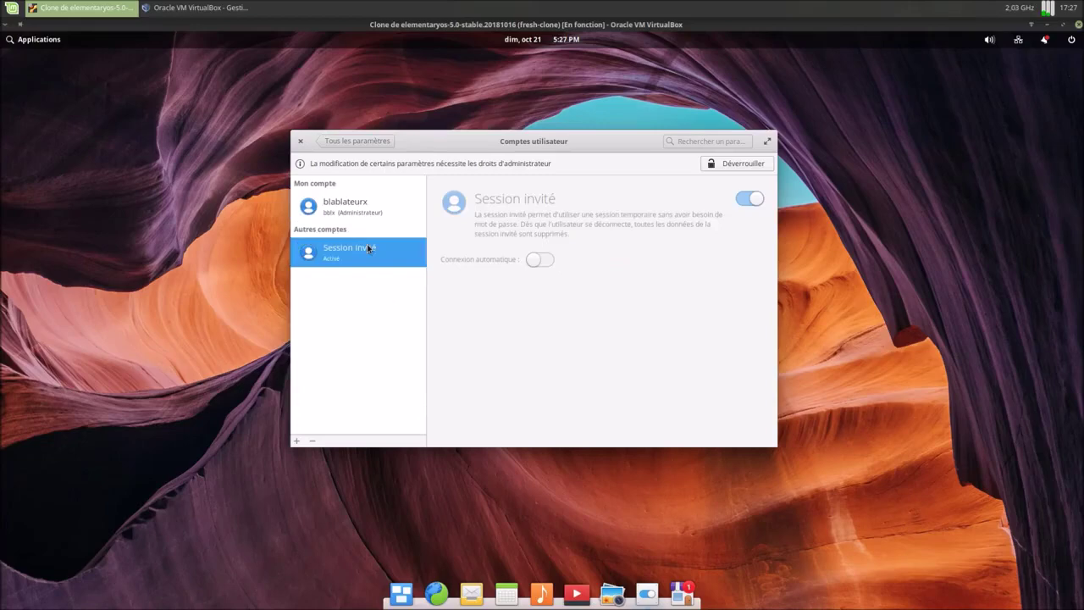
pyautogui.click(327, 143)
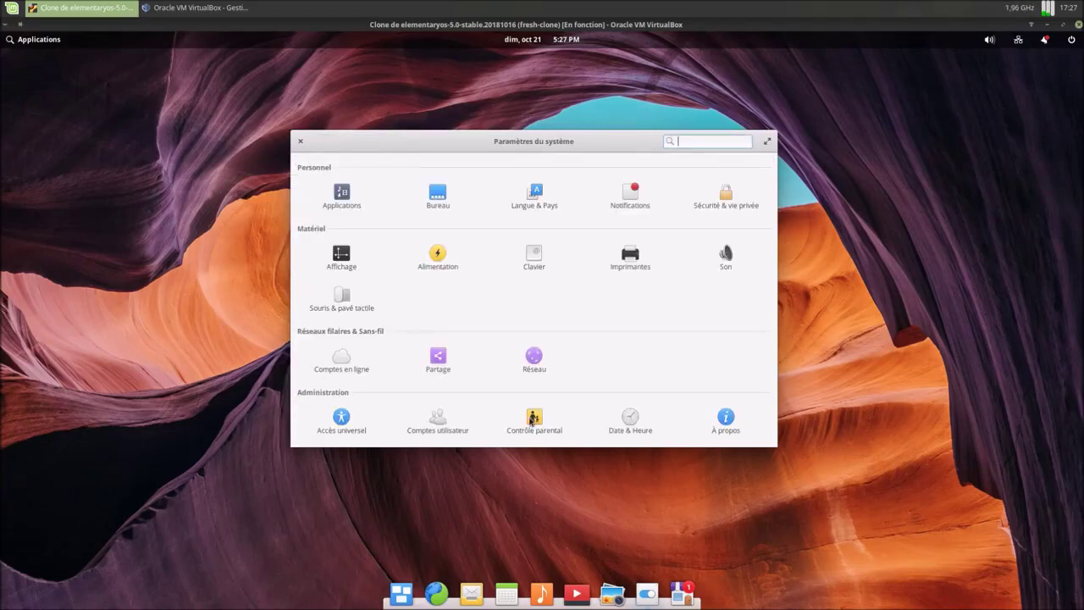
# - Unlock the Contrôle parental settings by entering the administrator password
pyautogui.click(533, 418)
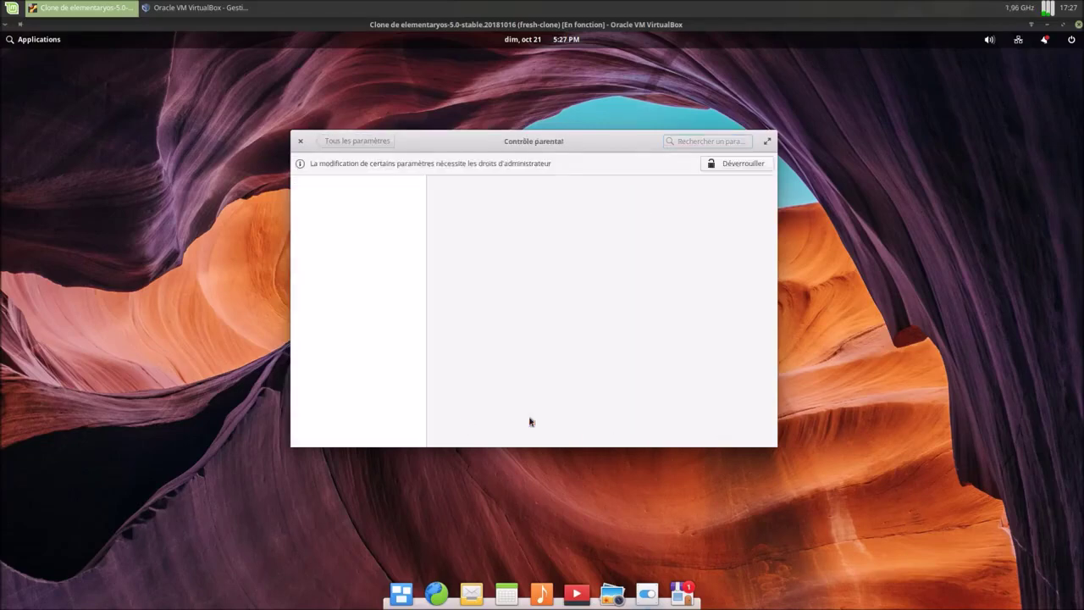
pyautogui.click(742, 165)
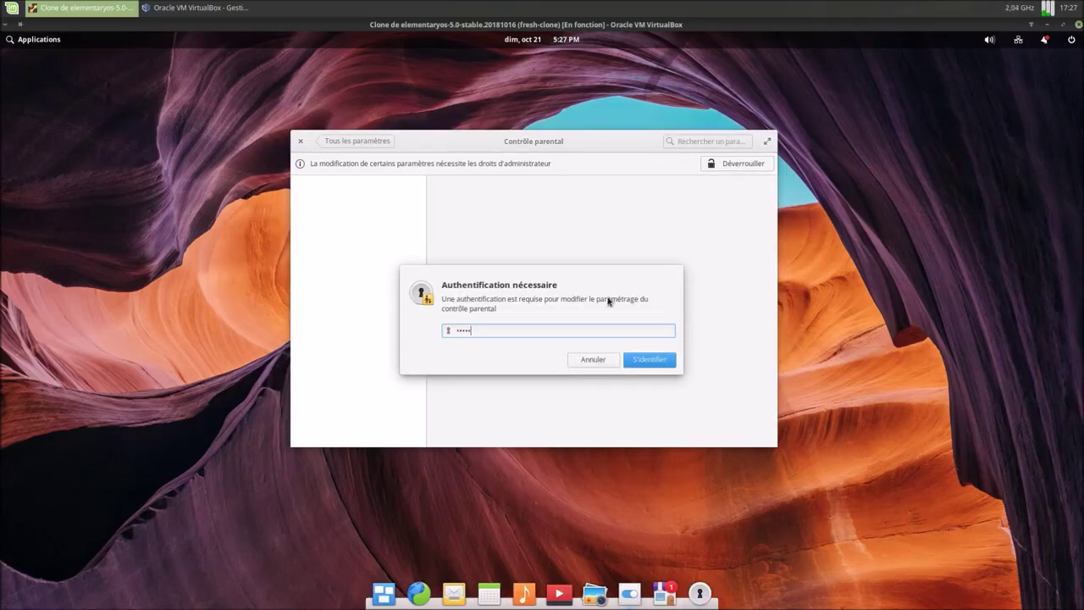
pyautogui.press('Return')
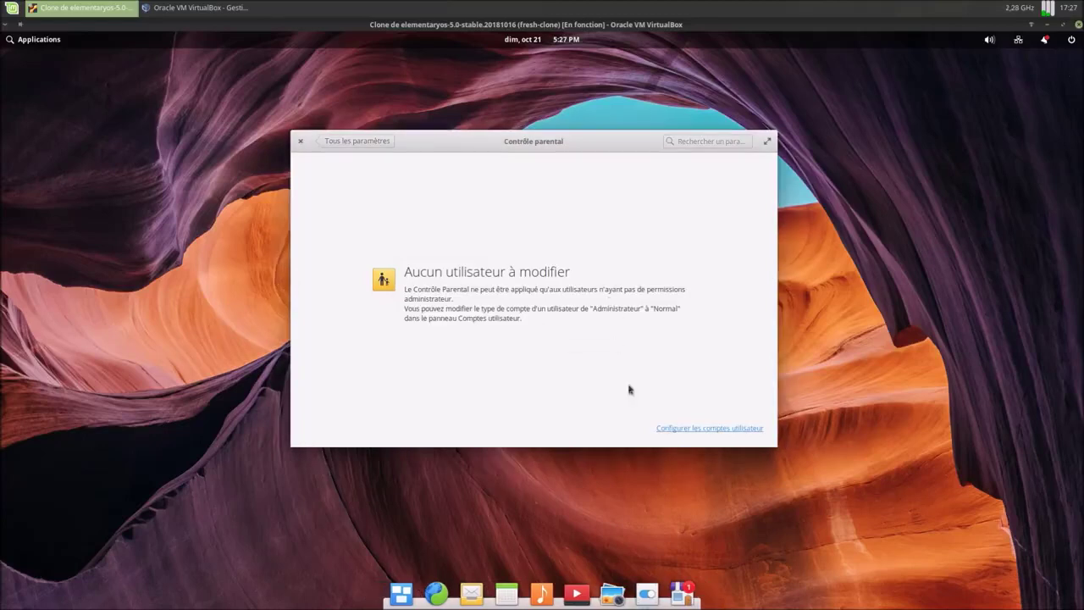
# - Follow the Contrôle parental link to the user accounts configuration, and return to the settings overview
pyautogui.click(721, 430)
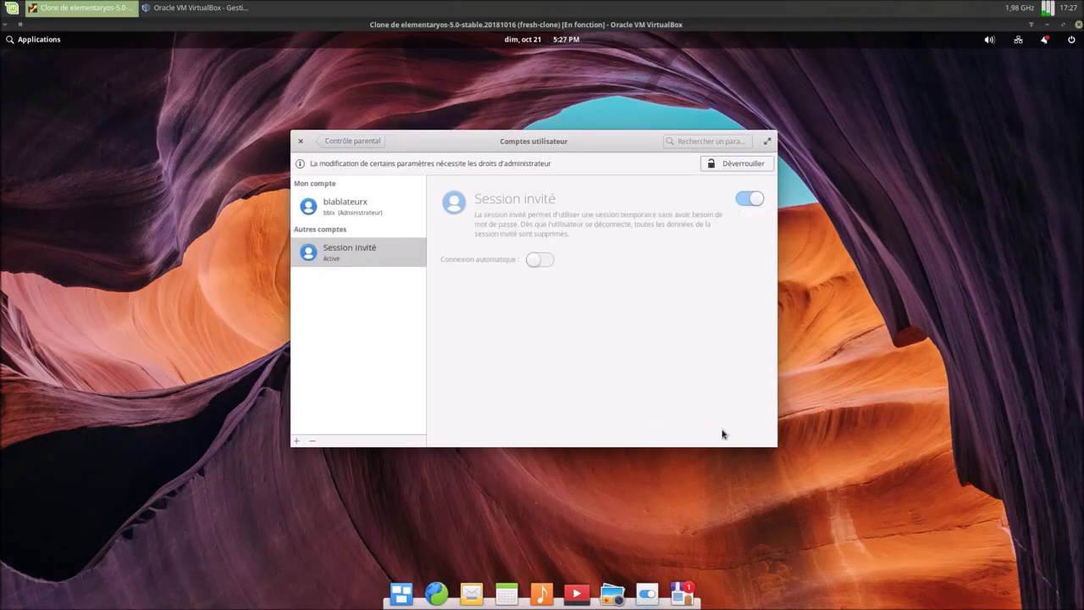
pyautogui.click(370, 140)
pyautogui.click(368, 140)
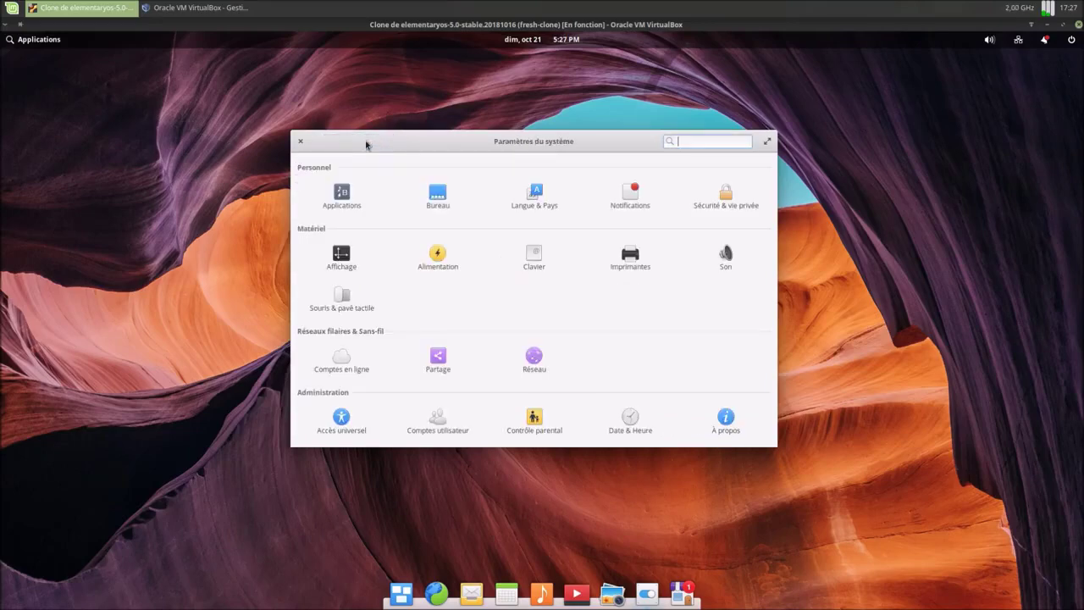
# - Set Format de l'heure to 24h and turn on Afficher les numéros de semaines in Date & Heure, checking the desktop clock
pyautogui.click(643, 419)
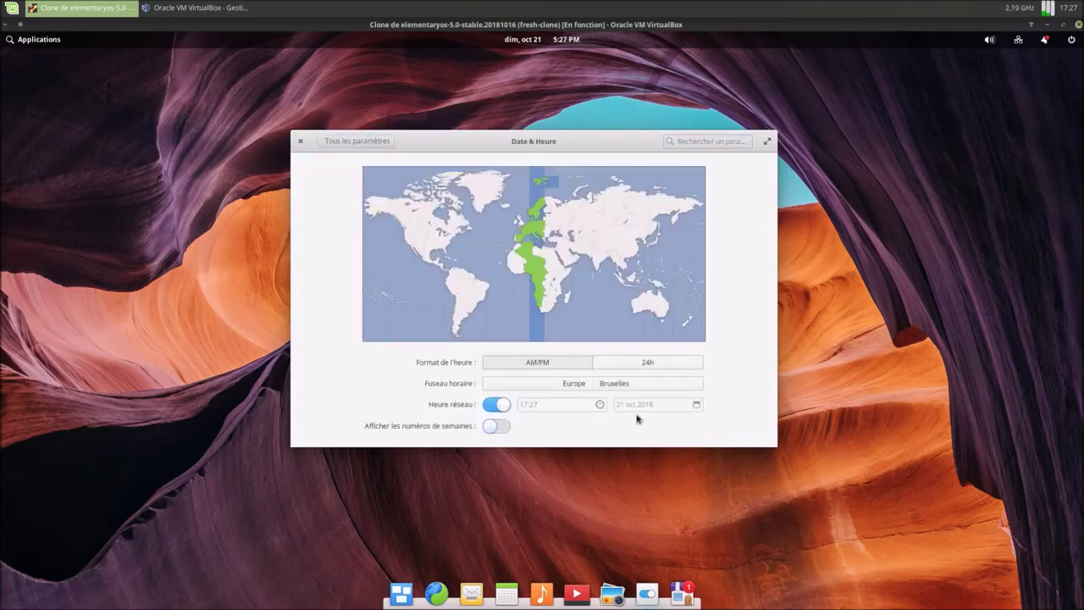
pyautogui.click(647, 364)
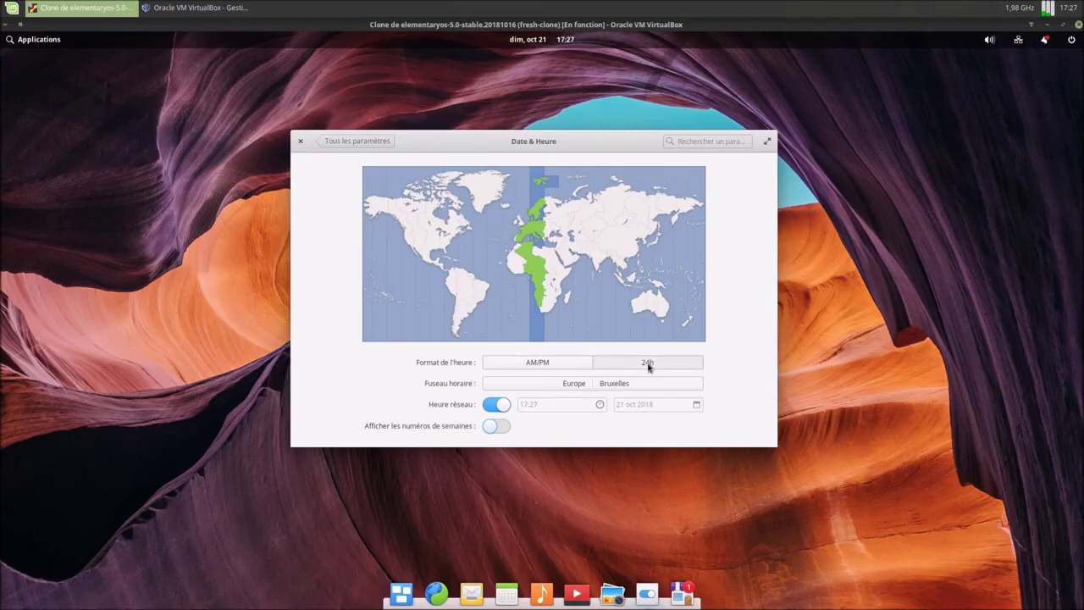
pyautogui.click(573, 362)
pyautogui.click(636, 364)
pyautogui.click(495, 426)
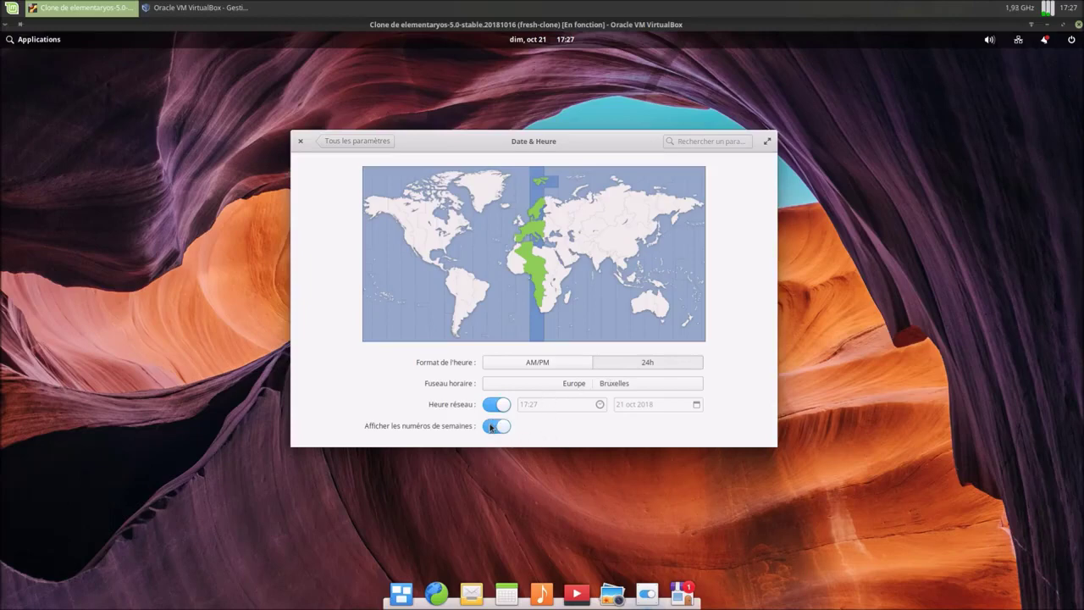
pyautogui.click(342, 141)
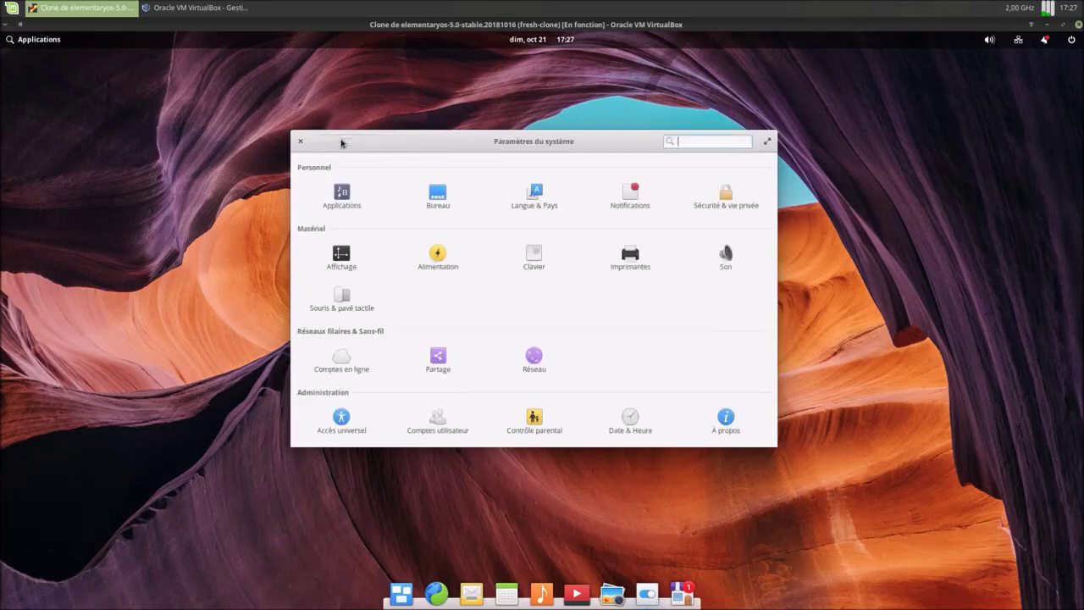
pyautogui.click(568, 40)
pyautogui.click(569, 40)
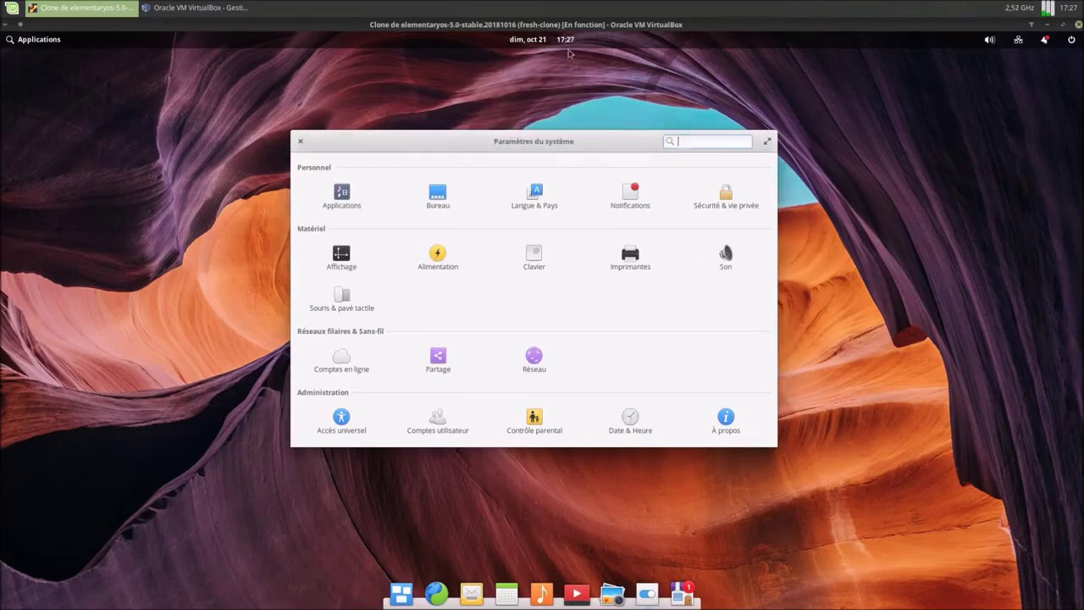
# - Review the À propos page and its prompt for restoring default settings, cancel the restore and close the system settings
pyautogui.click(722, 421)
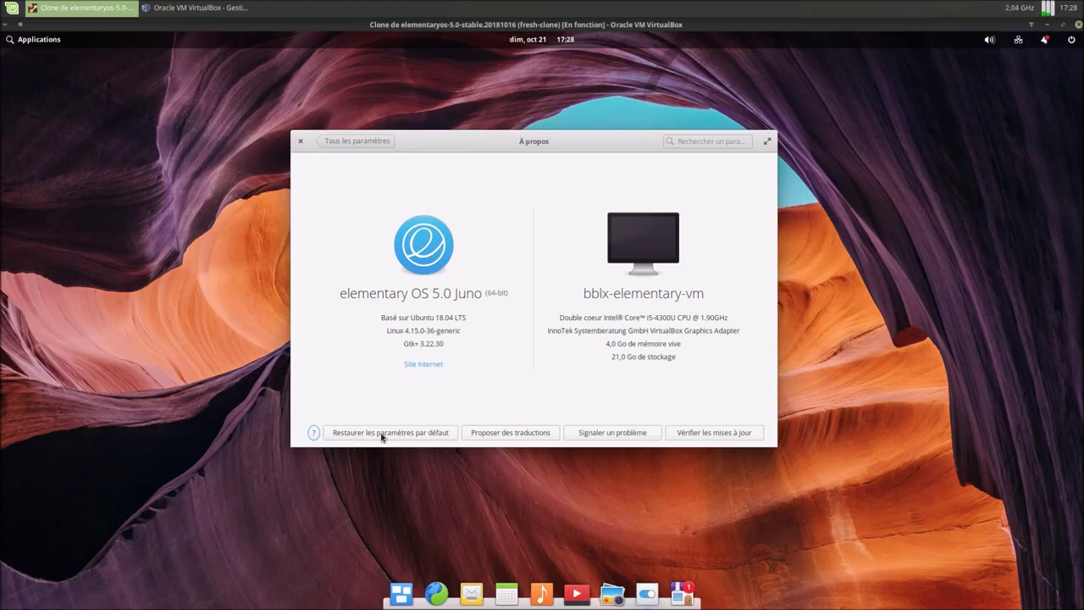
pyautogui.moveTo(511, 141); pyautogui.dragTo(492, 140)
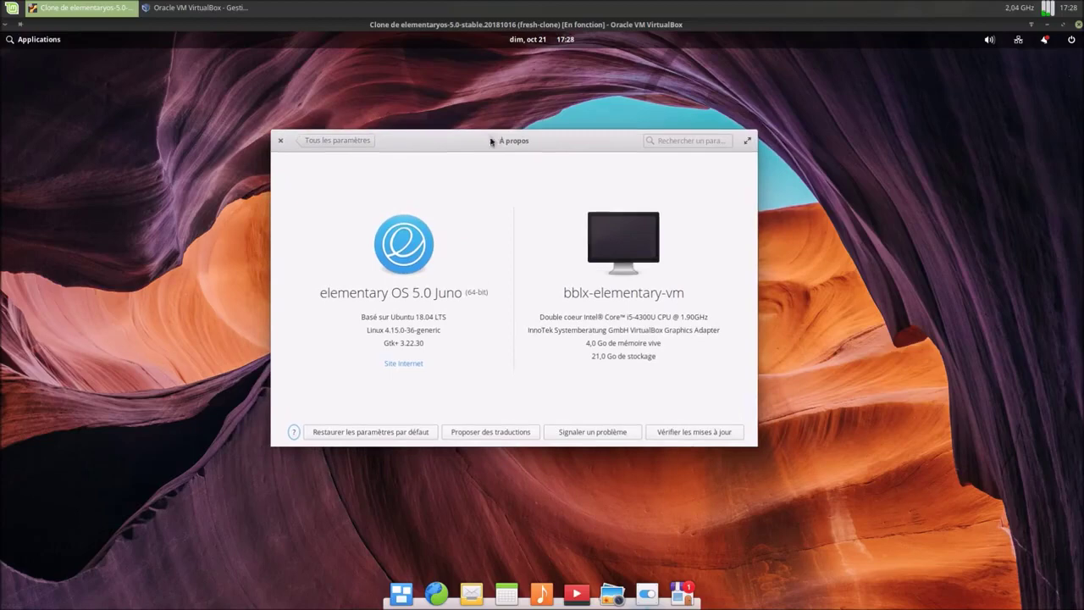
pyautogui.click(381, 434)
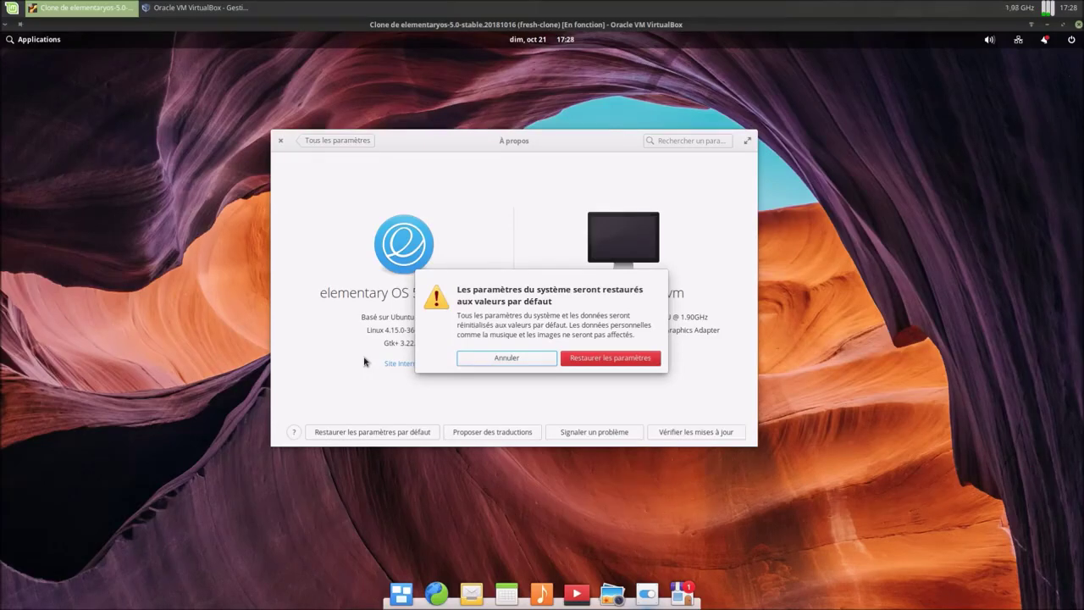
pyautogui.click(491, 359)
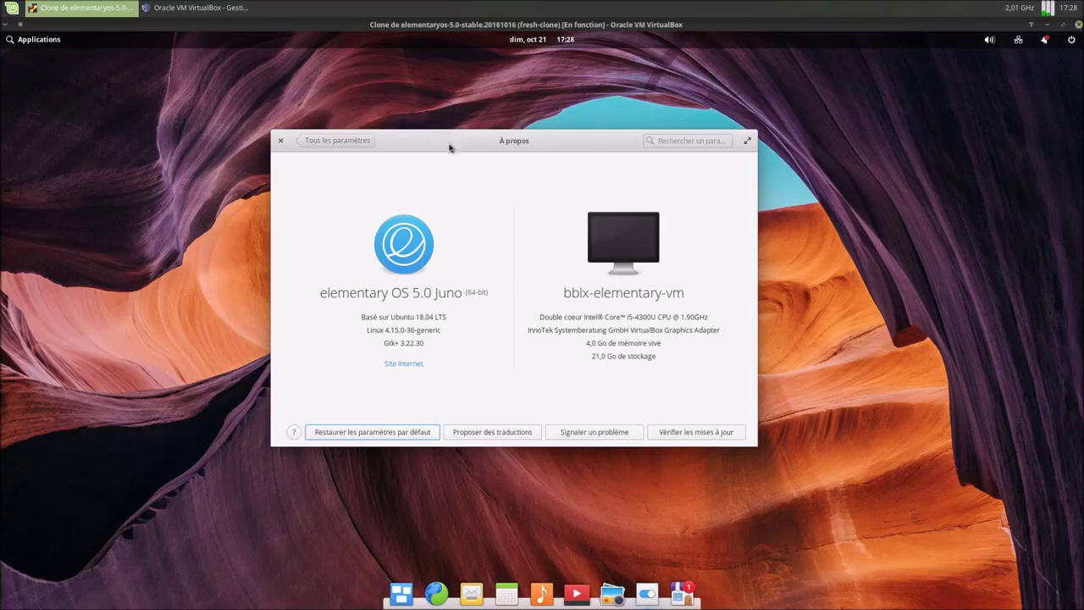
pyautogui.click(282, 142)
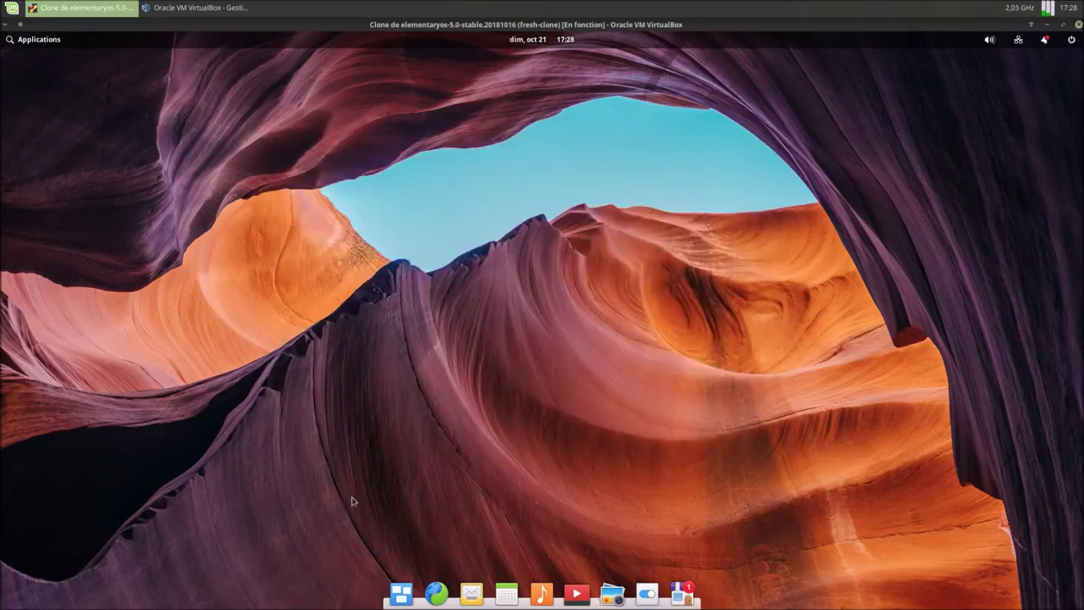
# - Open the Applications menu to show the preinstalled applications
pyautogui.click(43, 40)
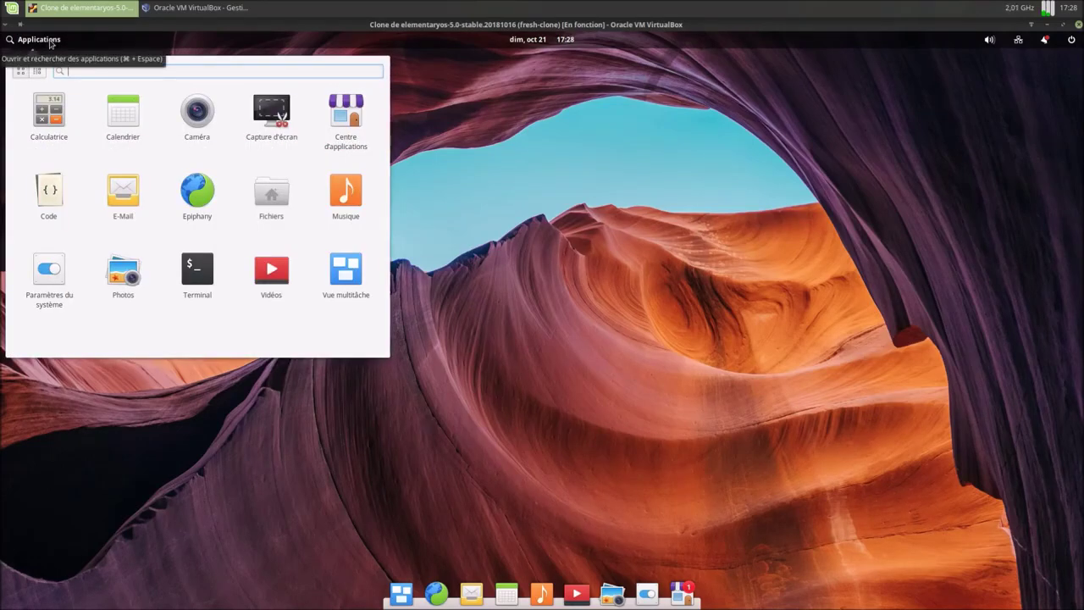
pyautogui.click(48, 42)
pyautogui.click(46, 41)
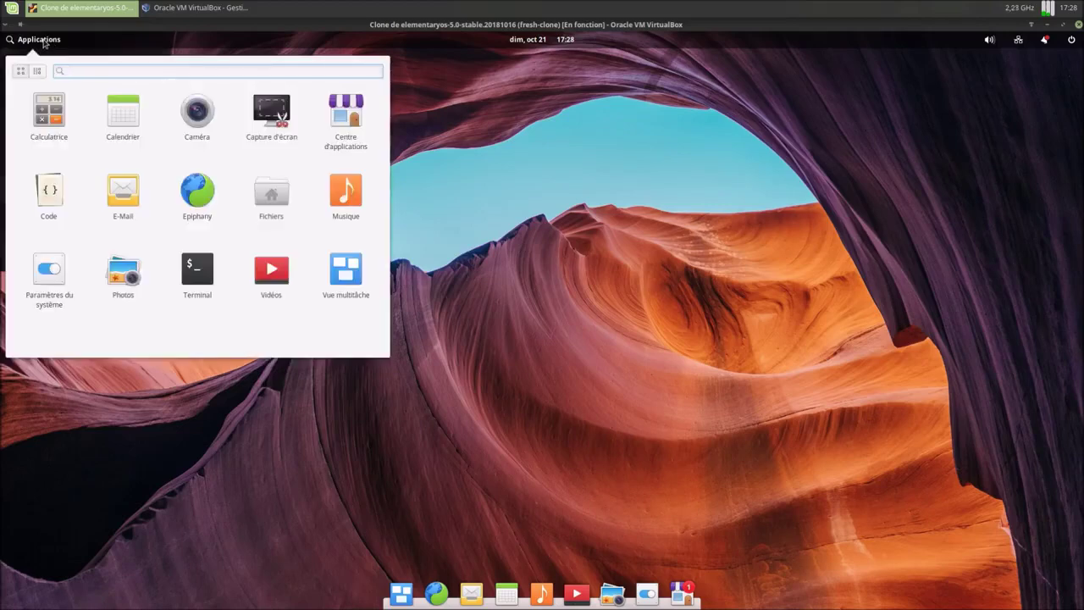
# - Switch the Applications menu between its category and grid views, and try a search for "te" before clearing it
pyautogui.click(48, 42)
pyautogui.click(48, 41)
pyautogui.click(37, 72)
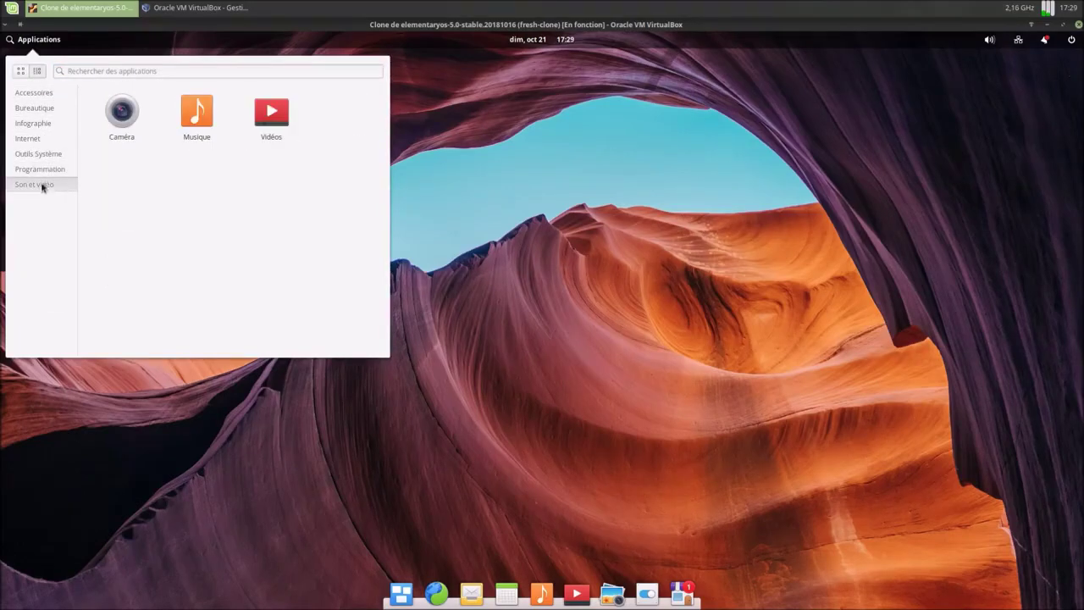
pyautogui.click(21, 71)
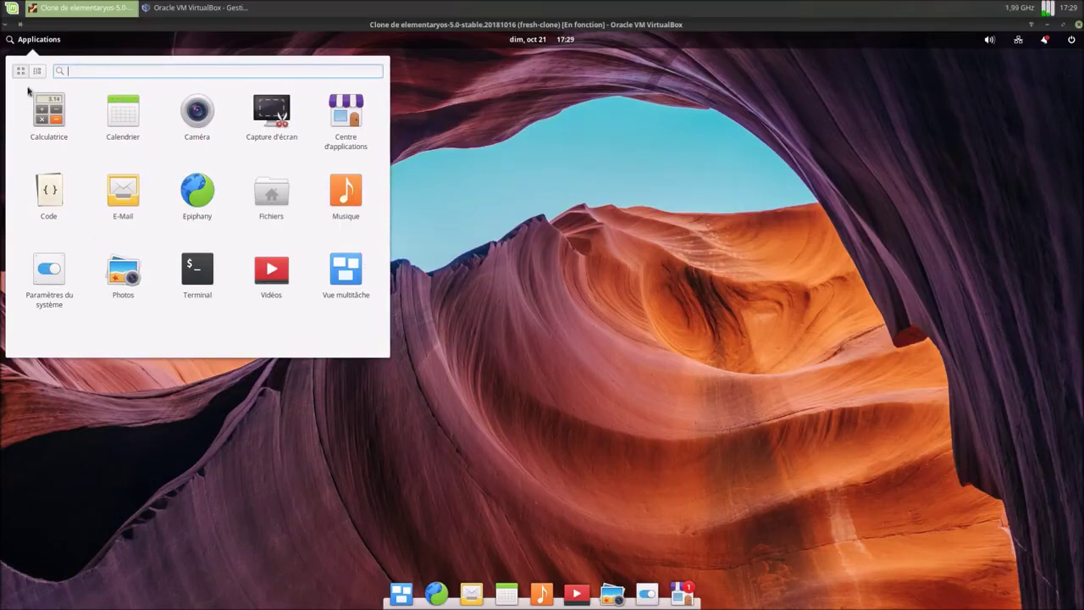
pyautogui.click(37, 72)
pyautogui.click(20, 72)
pyautogui.write('te')
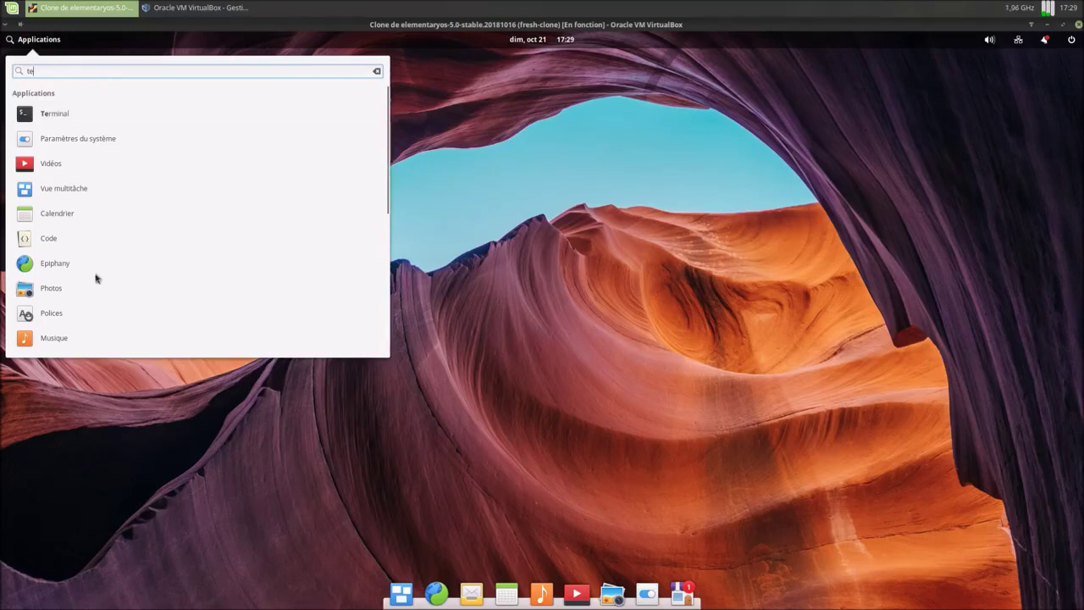
pyautogui.click(377, 70)
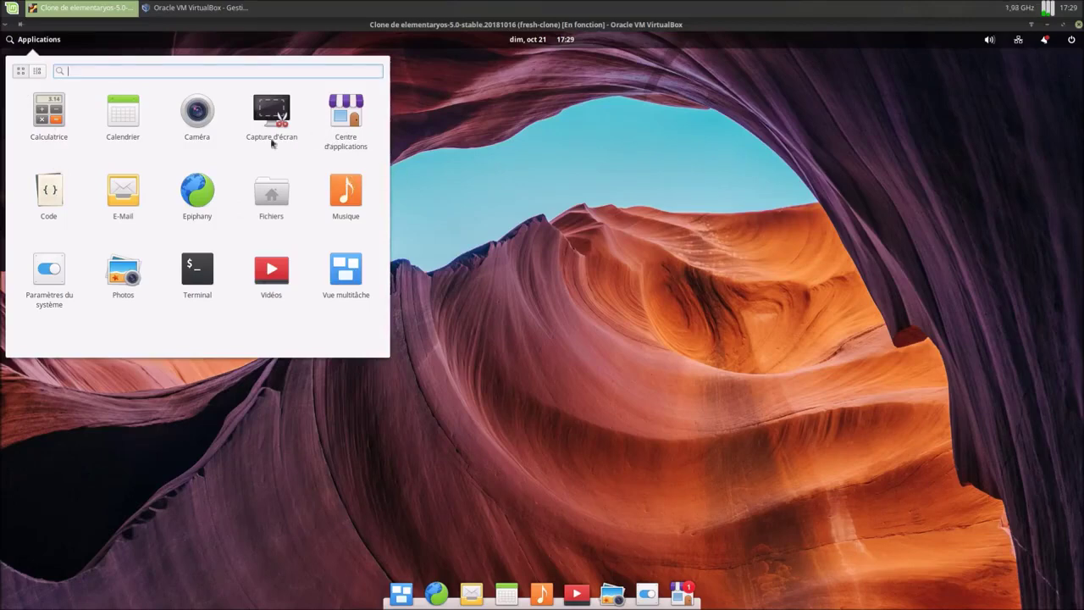
# - Browse the Applications menu by category, from Accessoires through Bureautique, Infographie, Internet, Outils Système and Programmation to Son et vidéo
pyautogui.click(39, 70)
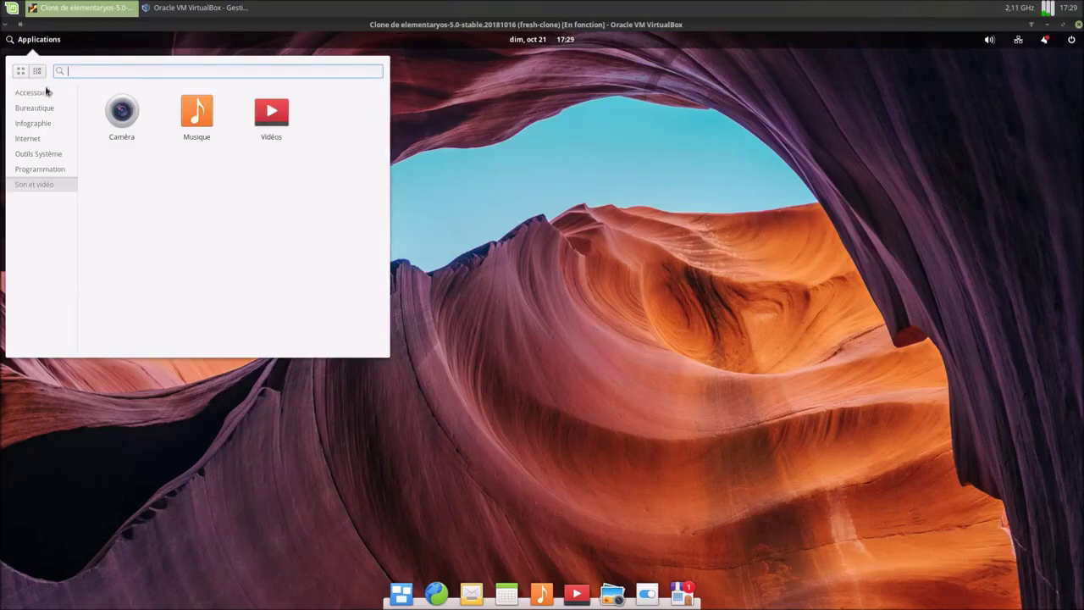
pyautogui.click(48, 95)
pyautogui.click(43, 112)
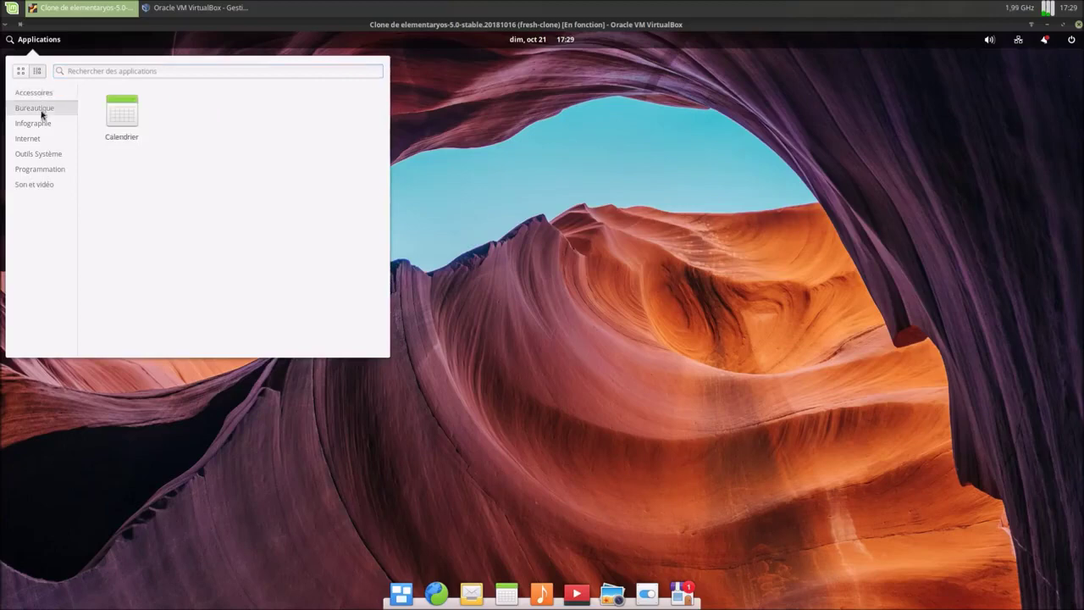
pyautogui.click(46, 124)
pyautogui.click(51, 139)
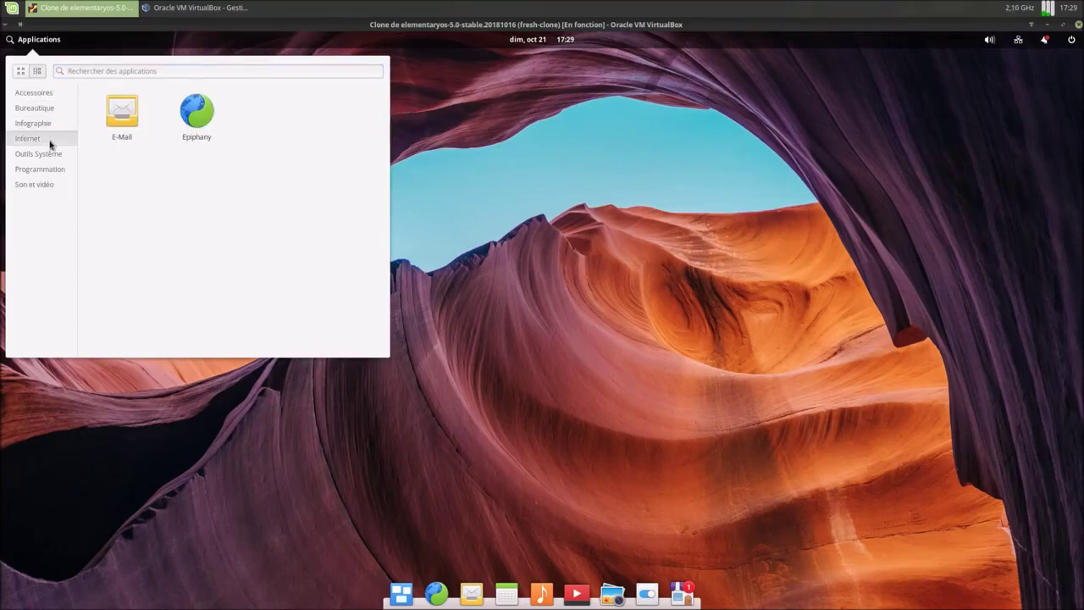
pyautogui.click(51, 159)
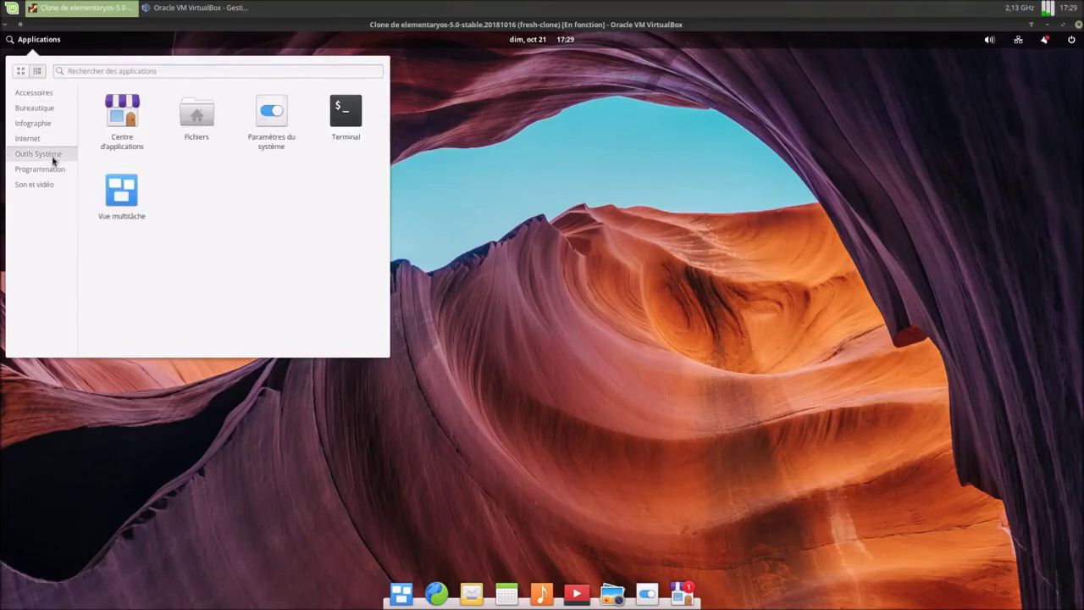
pyautogui.click(53, 169)
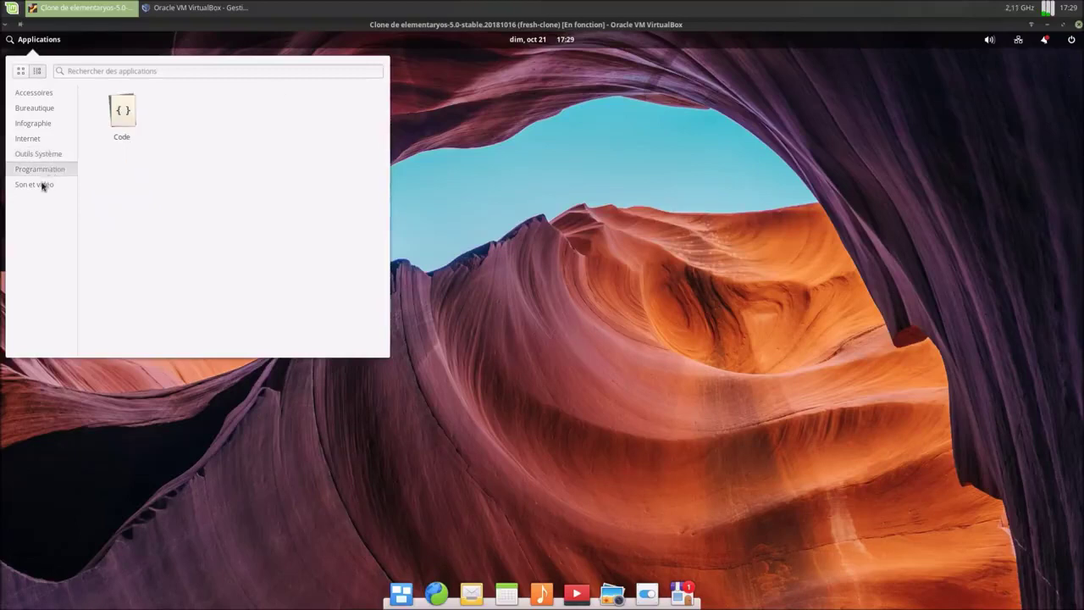
pyautogui.click(42, 186)
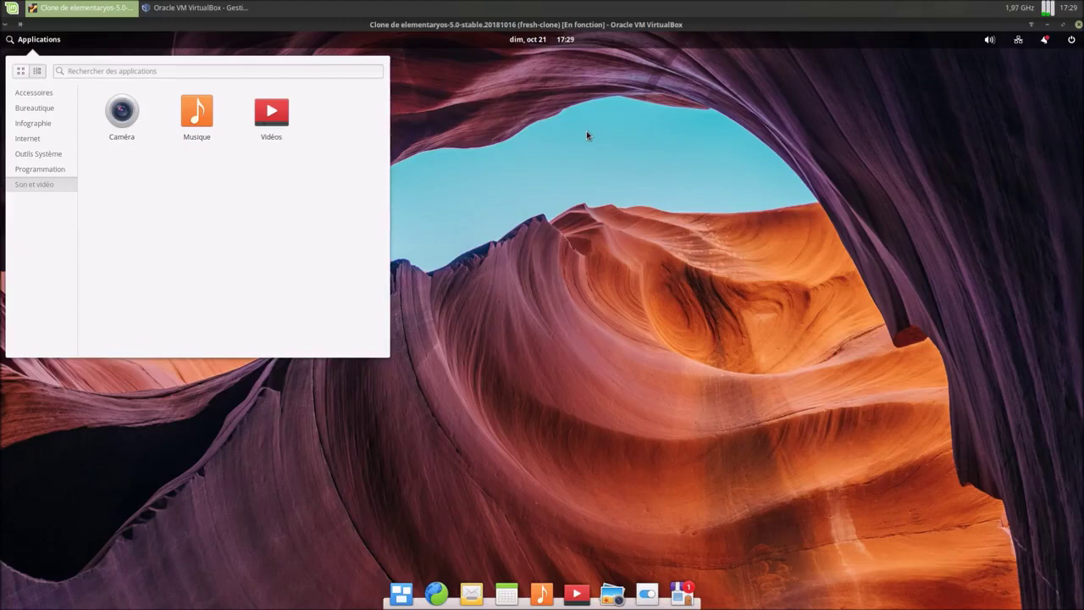
# - Return the Applications menu to the grid view and launch Calculatrice, shifting its window slightly
pyautogui.click(500, 178)
pyautogui.click(56, 41)
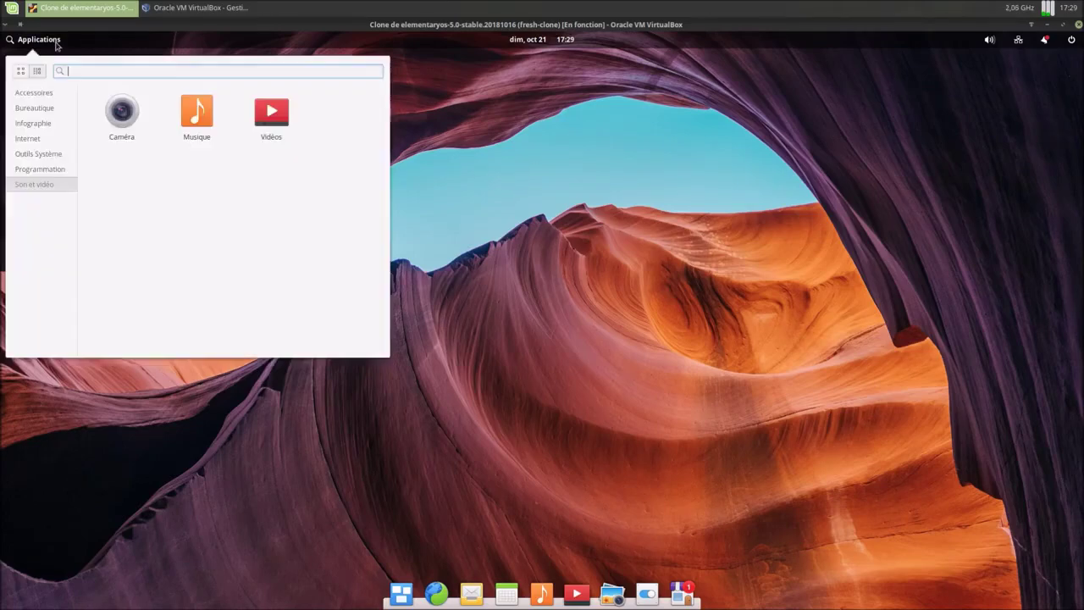
pyautogui.click(22, 72)
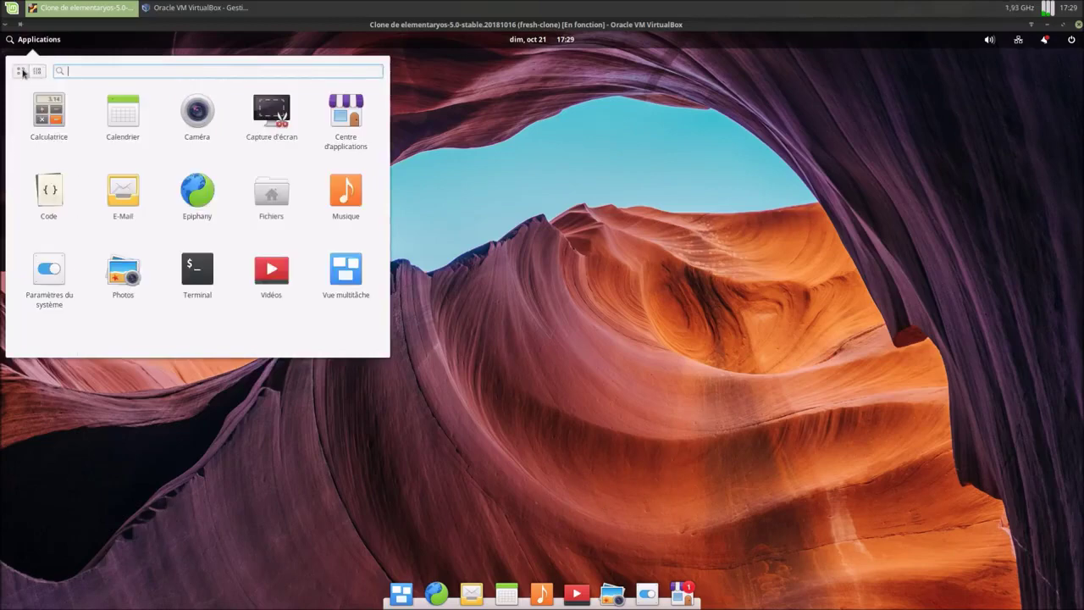
pyautogui.click(49, 117)
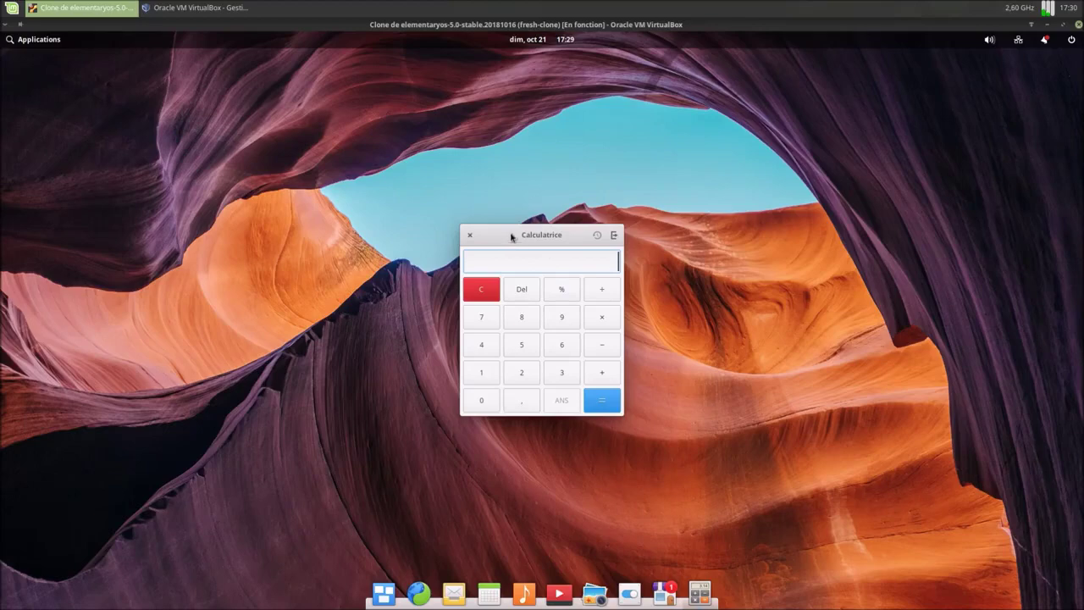
pyautogui.moveTo(515, 241); pyautogui.dragTo(484, 209)
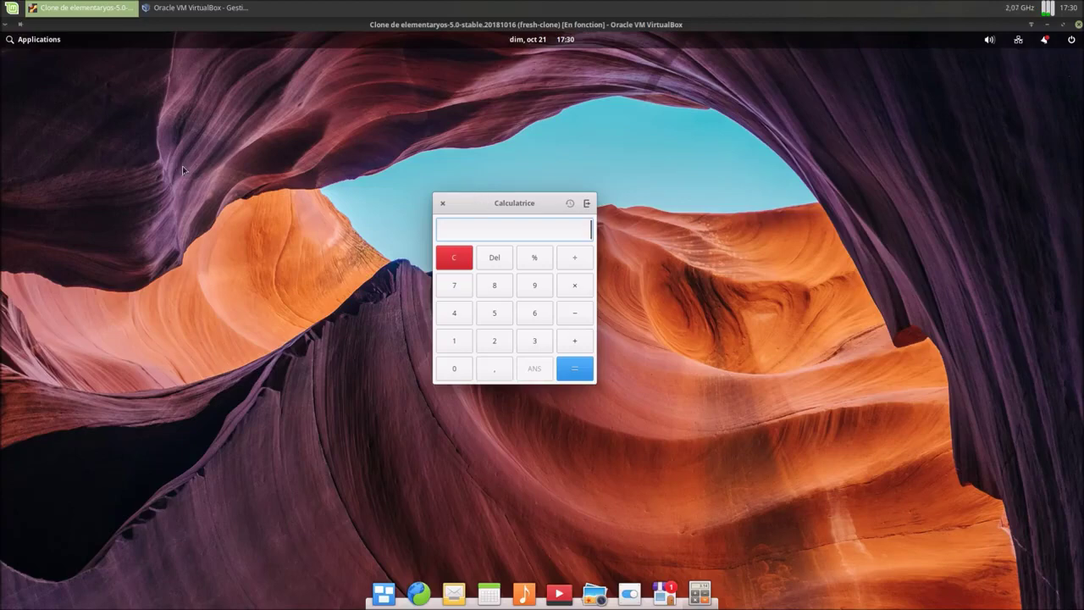
# - Review the Calculatrice window's management options, and expand the keypad to show the scientific functions
pyautogui.rightClick(469, 206)
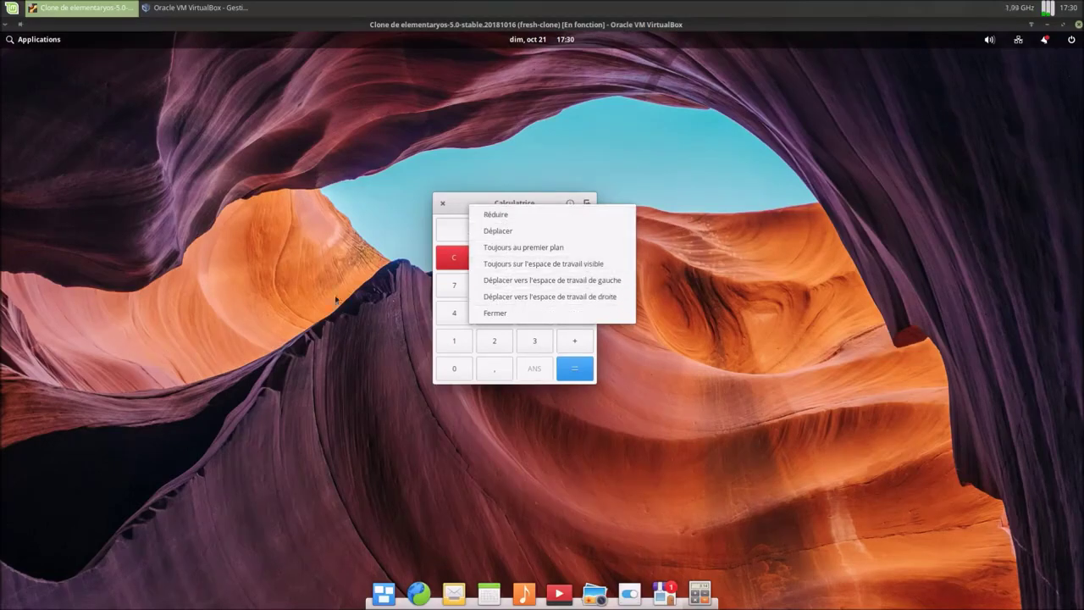
pyautogui.click(280, 299)
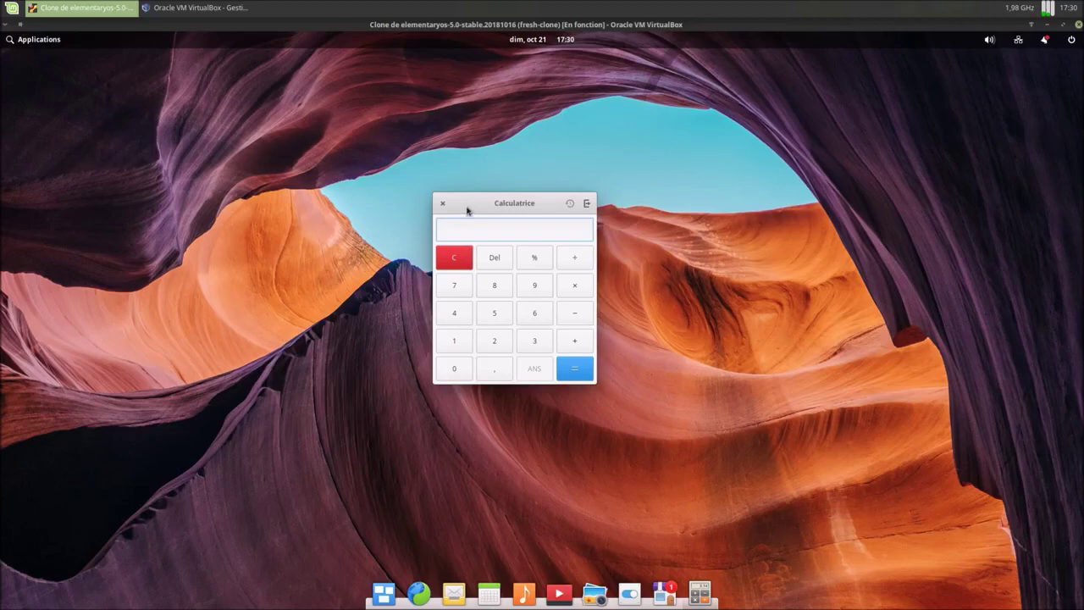
pyautogui.moveTo(476, 210); pyautogui.dragTo(438, 200)
pyautogui.click(548, 196)
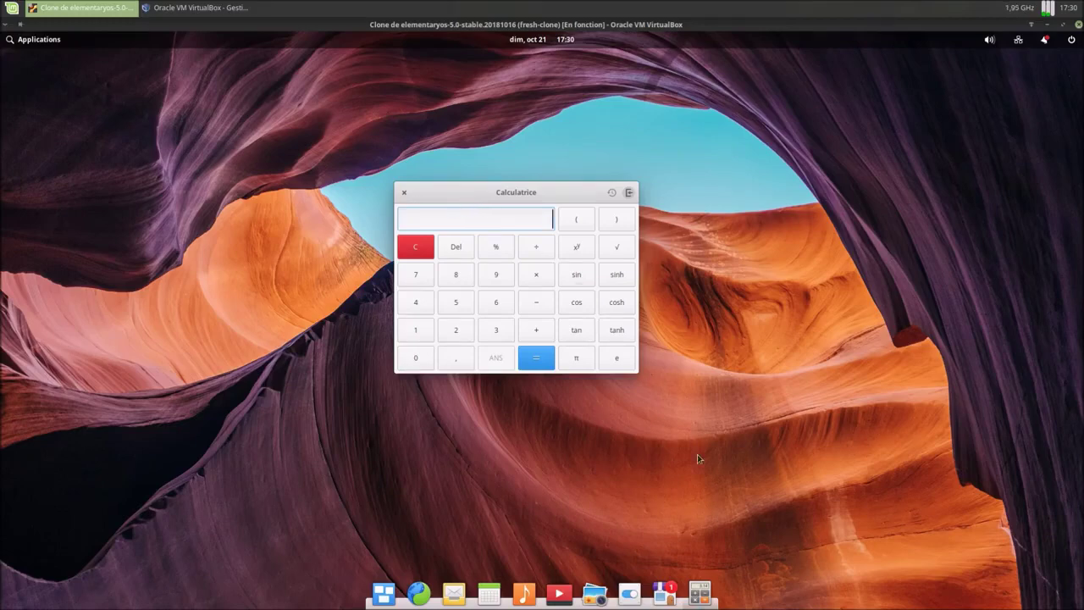
# - Check the dock options for Calculatrice and move its window aside toward the desktop's upper-right area
pyautogui.rightClick(701, 594)
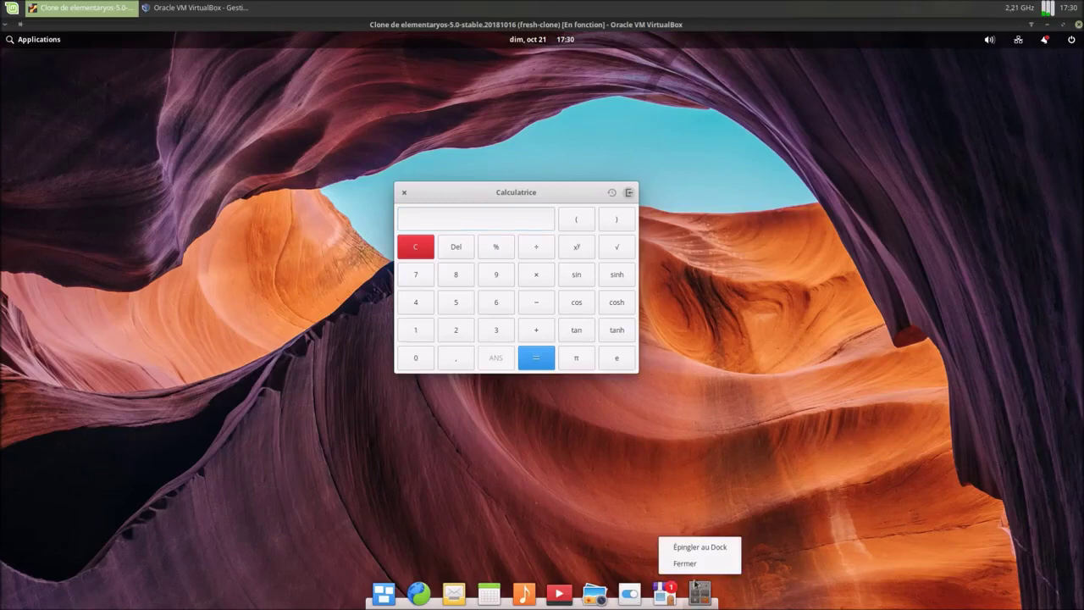
pyautogui.click(584, 471)
pyautogui.moveTo(549, 194); pyautogui.dragTo(835, 99)
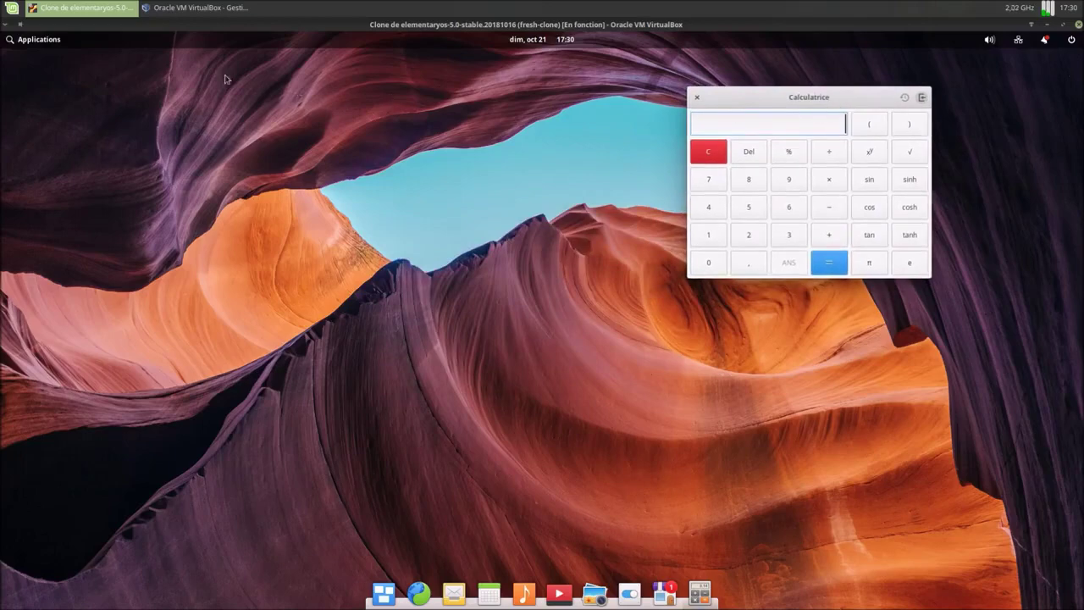
# - Launch Calendrier, position its window beside the calculator and review its list of calendars
pyautogui.click(49, 42)
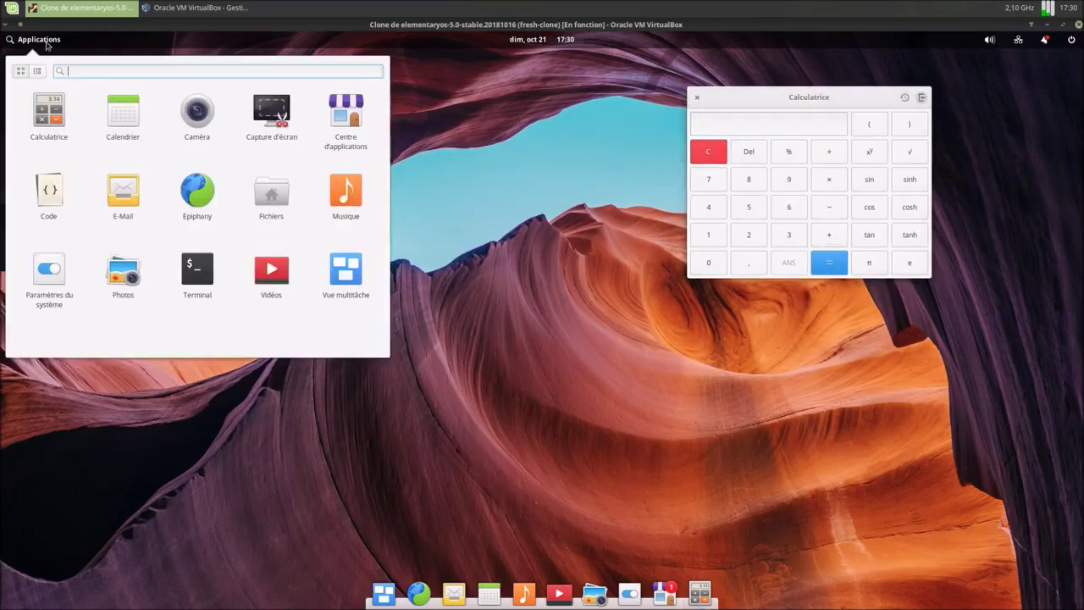
pyautogui.click(123, 119)
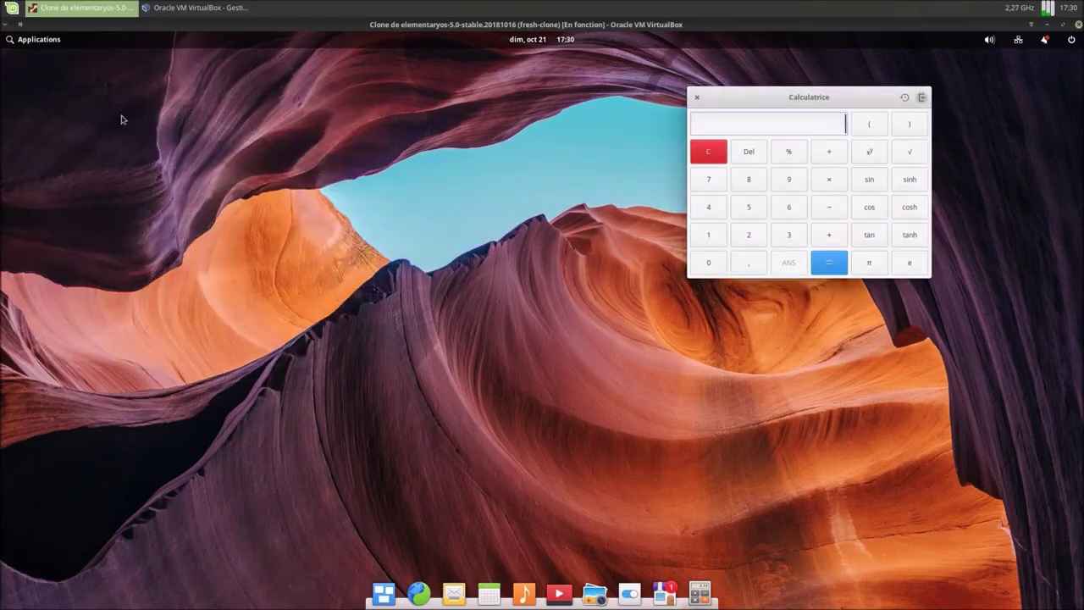
pyautogui.moveTo(674, 167); pyautogui.dragTo(523, 167)
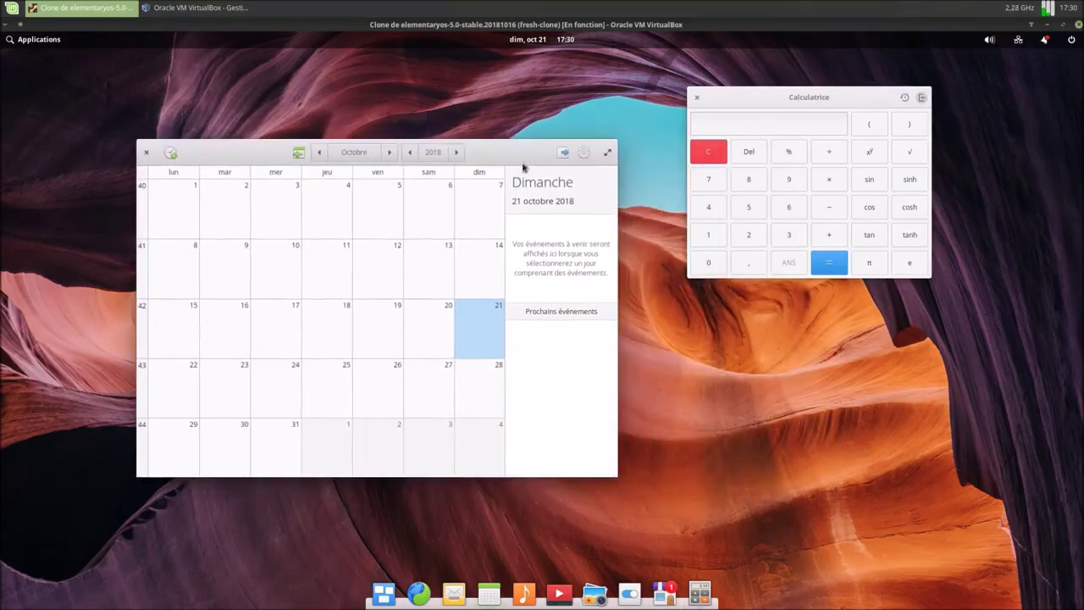
pyautogui.click(583, 153)
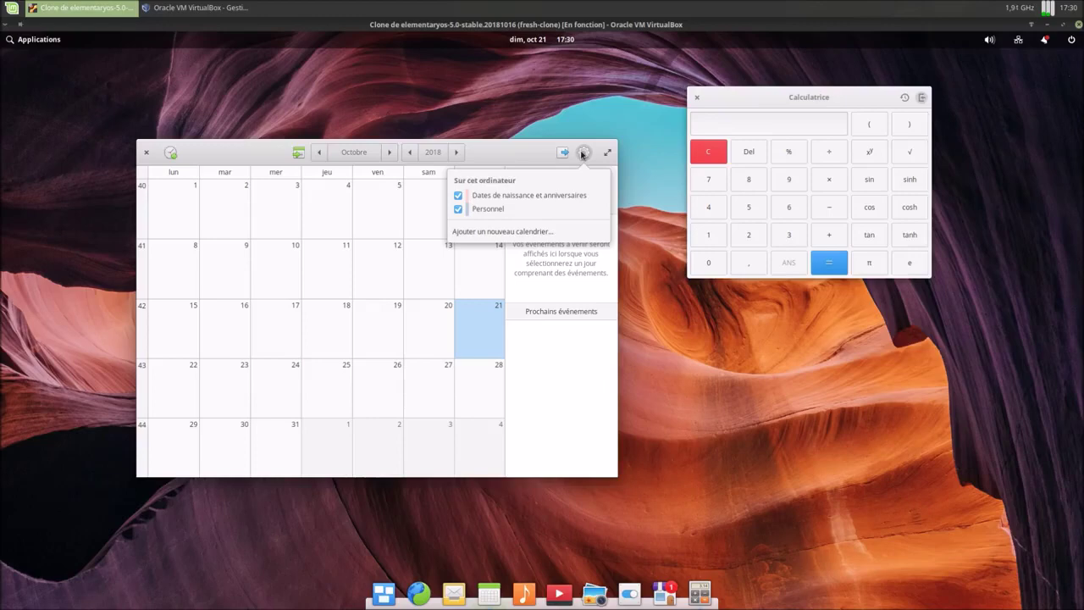
pyautogui.click(582, 154)
# - Collapse the calculator's scientific functions, and maximize the Calendrier window before restoring its size
pyautogui.click(921, 99)
pyautogui.click(922, 98)
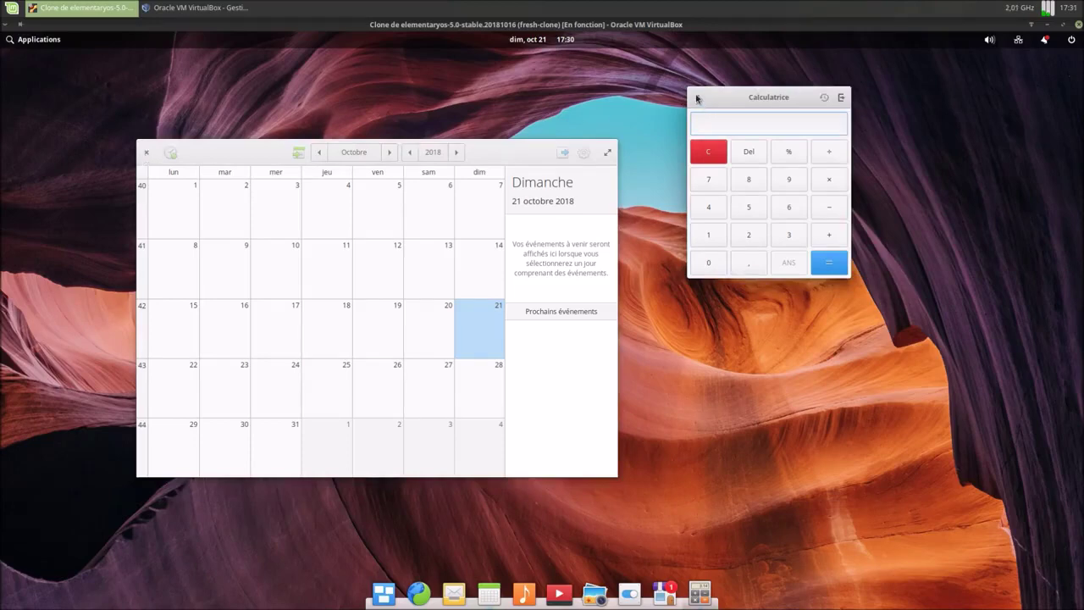
pyautogui.click(607, 152)
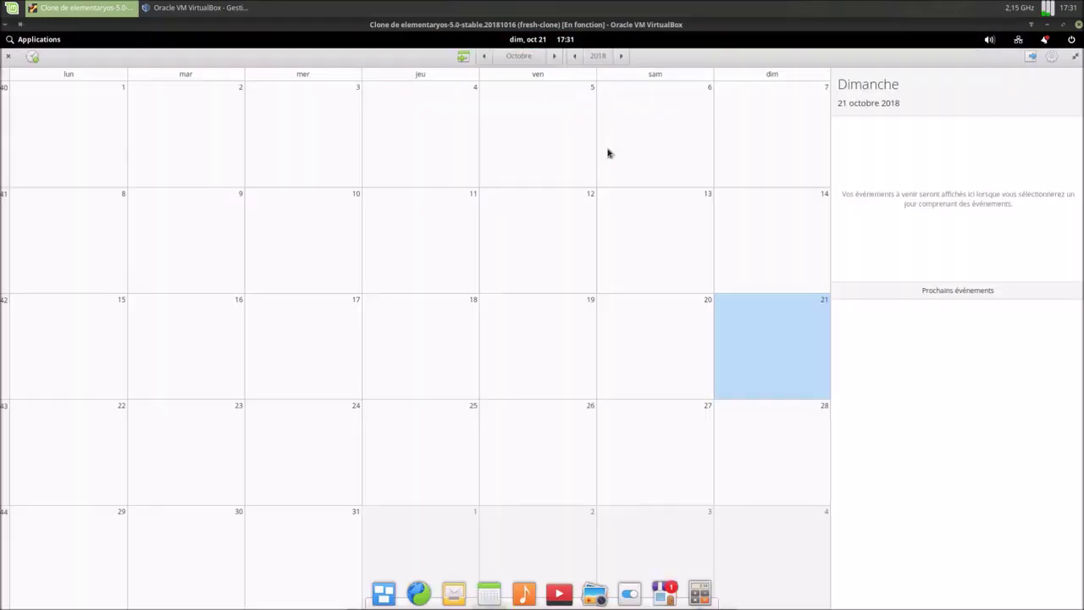
pyautogui.click(1075, 56)
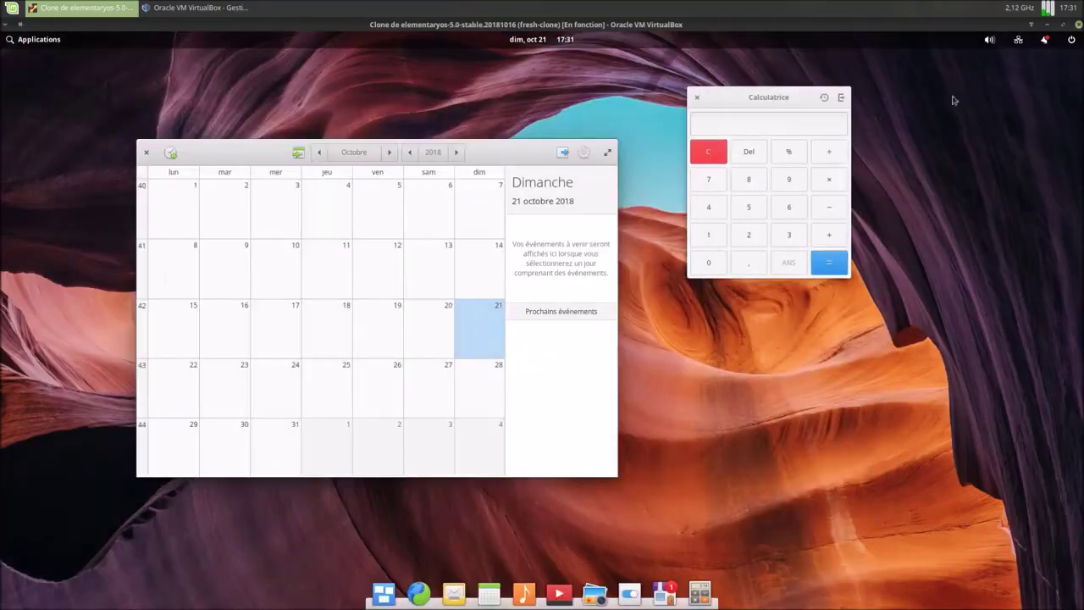
# - Shift the calculator slightly, bring Calendrier into focus, and close both application windows
pyautogui.moveTo(732, 98); pyautogui.dragTo(728, 111)
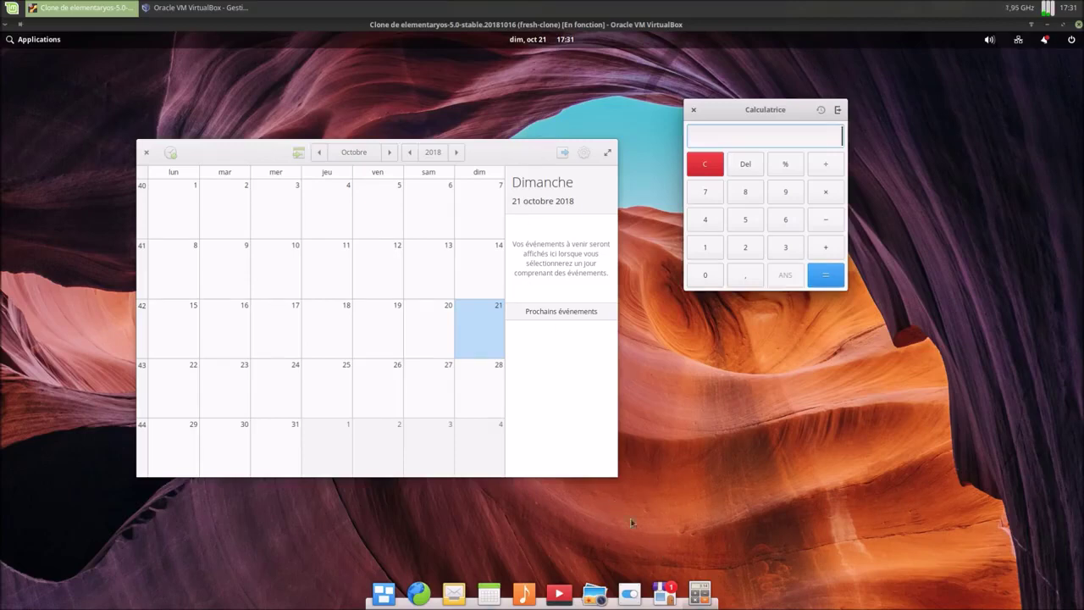
pyautogui.click(498, 153)
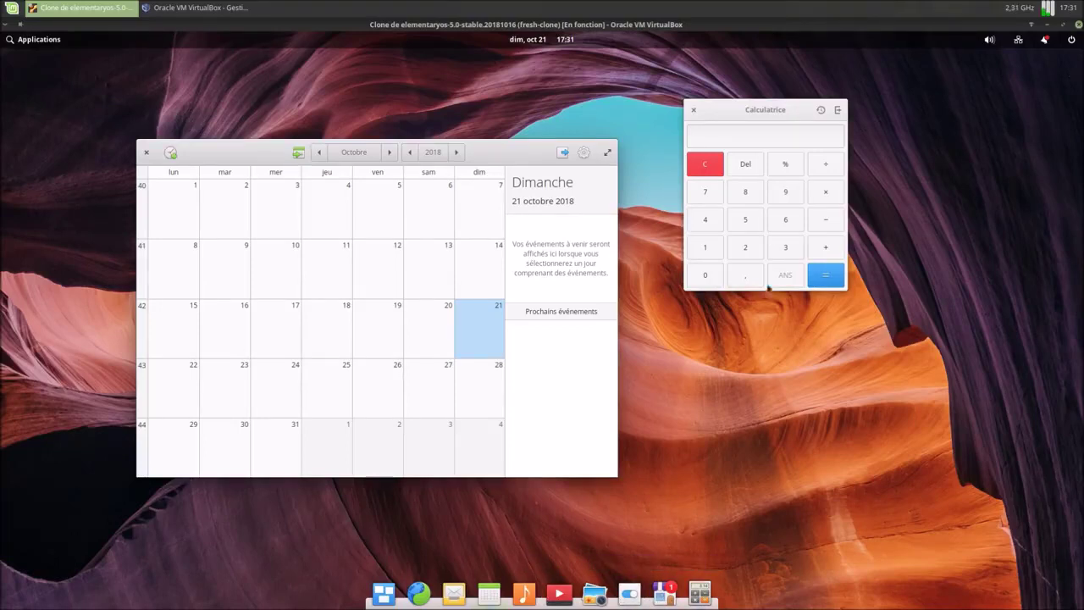
pyautogui.click(693, 110)
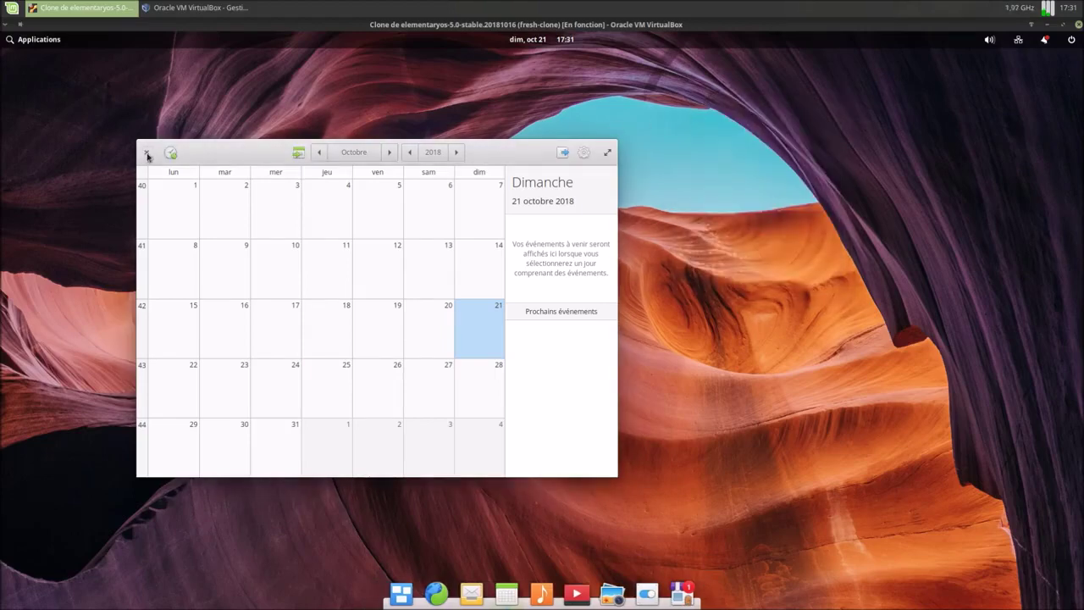
pyautogui.click(147, 154)
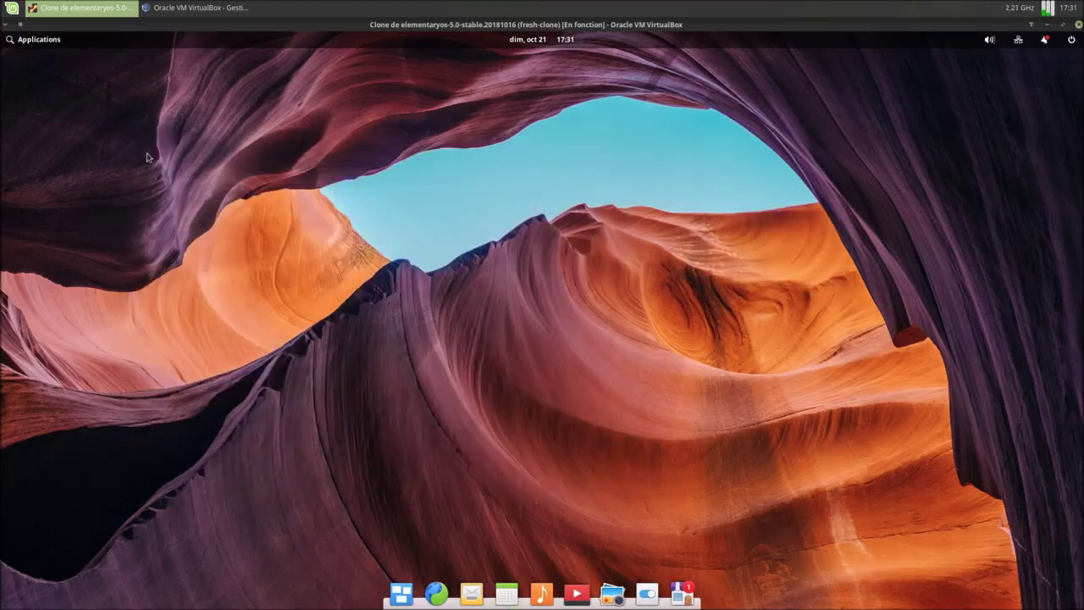
# - Launch Capture d'écran and review its capture settings and the capture shortcuts offered by its dock icon
pyautogui.click(41, 42)
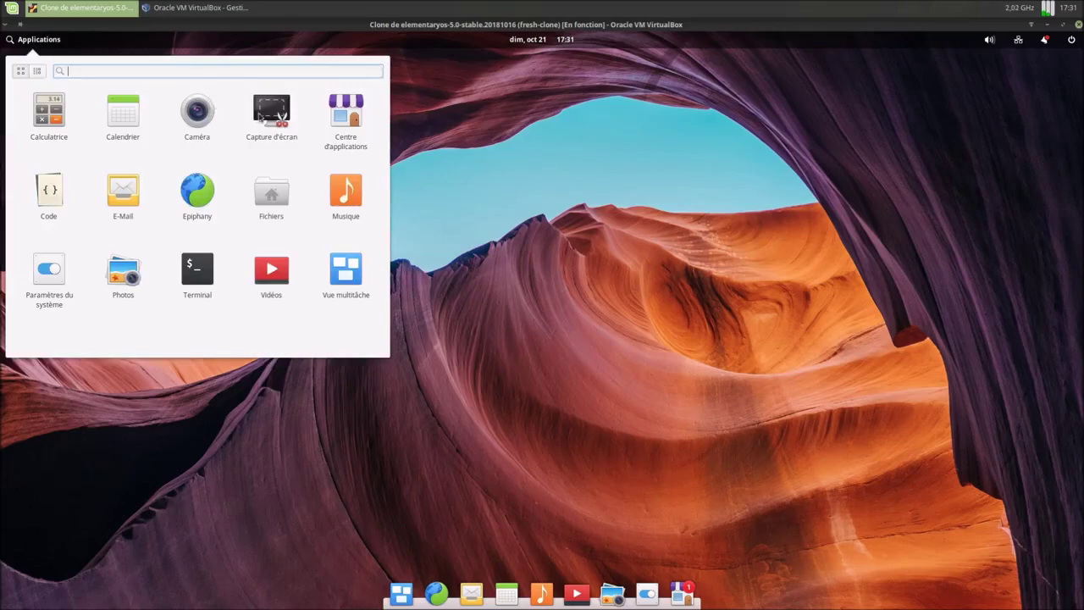
pyautogui.click(265, 111)
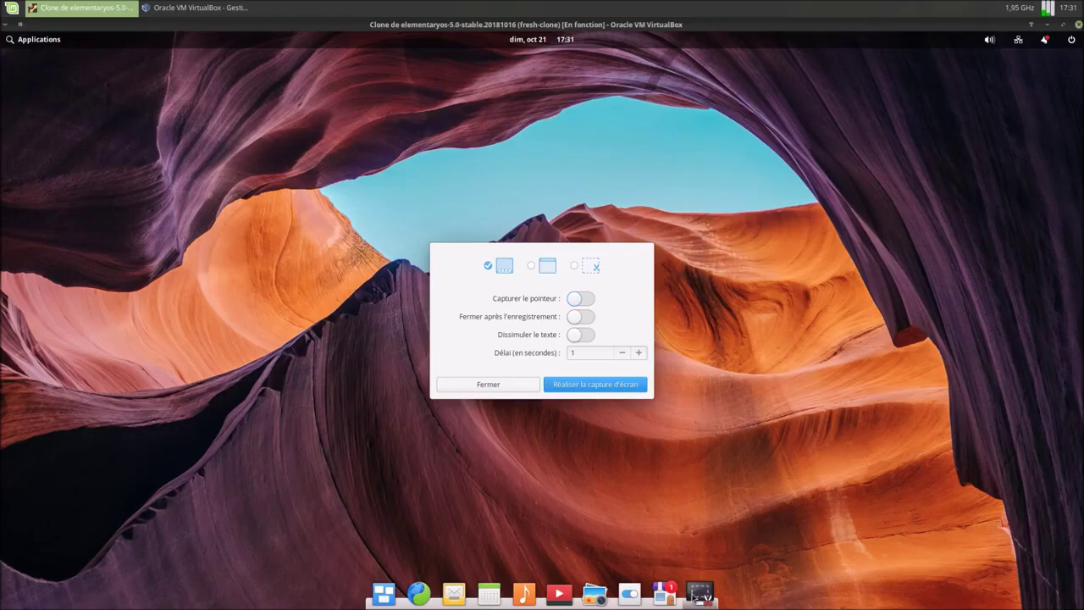
pyautogui.rightClick(693, 597)
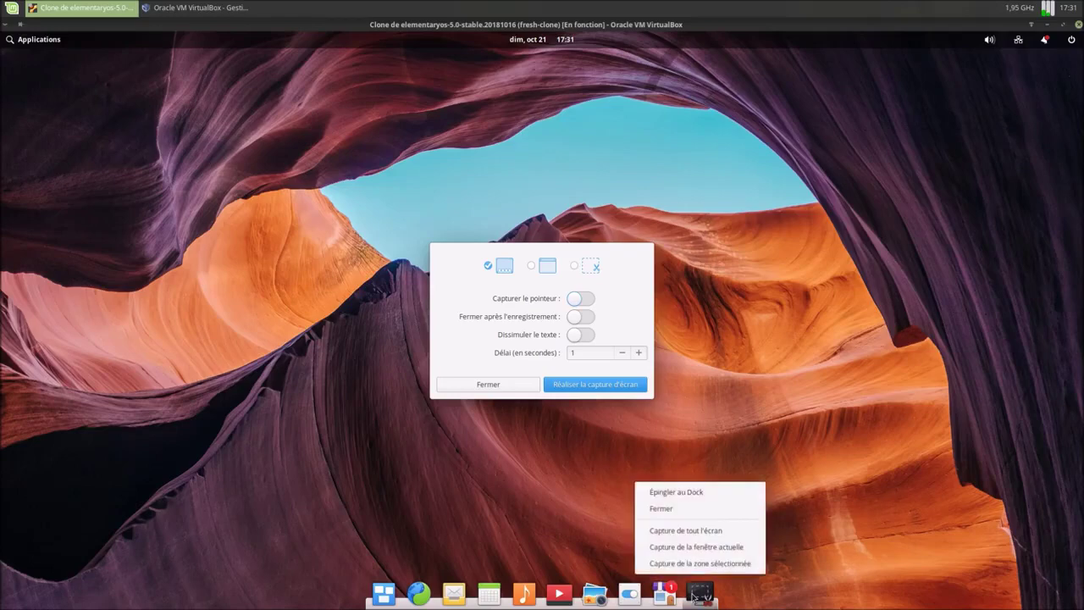
pyautogui.click(511, 481)
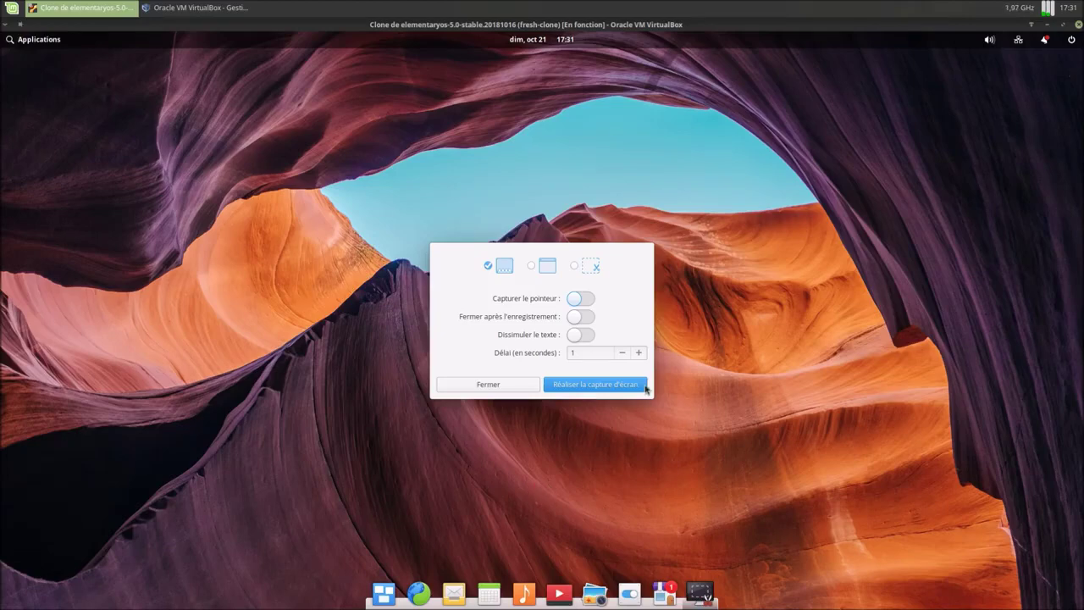
pyautogui.rightClick(702, 595)
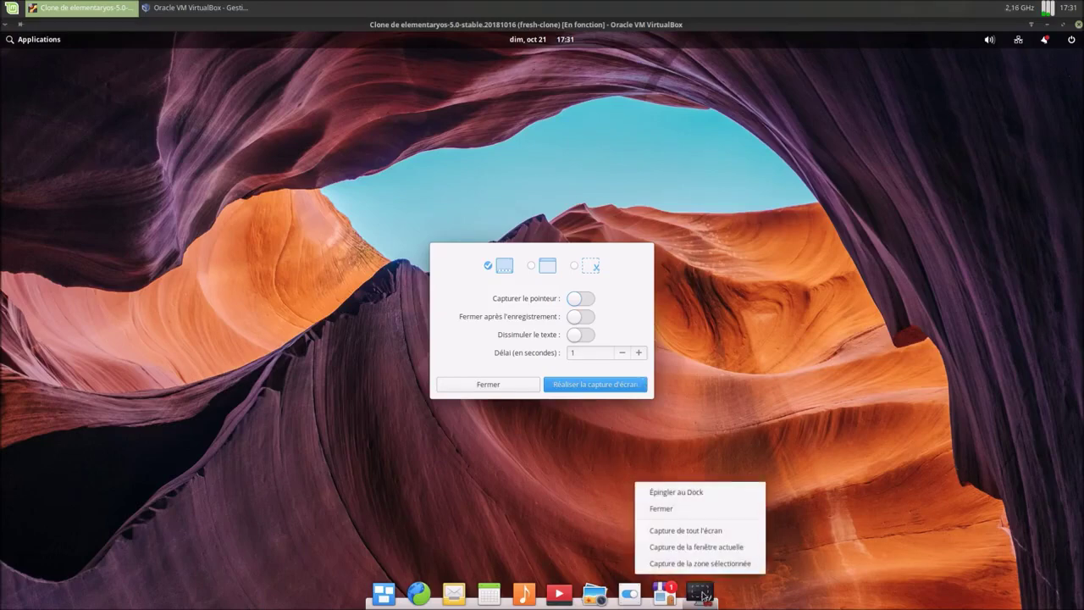
# - Close Capture d'écran, and briefly reopen Calculatrice before closing it again
pyautogui.click(671, 509)
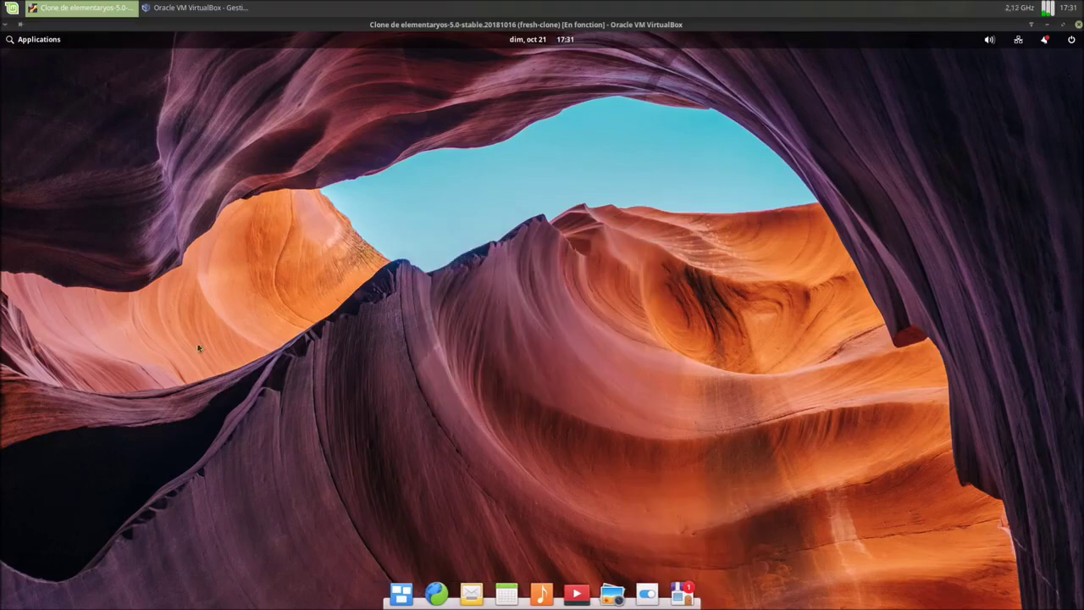
pyautogui.click(43, 40)
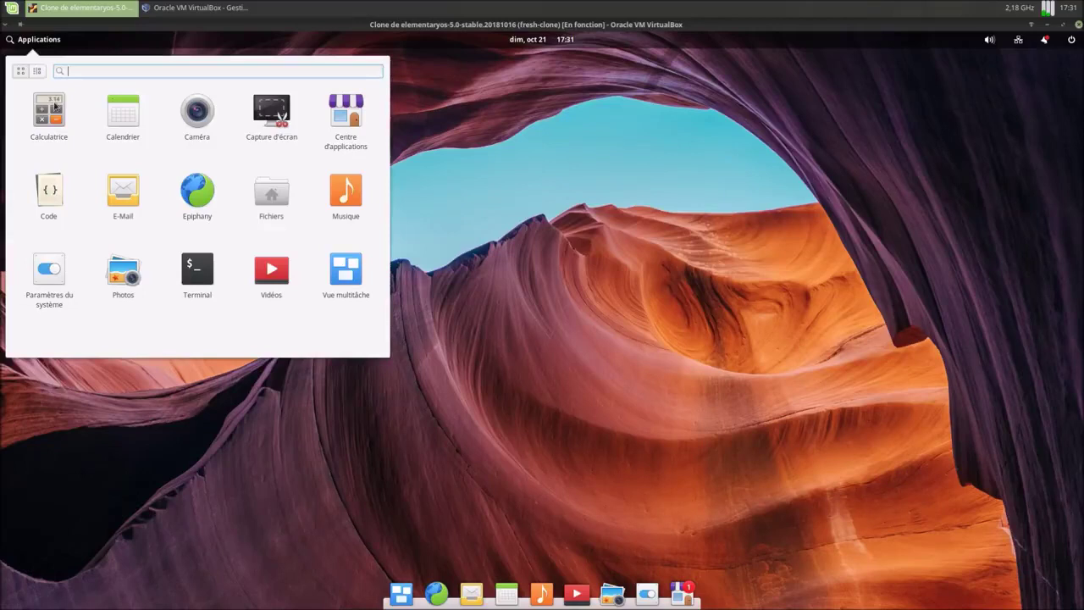
pyautogui.click(53, 107)
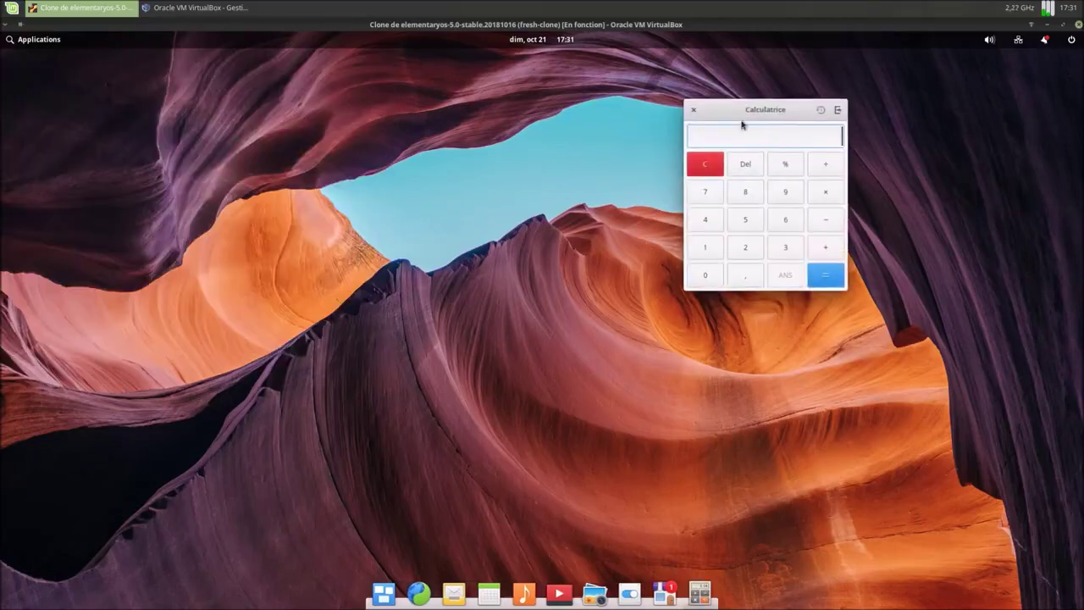
pyautogui.click(697, 108)
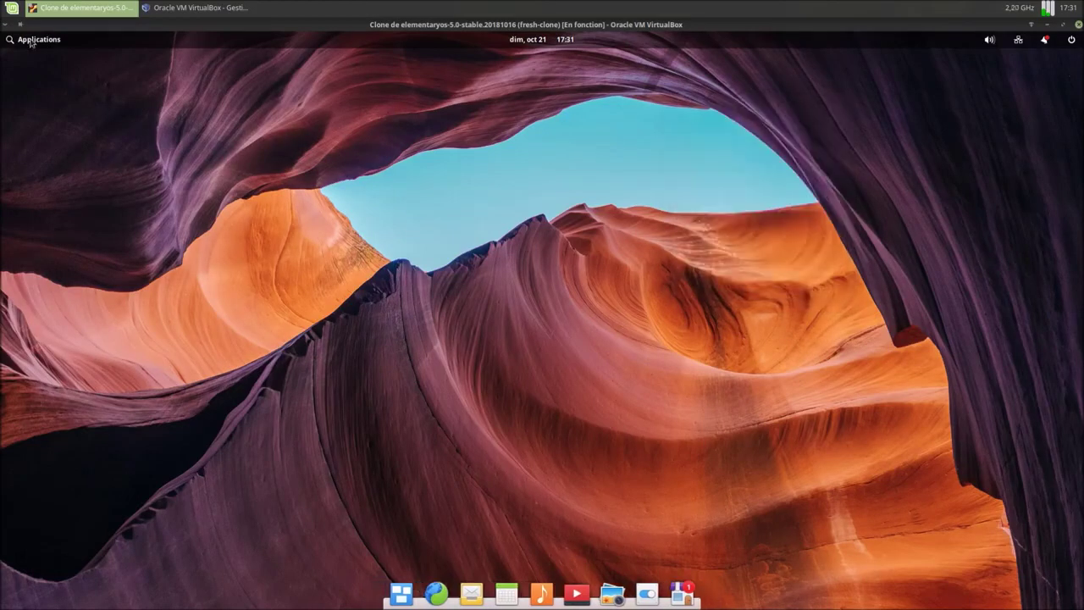
# - Reopen Calendrier to show its monthly view, and close it
pyautogui.click(33, 41)
pyautogui.click(123, 114)
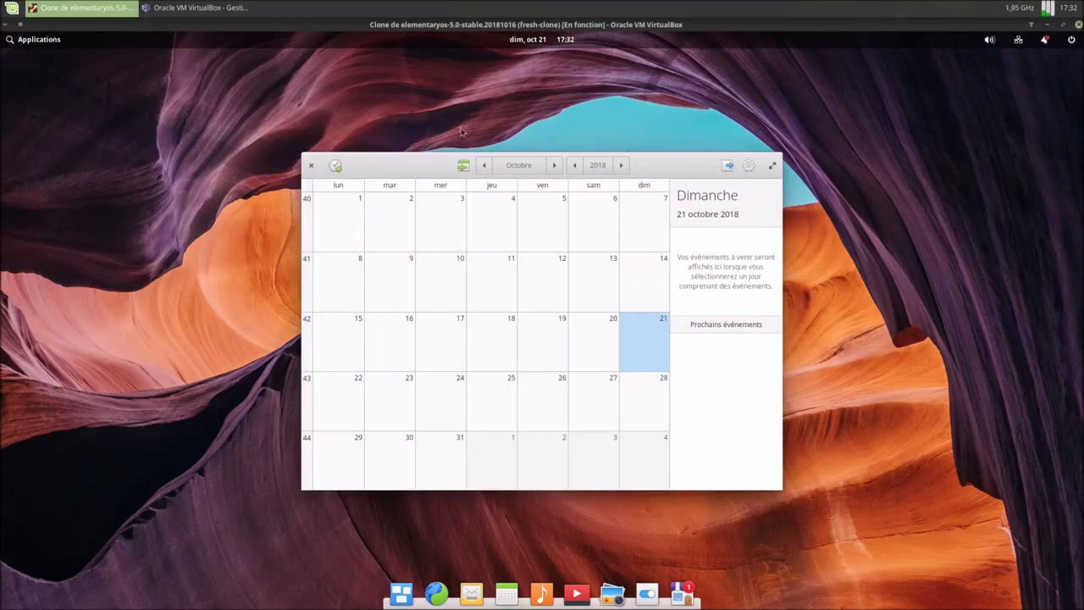
pyautogui.click(310, 168)
# - Launch E-Mail, review its account setup form and dock shortcuts, and close it from the dock
pyautogui.click(42, 41)
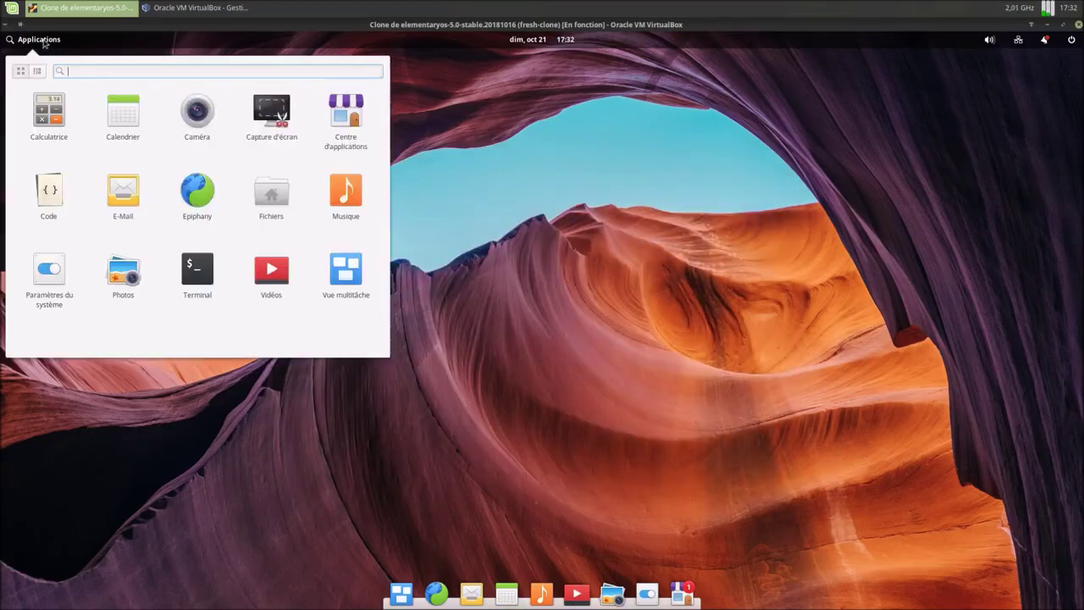
pyautogui.click(120, 199)
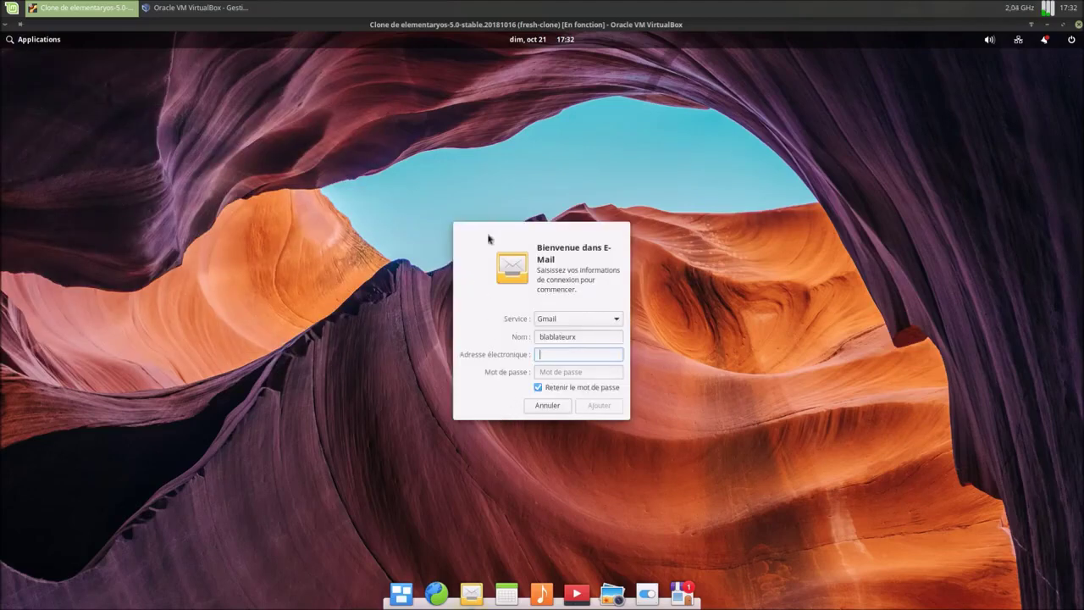
pyautogui.rightClick(477, 595)
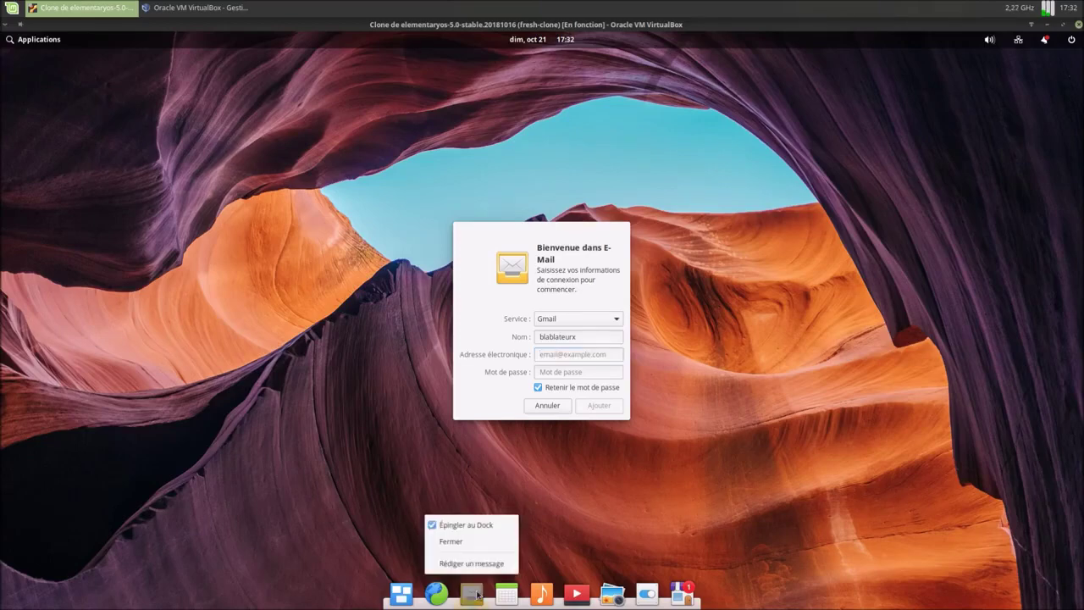
pyautogui.click(453, 543)
# - Launch Epiphany and review its general, stored data, language and synchronisation preferences
pyautogui.click(34, 40)
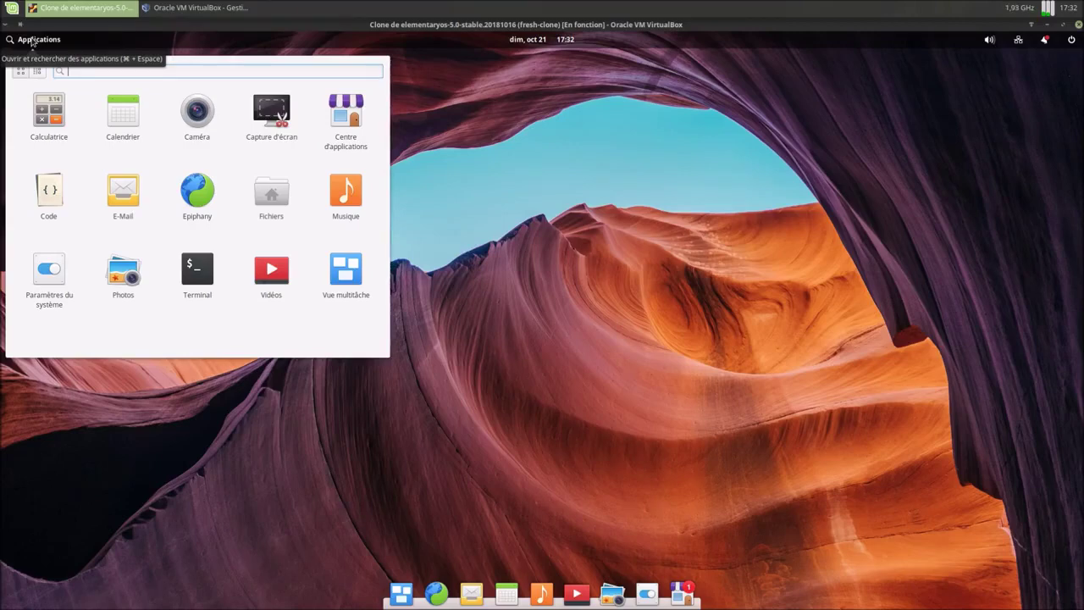
pyautogui.click(200, 195)
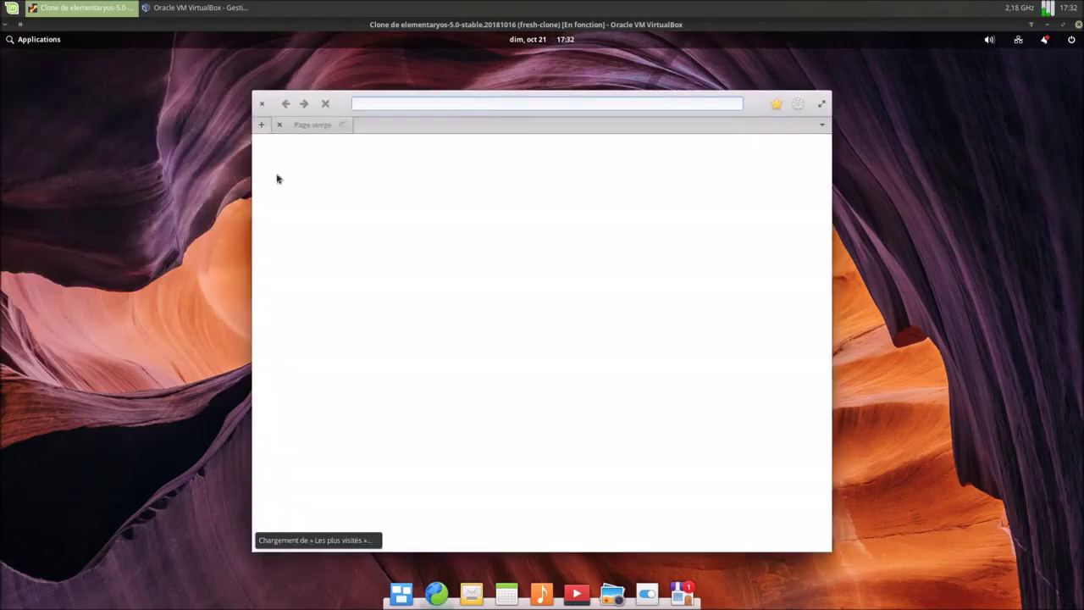
pyautogui.click(798, 104)
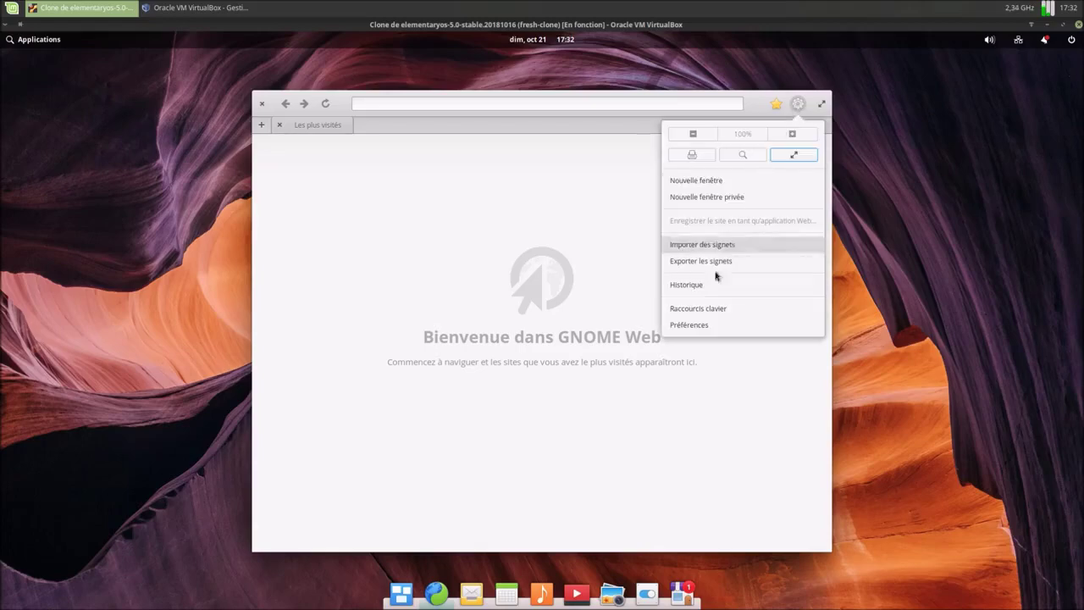
pyautogui.click(710, 325)
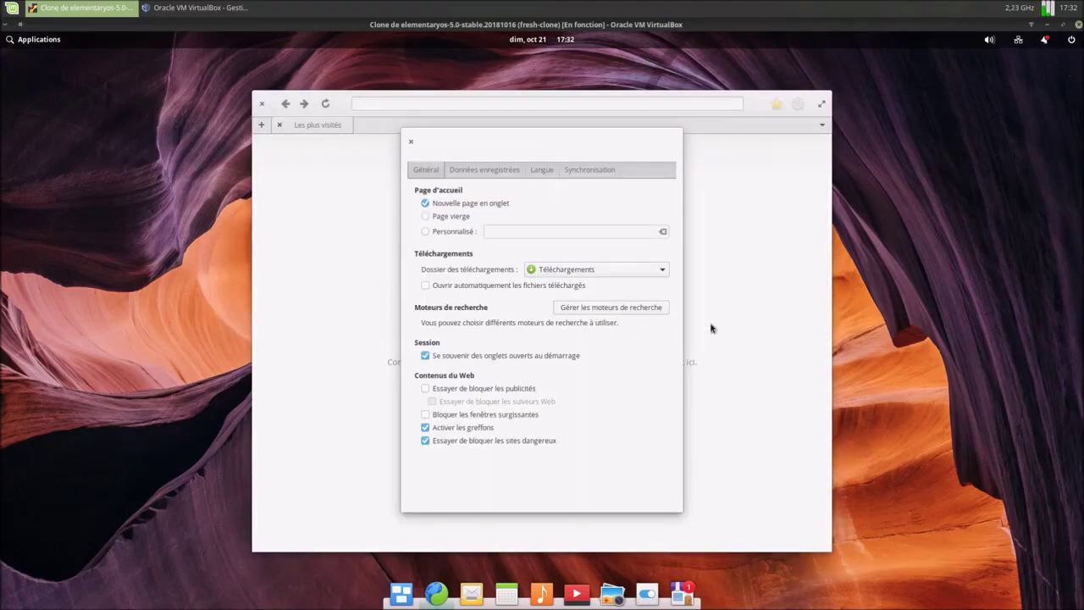
pyautogui.click(509, 173)
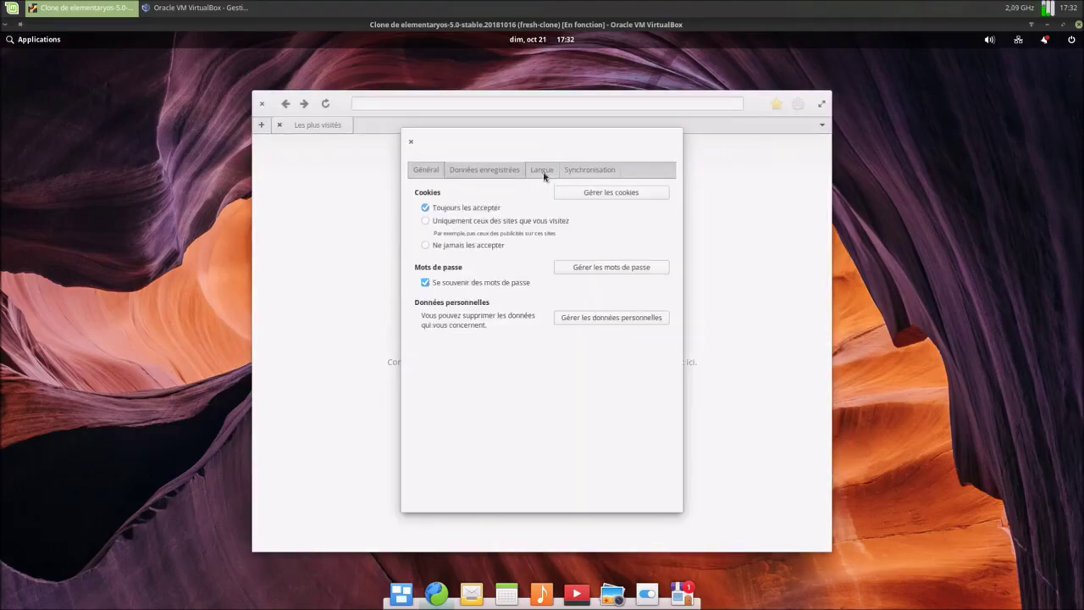
pyautogui.click(545, 176)
pyautogui.click(603, 173)
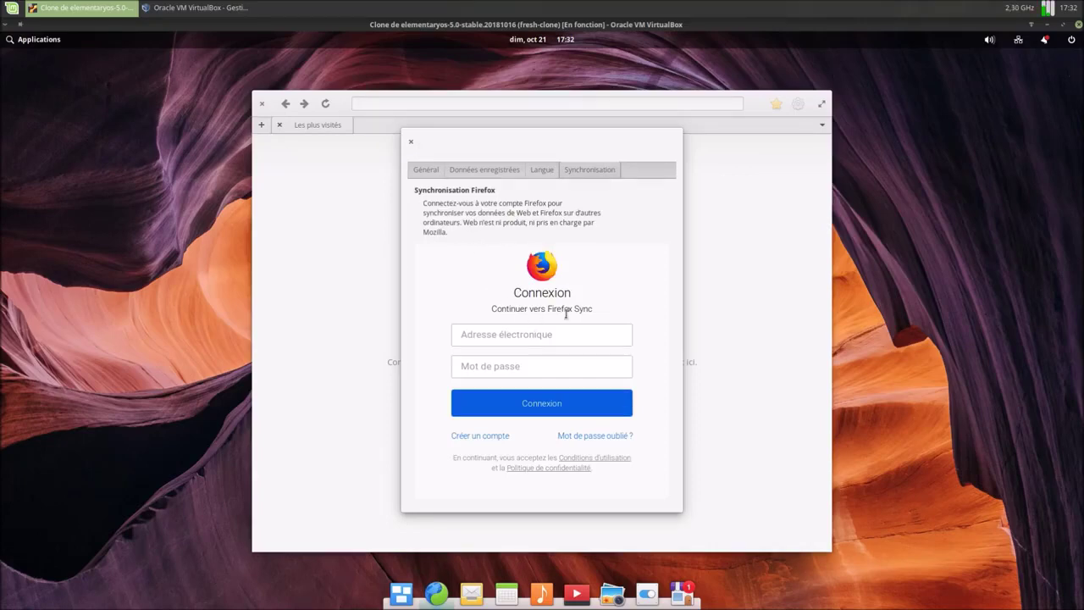
pyautogui.click(410, 143)
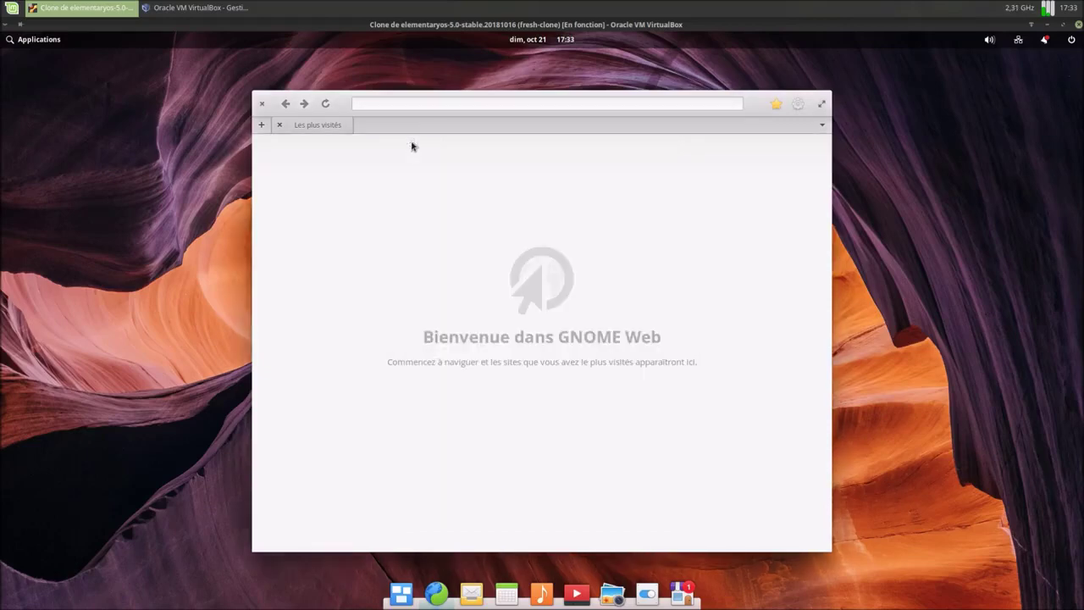
# - Maximize the Epiphany window, restore its size, and close the browser
pyautogui.click(54, 43)
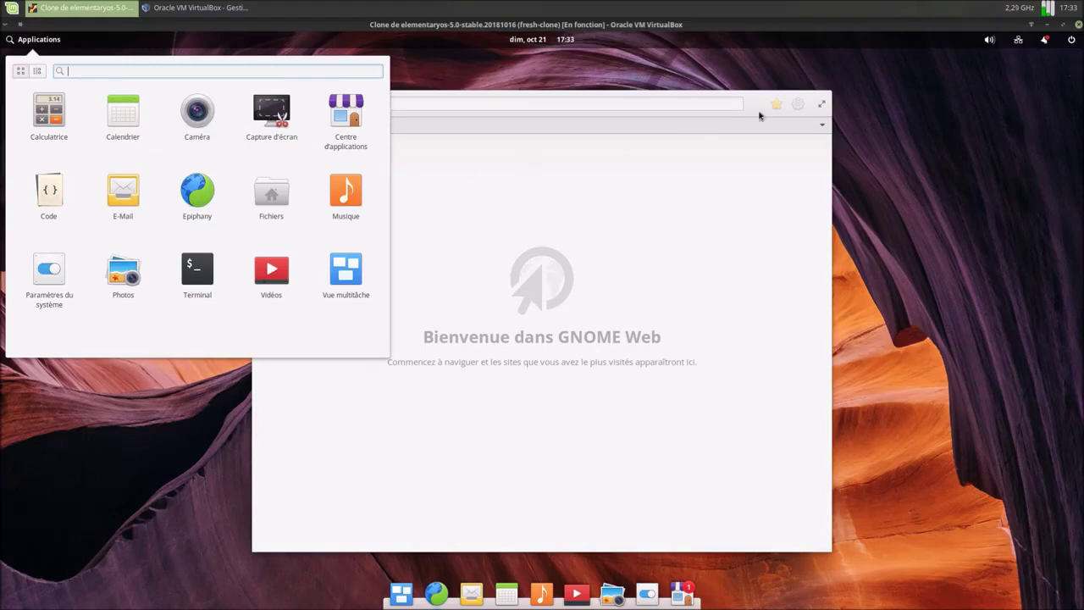
pyautogui.click(822, 103)
pyautogui.click(821, 104)
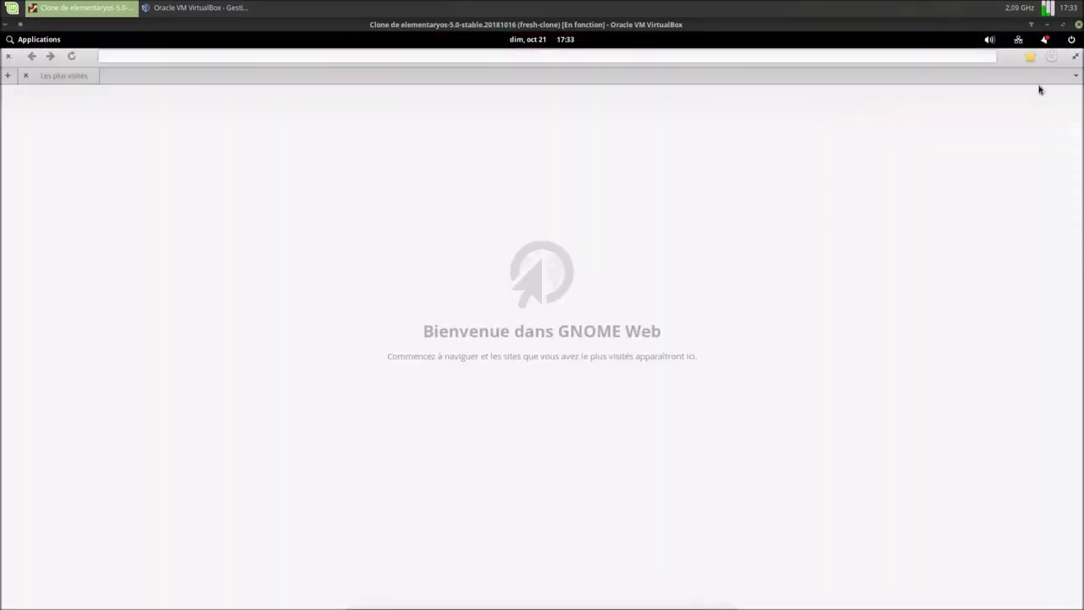
pyautogui.click(1073, 58)
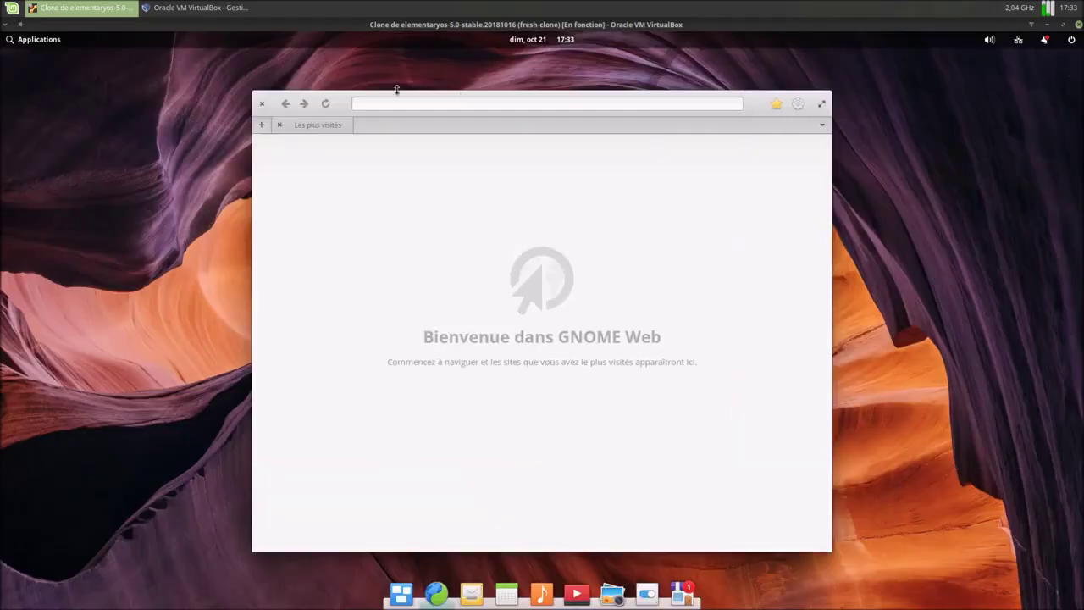
pyautogui.click(261, 106)
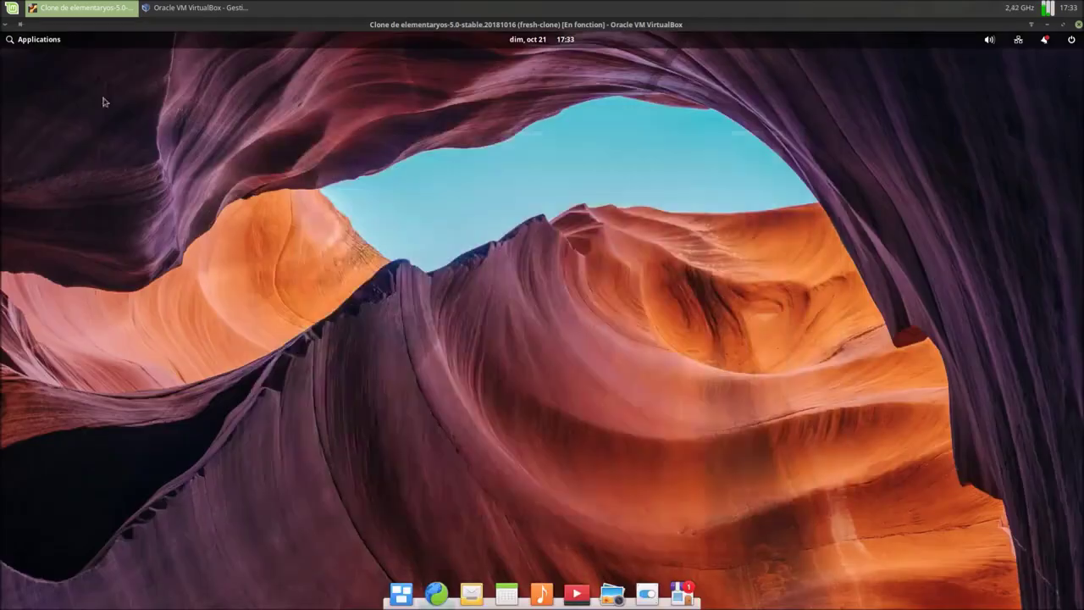
# - Launch Fichiers, review the personal folder and the shortcuts of its dock icon, and close the file manager
pyautogui.click(32, 42)
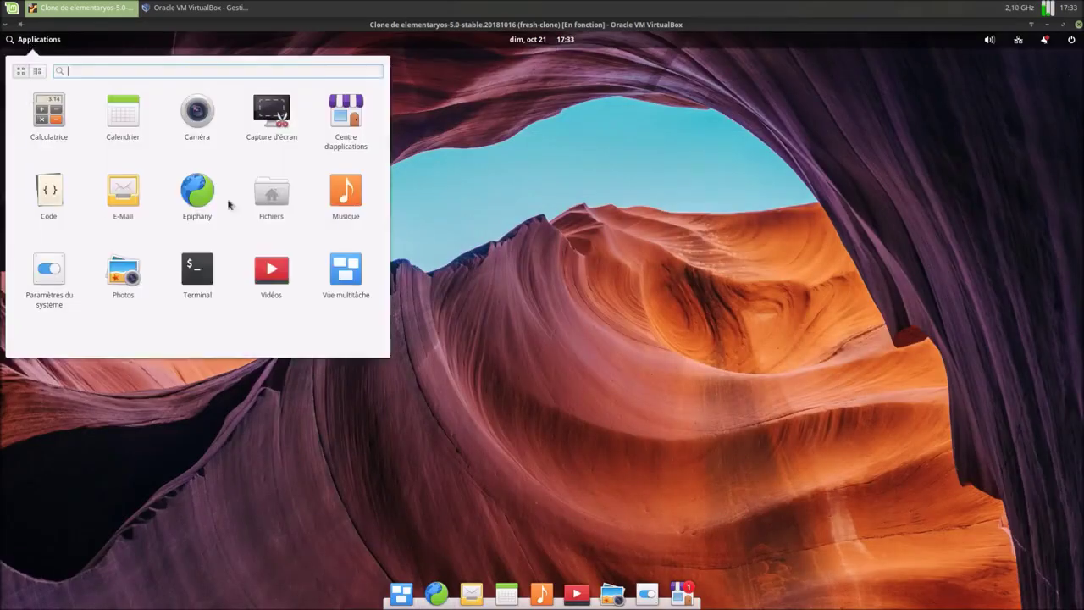
pyautogui.click(287, 195)
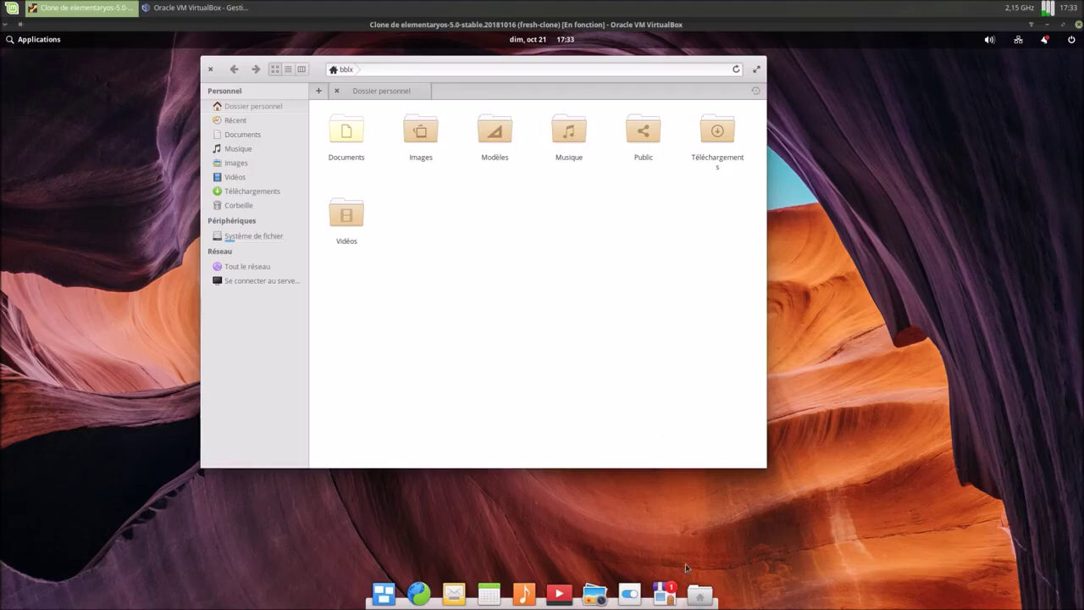
pyautogui.rightClick(697, 598)
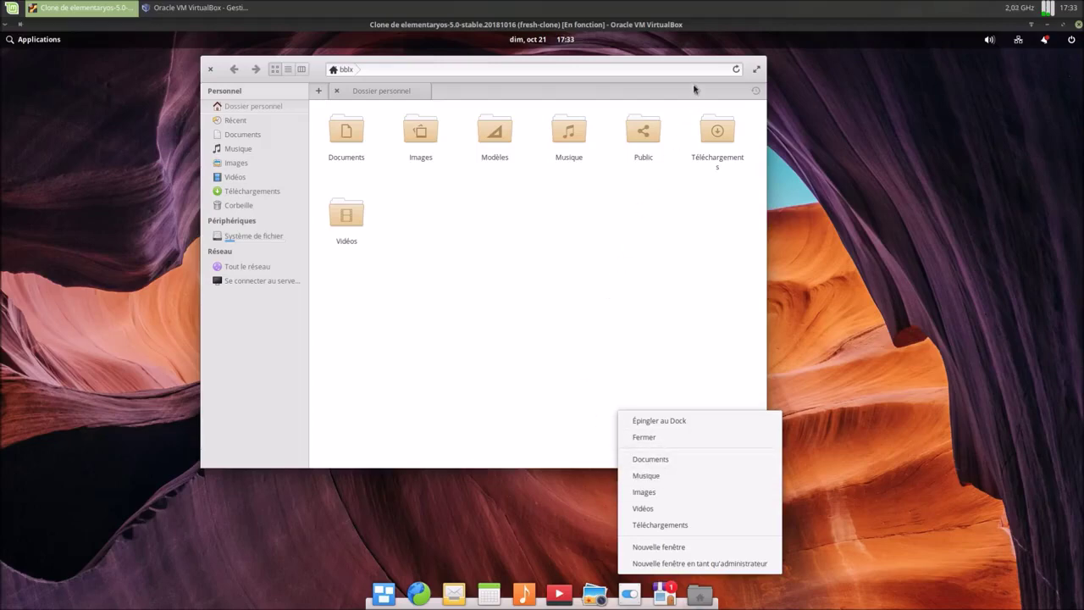
pyautogui.click(691, 90)
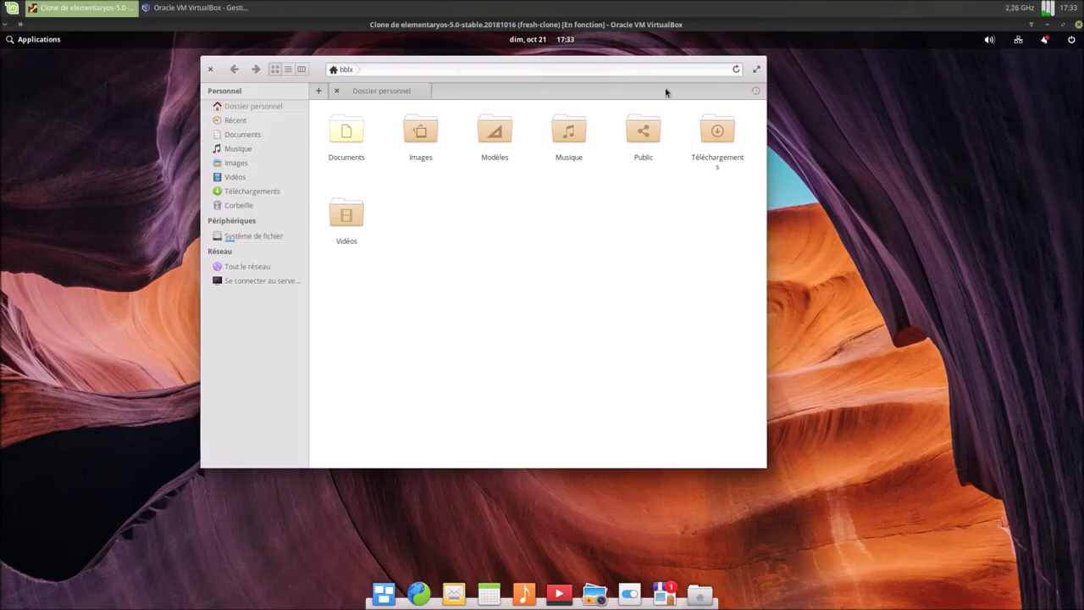
pyautogui.rightClick(668, 92)
pyautogui.click(636, 84)
pyautogui.click(210, 68)
# - Launch Musique, review its music folder and library management preferences, and close the player
pyautogui.click(23, 42)
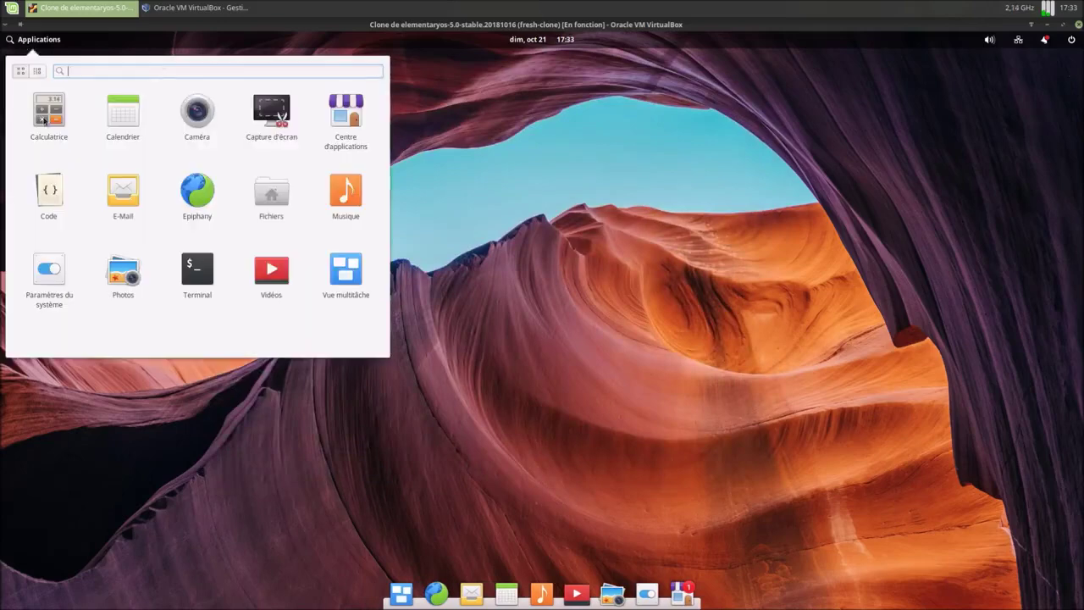
pyautogui.click(349, 197)
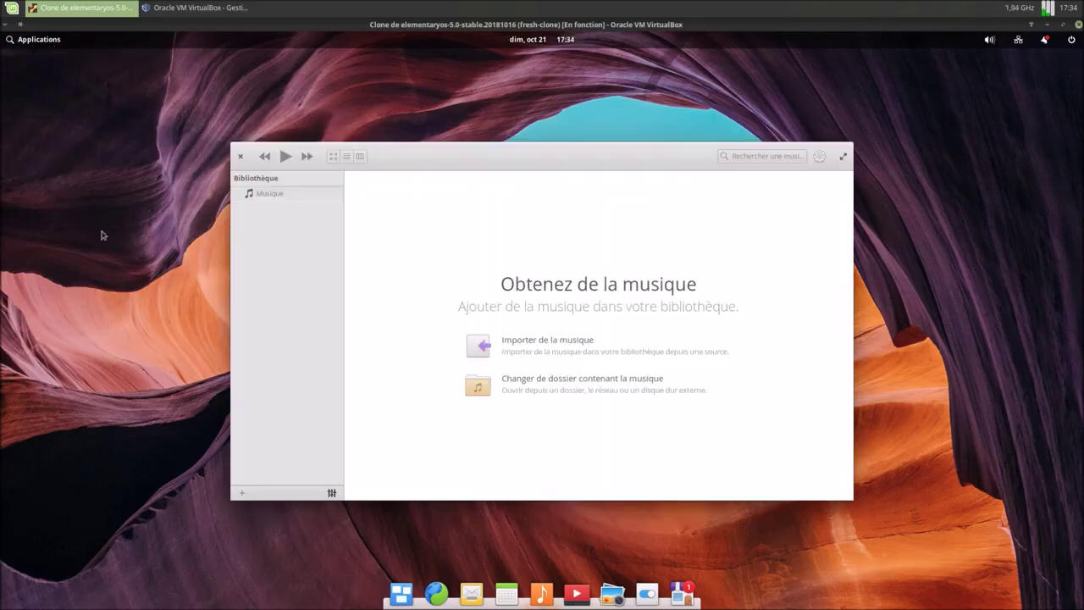
pyautogui.click(820, 156)
pyautogui.click(833, 193)
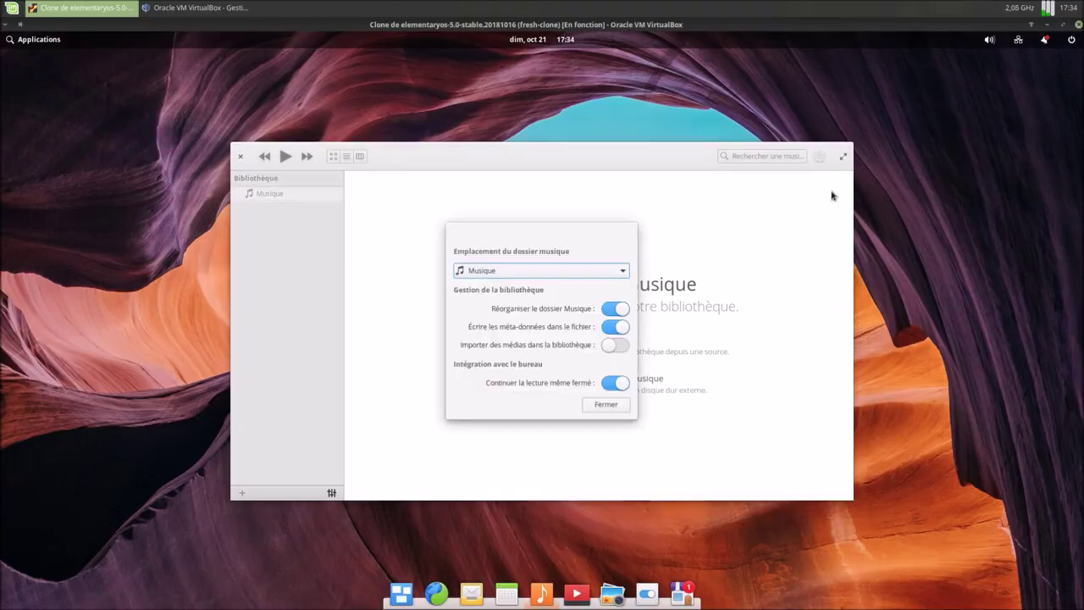
pyautogui.click(598, 404)
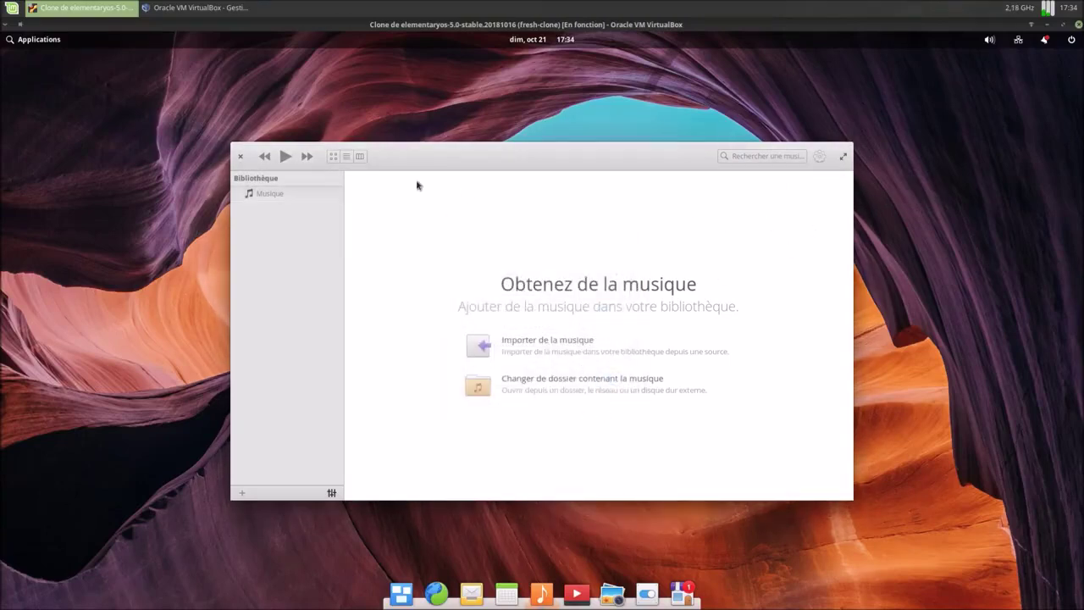
pyautogui.click(240, 156)
# - Launch Photos, review its photo library and RAW developer preferences, and close the application
pyautogui.click(56, 42)
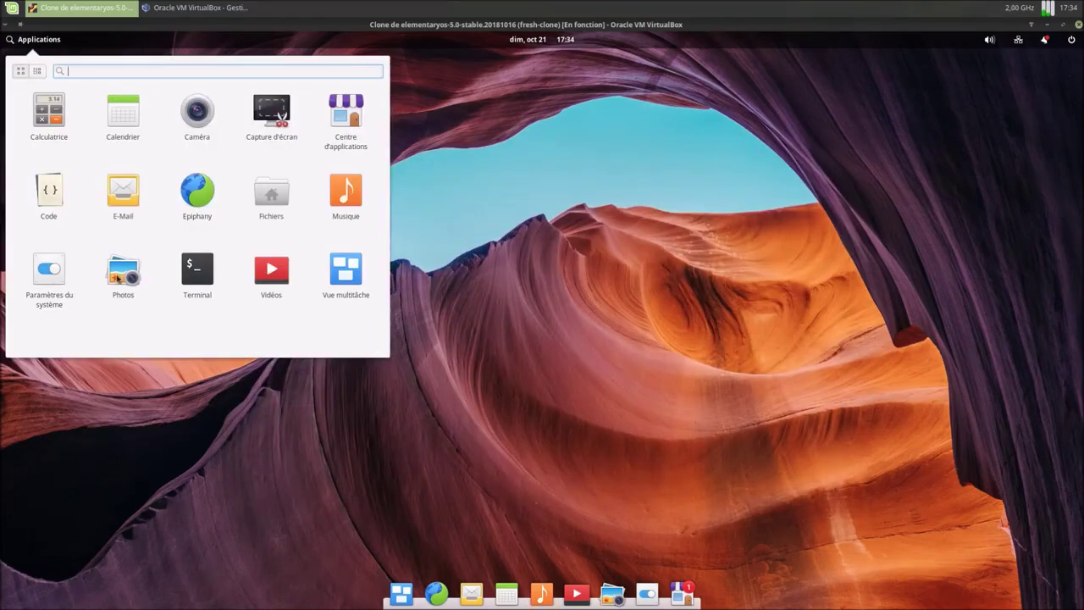
pyautogui.click(119, 277)
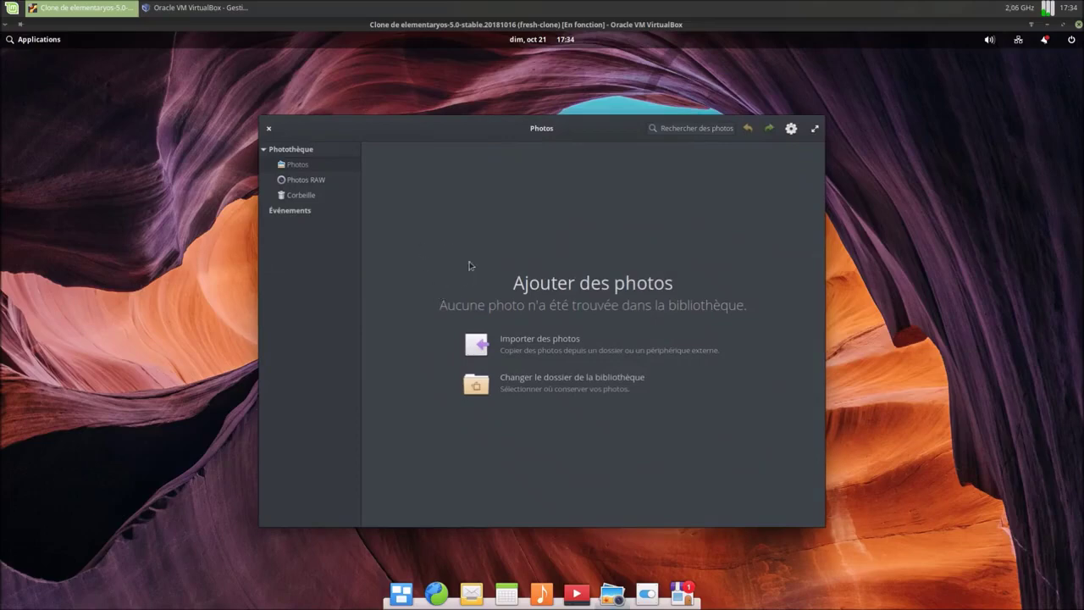
pyautogui.click(789, 132)
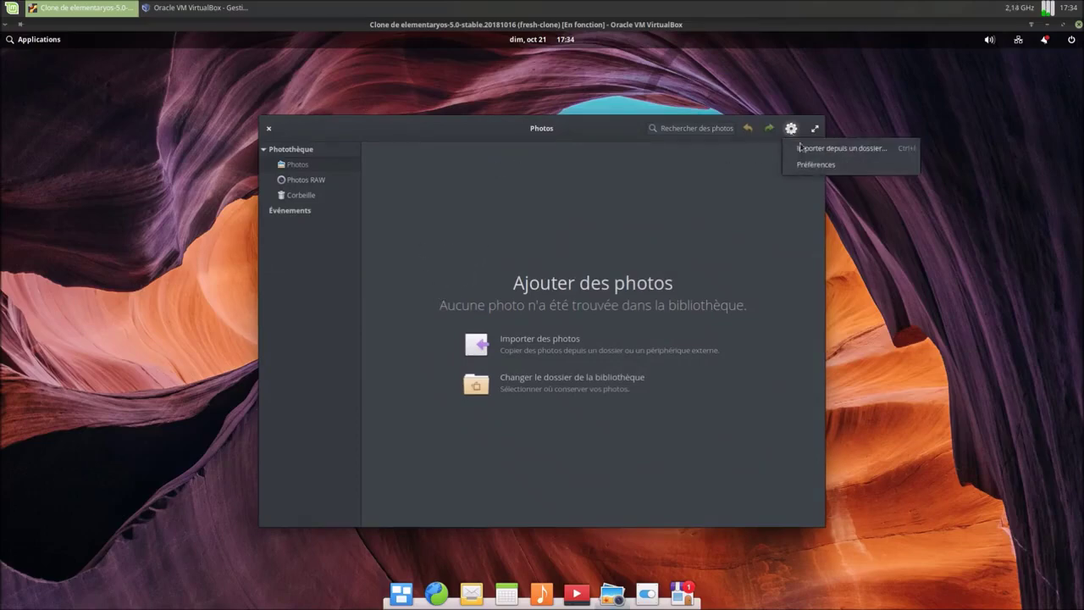
pyautogui.click(813, 165)
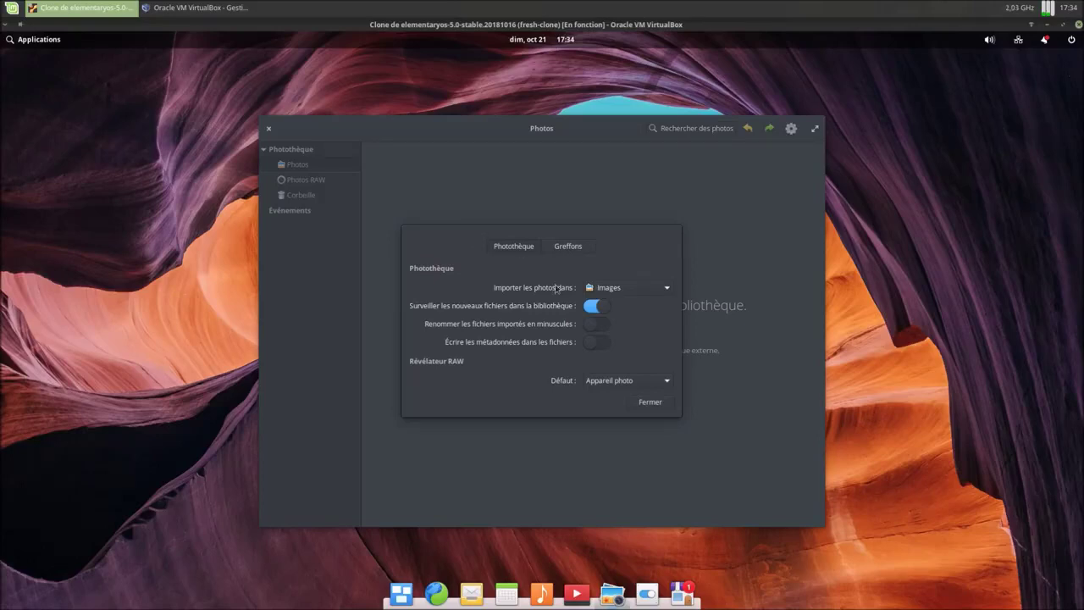
pyautogui.click(662, 408)
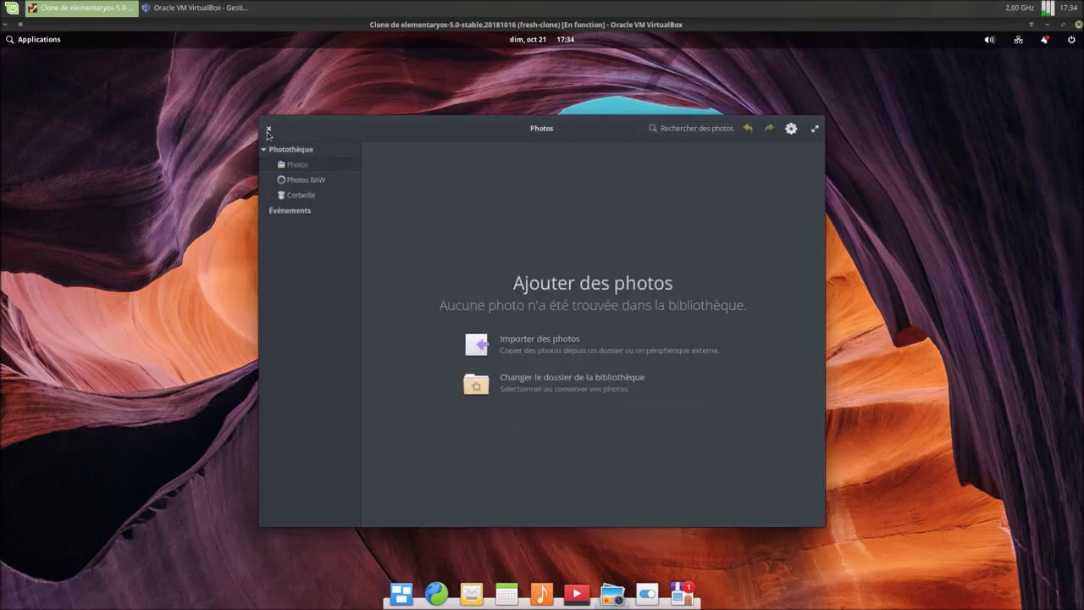
pyautogui.click(269, 129)
# - Launch Terminal and move its window closer to the centre of the desktop
pyautogui.click(54, 42)
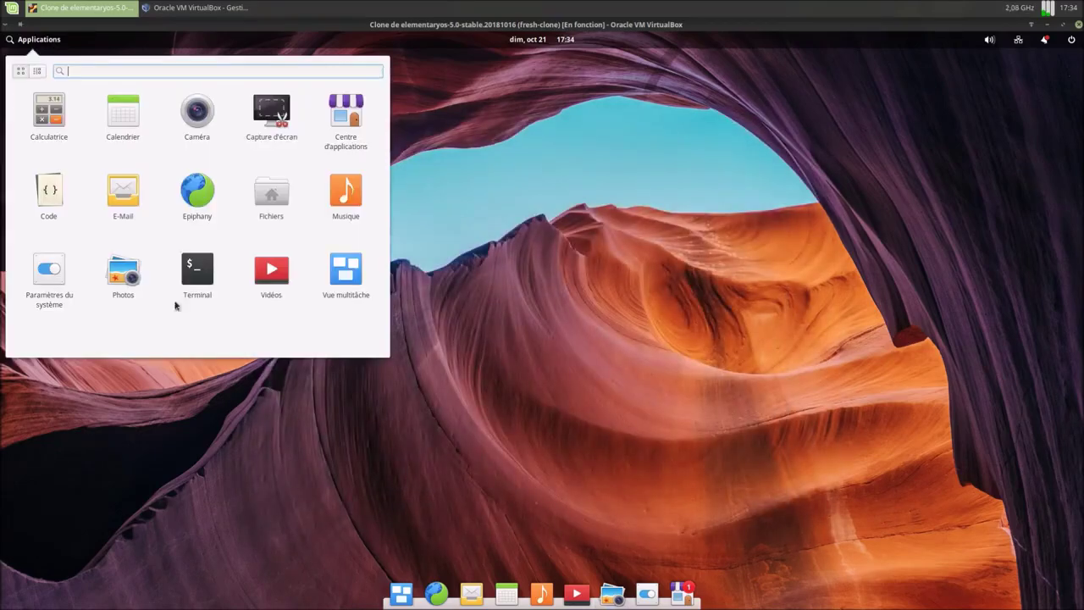
pyautogui.click(203, 278)
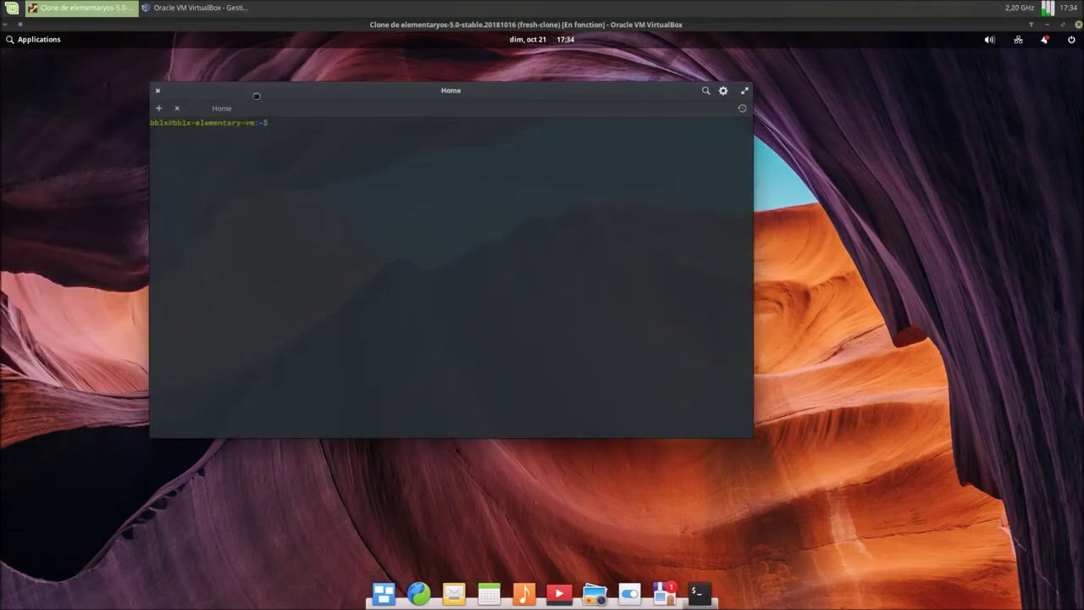
pyautogui.moveTo(257, 96); pyautogui.dragTo(388, 122)
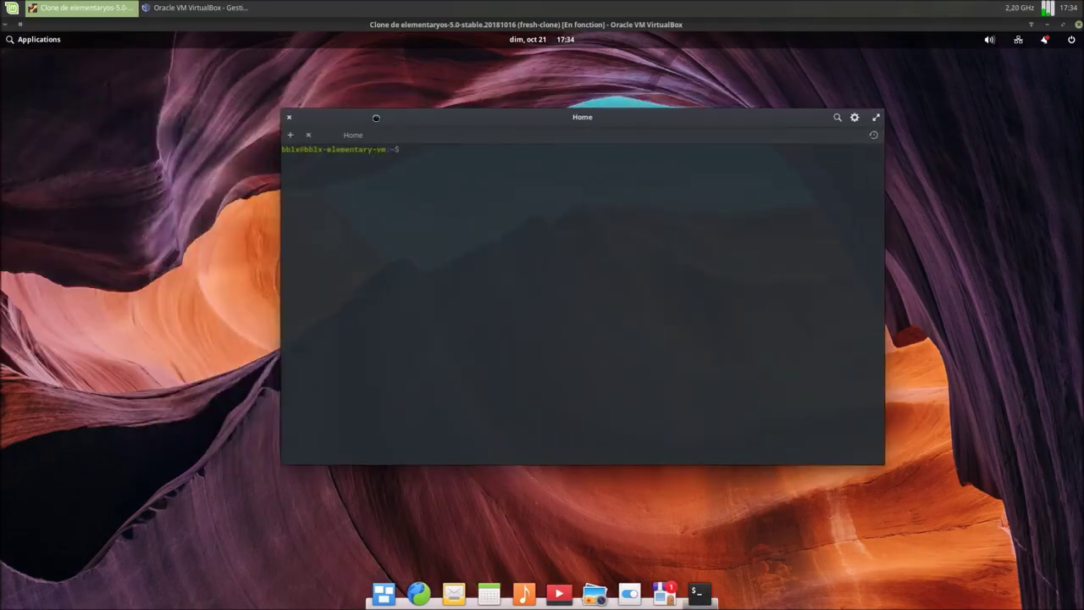
# - Preview Terminal's sepia and white colour themes and return to the dark theme
pyautogui.click(855, 120)
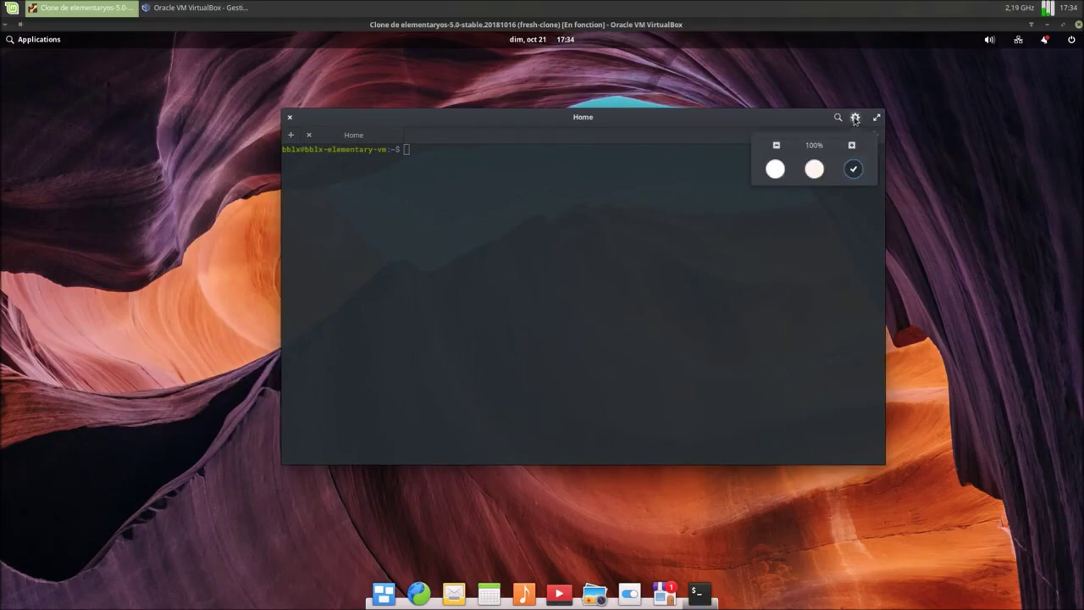
pyautogui.click(755, 174)
pyautogui.click(814, 169)
pyautogui.click(774, 170)
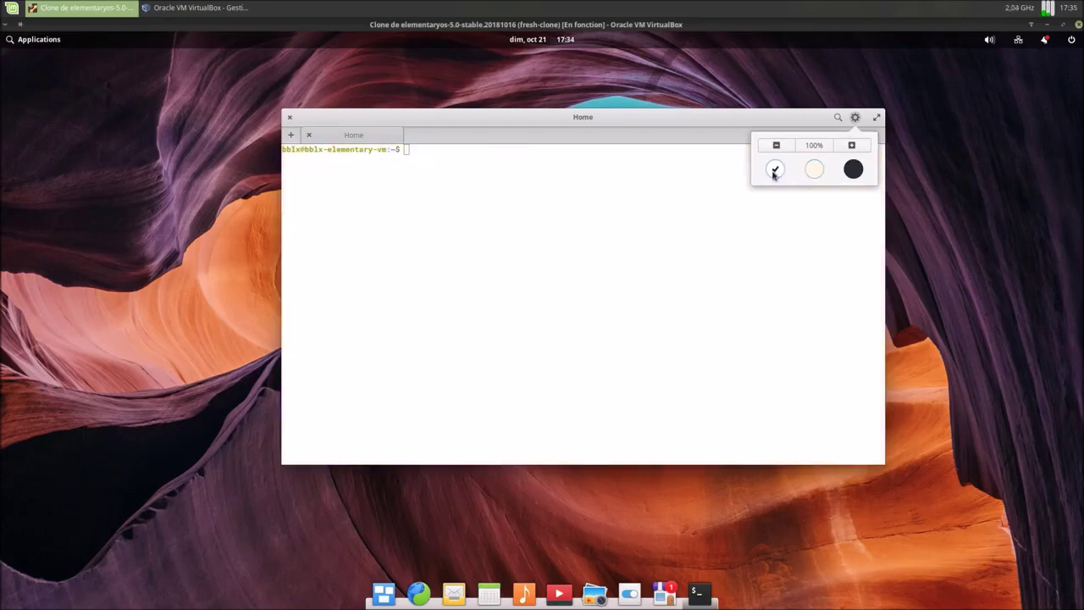
pyautogui.click(853, 169)
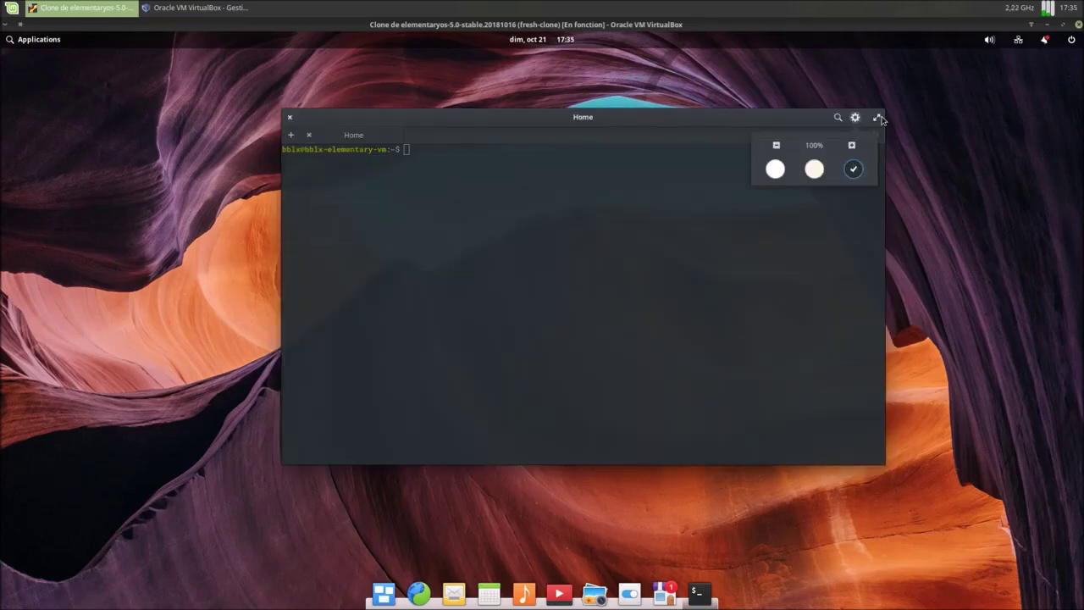
# - Maximise the Terminal window, restore it to its previous size and close it
pyautogui.click(877, 118)
pyautogui.click(878, 118)
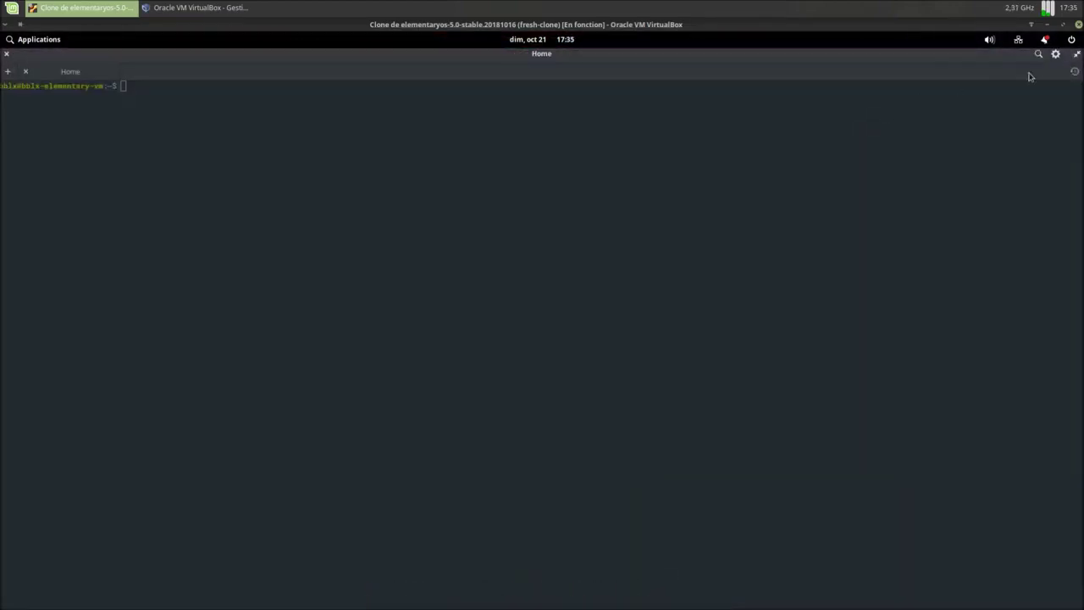
pyautogui.click(1077, 54)
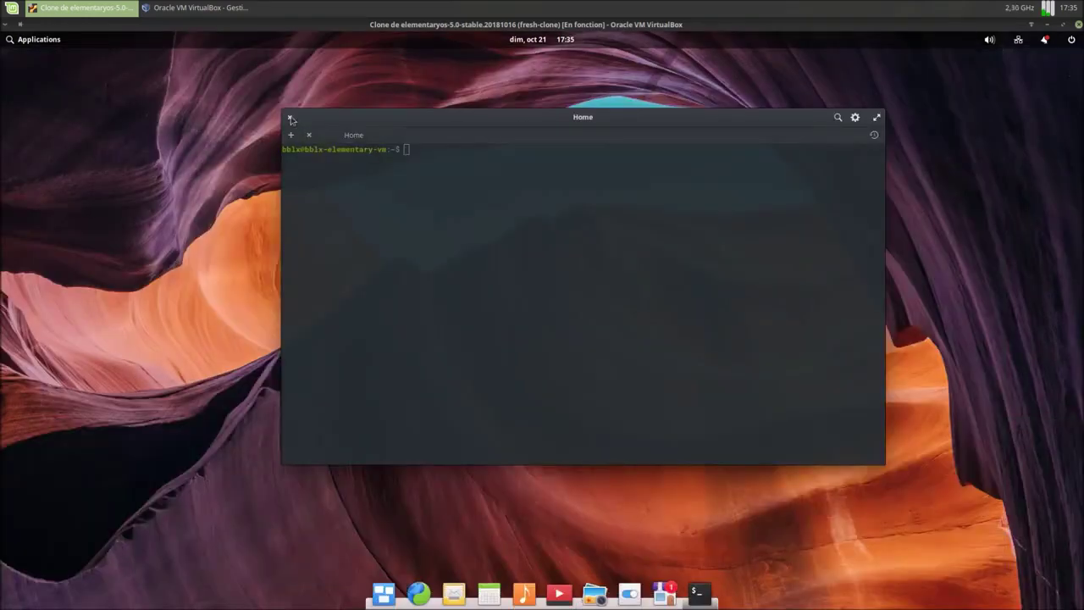
pyautogui.click(289, 117)
# - Launch Vidéos, review its welcome screen and the shortcuts of its dock icon, and close the player
pyautogui.click(40, 40)
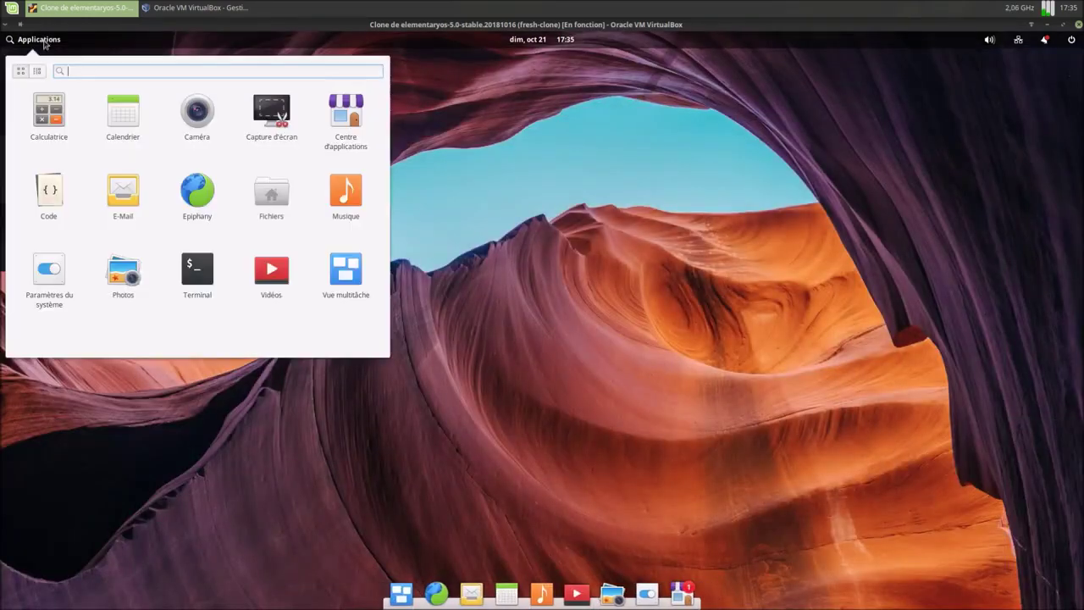
pyautogui.click(281, 273)
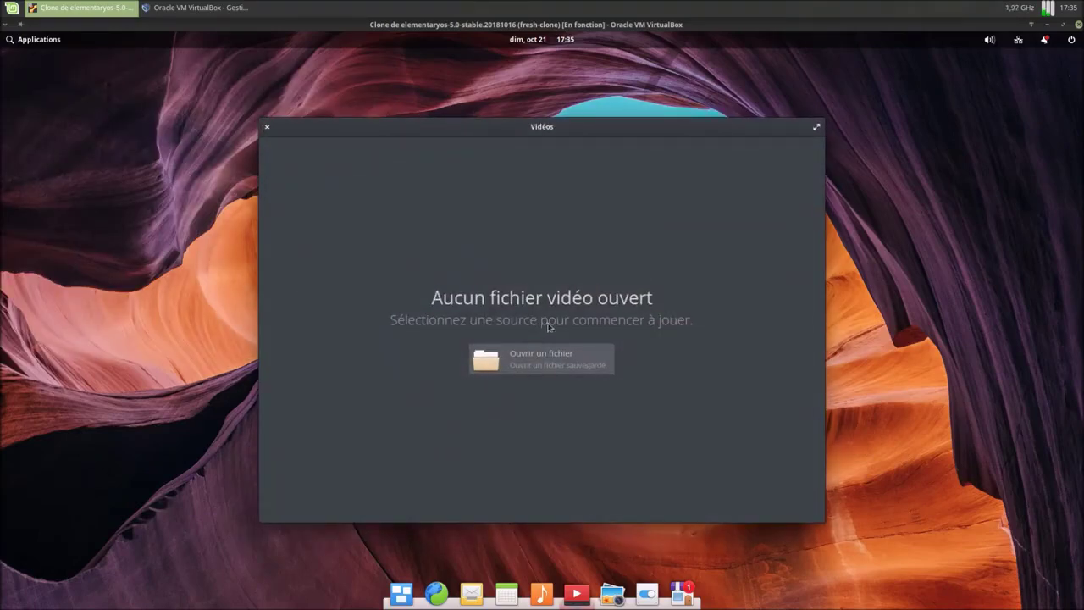
pyautogui.moveTo(441, 134); pyautogui.dragTo(401, 121)
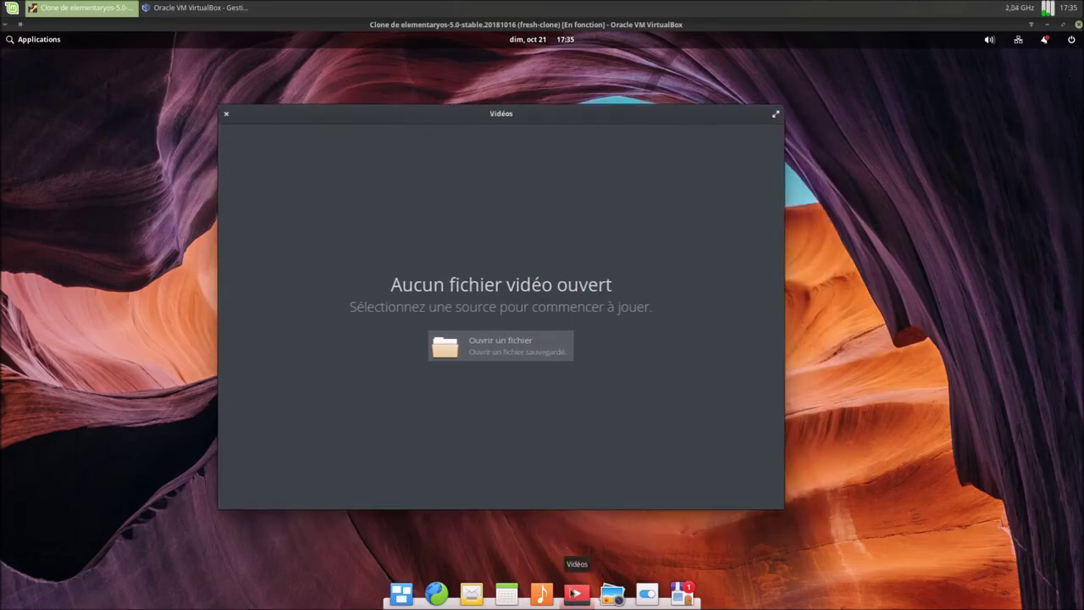
pyautogui.rightClick(577, 593)
pyautogui.click(330, 281)
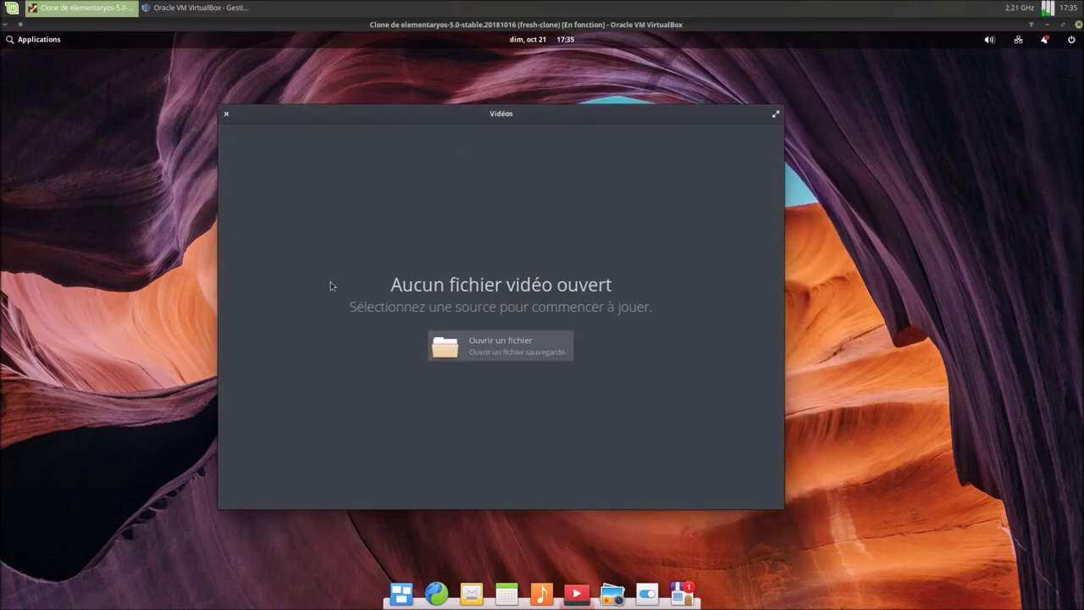
pyautogui.click(227, 114)
# - Switch the applications launcher to category view, review every category from Accessoires to Son et vidéo, and close the launcher
pyautogui.click(55, 43)
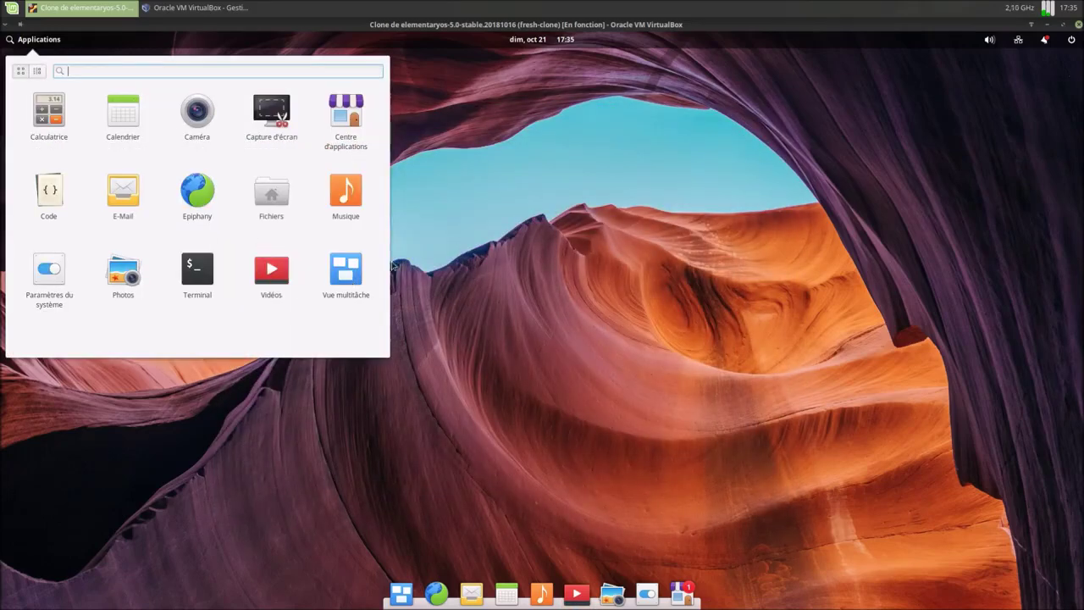
pyautogui.click(38, 73)
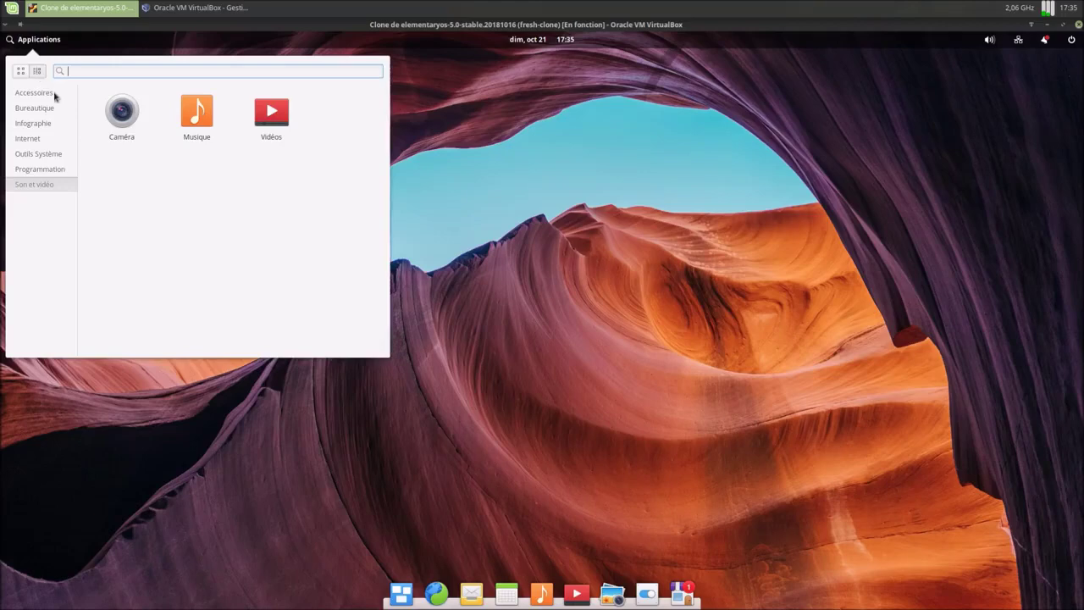
pyautogui.click(41, 93)
pyautogui.click(39, 110)
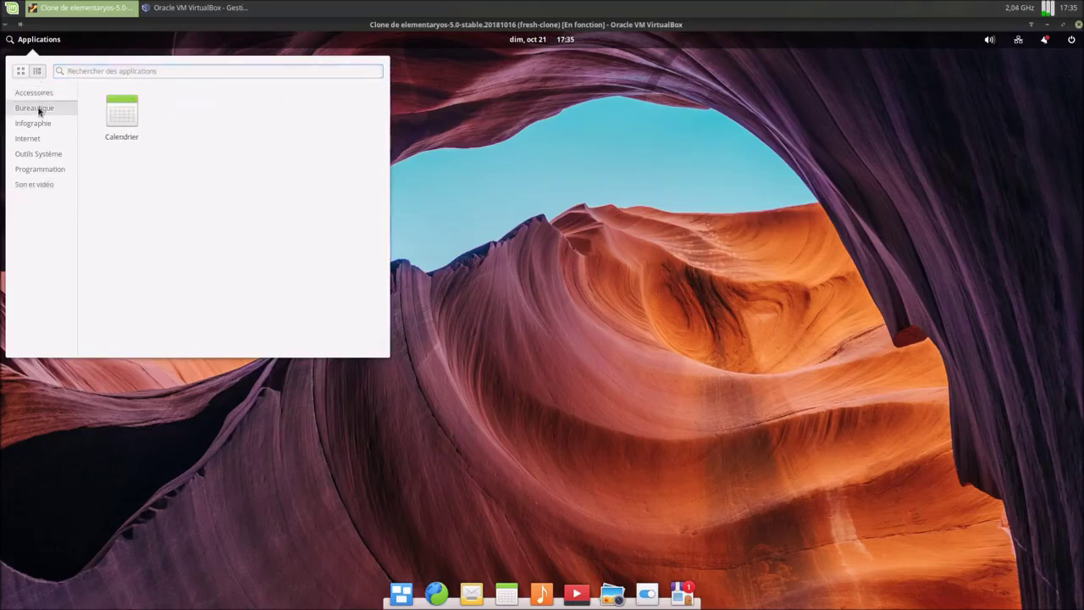
pyautogui.click(46, 125)
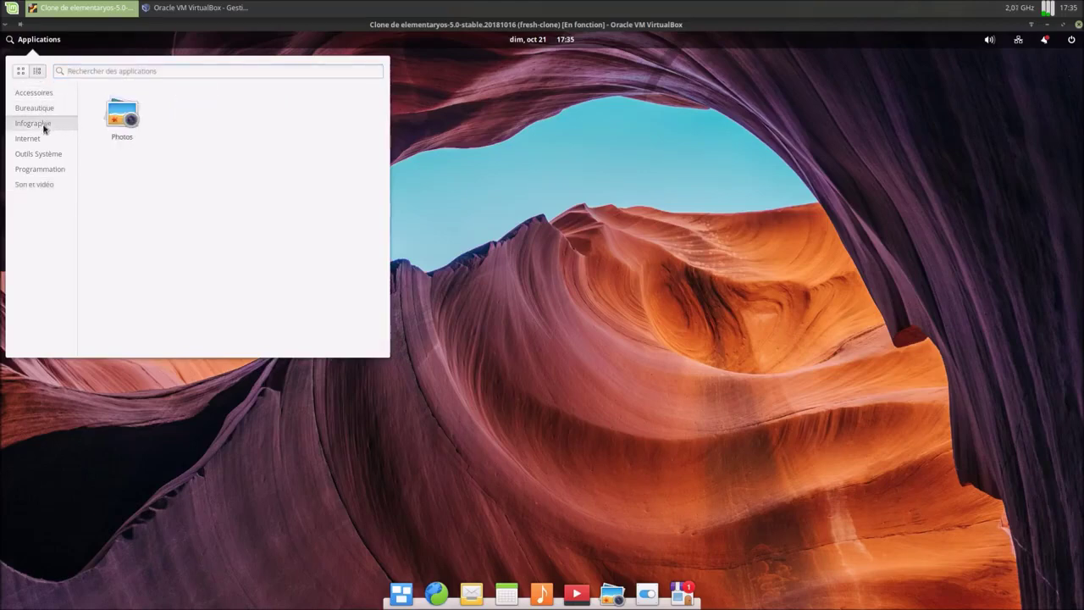
pyautogui.click(32, 140)
pyautogui.click(39, 152)
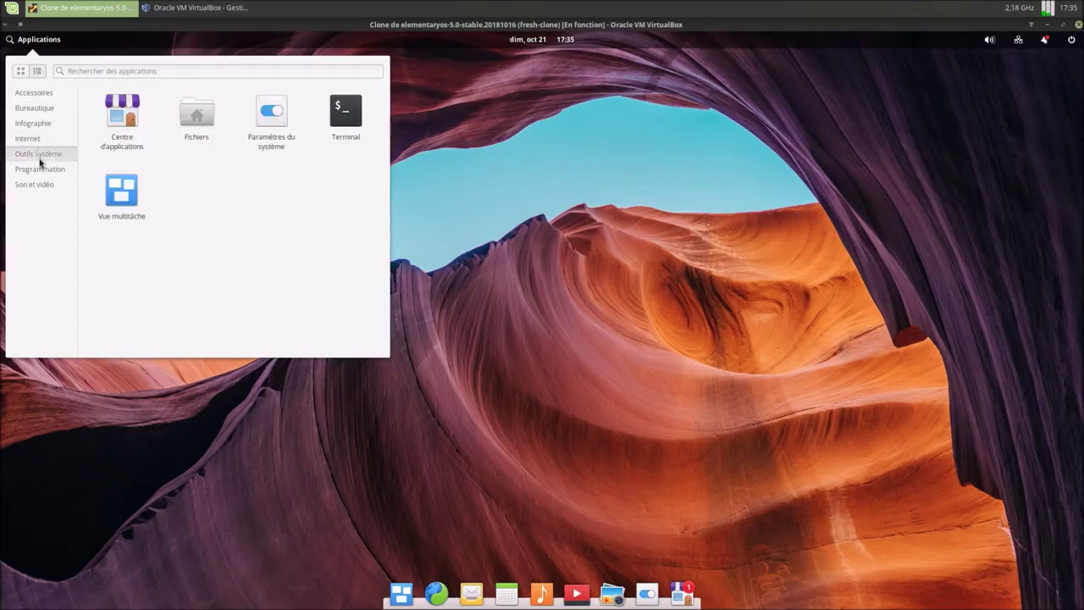
pyautogui.click(43, 170)
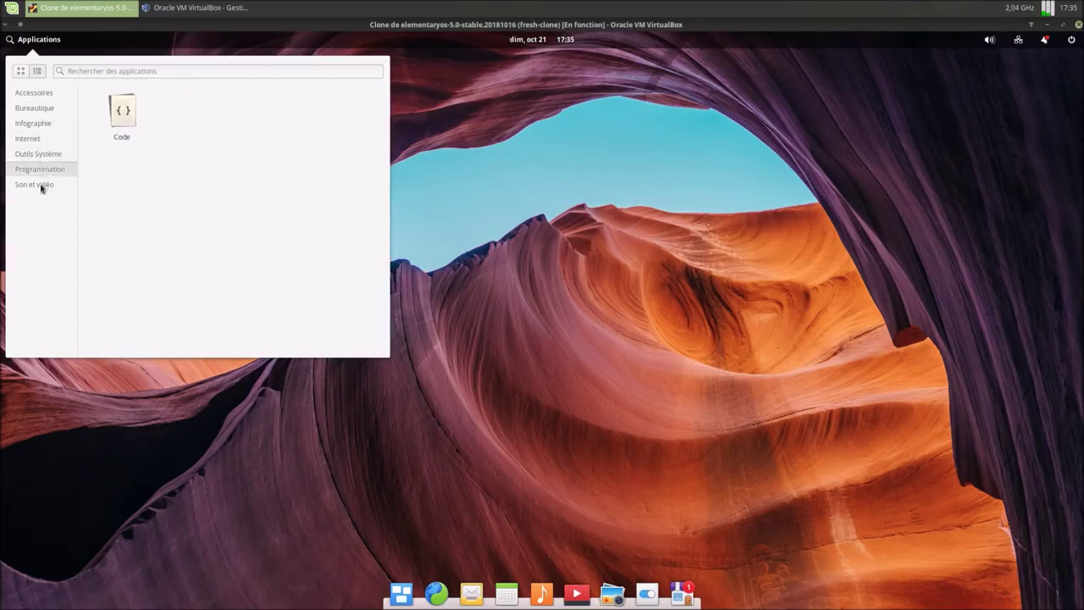
pyautogui.click(43, 186)
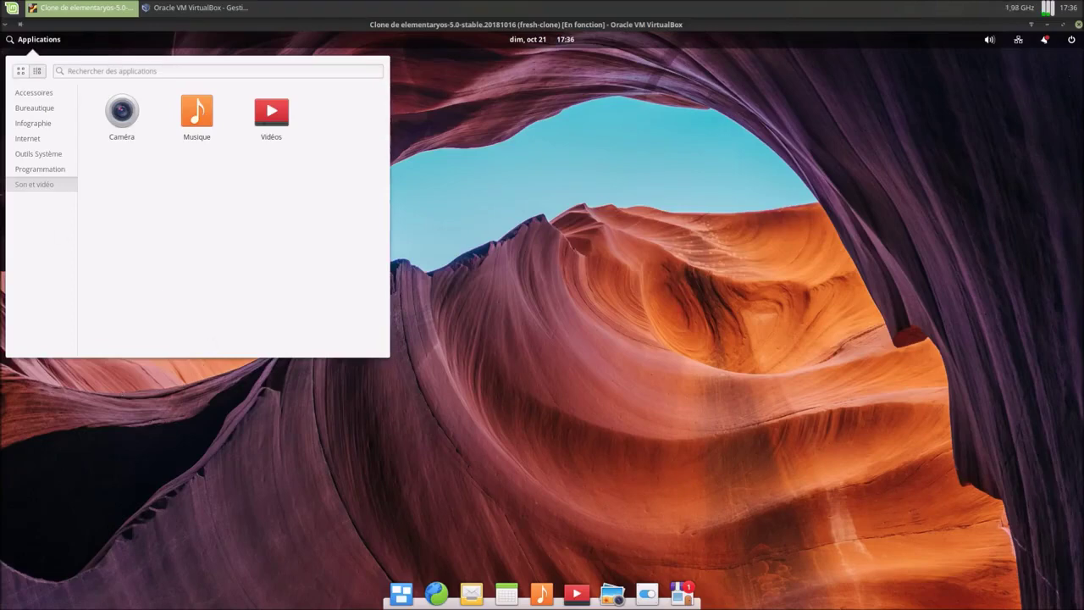
pyautogui.click(552, 215)
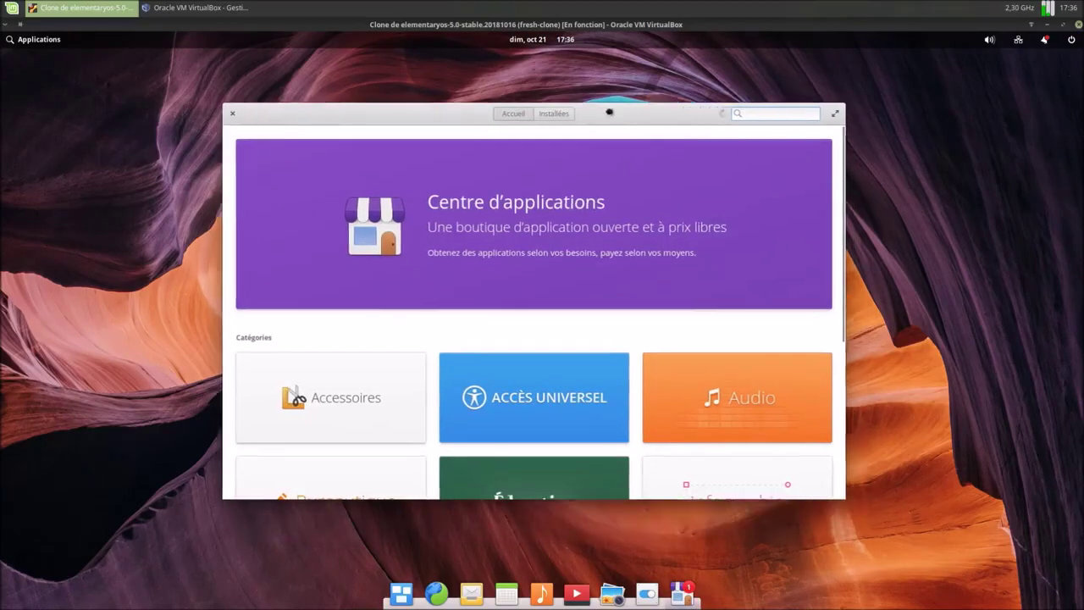
# - Review the installed applications in Centre d'applications, return to its home page and check the shortcuts of its dock icon
pyautogui.click(552, 108)
pyautogui.click(510, 108)
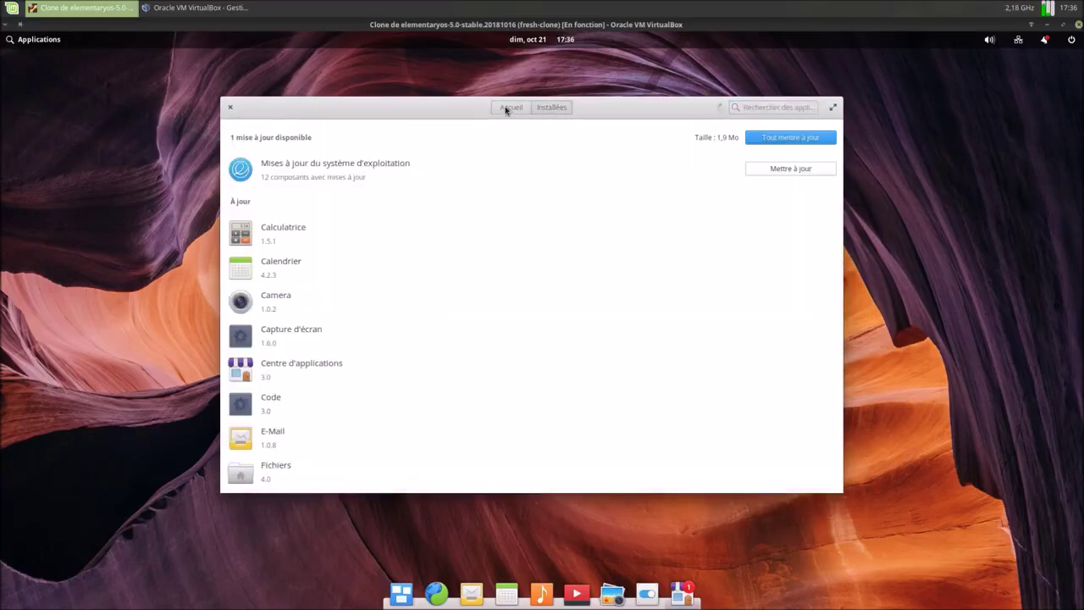
pyautogui.rightClick(690, 593)
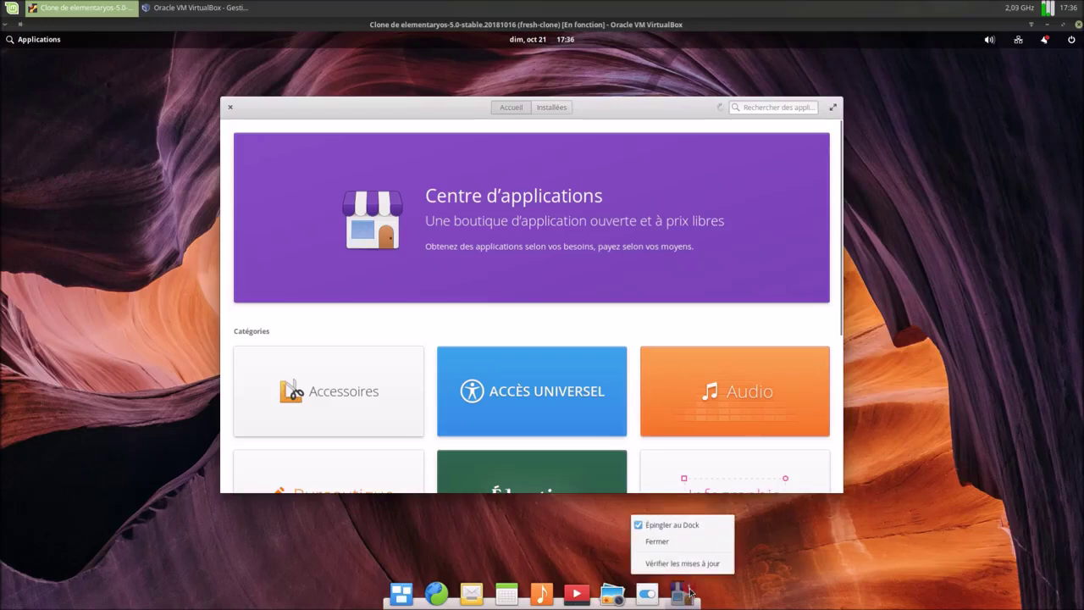
pyautogui.click(642, 127)
# - Maximise Centre d'applications and browse the free, paid and non-verified applications in the Accessoires category
pyautogui.click(834, 108)
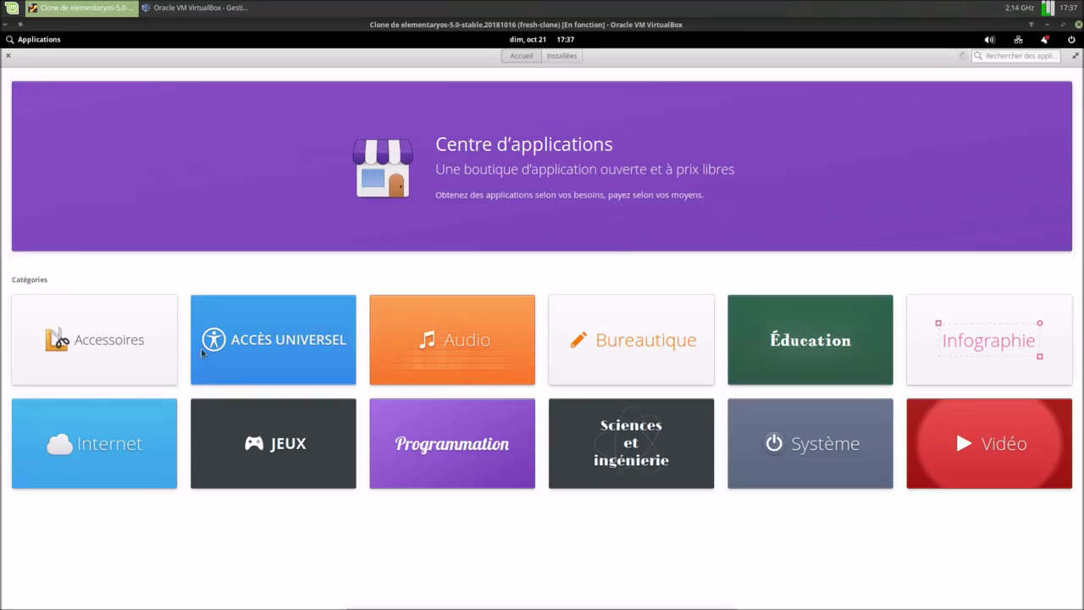
pyautogui.click(138, 343)
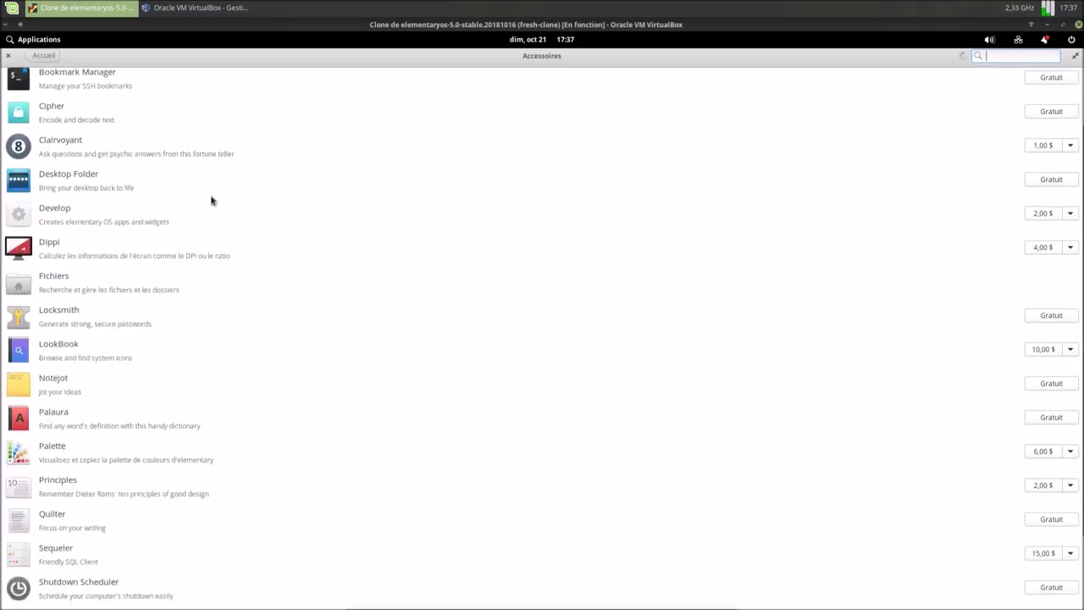
pyautogui.scroll(-10, 212, 201)
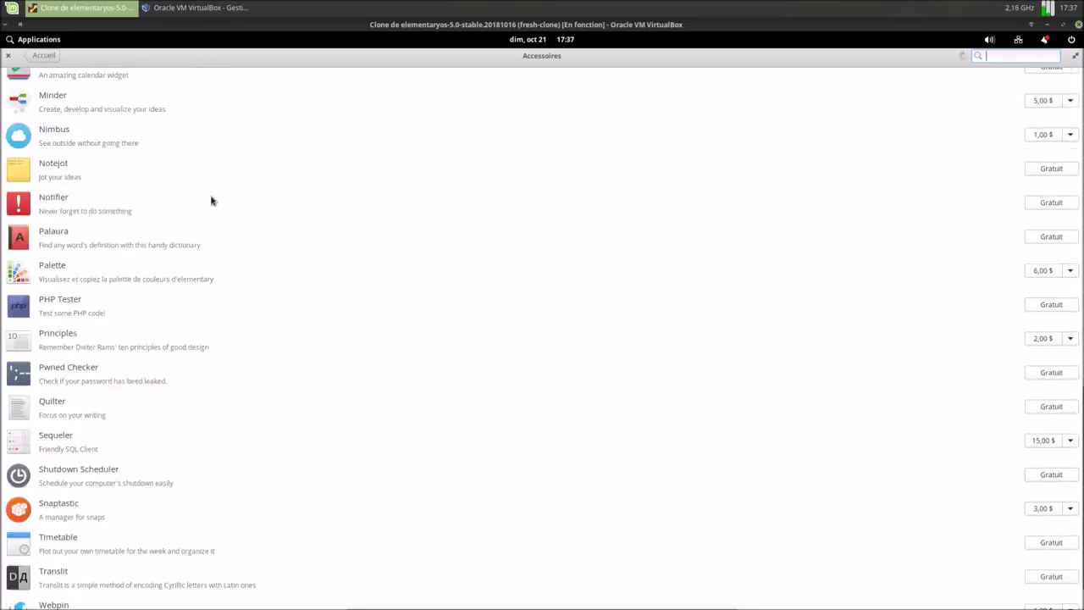
pyautogui.scroll(-4, 212, 201)
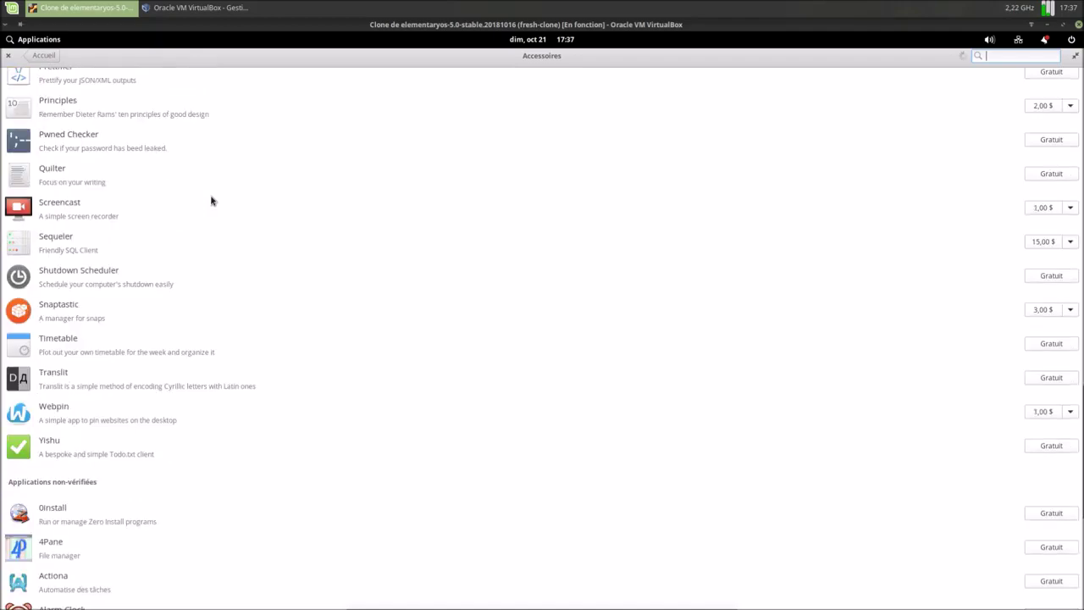
pyautogui.scroll(20, 212, 201)
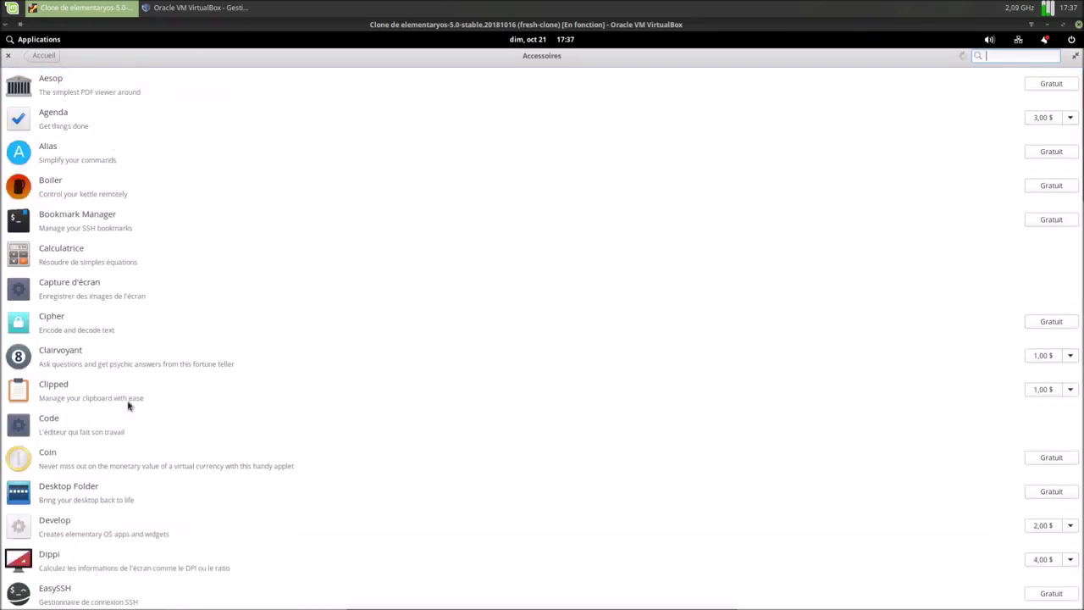
pyautogui.scroll(-1, 128, 406)
pyautogui.scroll(-8, 128, 406)
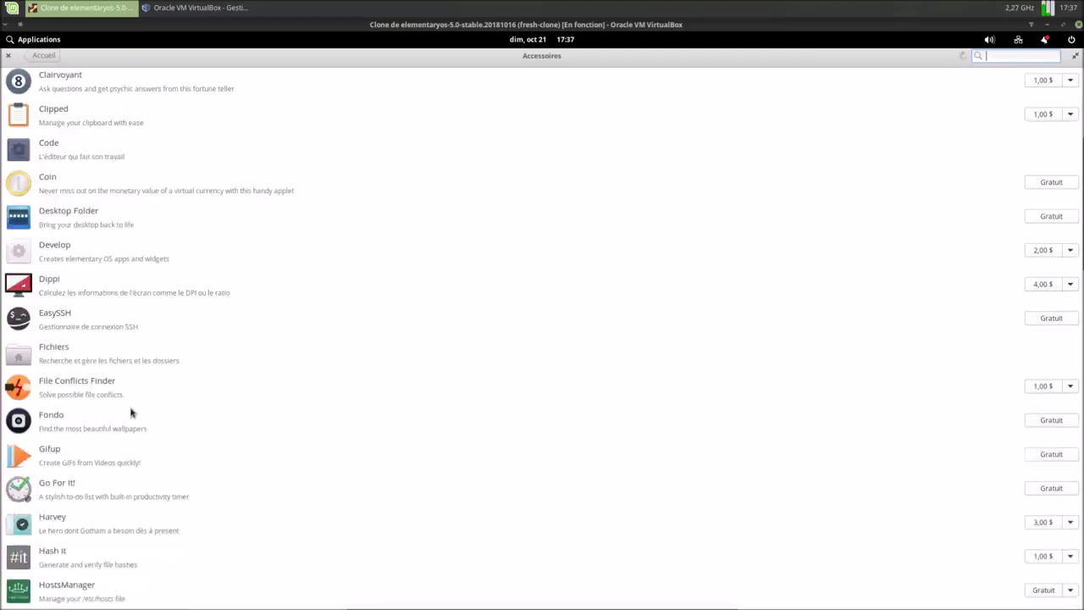
# - Browse the Accessoires apps and set the payment amount for Agenda to 0 $
pyautogui.scroll(-20, 135, 420)
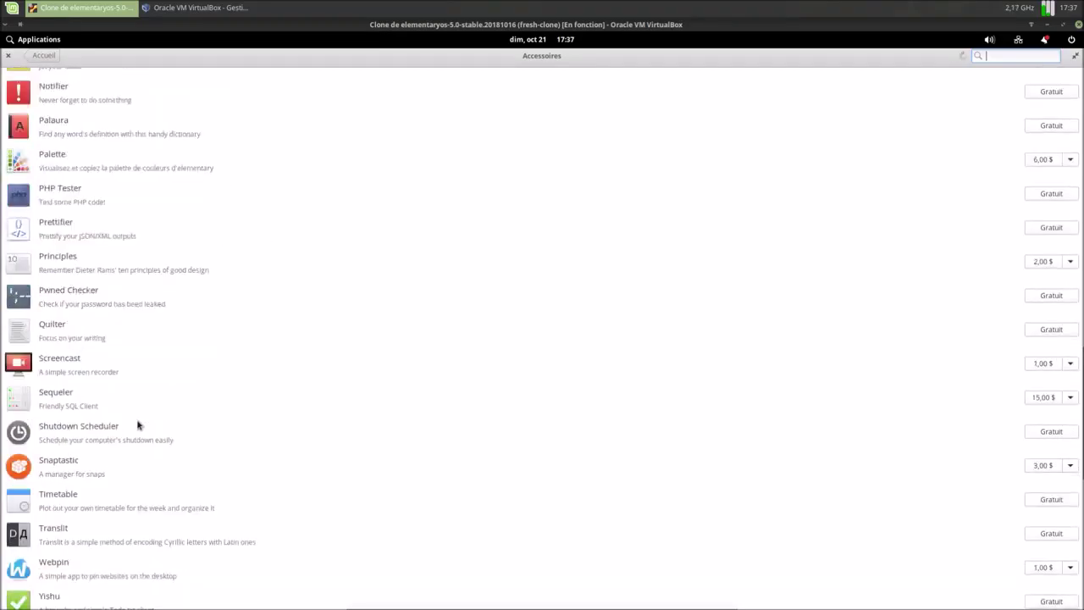
pyautogui.scroll(-2, 138, 423)
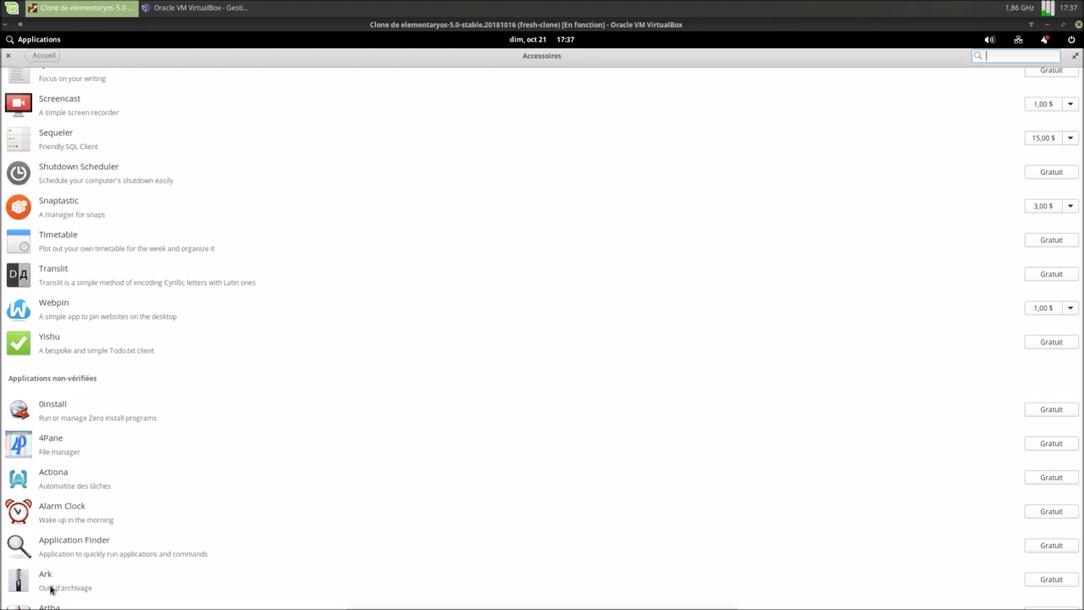
pyautogui.scroll(15, 51, 589)
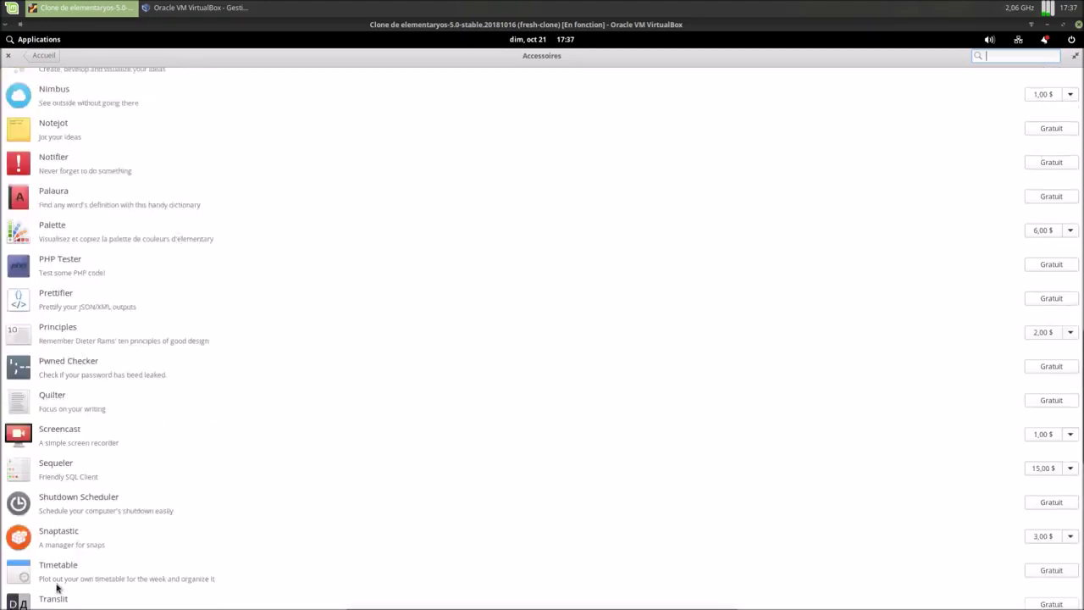
pyautogui.scroll(10, 858, 245)
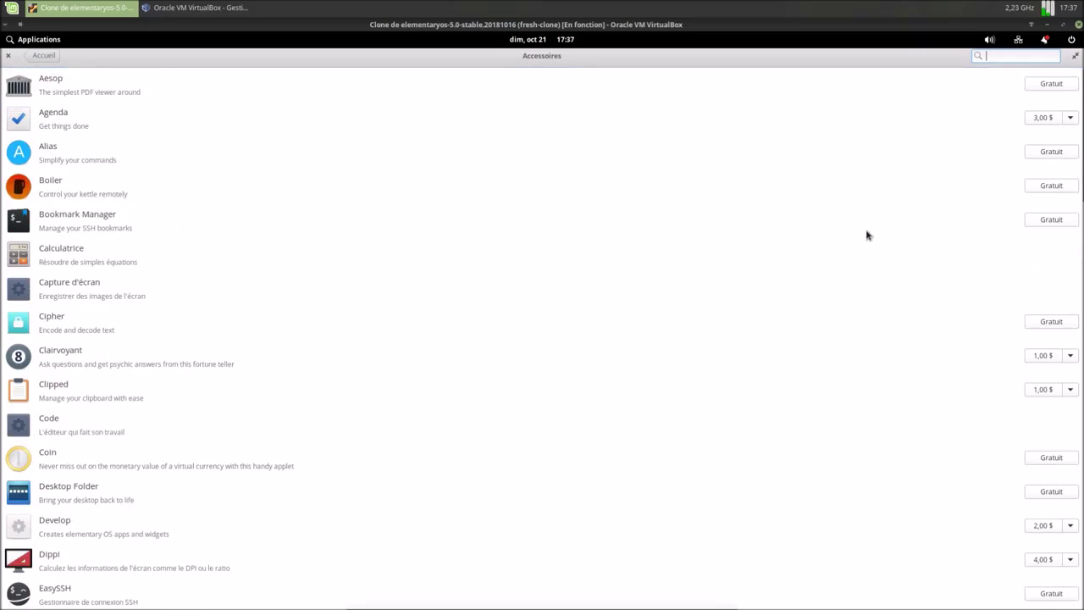
pyautogui.click(1066, 122)
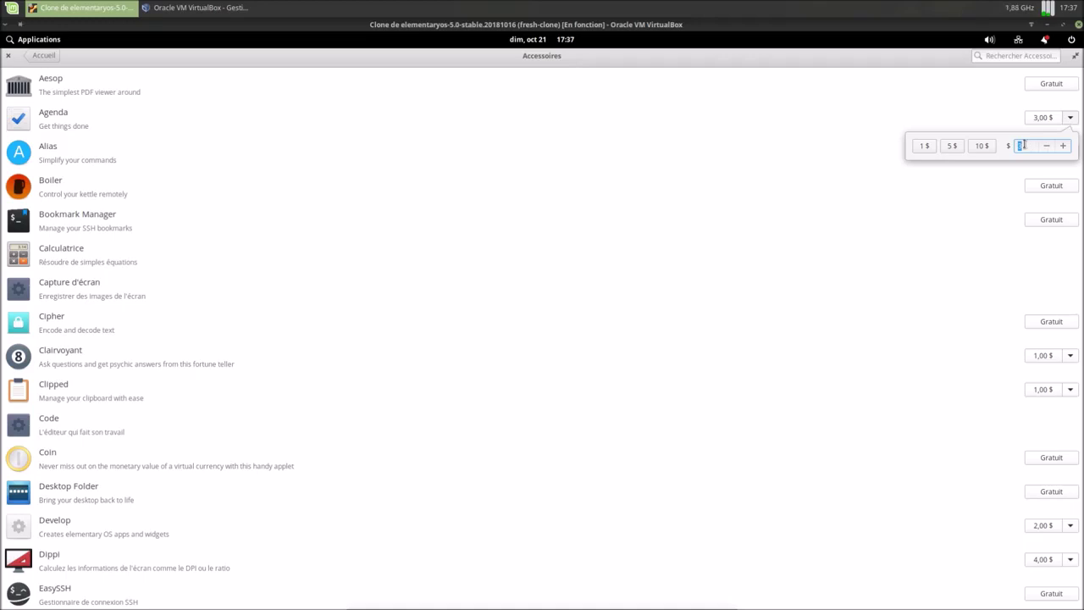
pyautogui.write('0')
pyautogui.press('Return')
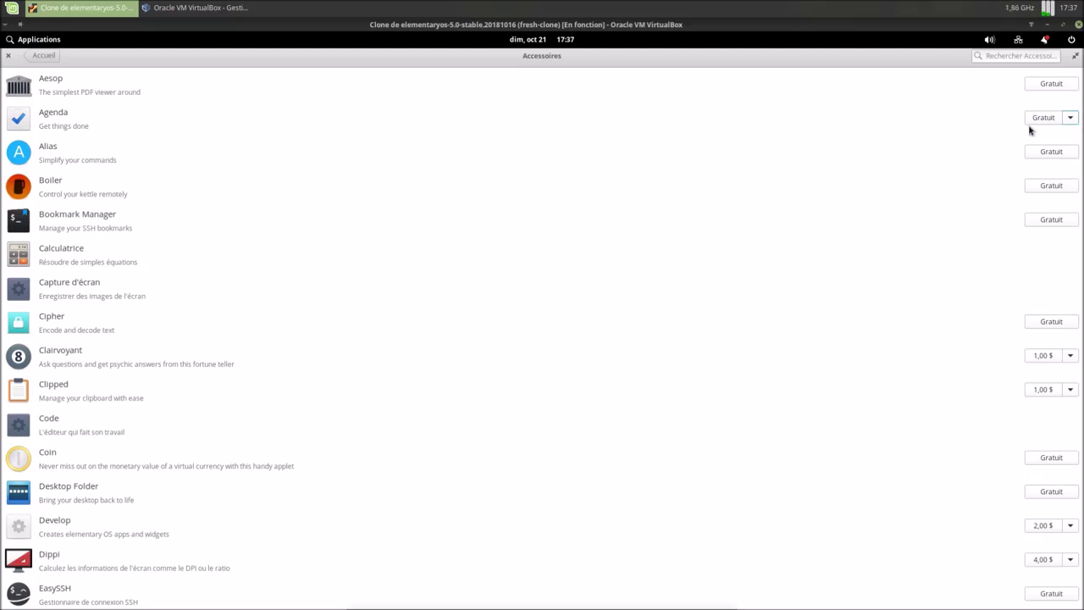
# - Install Agenda for free, authorizing the installation with the account password
pyautogui.click(1049, 118)
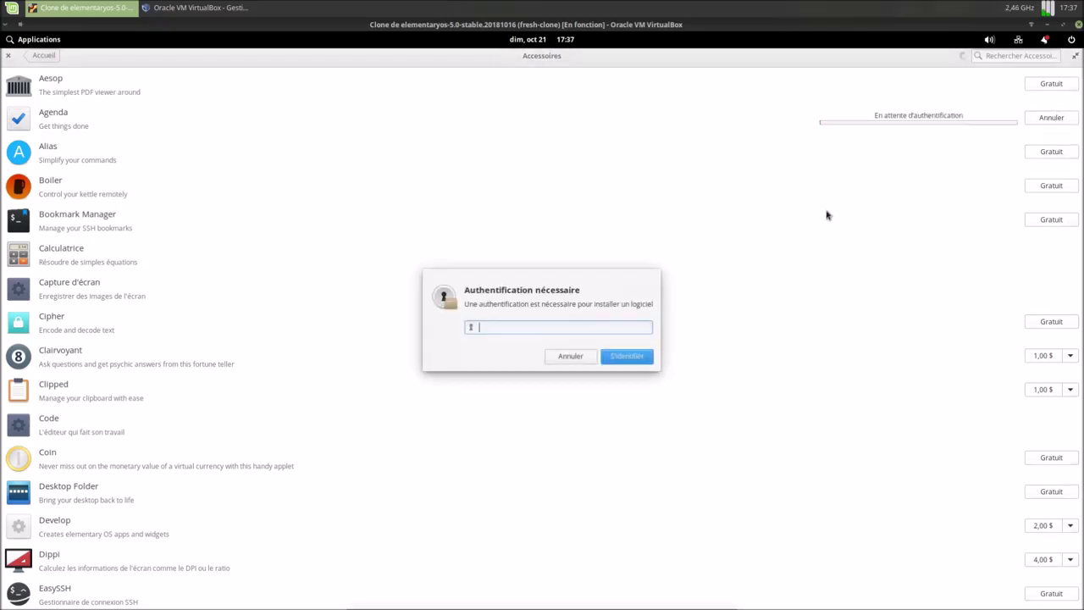
pyautogui.write('••••••')
pyautogui.press('Return')
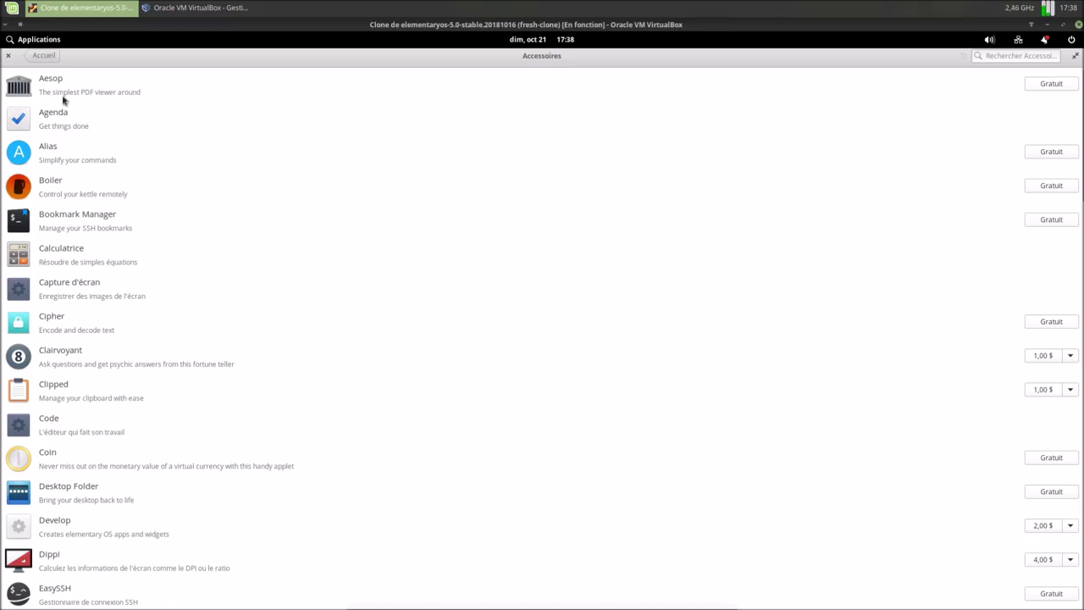
# - Return to the store's home page, restore the window to its smaller size, and launch and close the Agenda app
pyautogui.click(44, 56)
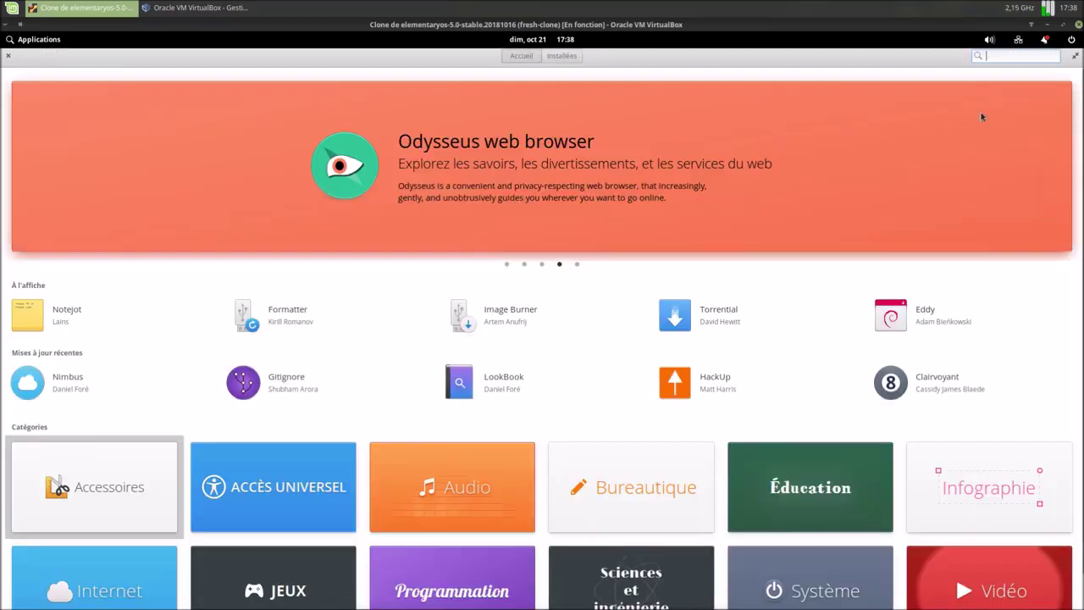
pyautogui.click(1075, 57)
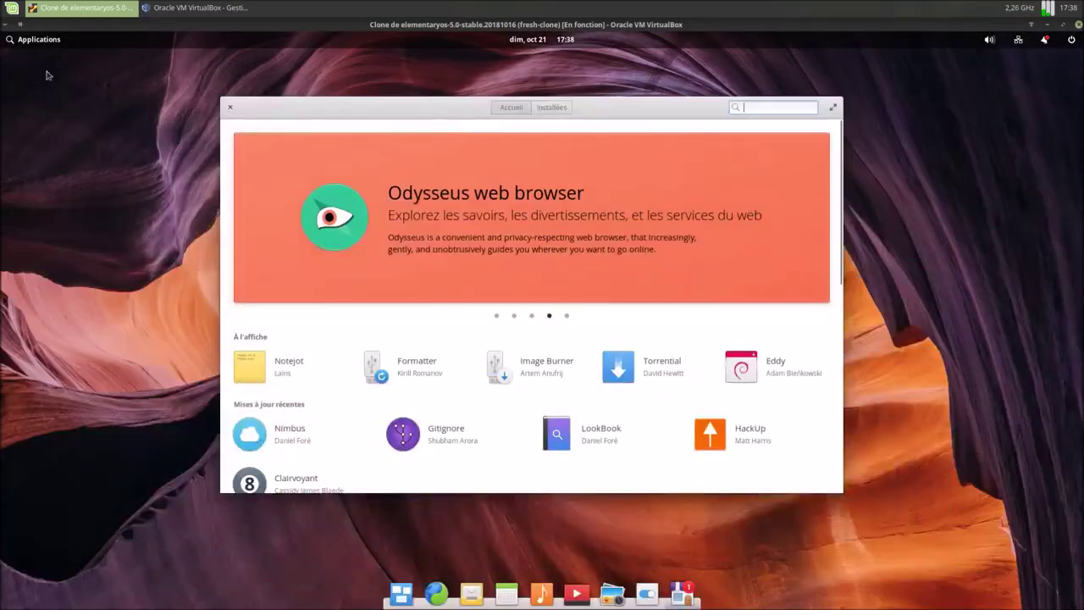
pyautogui.click(43, 40)
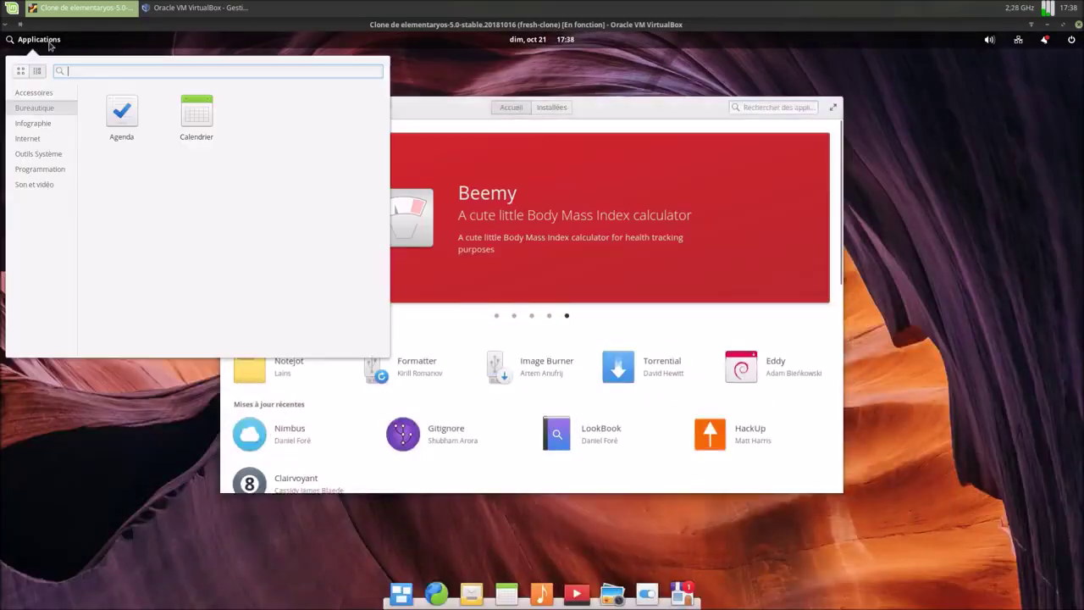
pyautogui.click(123, 123)
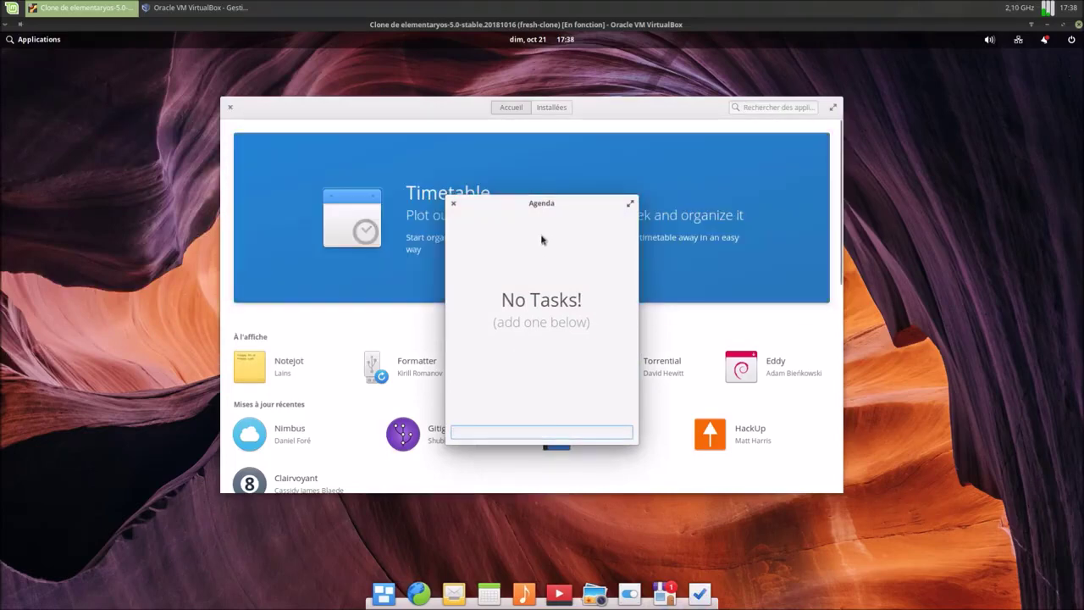
pyautogui.click(453, 205)
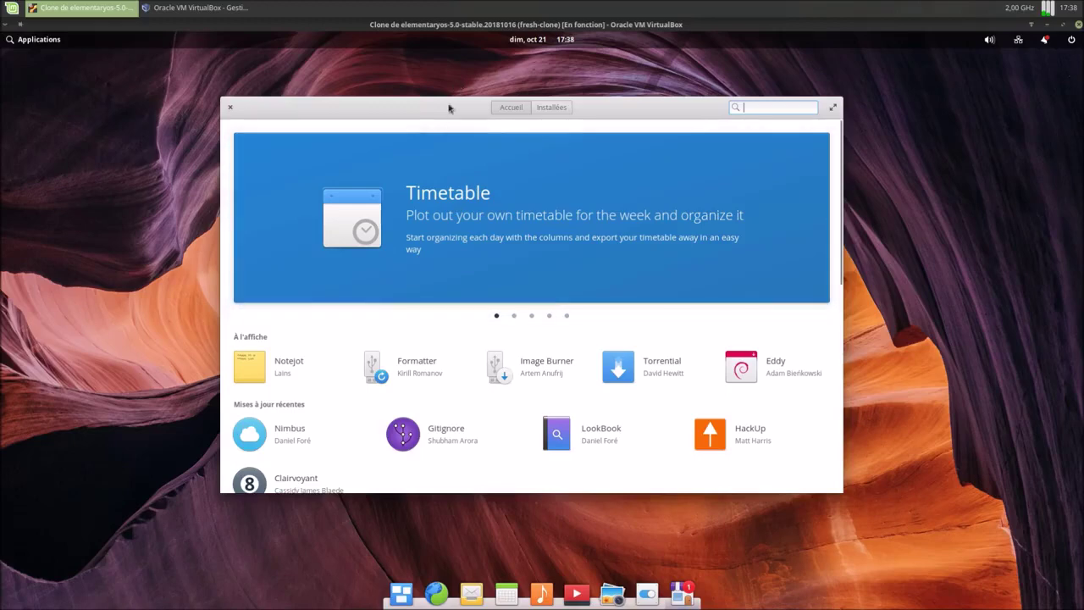
# - Search the app store for "libre", view the results in a maximized window and clear the search
pyautogui.moveTo(449, 109)
pyautogui.mouseDown()
pyautogui.moveTo(436, 113)
pyautogui.moveTo(443, 119)
pyautogui.mouseUp()
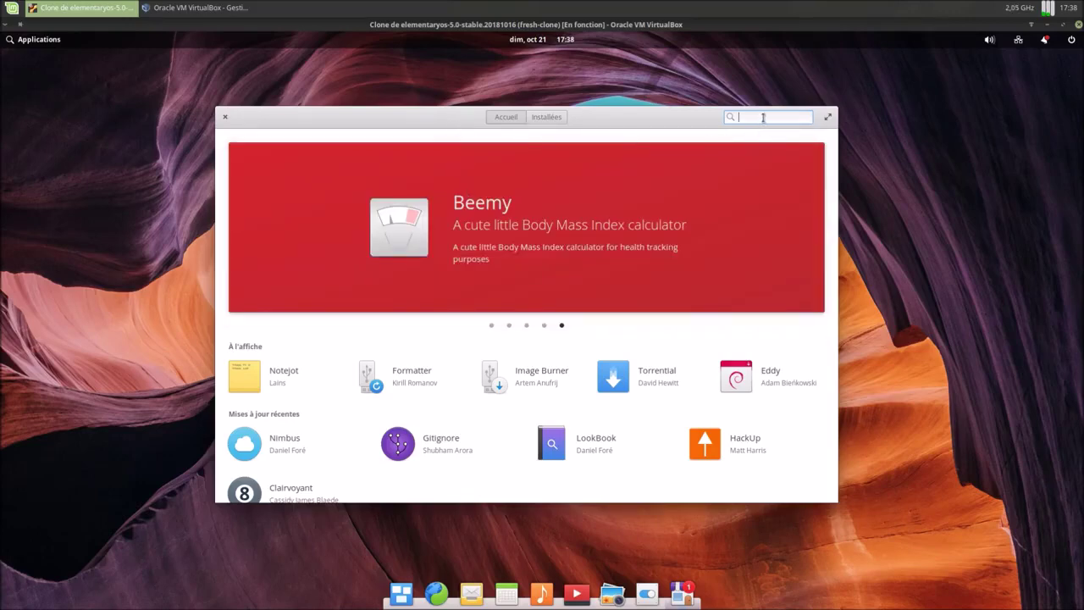
pyautogui.write('libre')
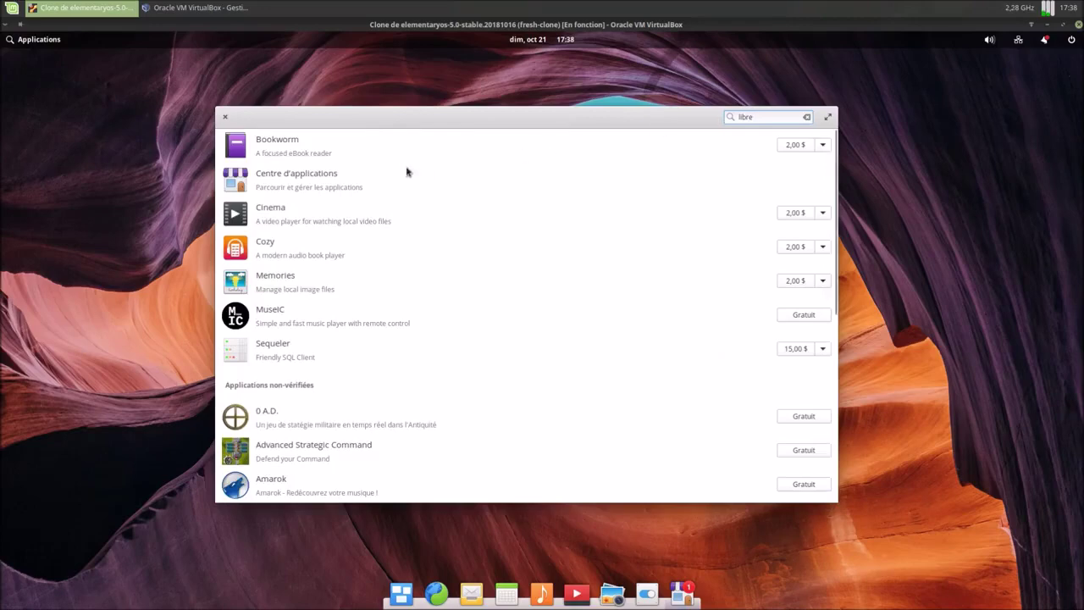
pyautogui.click(828, 117)
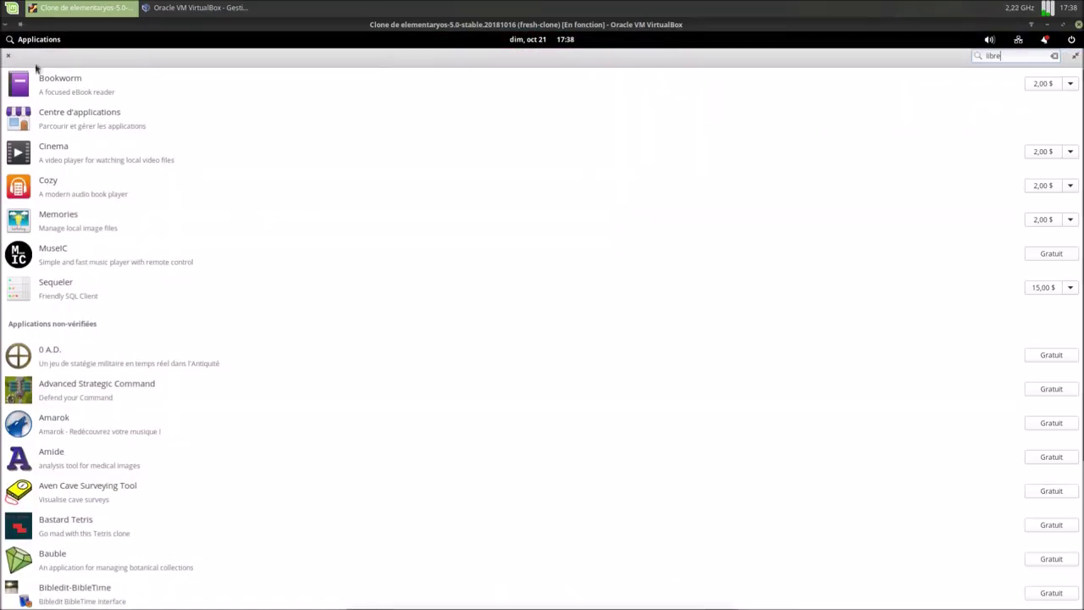
pyautogui.click(1054, 56)
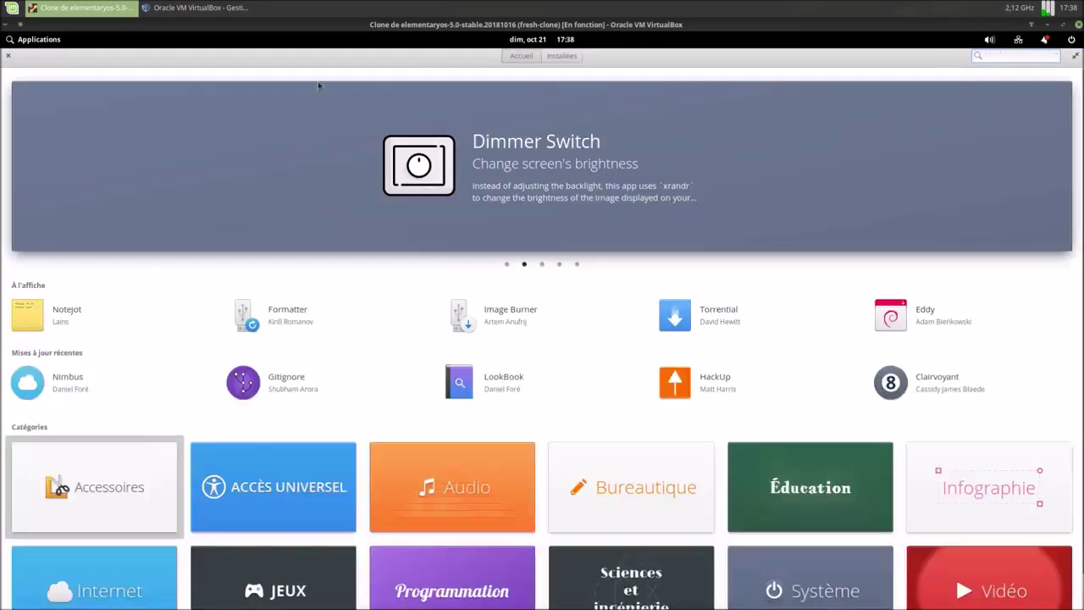
# - Browse the Bureautique category and search within it for "office"
pyautogui.scroll(-1, 454, 469)
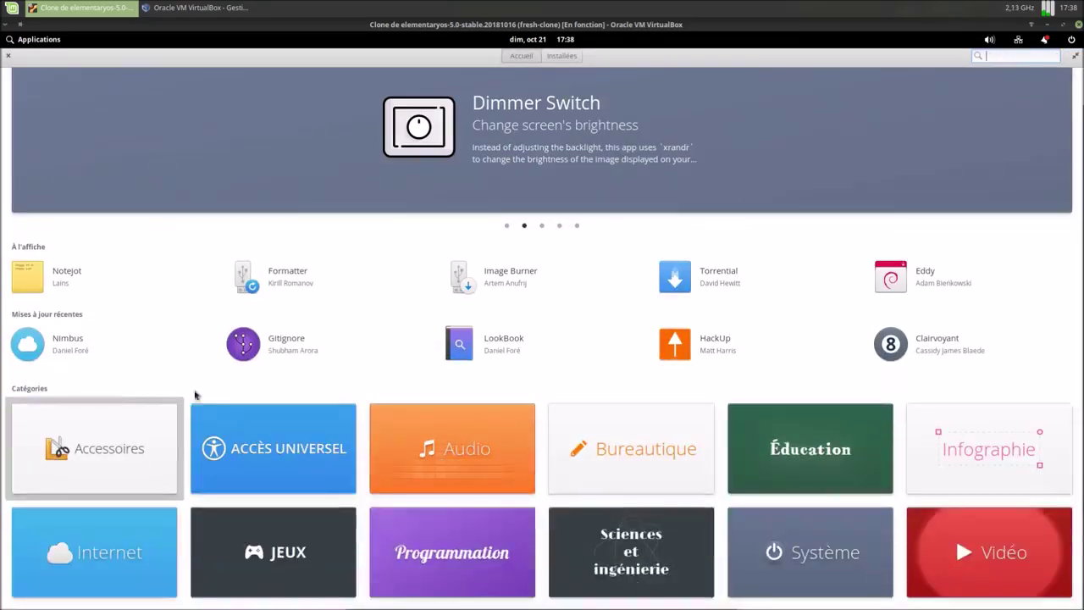
pyautogui.click(600, 446)
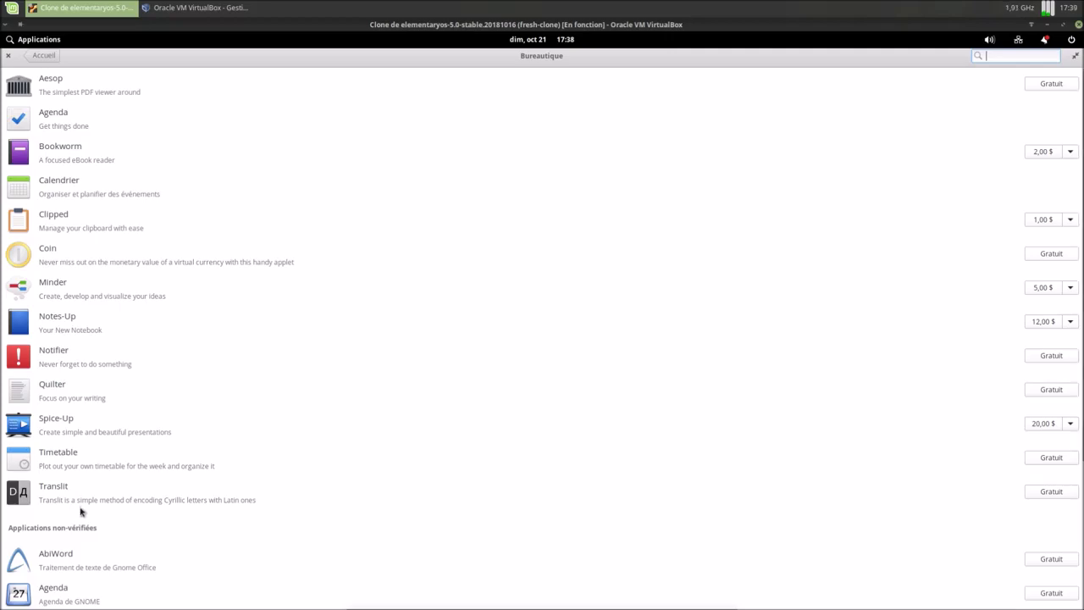
pyautogui.scroll(-10, 83, 508)
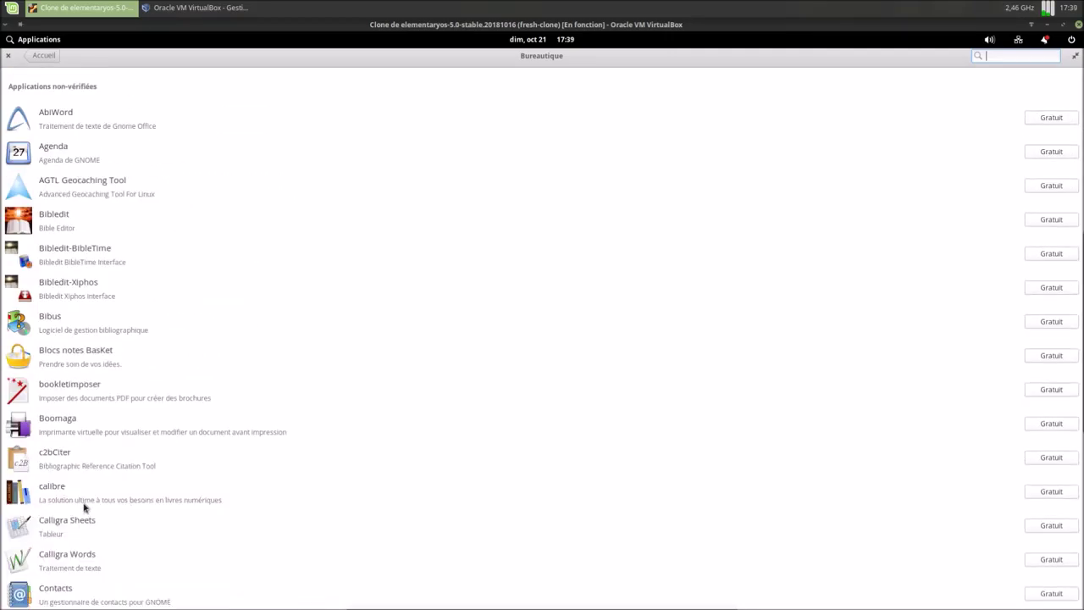
pyautogui.scroll(-8, 83, 506)
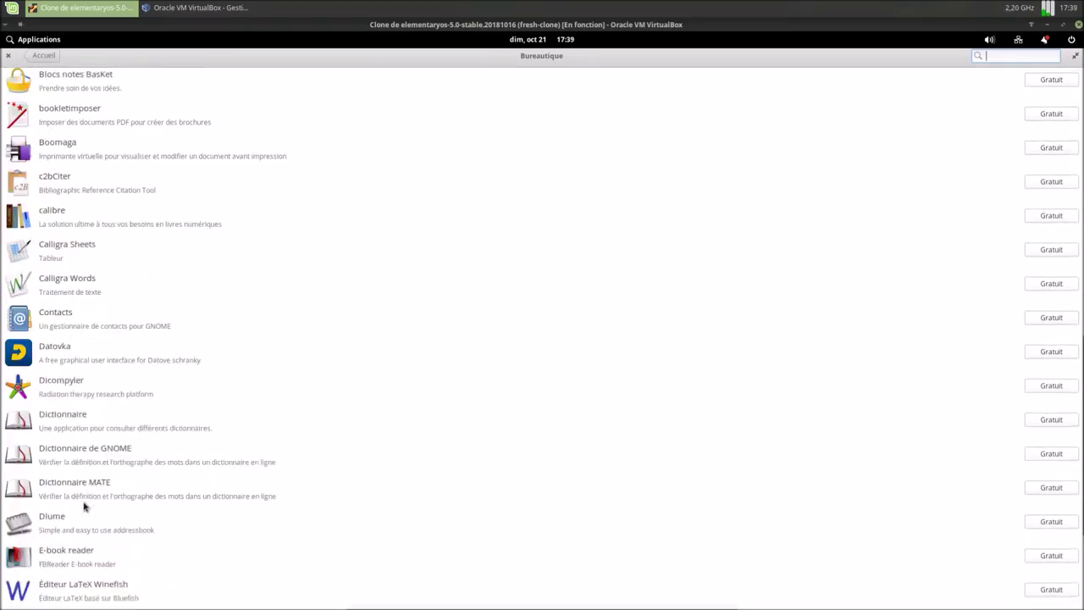
pyautogui.scroll(-9, 83, 506)
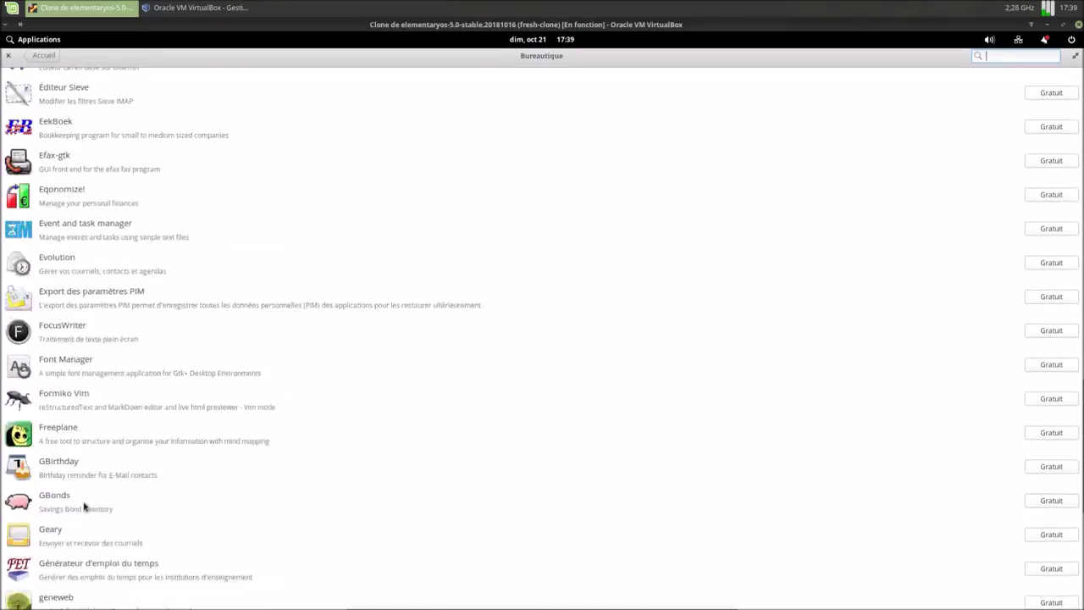
pyautogui.scroll(-10, 83, 507)
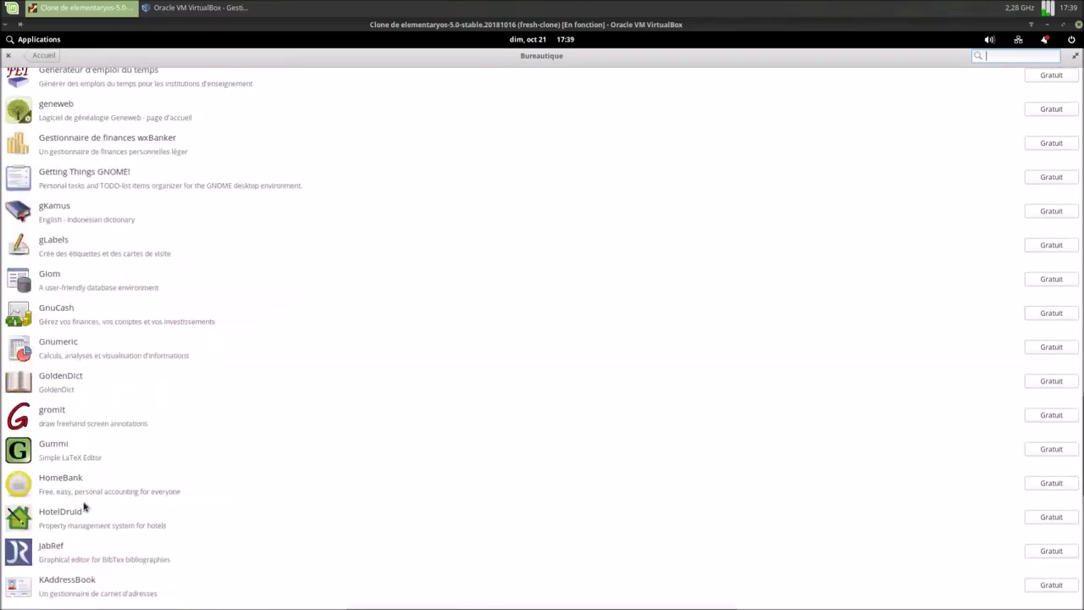
pyautogui.scroll(-4, 83, 506)
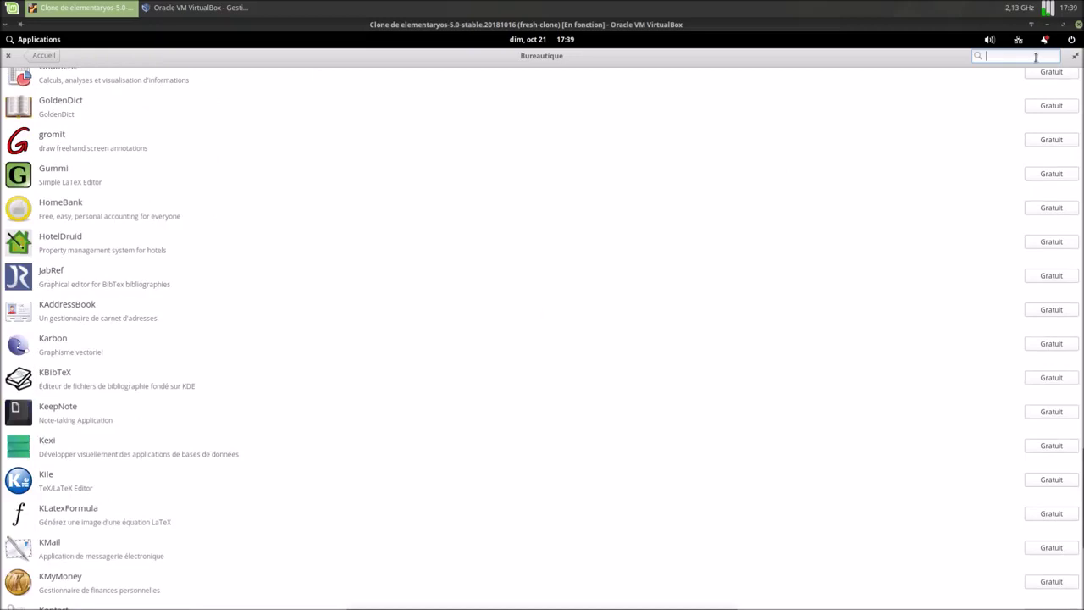
pyautogui.write('office')
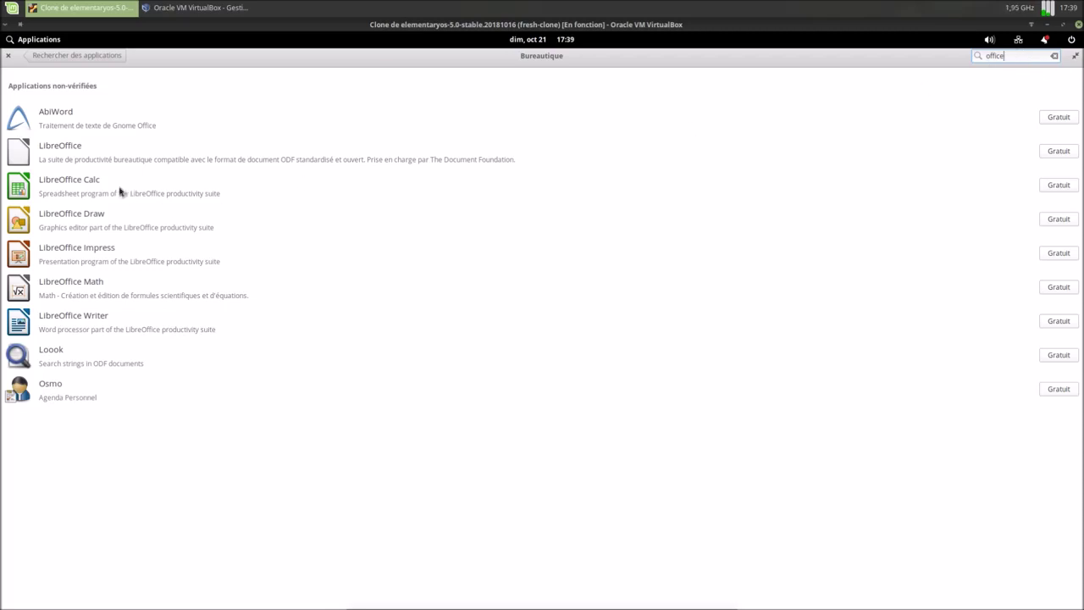
# - Install LibreOffice from its detail page, and restore and reposition the store window on the desktop
pyautogui.click(69, 156)
pyautogui.click(747, 103)
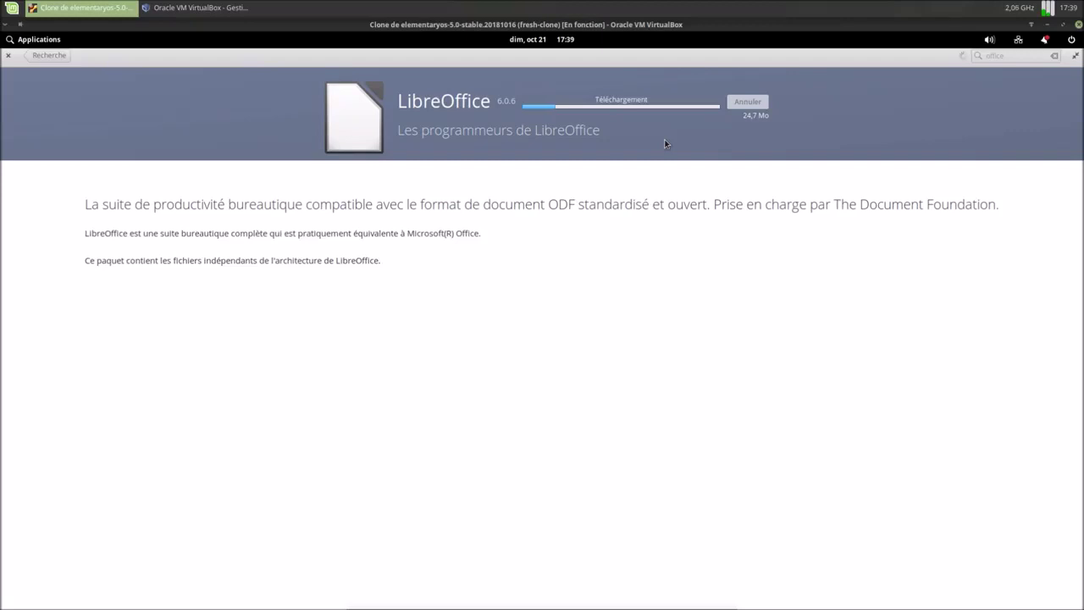
pyautogui.click(1075, 56)
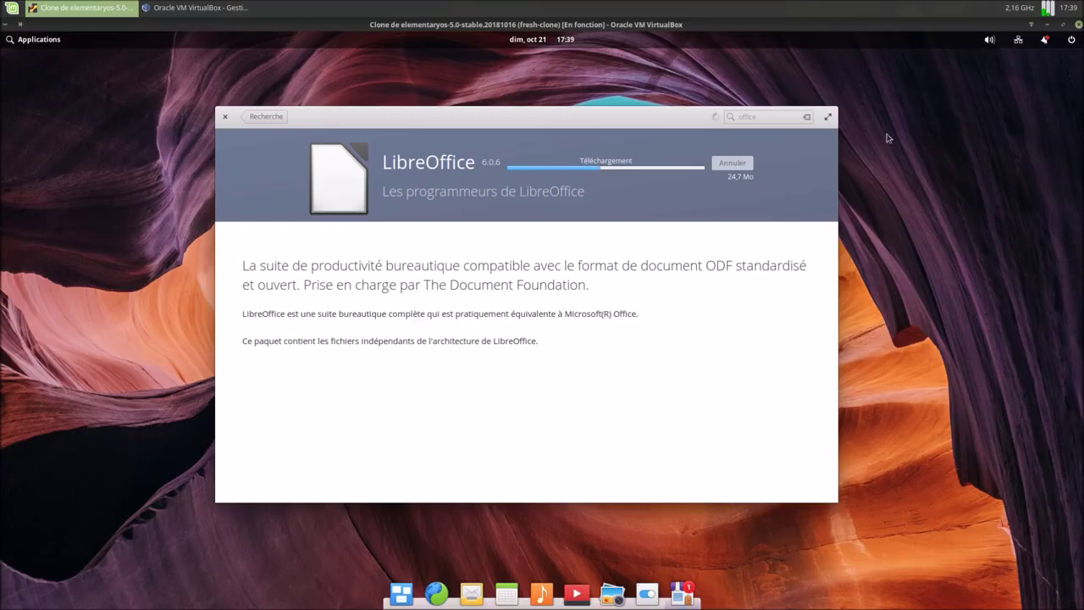
pyautogui.moveTo(486, 119); pyautogui.dragTo(725, 77)
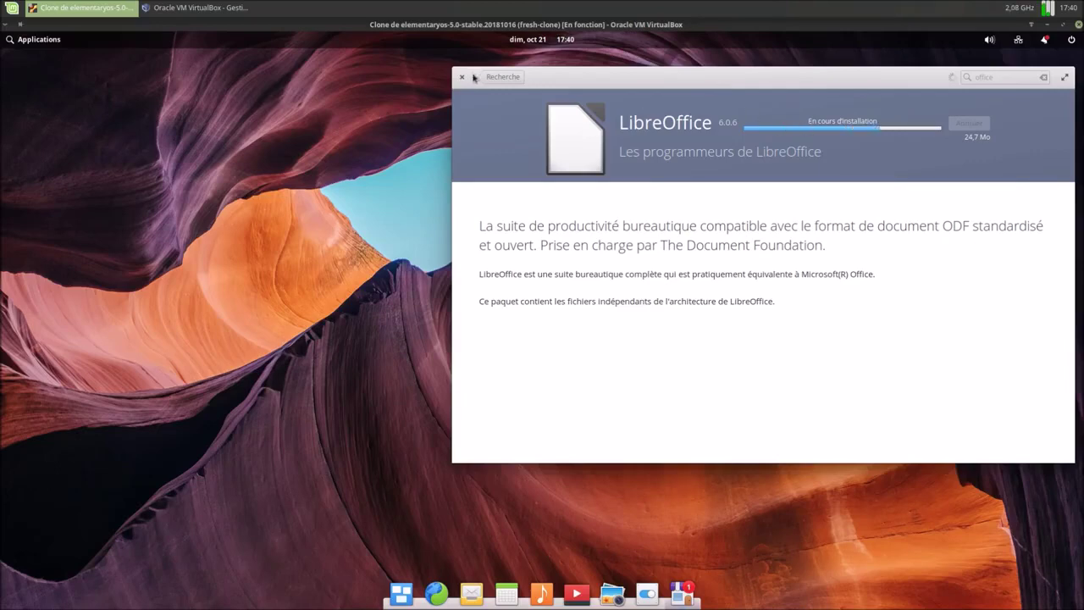
# - Go back to the search results, reopen the LibreOffice detail page and launch the installed suite
pyautogui.click(513, 79)
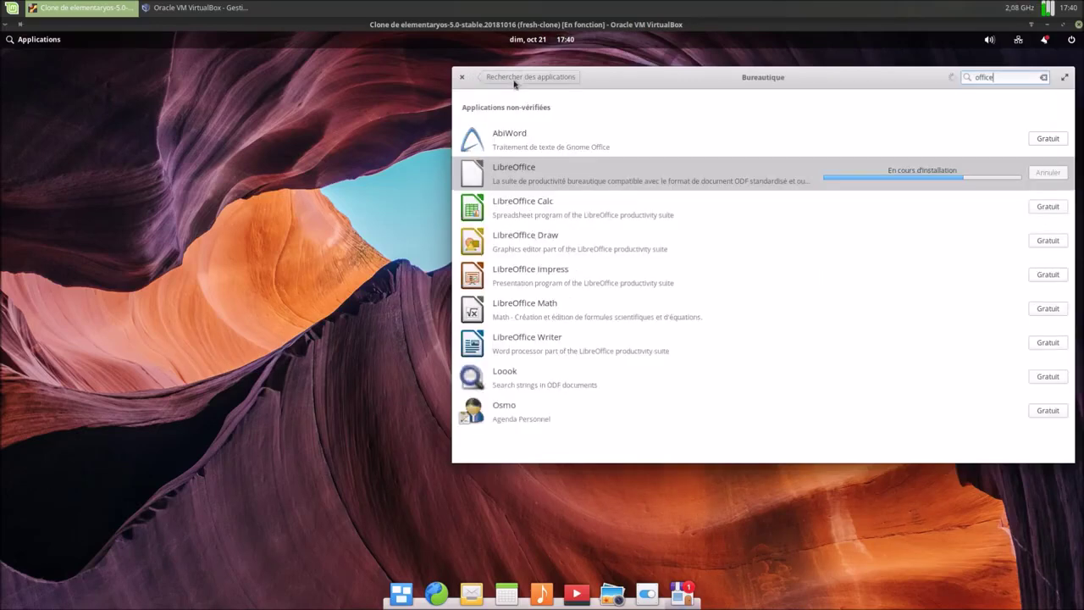
pyautogui.click(733, 174)
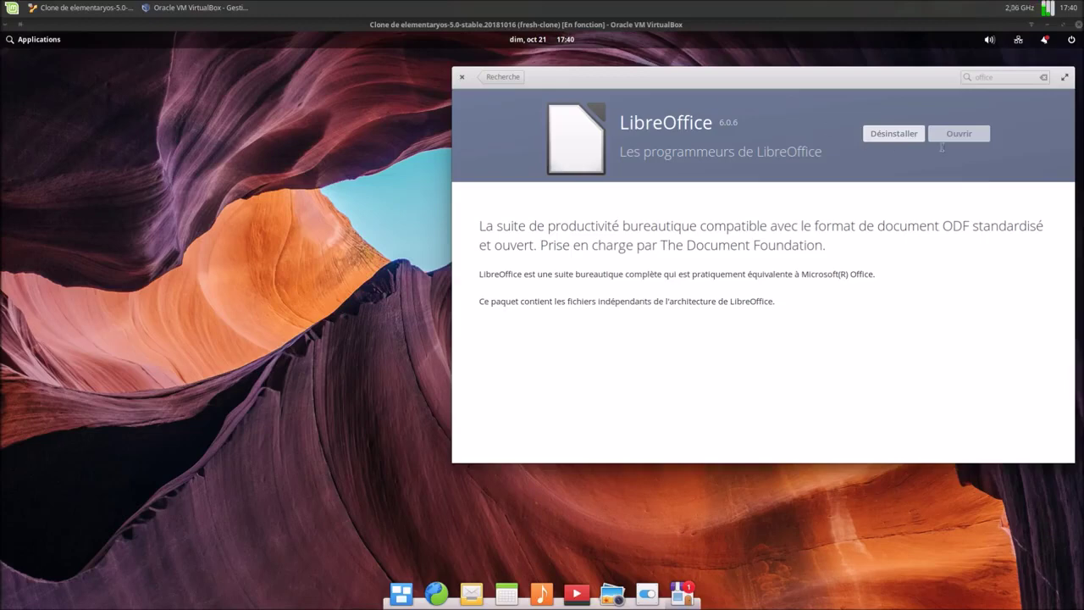
pyautogui.click(950, 139)
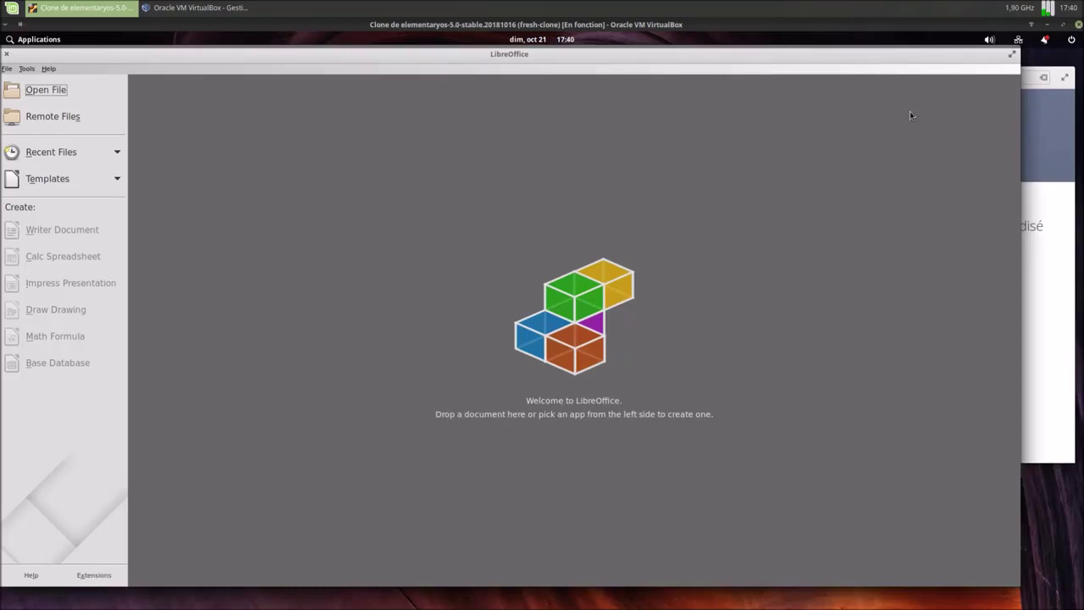
# - Reposition the LibreOffice start window and maximize it
pyautogui.click(1039, 117)
pyautogui.click(412, 61)
pyautogui.moveTo(450, 61); pyautogui.dragTo(426, 63)
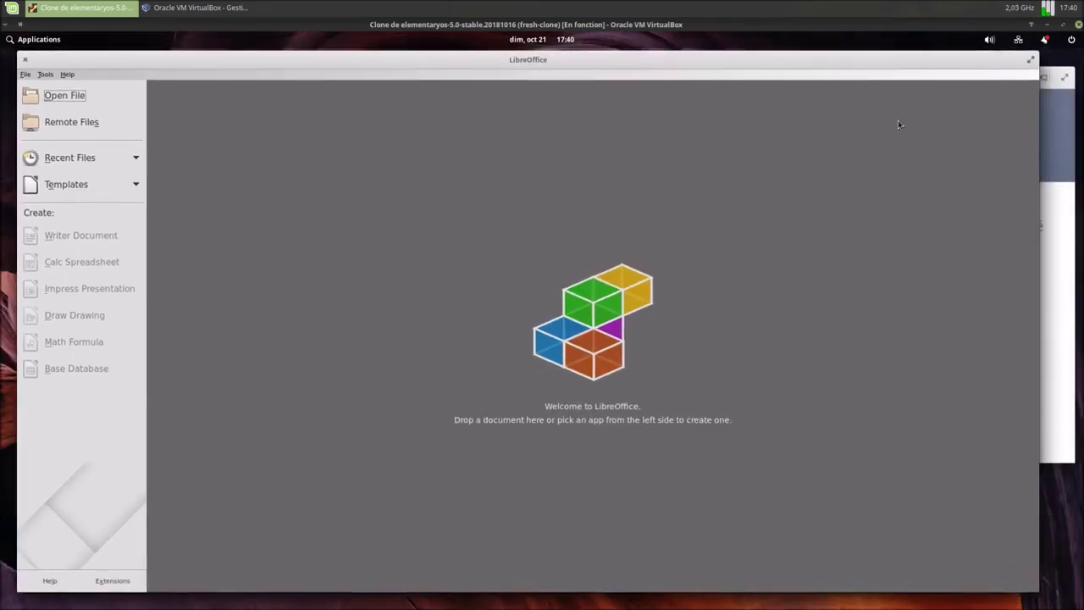
pyautogui.click(1030, 60)
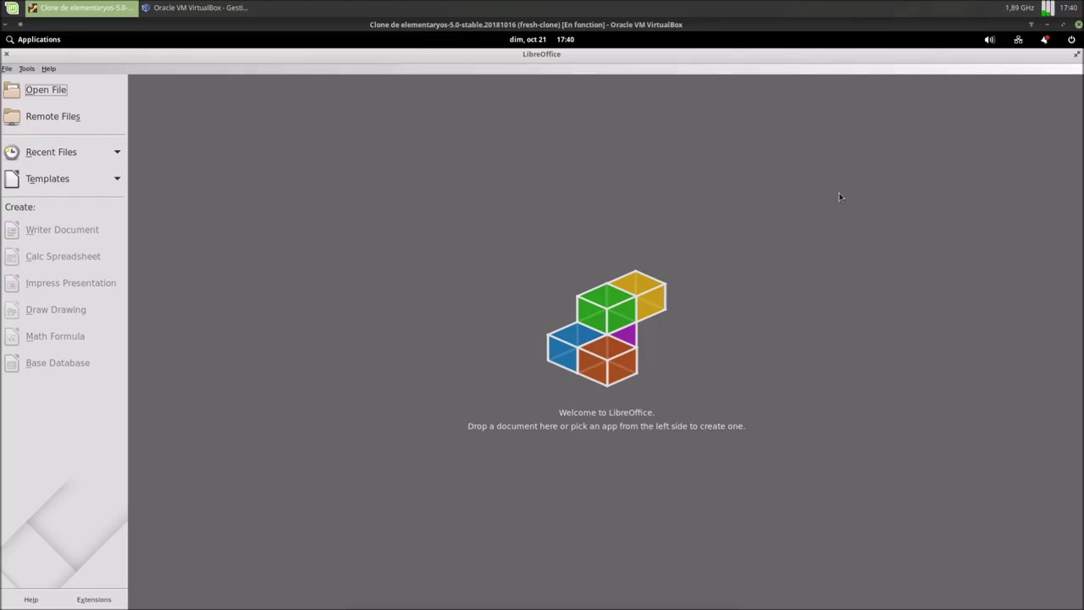
# - Switch back to the app store, return to the search results and install LibreOffice Writer from its detail page
pyautogui.hotkey('alt', 'Tab')
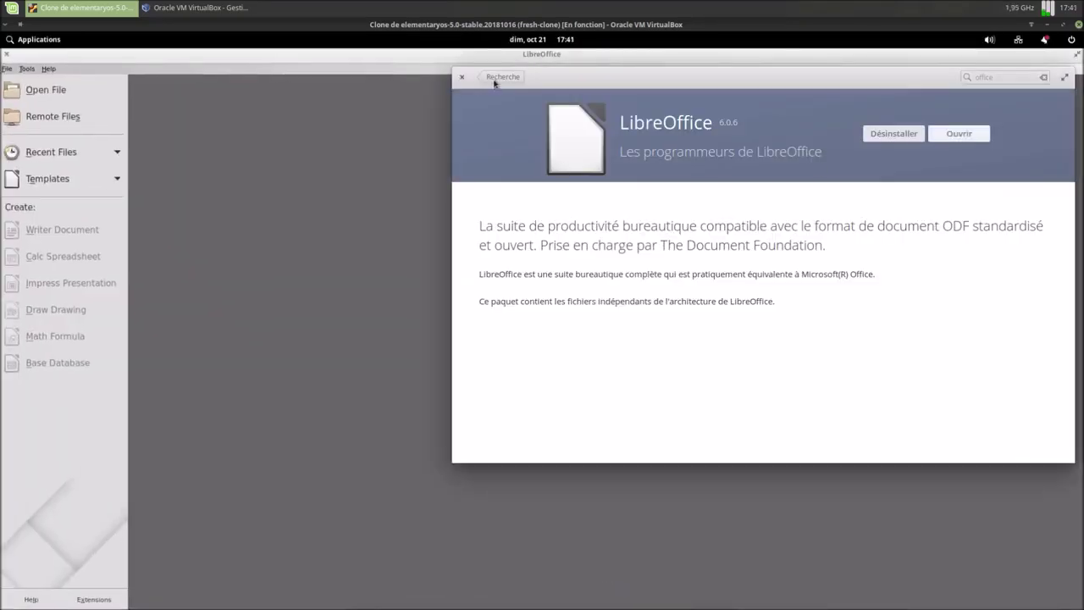
pyautogui.click(496, 81)
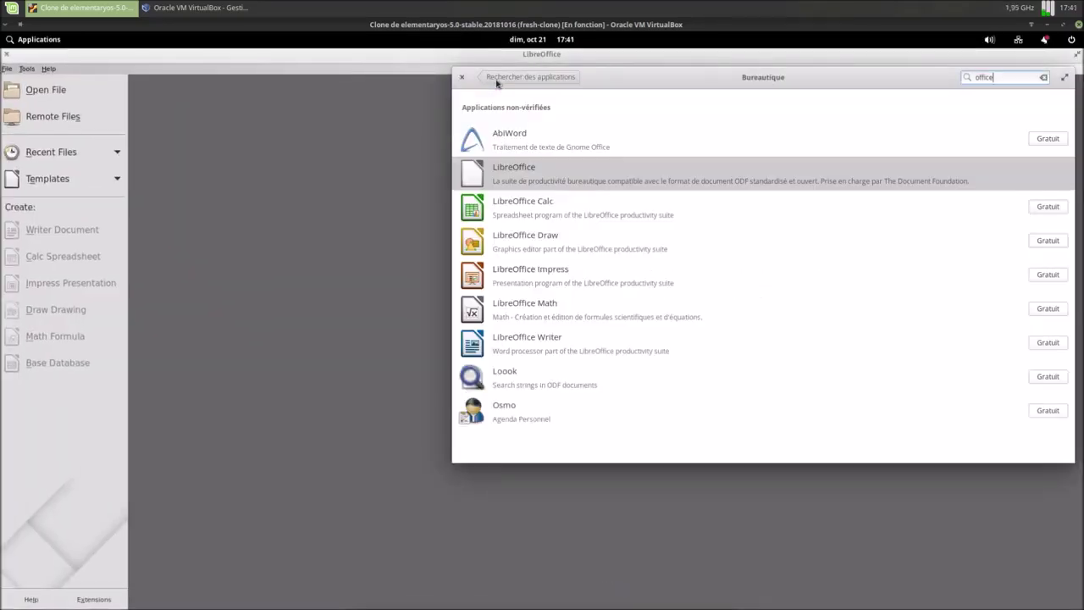
pyautogui.click(540, 340)
pyautogui.click(962, 122)
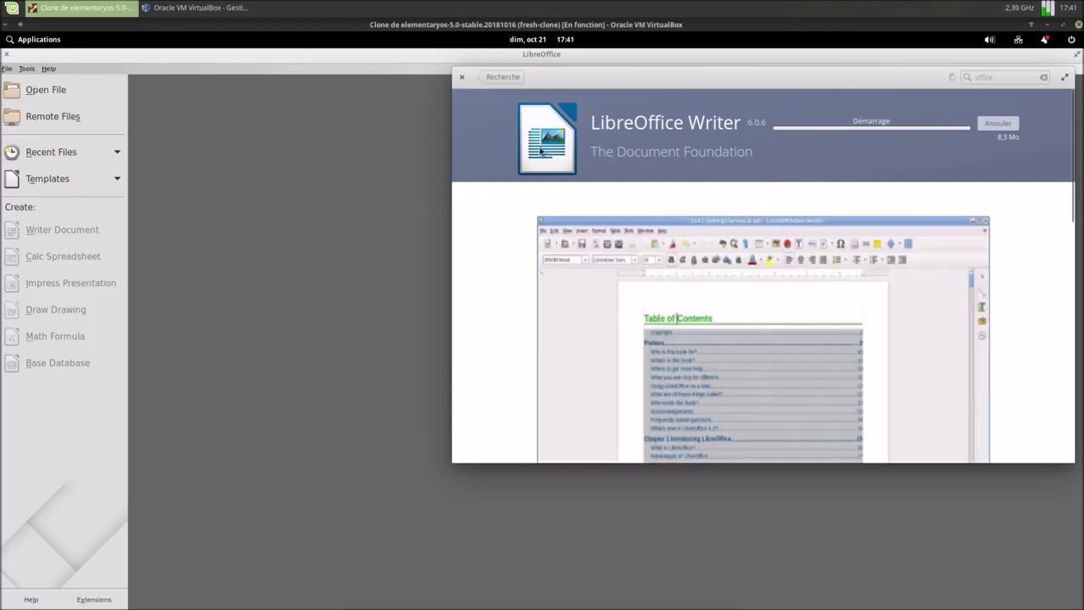
# - Install LibreOffice Impress from its detail page, check its progress there and return to the search results
pyautogui.click(519, 76)
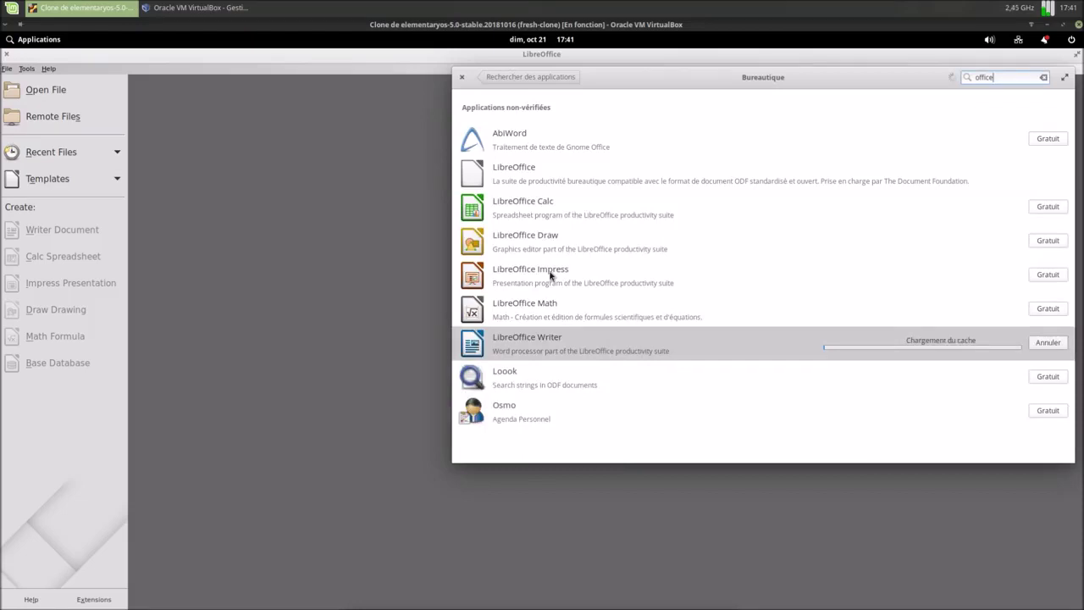
pyautogui.click(551, 275)
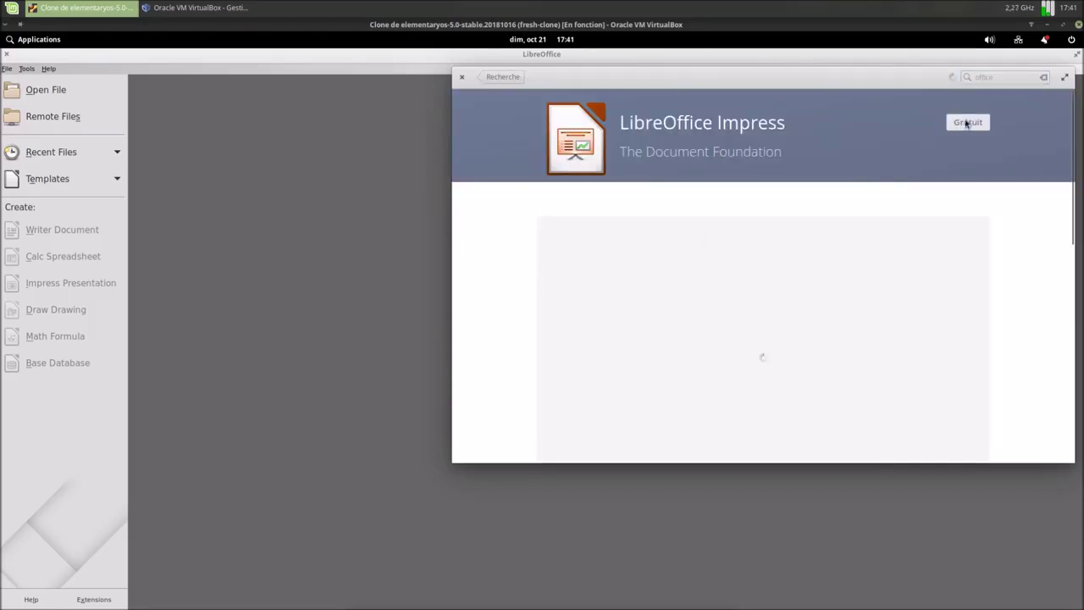
pyautogui.click(966, 123)
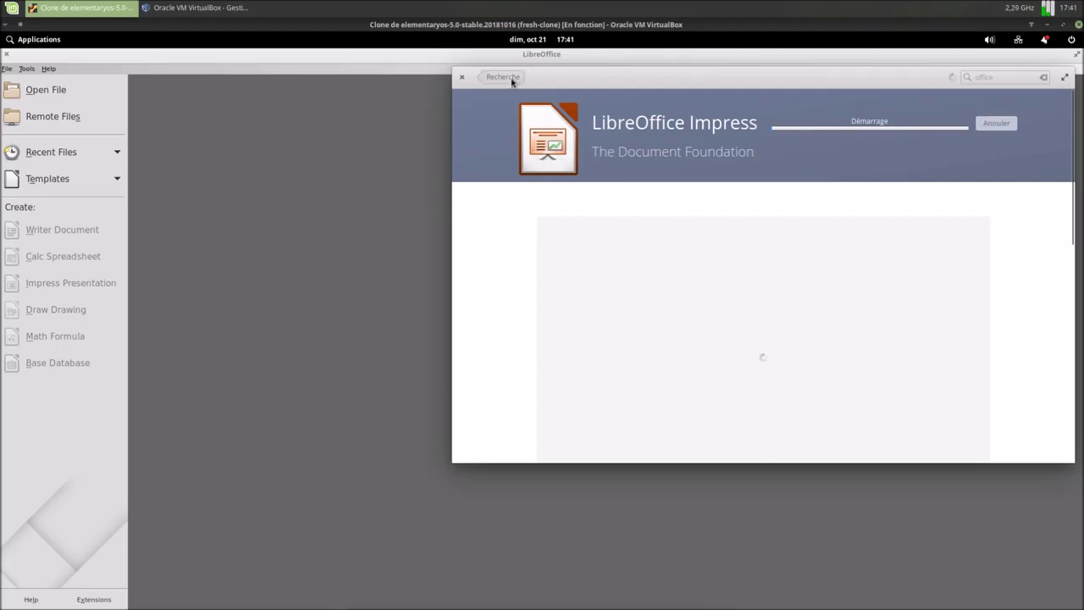
pyautogui.click(510, 79)
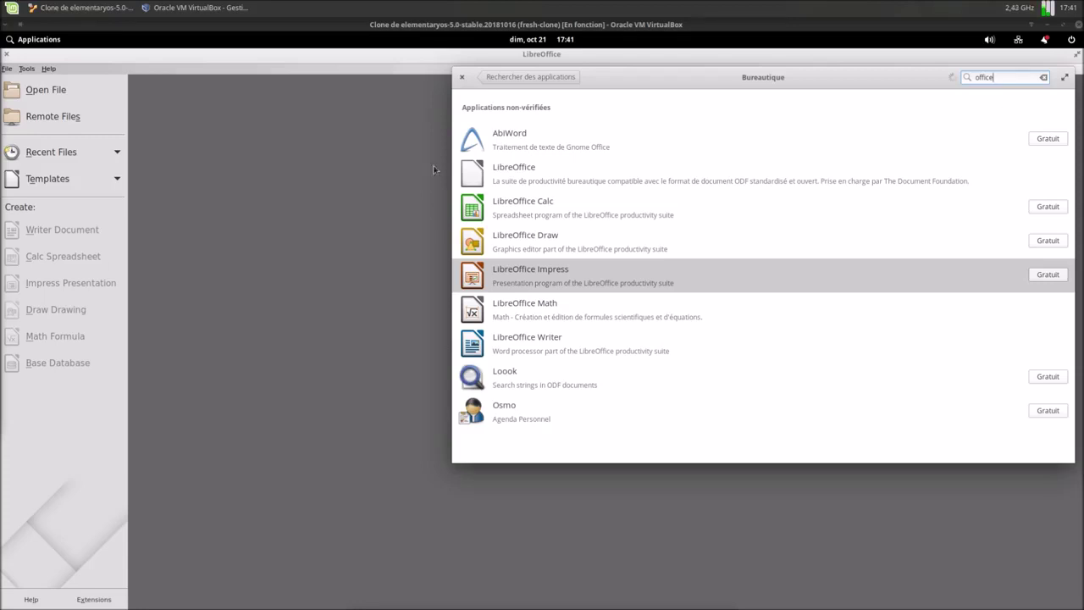
pyautogui.click(646, 268)
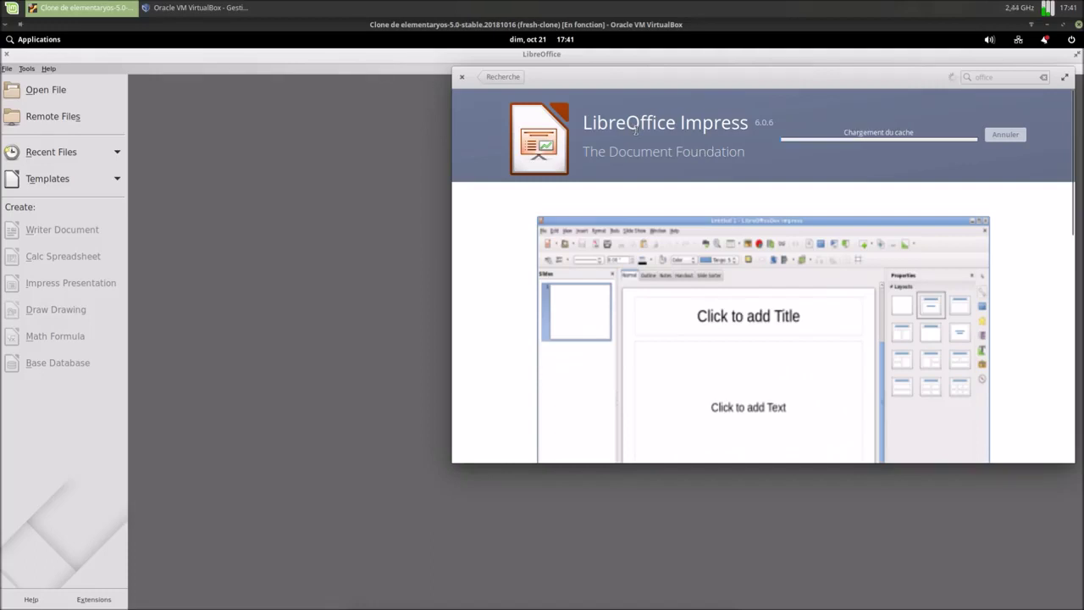
pyautogui.click(504, 77)
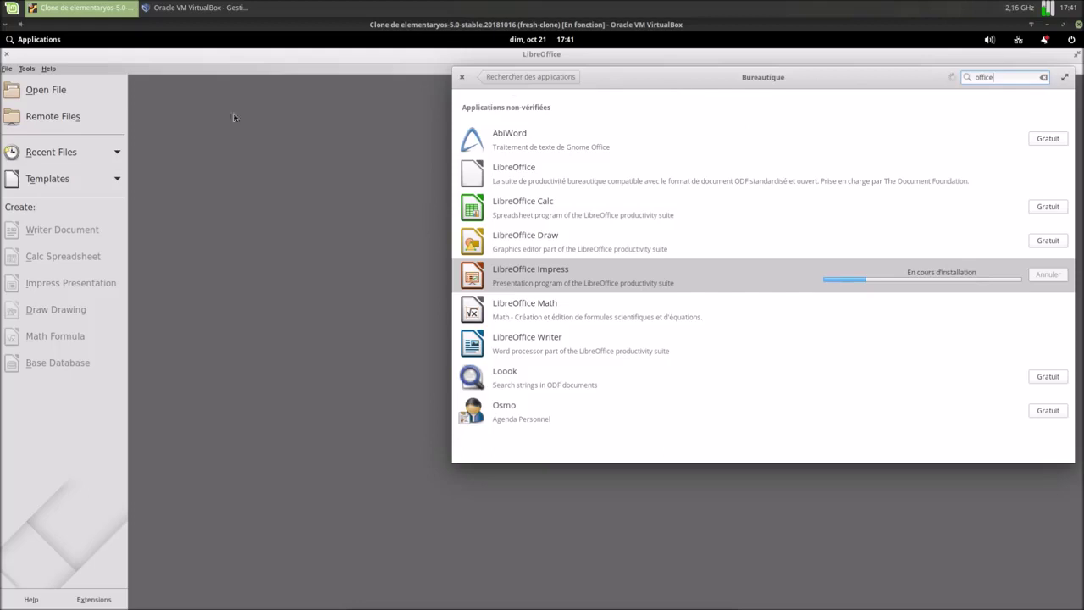
# - Close LibreOffice, center the store window, relaunch LibreOffice from the application launcher and create a new Writer document
pyautogui.click(6, 54)
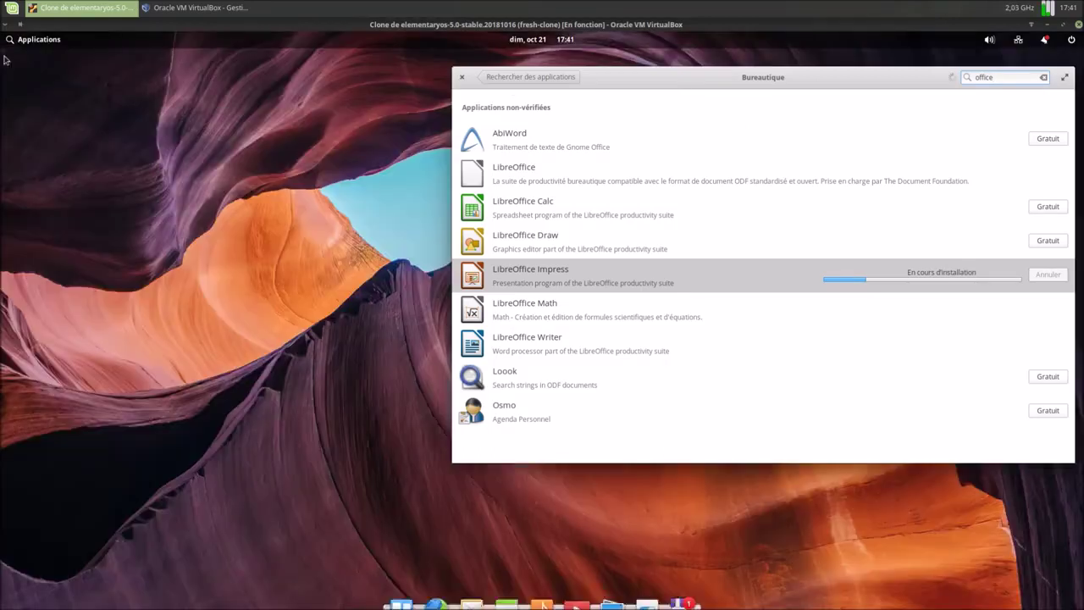
pyautogui.moveTo(803, 79); pyautogui.dragTo(573, 132)
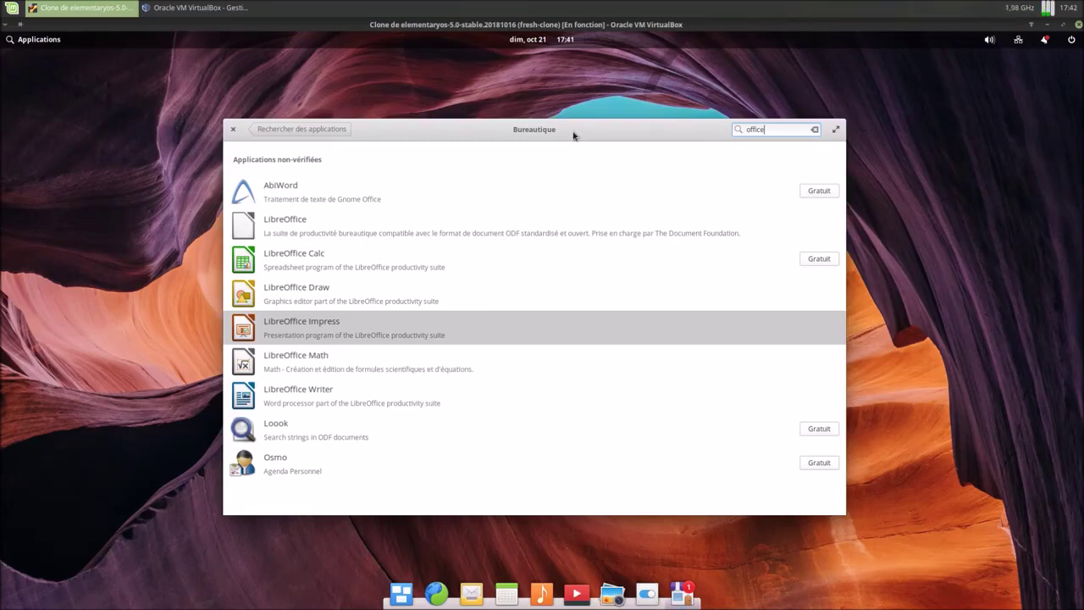
pyautogui.click(27, 42)
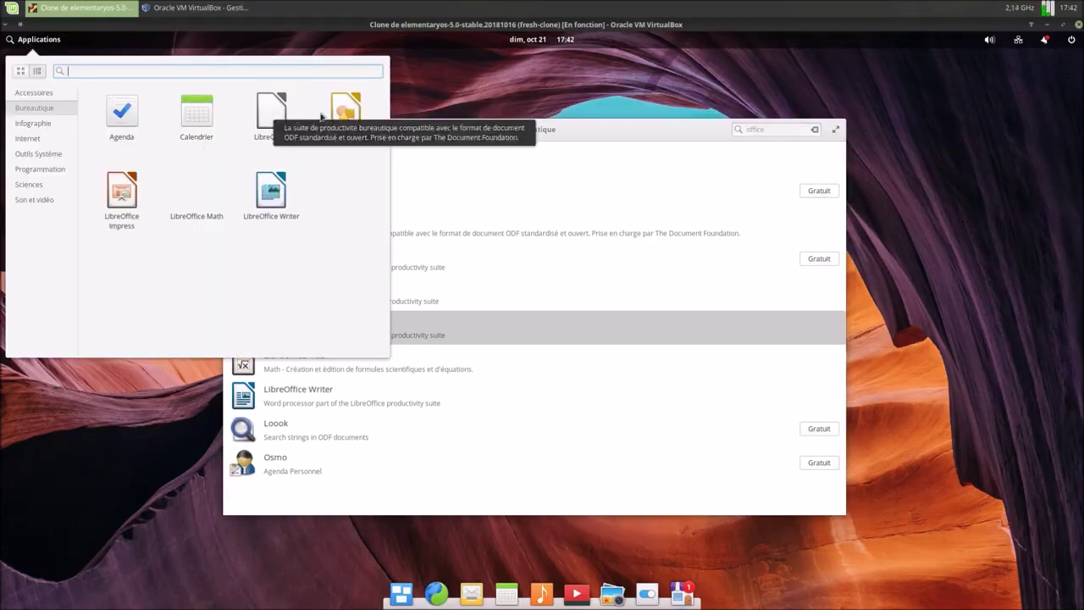
pyautogui.click(271, 113)
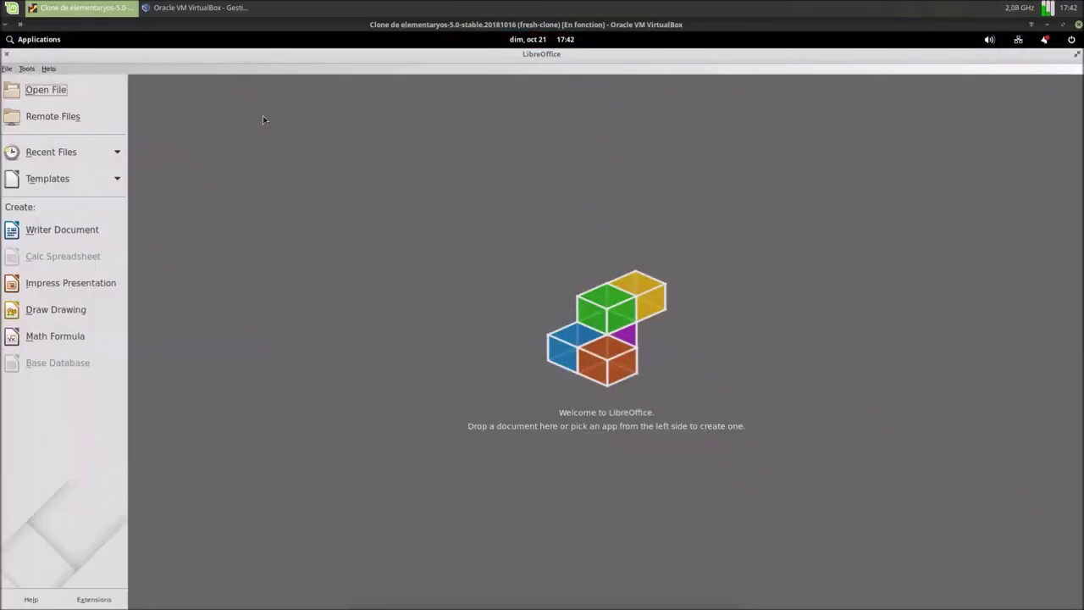
pyautogui.click(49, 236)
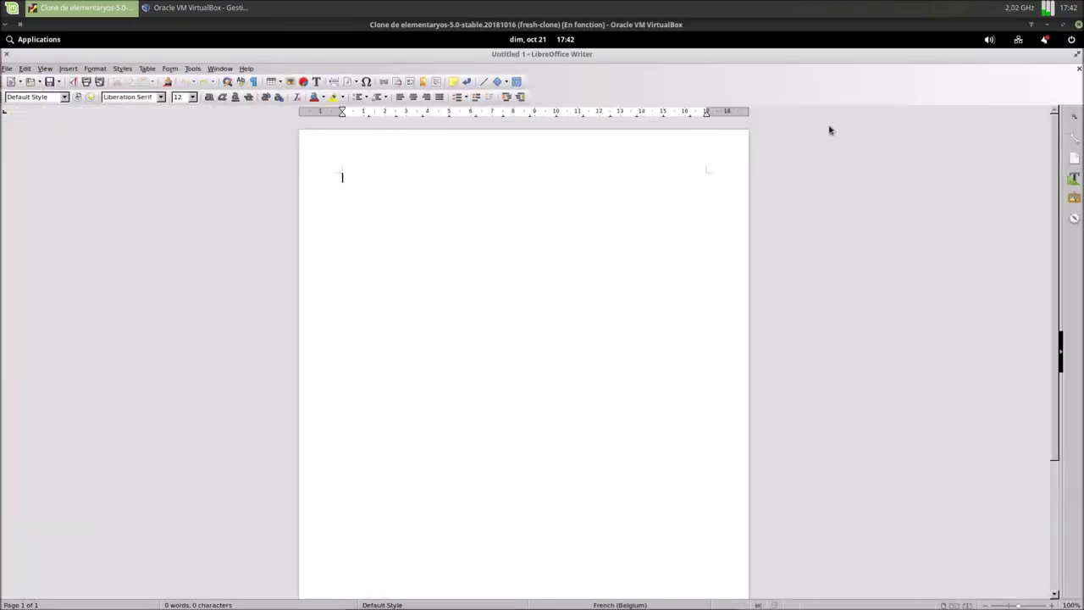
# - Look through Writer's menus, restore the window from its maximized size and close the empty document
pyautogui.click(124, 69)
pyautogui.moveTo(149, 70)
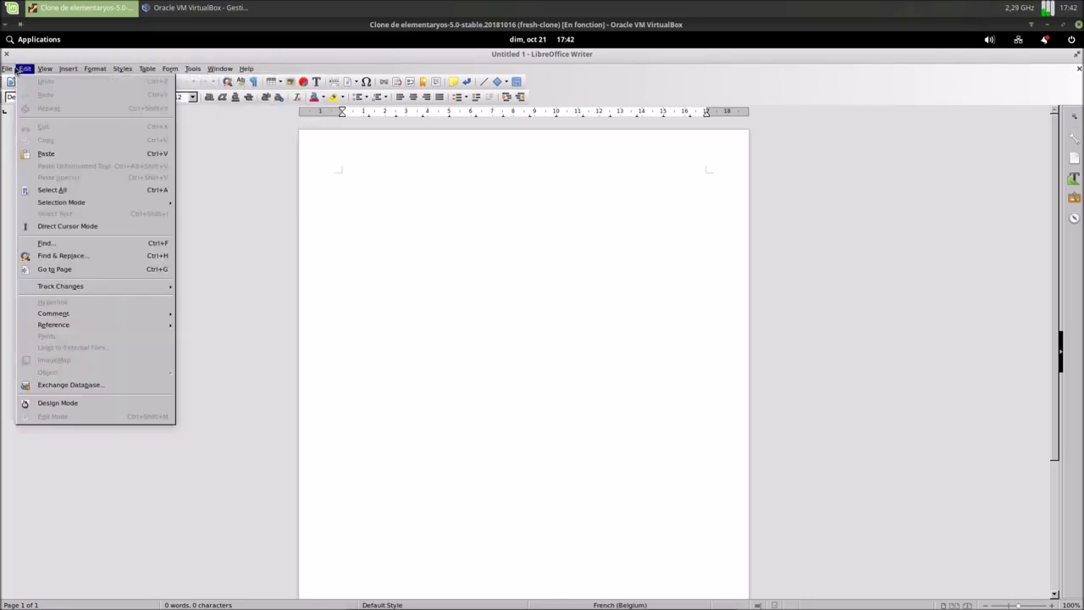
pyautogui.click(1000, 75)
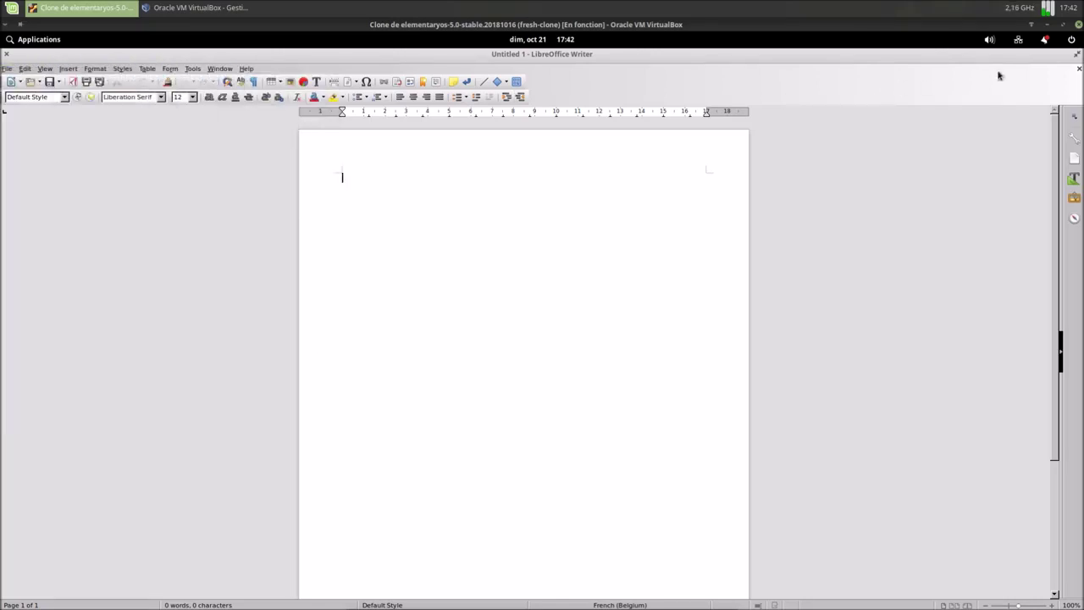
pyautogui.click(1077, 56)
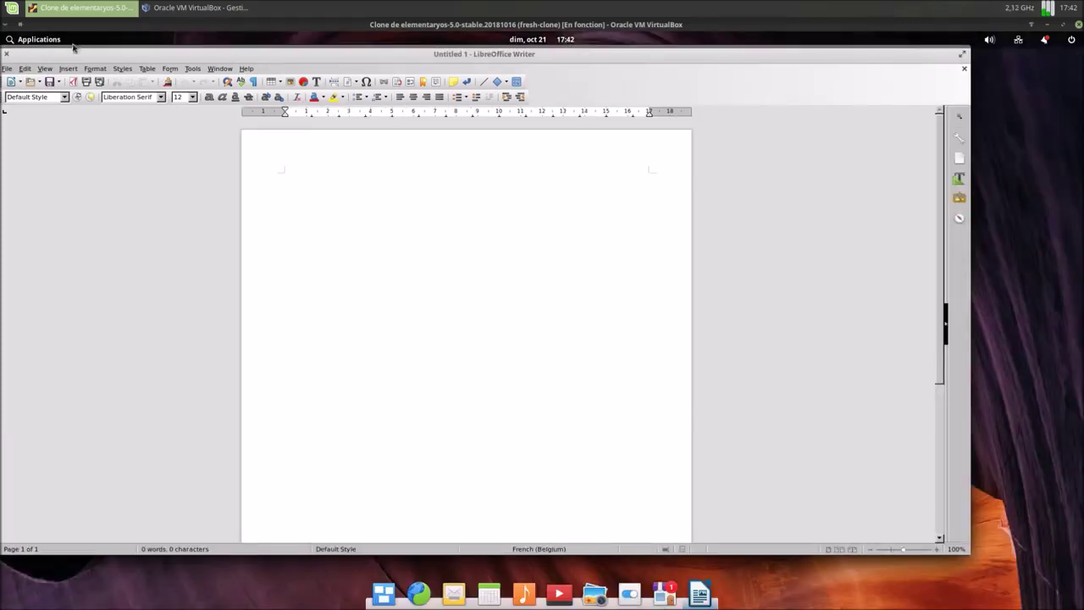
pyautogui.click(6, 55)
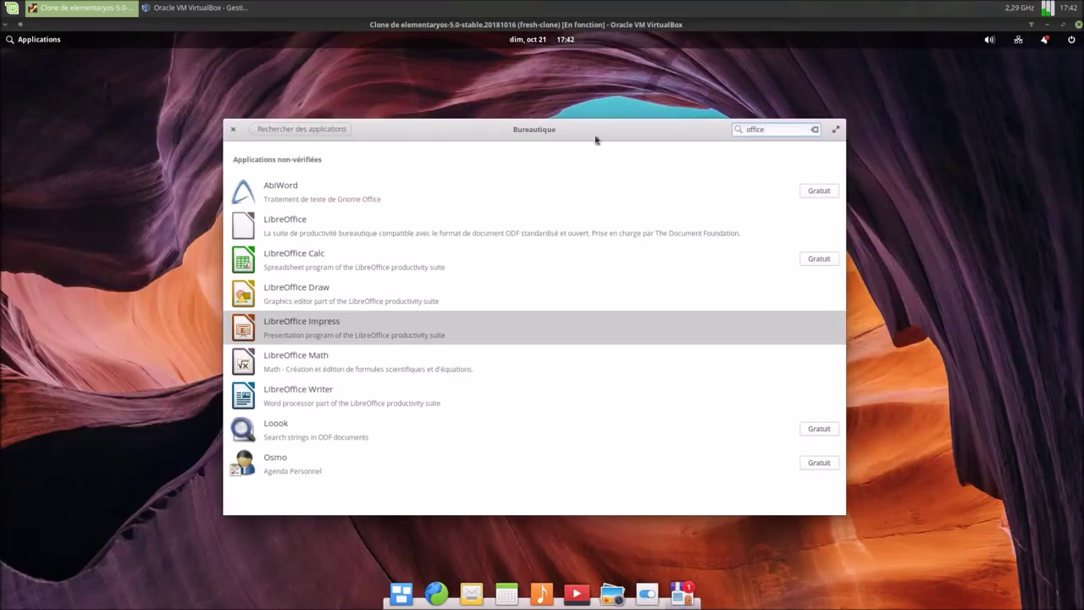
# - Leave the Bureautique category, clear the store search to return to the home page, and check the system notifications
pyautogui.click(295, 128)
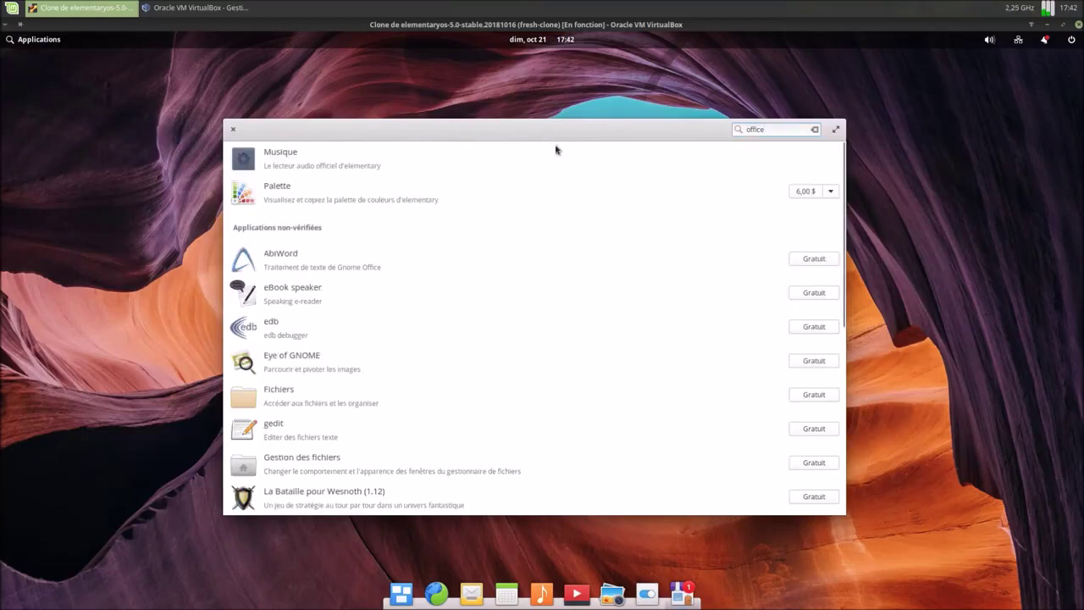
pyautogui.click(815, 128)
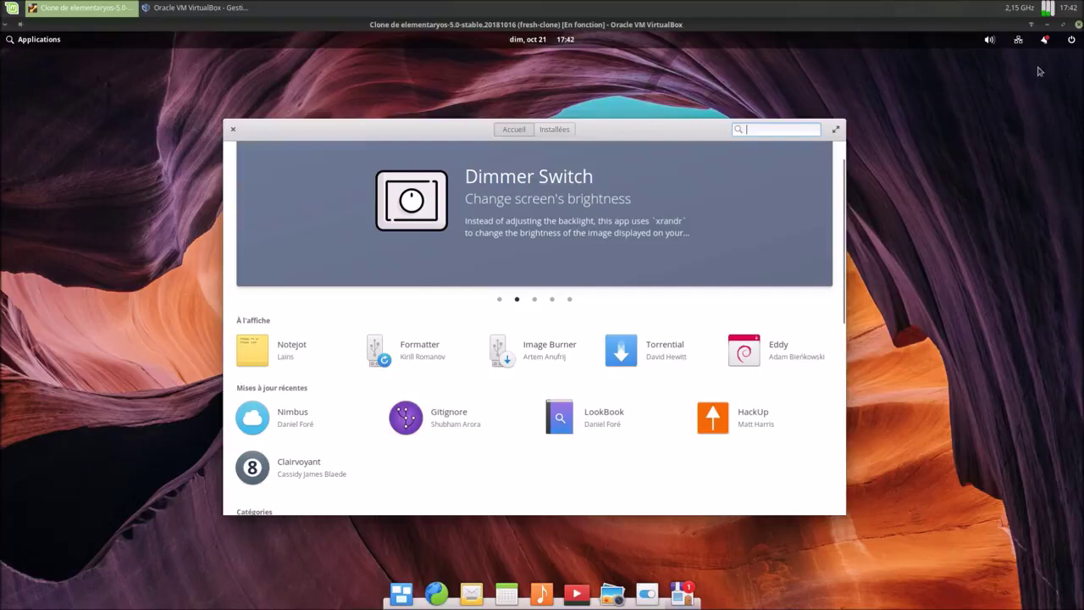
pyautogui.click(1045, 41)
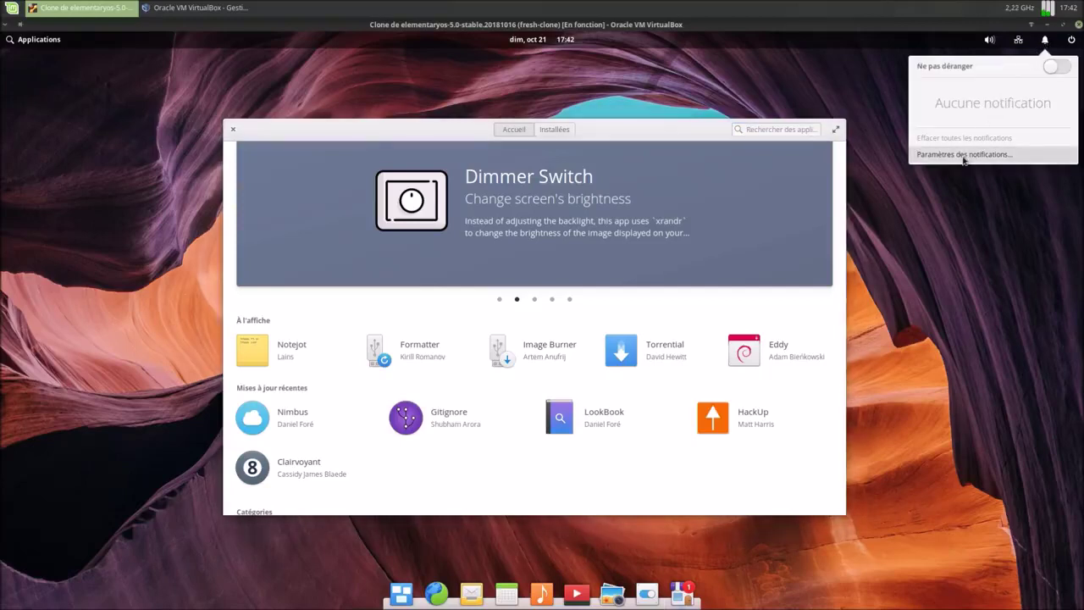
# - Search the app store for "synaptic" and install Synaptic Package Manager from its detail page
pyautogui.click(754, 130)
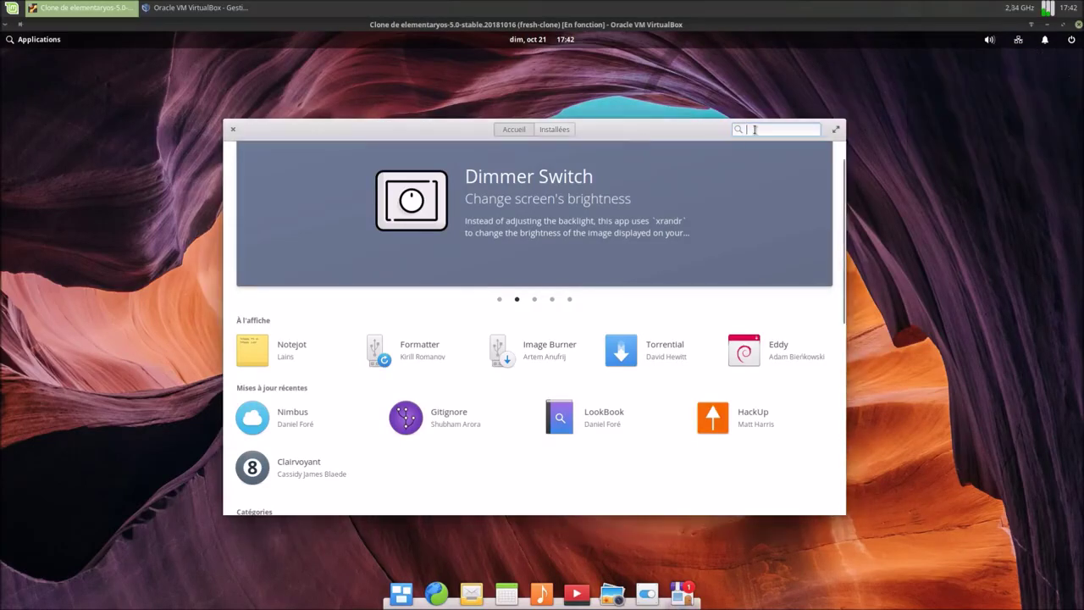
pyautogui.write('synaptic')
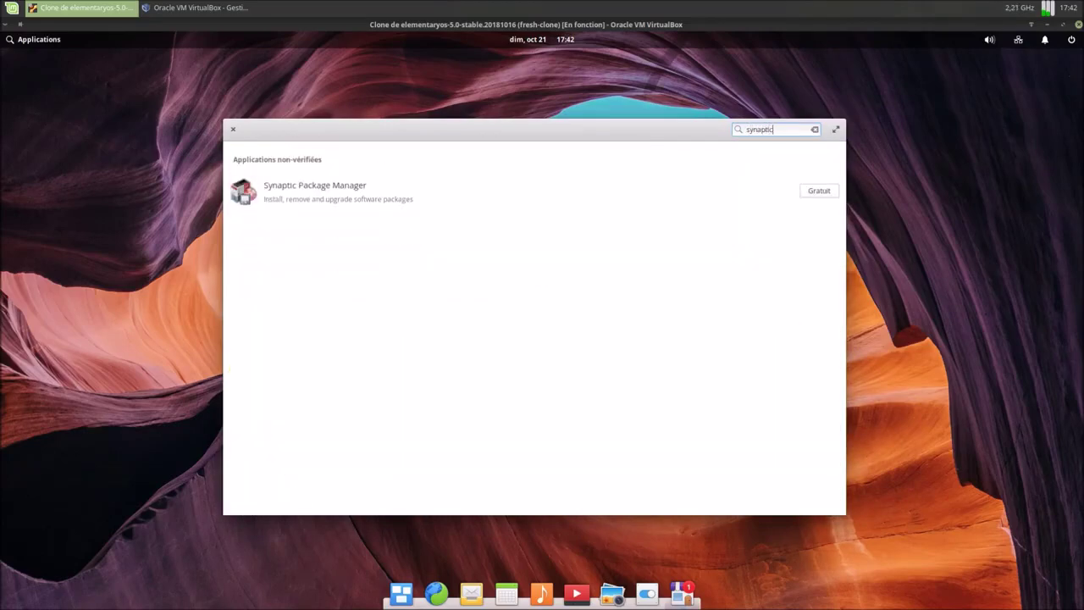
pyautogui.click(395, 186)
pyautogui.click(745, 175)
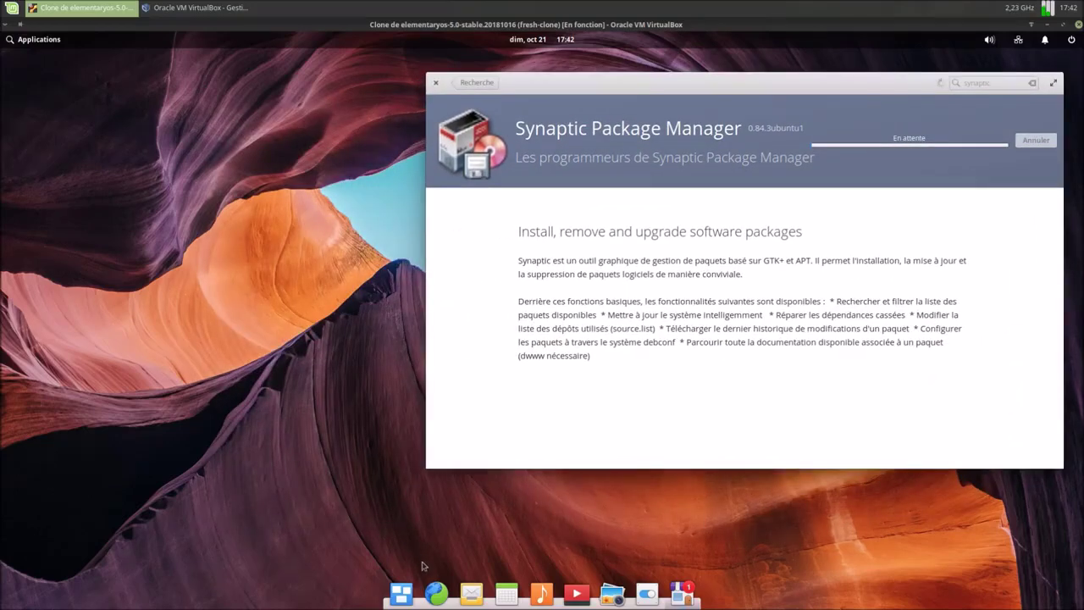
# - Search the application launcher for "ter" to open Terminal, and for "fic" to open the Fichiers file manager
pyautogui.click(35, 41)
pyautogui.write('ter')
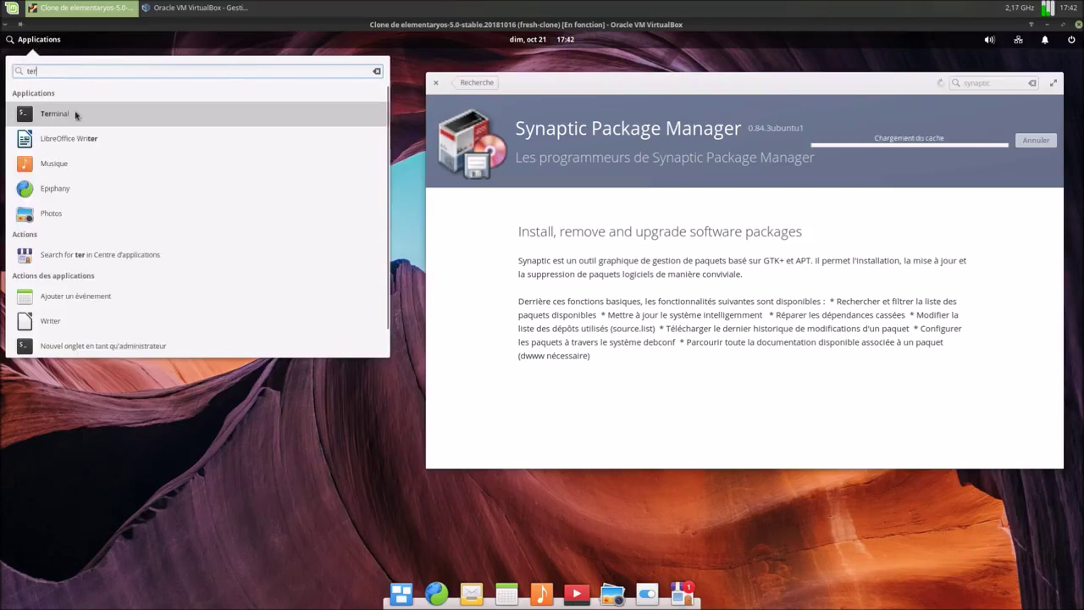
pyautogui.click(75, 115)
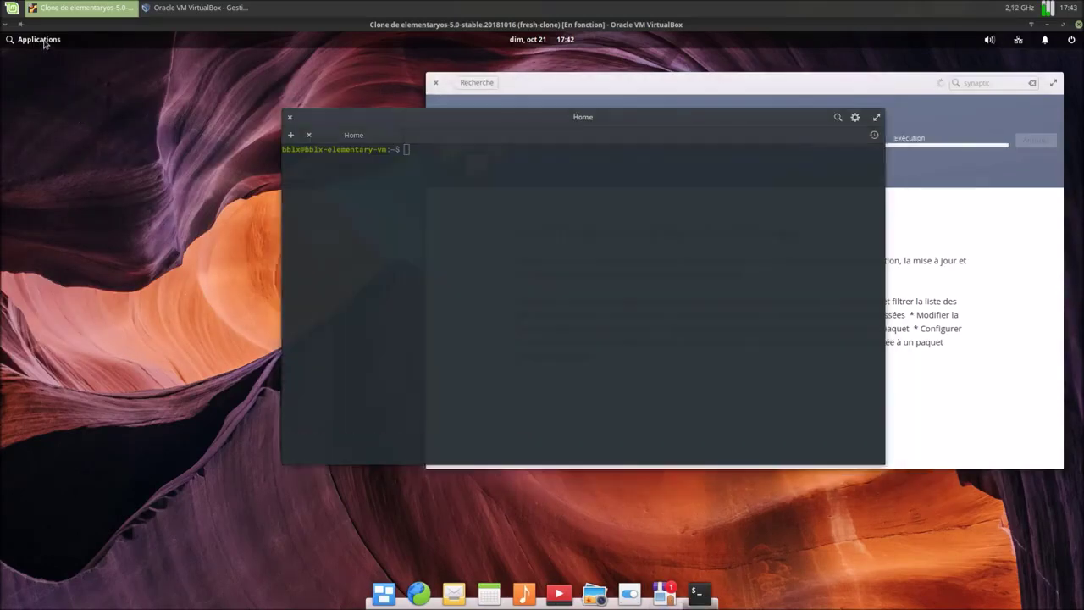
pyautogui.click(44, 44)
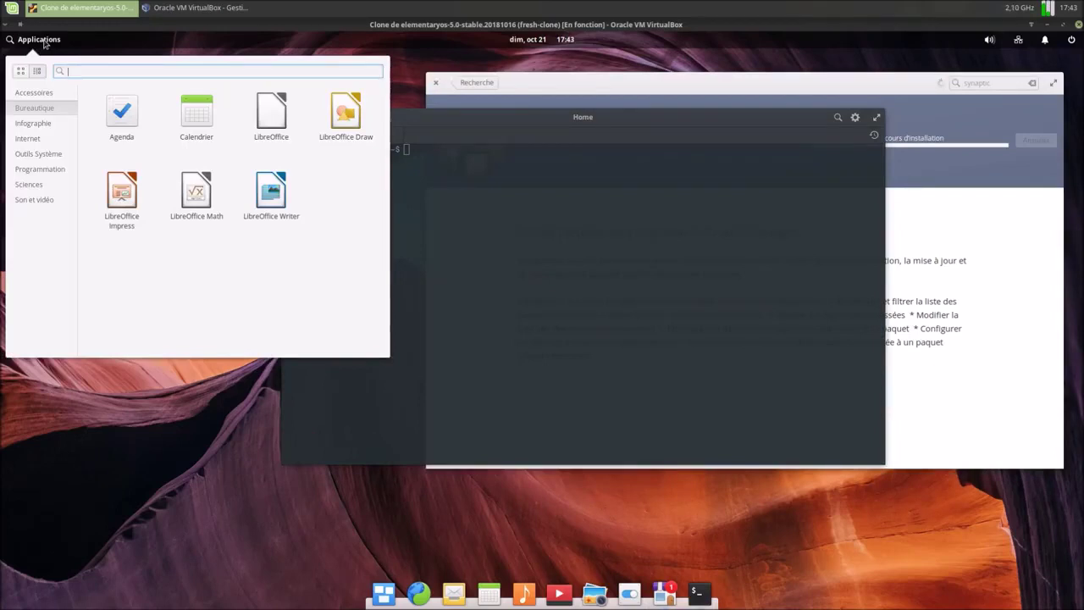
pyautogui.write('ter')
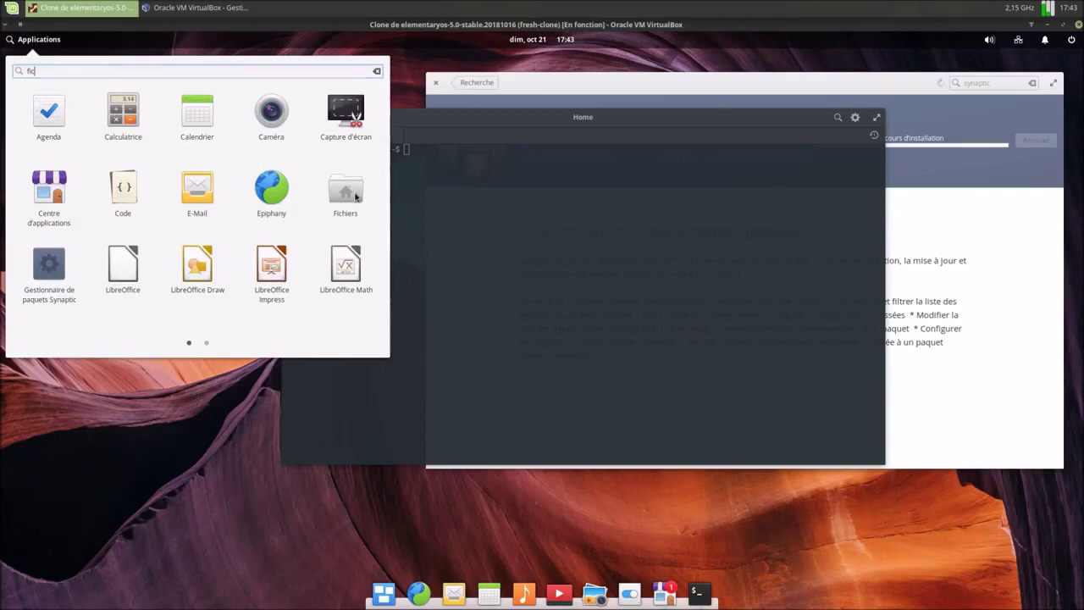
pyautogui.click(356, 197)
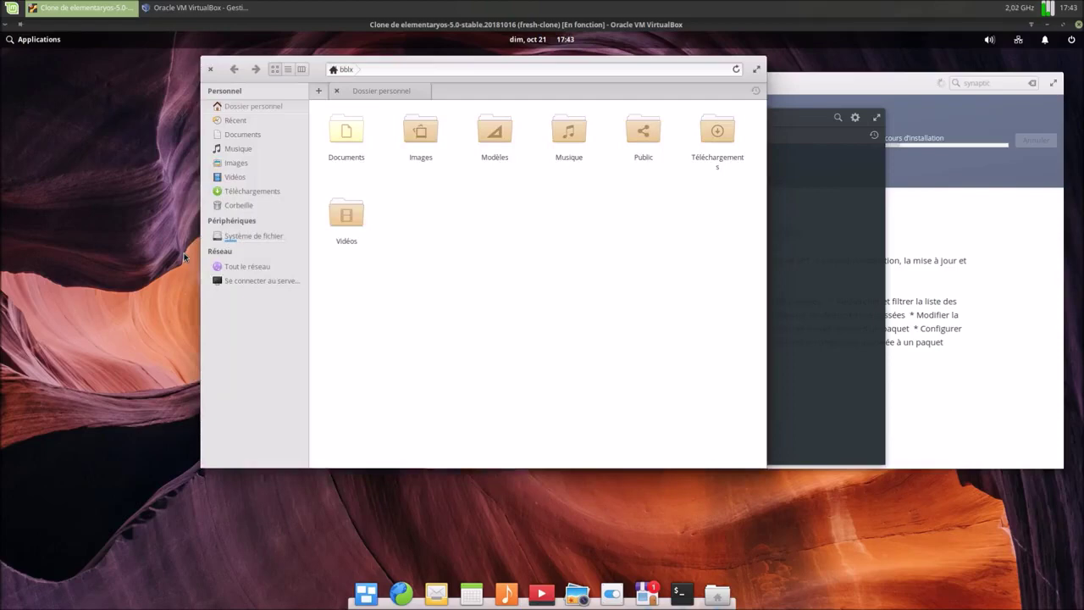
# - Cycle through the open windows with the window switcher and bring the Terminal to the front
pyautogui.hotkey('alt', 'Tab')
pyautogui.hotkey('alt', 'Tab')
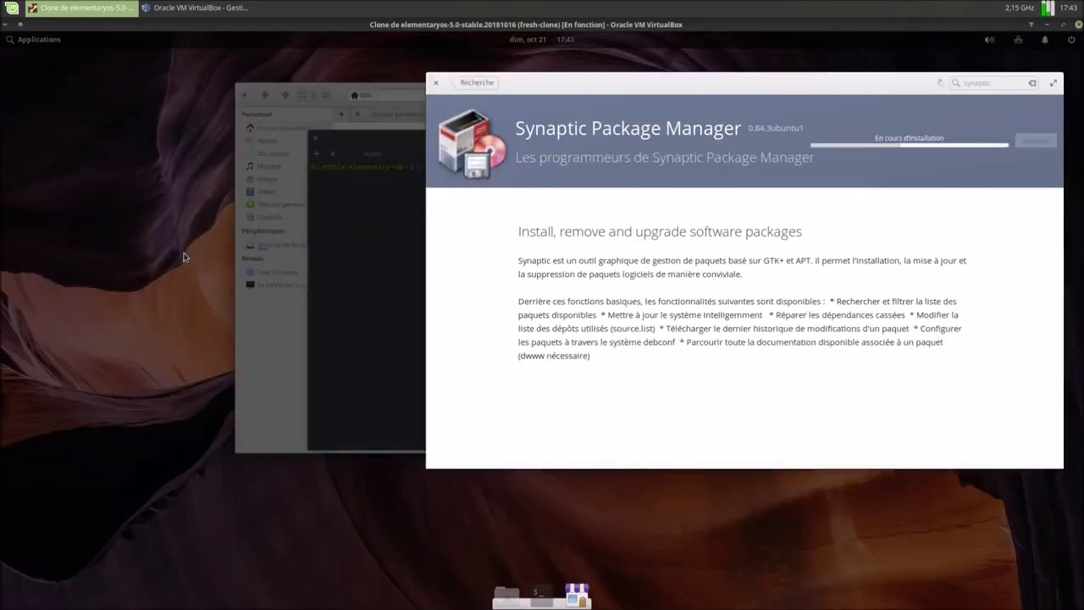
pyautogui.hotkey('alt', 'Tab')
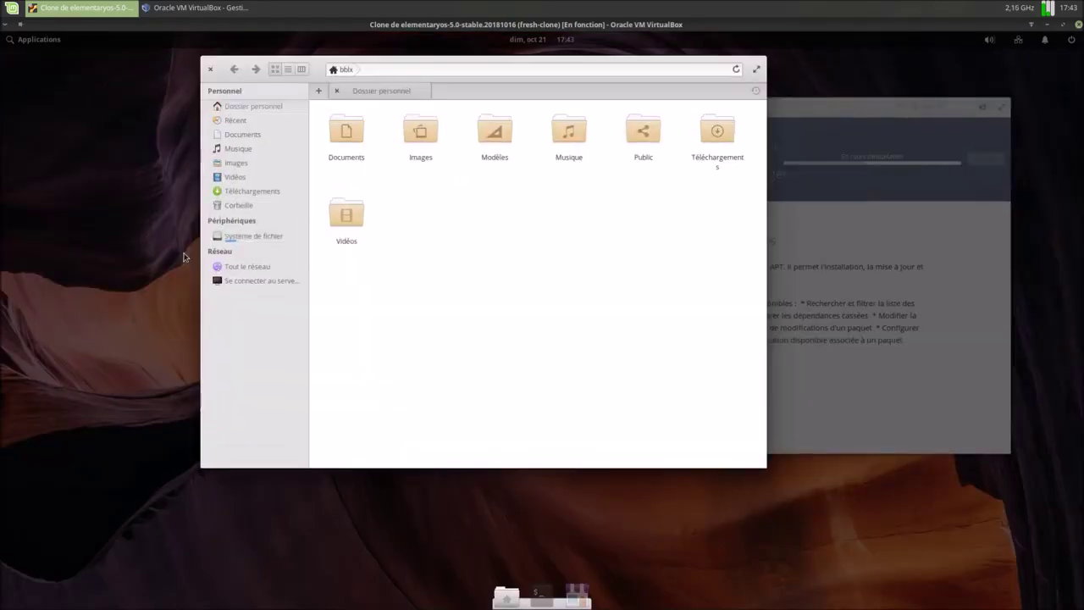
pyautogui.hotkey('alt', 'Tab')
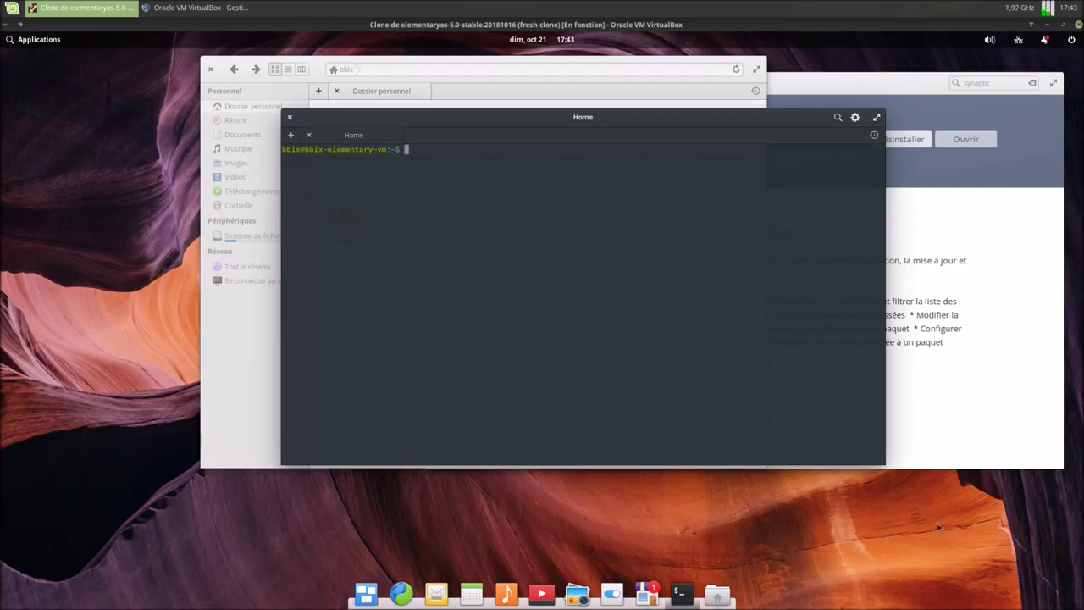
# - Show and dismiss the overview of all open windows, and open the multitasking view with its workspaces
pyautogui.press('super+w')
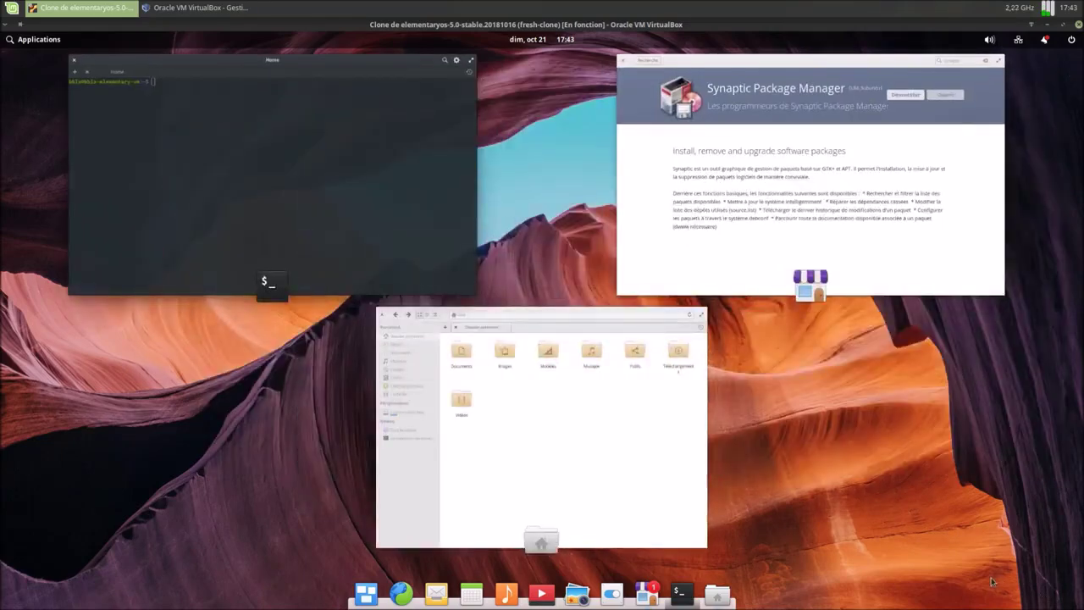
pyautogui.press('super+w')
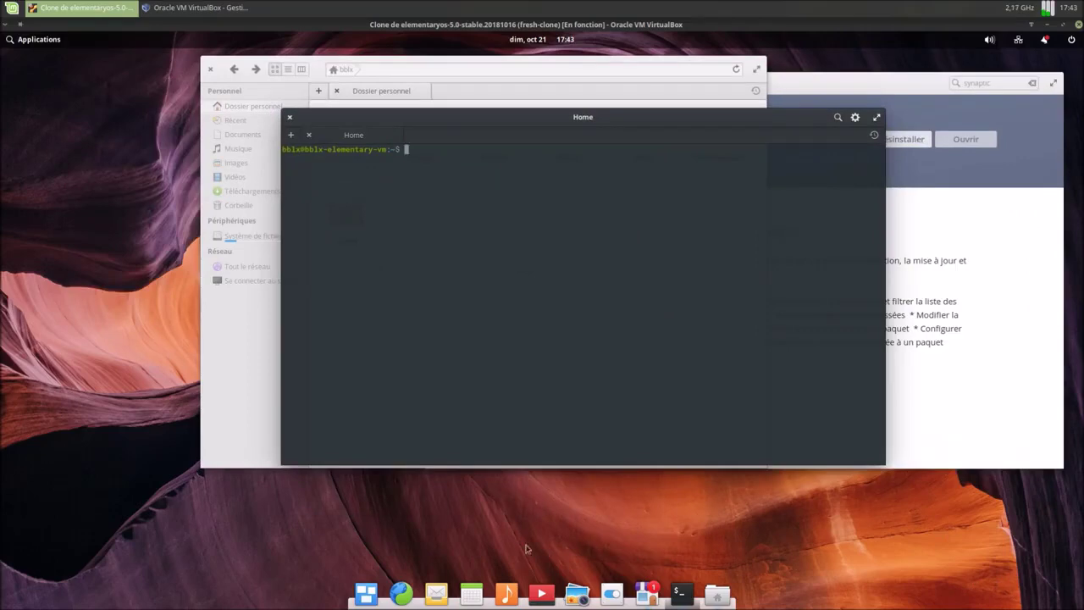
pyautogui.click(365, 593)
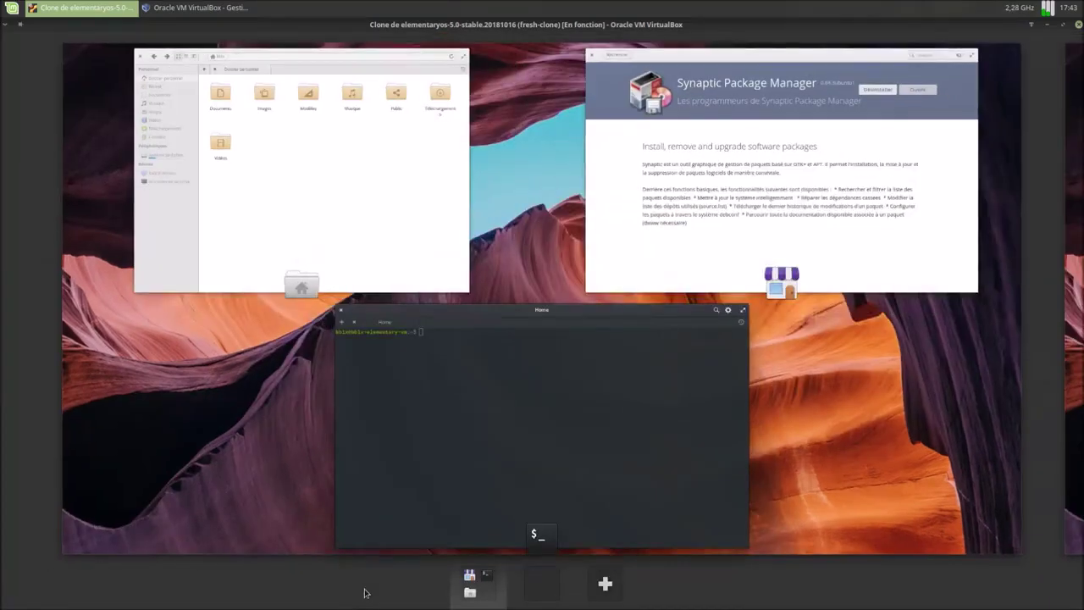
# - Reopen the multitasking view and move the Terminal and app store windows each to its own workspace
pyautogui.click(278, 417)
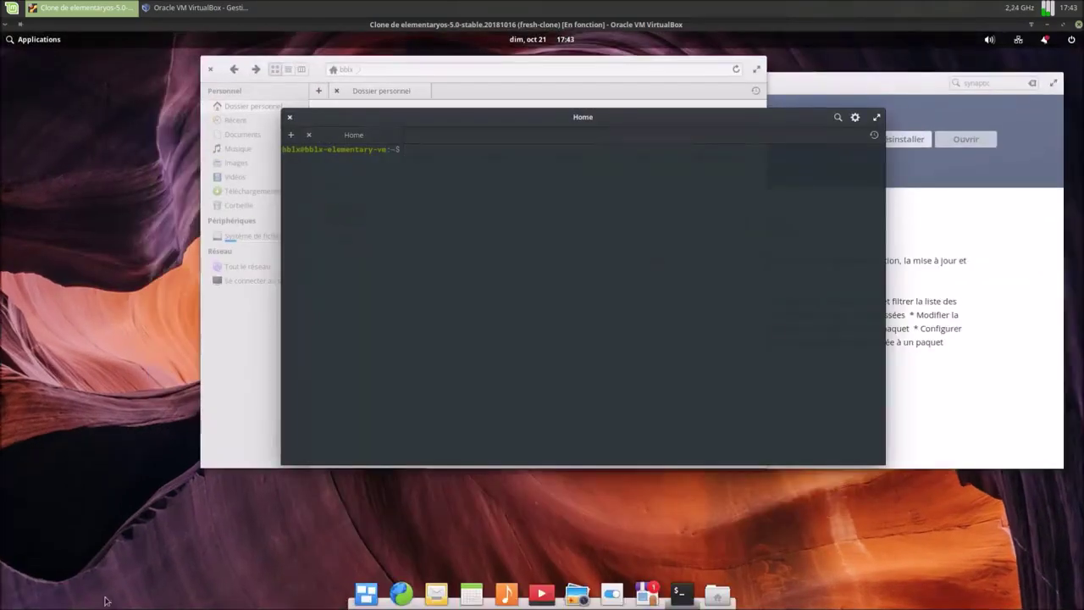
pyautogui.press('super+s')
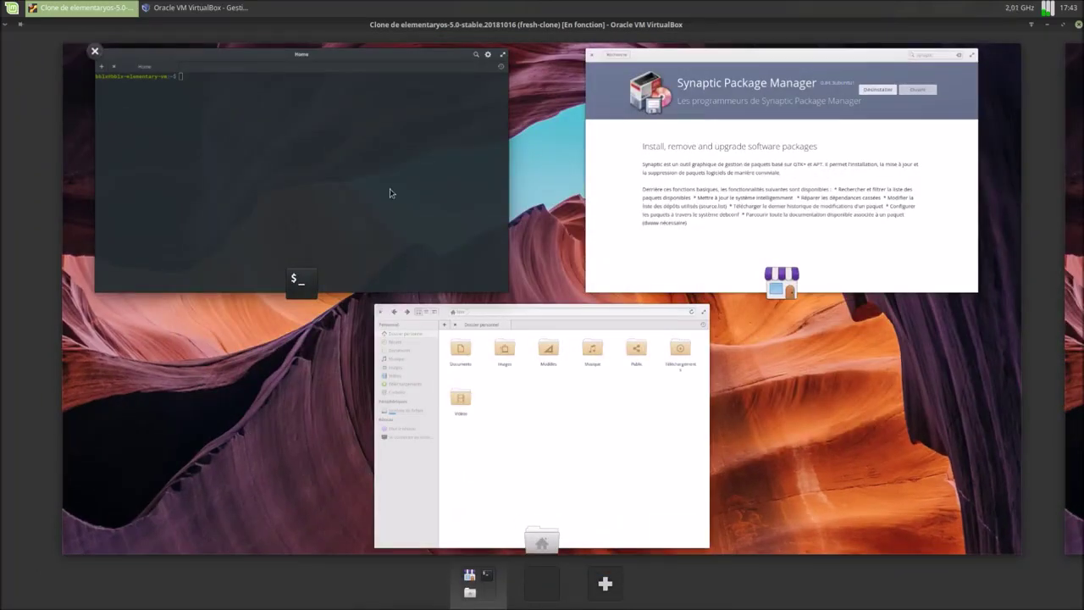
pyautogui.moveTo(431, 239); pyautogui.dragTo(537, 585)
pyautogui.click(549, 157)
pyautogui.moveTo(646, 446); pyautogui.dragTo(605, 585)
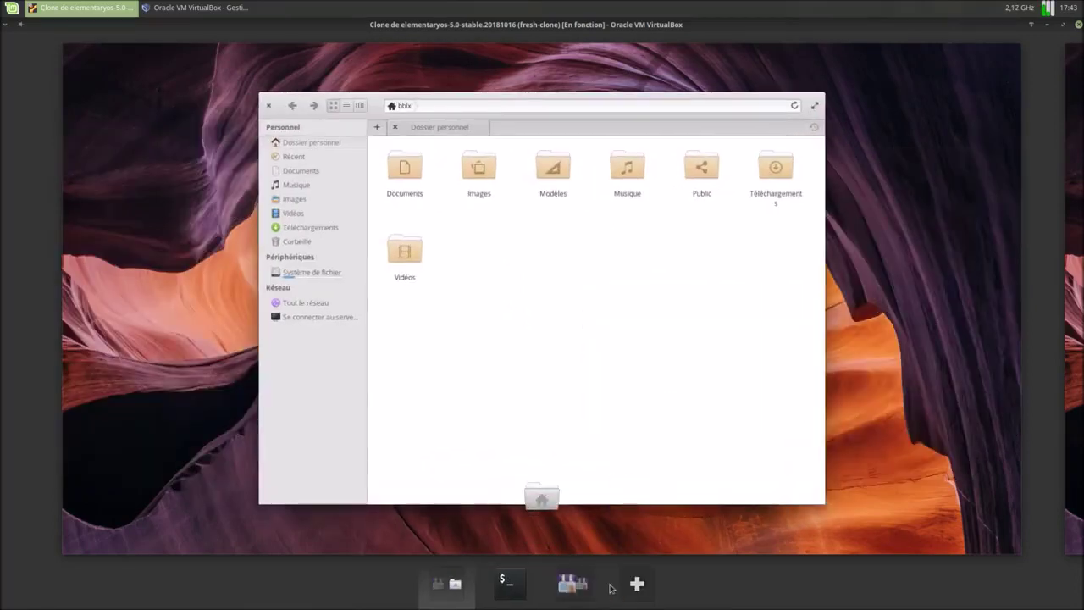
# - Browse the Terminal and app store workspaces, enter the app store one, and bring the multitasking view back
pyautogui.click(509, 600)
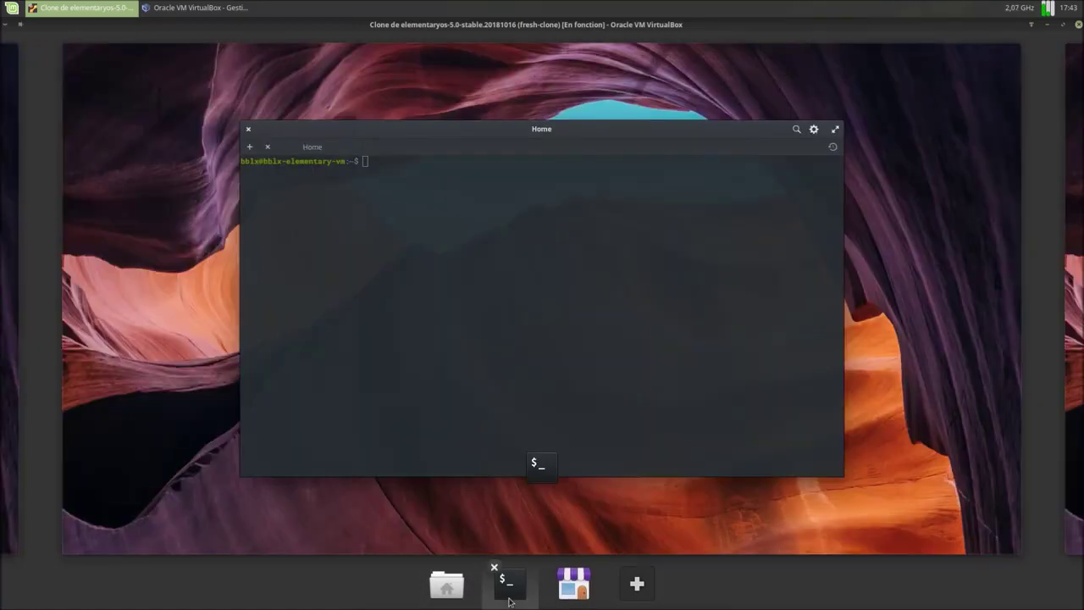
pyautogui.click(562, 588)
pyautogui.click(612, 424)
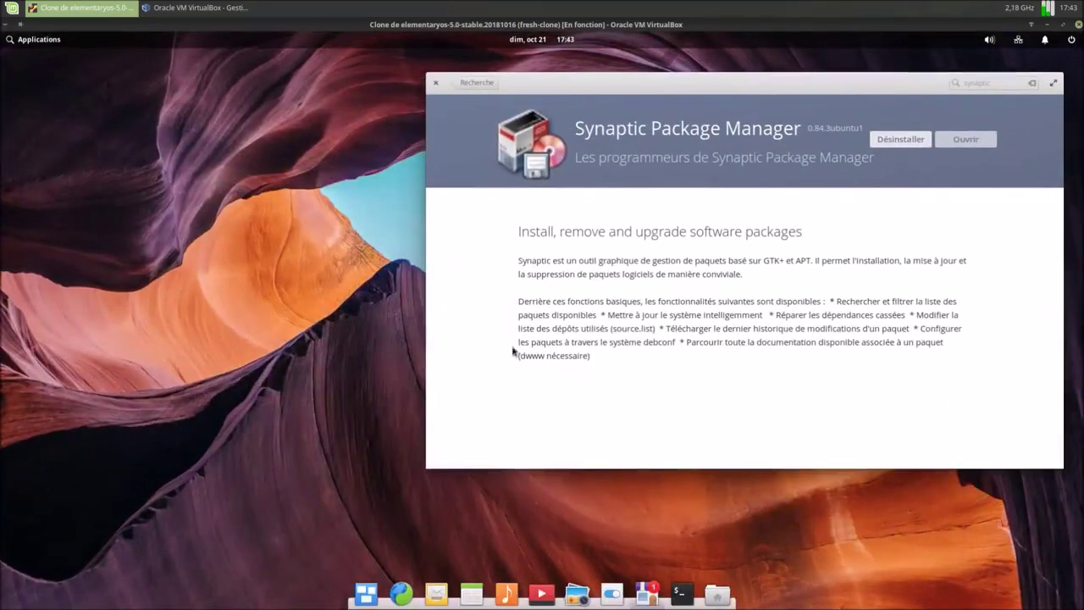
pyautogui.click(366, 593)
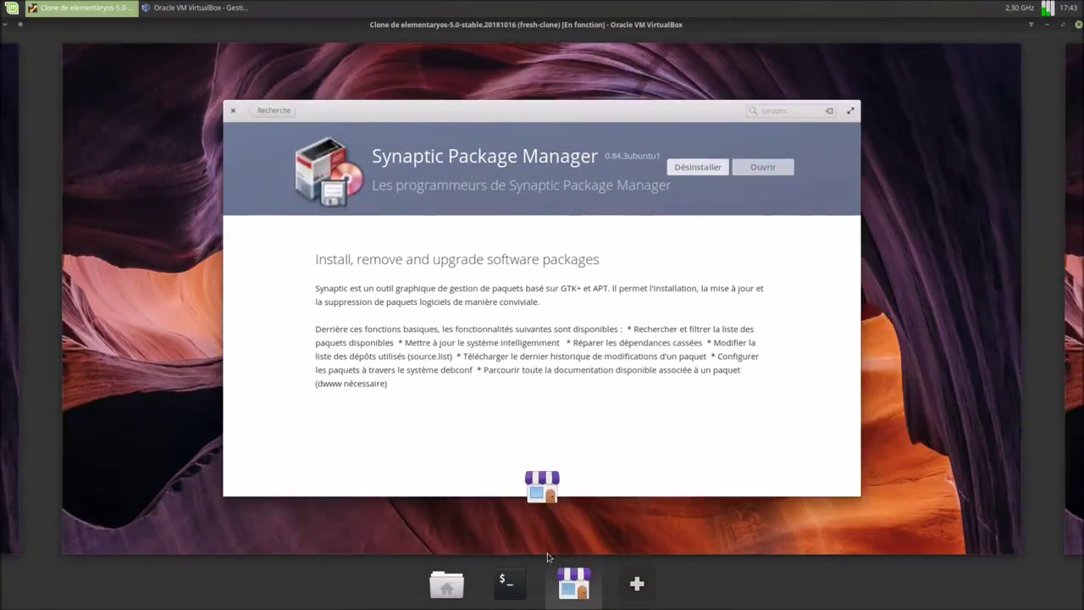
# - Move the app store and Terminal windows back to the first workspace beside Fichiers, and return to its desktop
pyautogui.moveTo(546, 337); pyautogui.dragTo(453, 583)
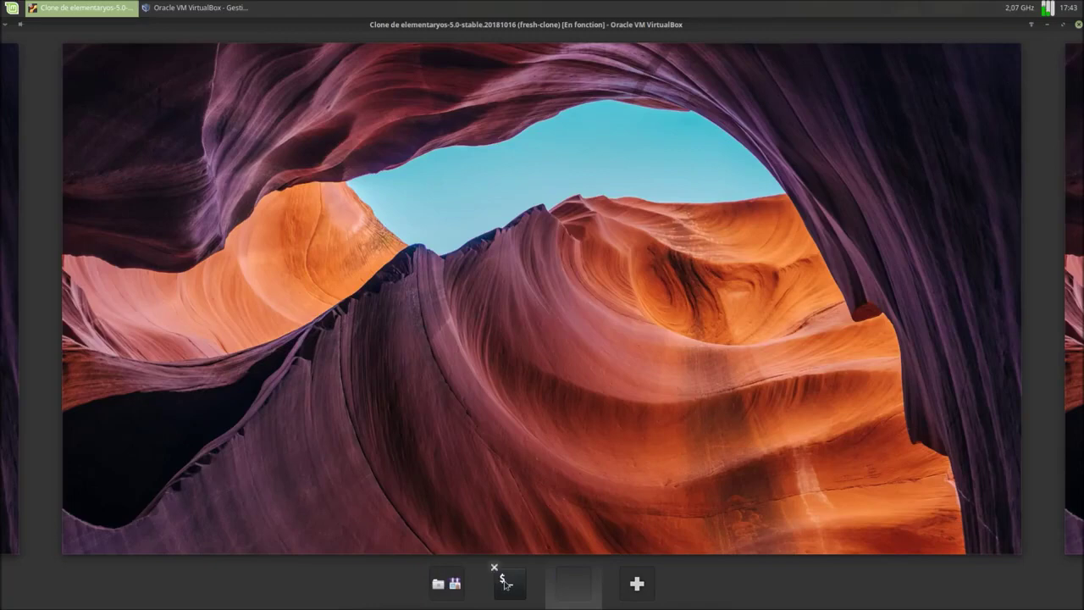
pyautogui.click(505, 583)
pyautogui.moveTo(482, 344); pyautogui.dragTo(489, 581)
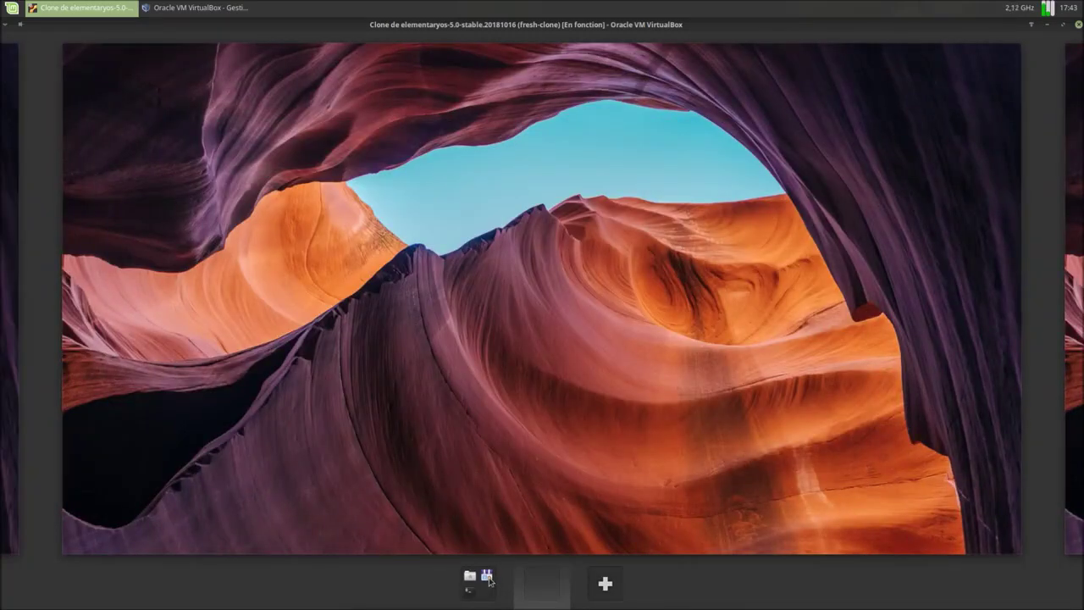
pyautogui.click(489, 582)
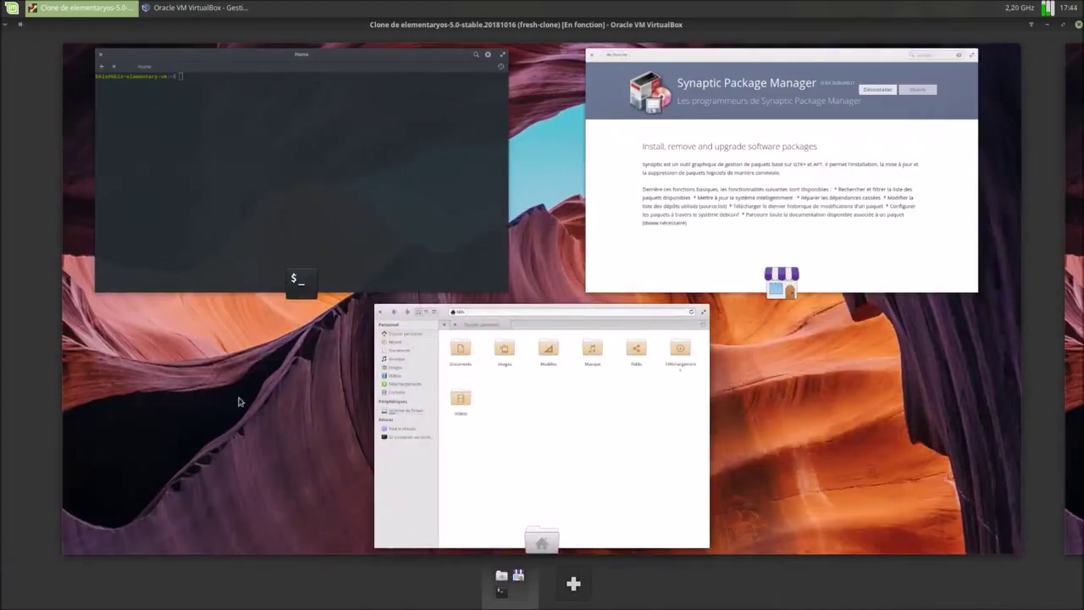
pyautogui.click(239, 401)
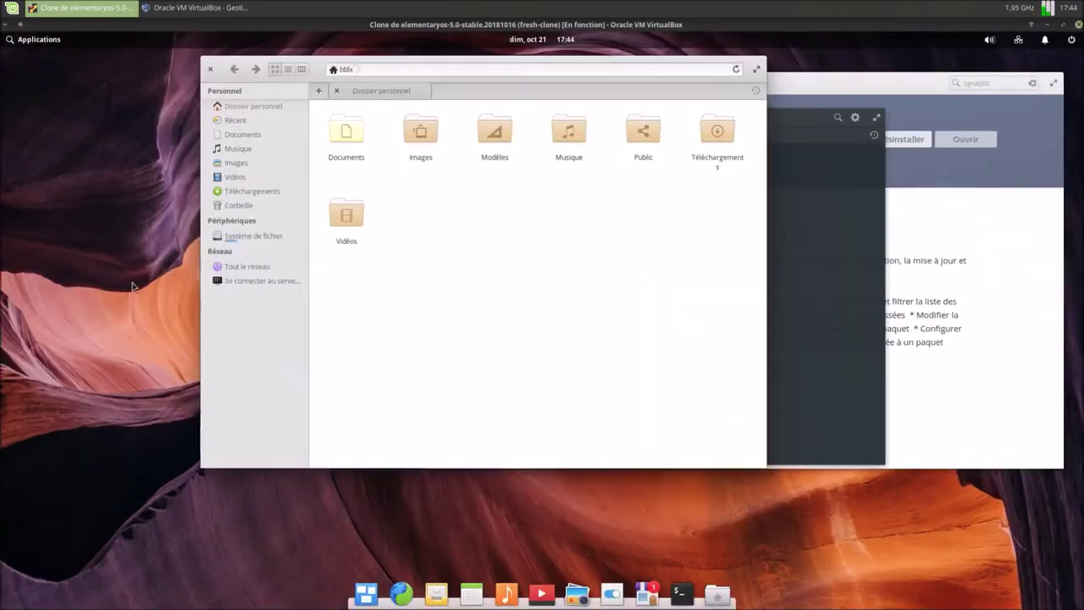
# - Close the Fichiers and app store windows, moving the Terminal window aside
pyautogui.click(209, 71)
pyautogui.moveTo(531, 117); pyautogui.dragTo(301, 184)
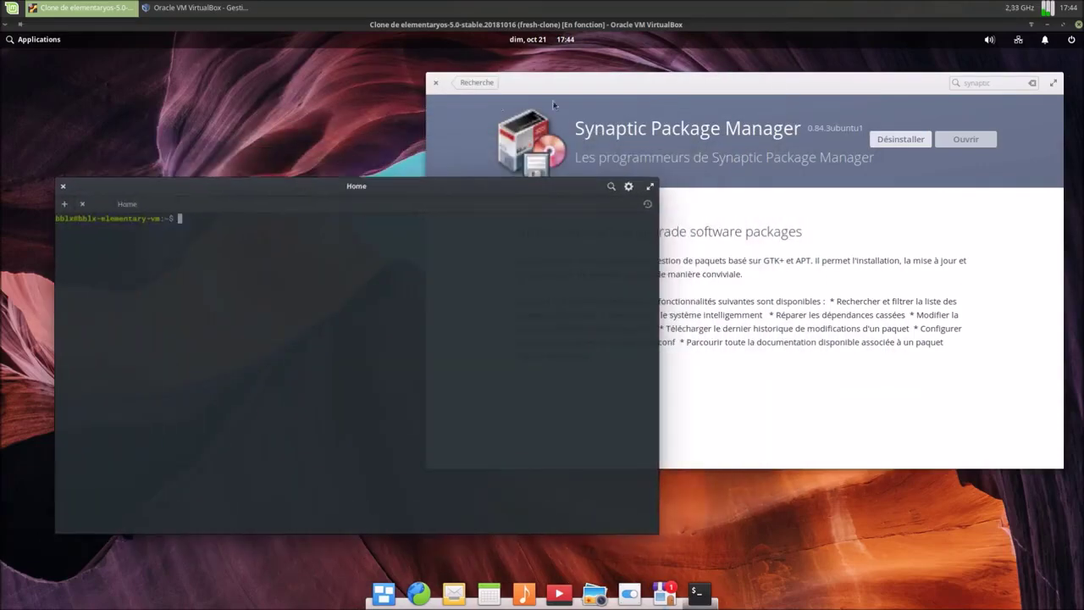
pyautogui.click(436, 84)
pyautogui.click(436, 82)
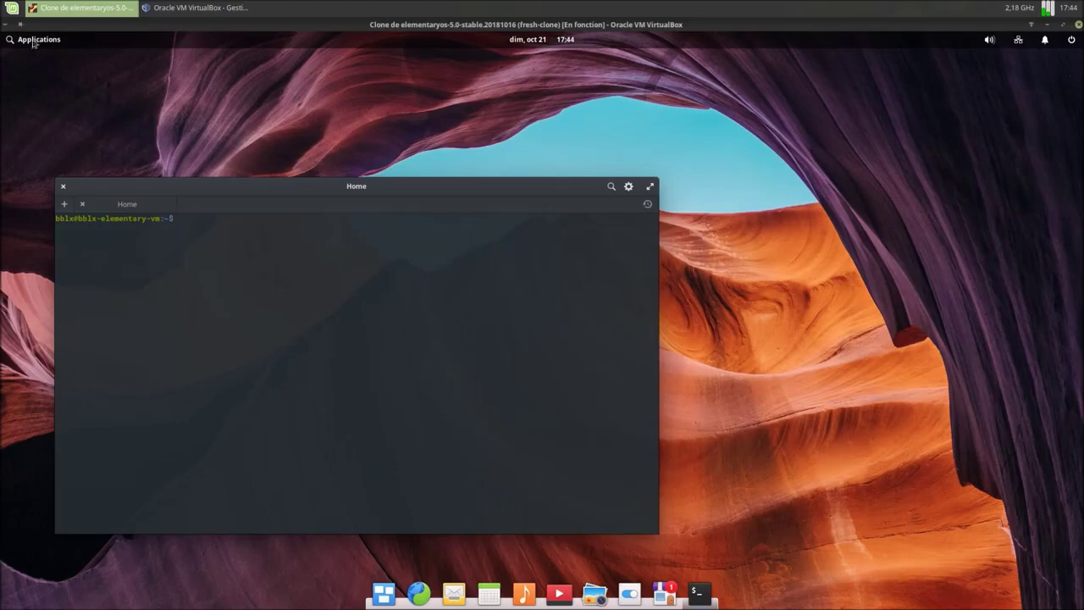
# - Search the application launcher for "syna", launch Synaptic Package Manager, and authenticate with the account password
pyautogui.click(34, 40)
pyautogui.write('syna')
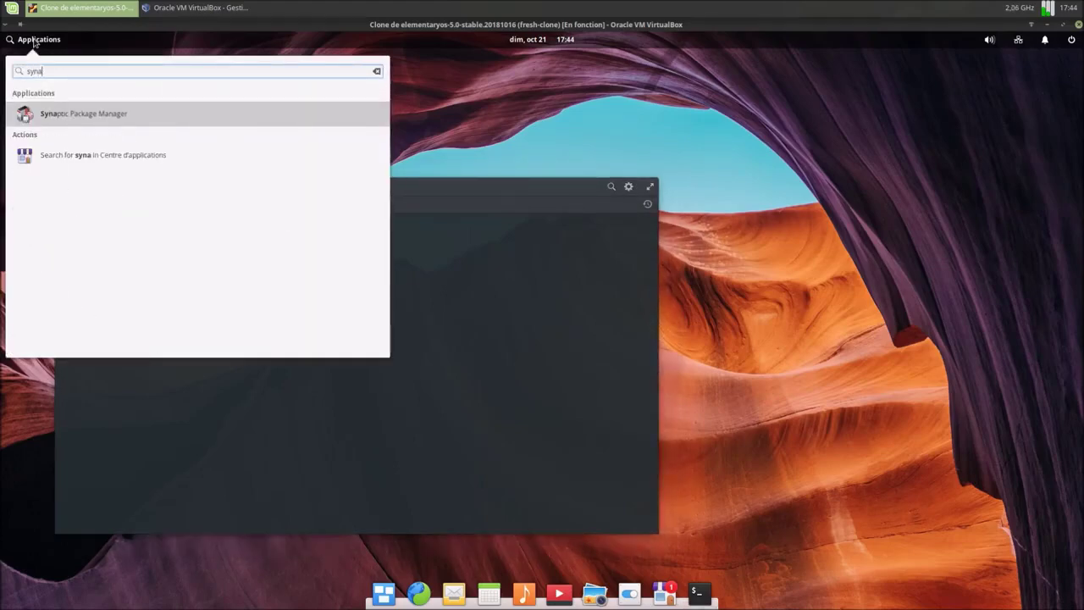
pyautogui.press('Return')
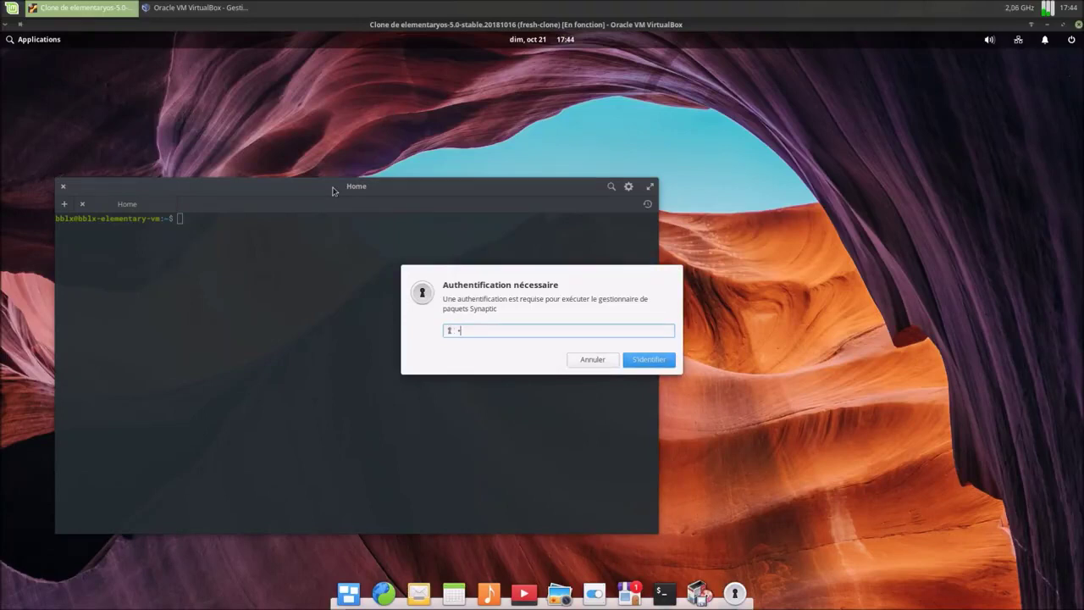
pyautogui.press('Return')
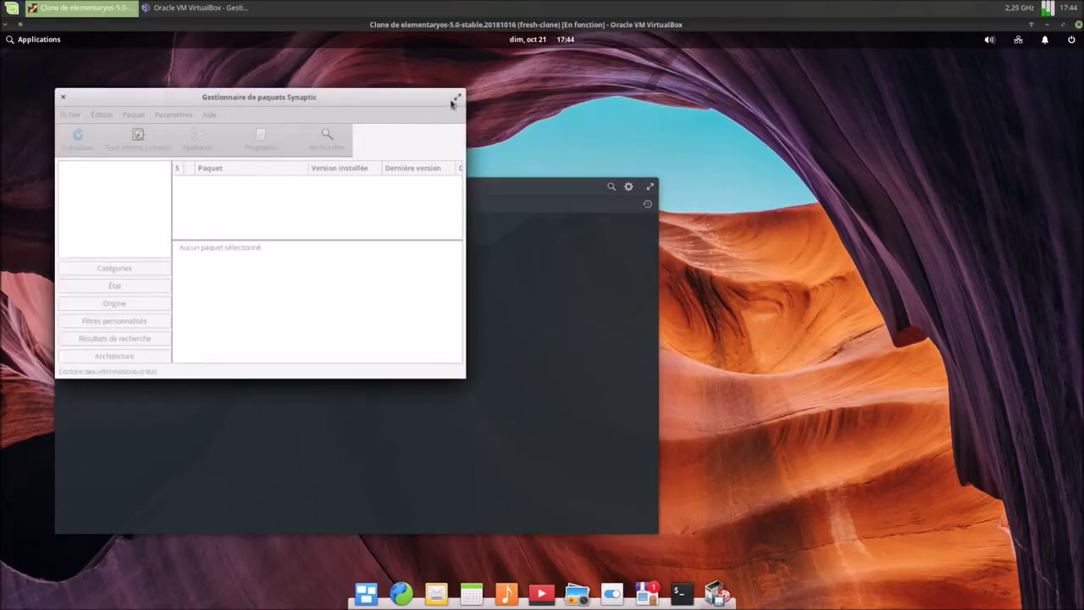
# - Maximize the Synaptic window and dismiss its quick introduction dialog
pyautogui.moveTo(438, 97); pyautogui.dragTo(467, 102)
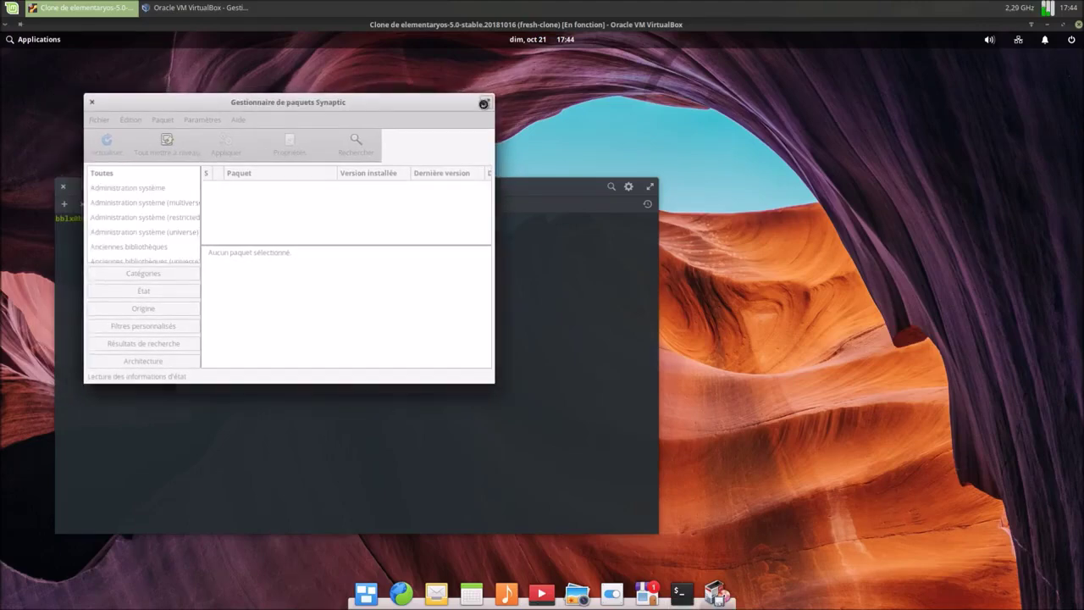
pyautogui.click(486, 103)
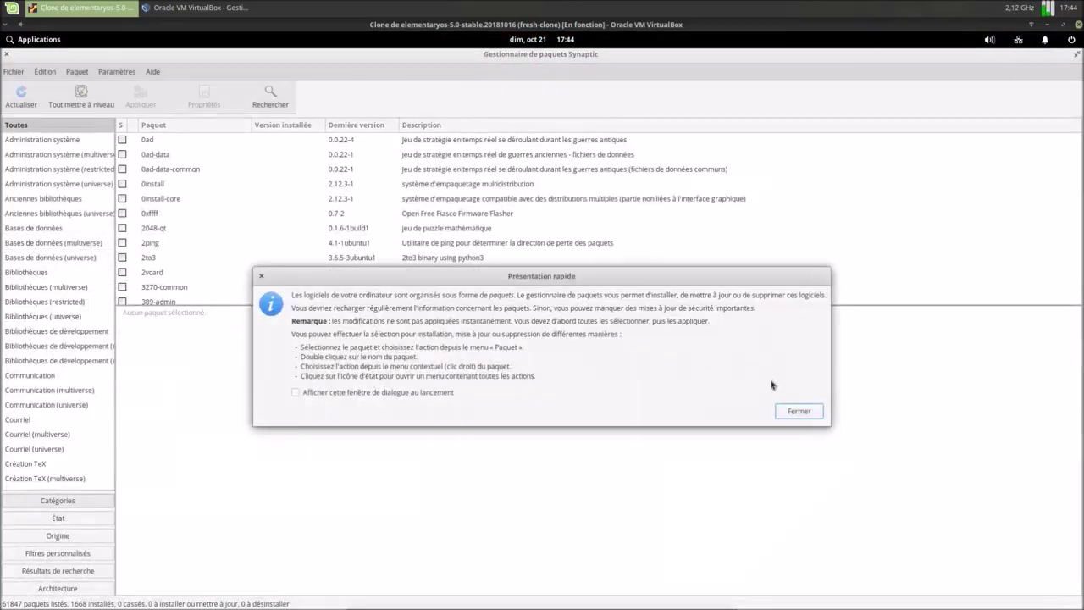
pyautogui.click(794, 411)
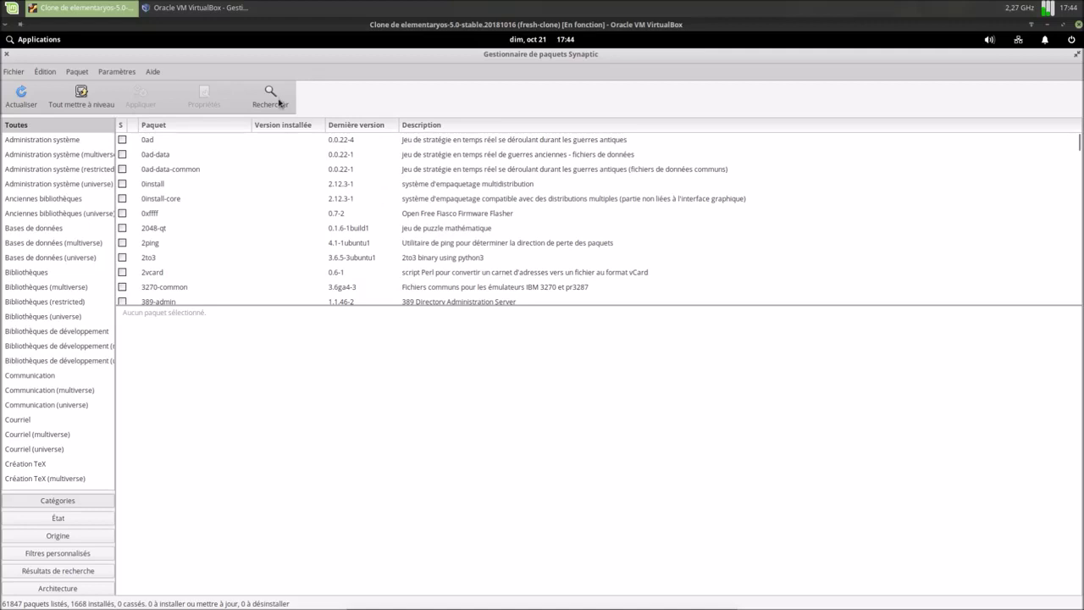
# - Search the Synaptic packages for "chromium" by description and name
pyautogui.click(270, 95)
pyautogui.write('chromium')
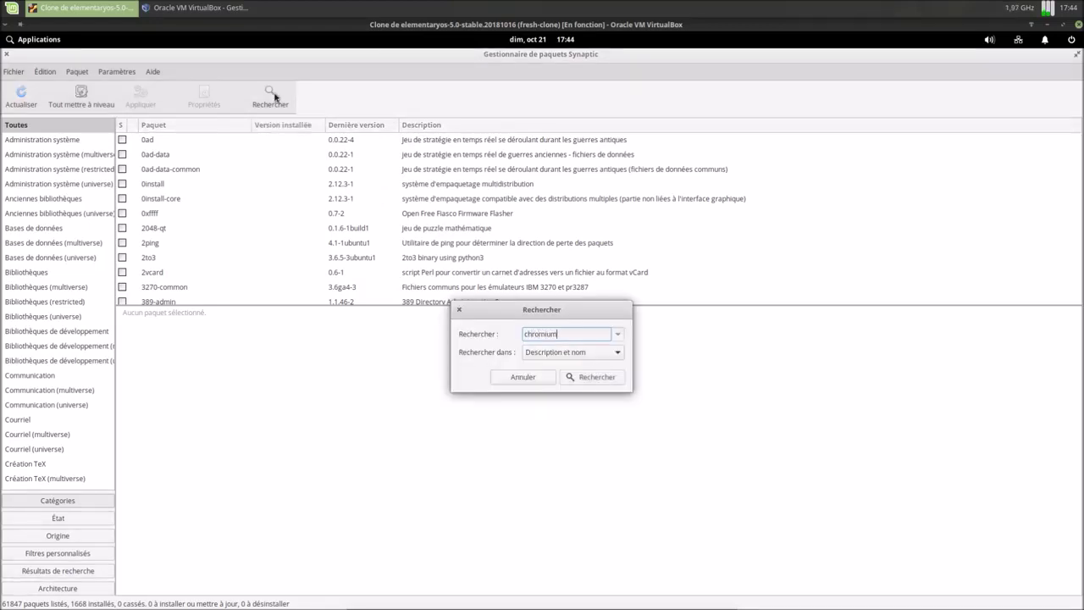
pyautogui.press('Return')
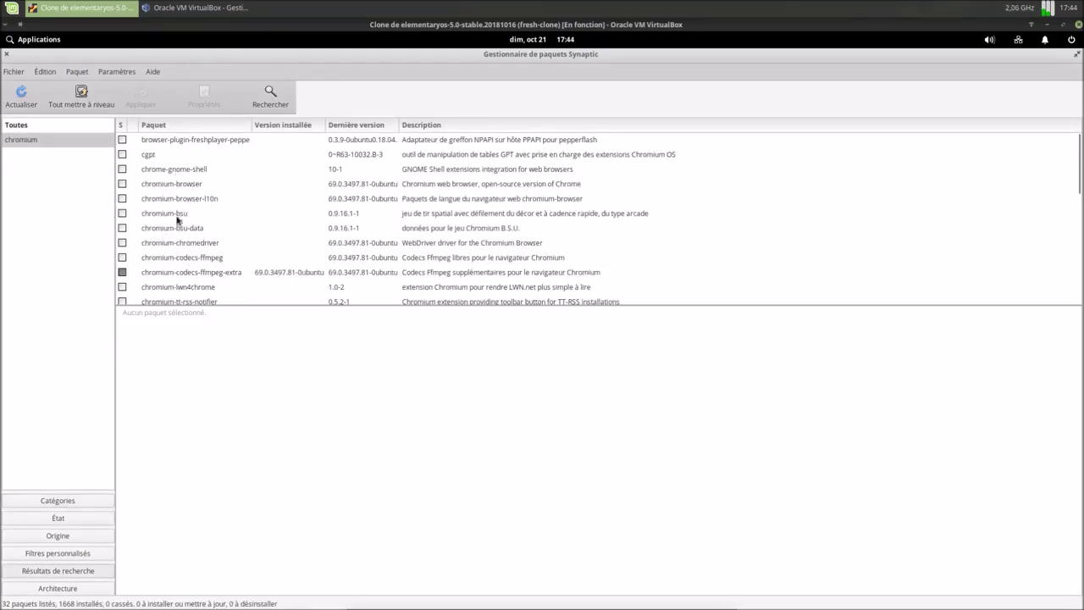
# - Mark chromium-browser for installation and accept the additional chromium-browser-l10n package
pyautogui.click(165, 186)
pyautogui.rightClick(165, 187)
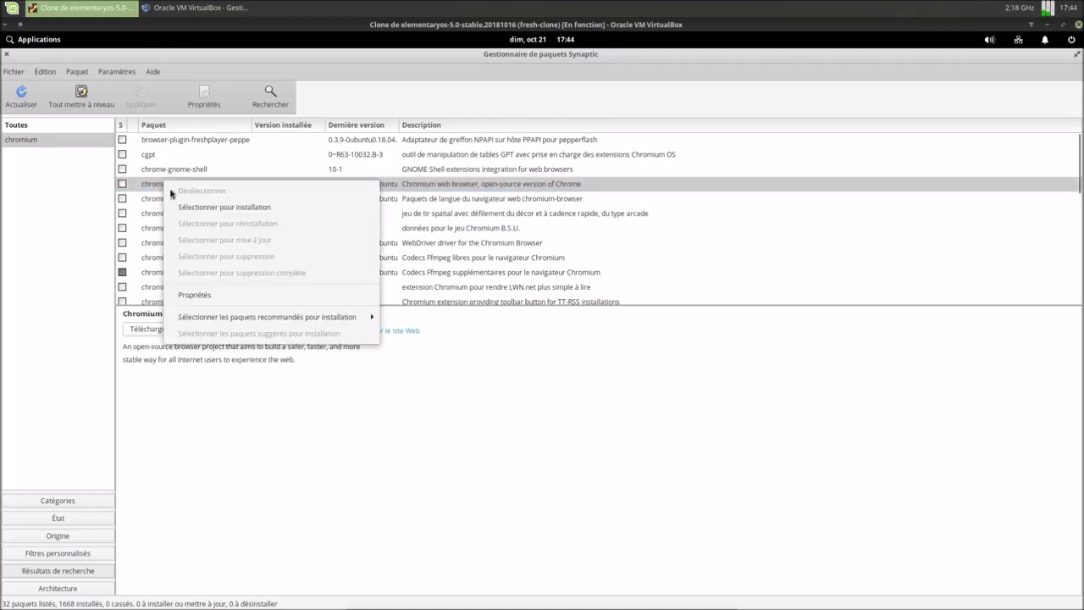
pyautogui.click(183, 204)
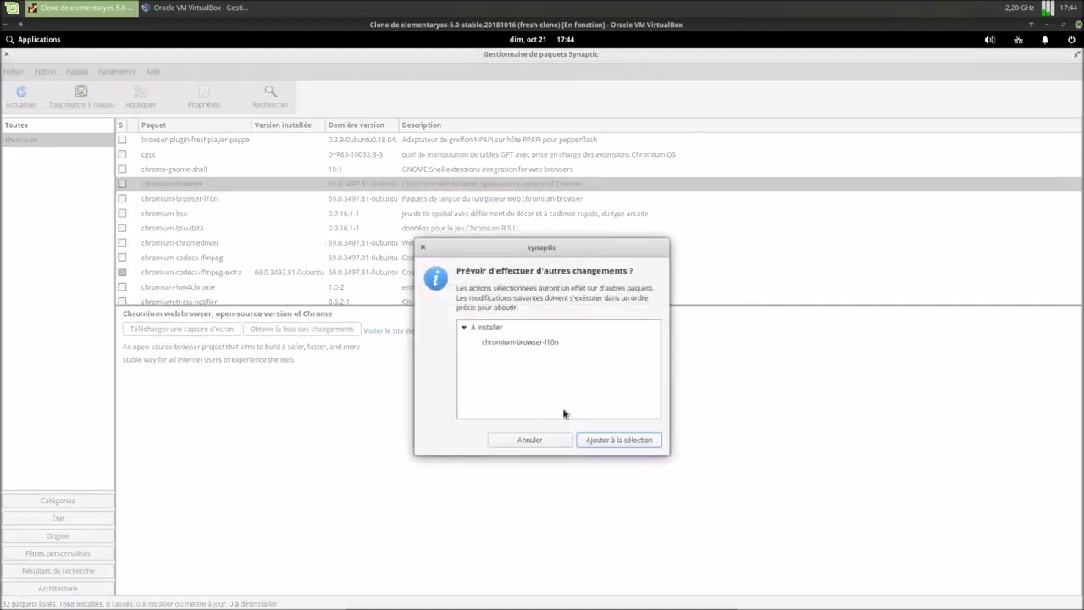
pyautogui.click(607, 442)
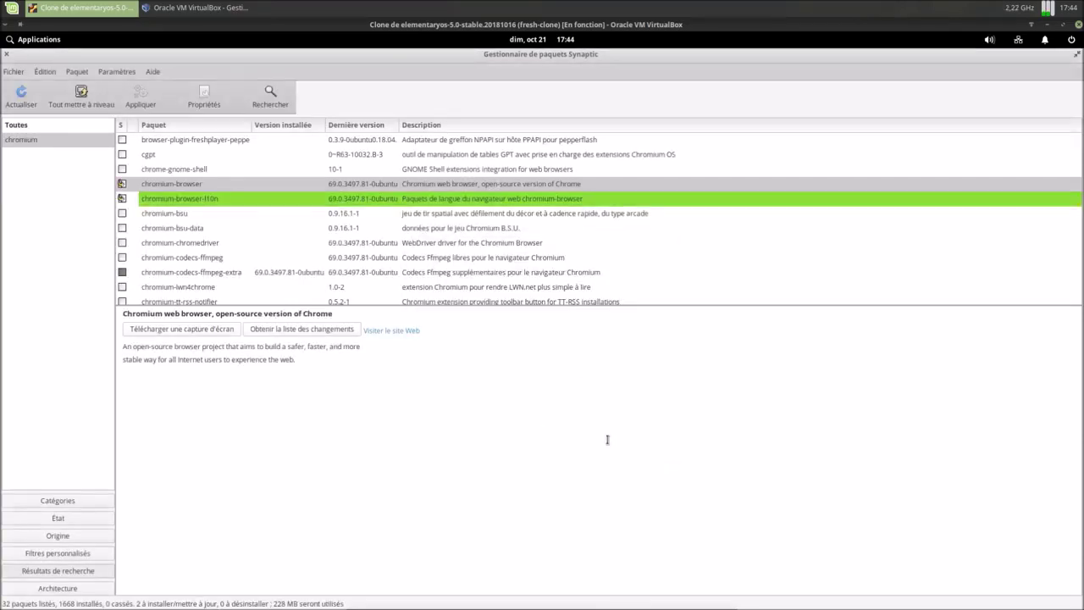
# - Apply the marked changes after expanding the summary's package lists, and show the individual files being downloaded
pyautogui.click(132, 95)
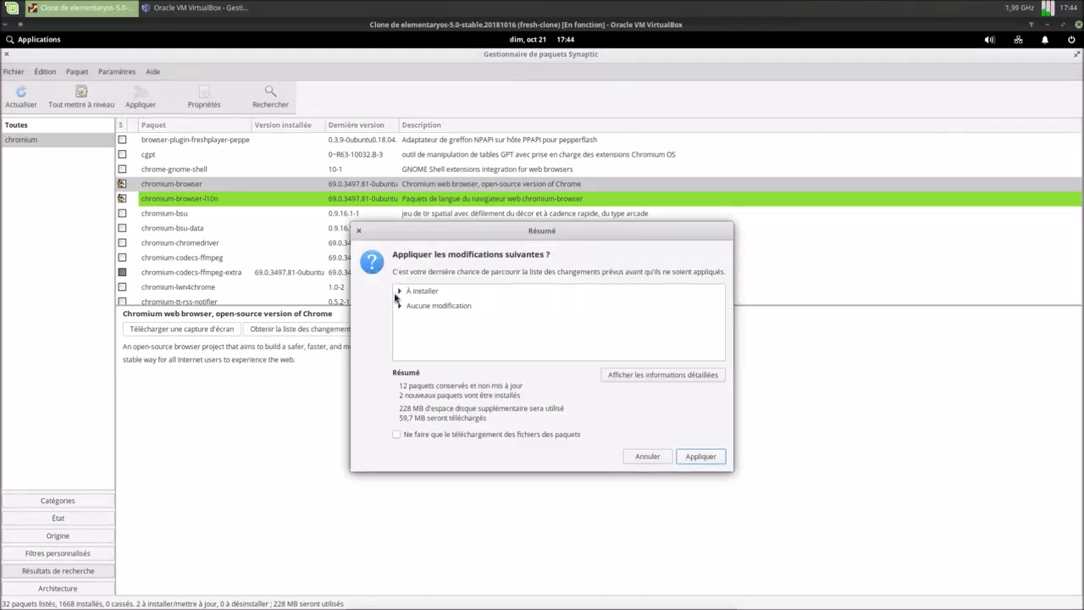
pyautogui.click(399, 291)
pyautogui.click(399, 335)
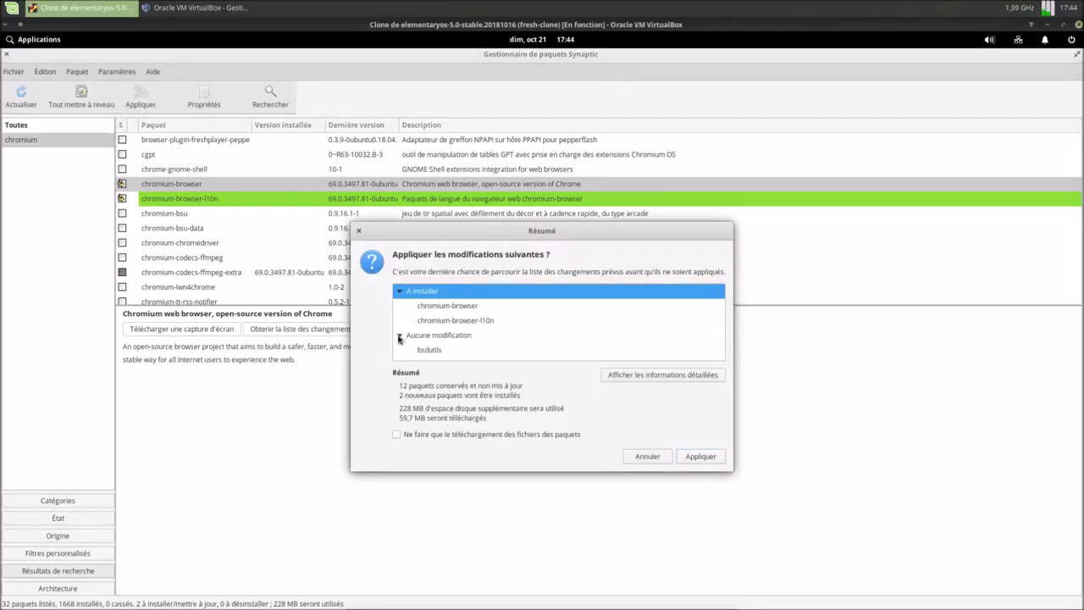
pyautogui.click(701, 456)
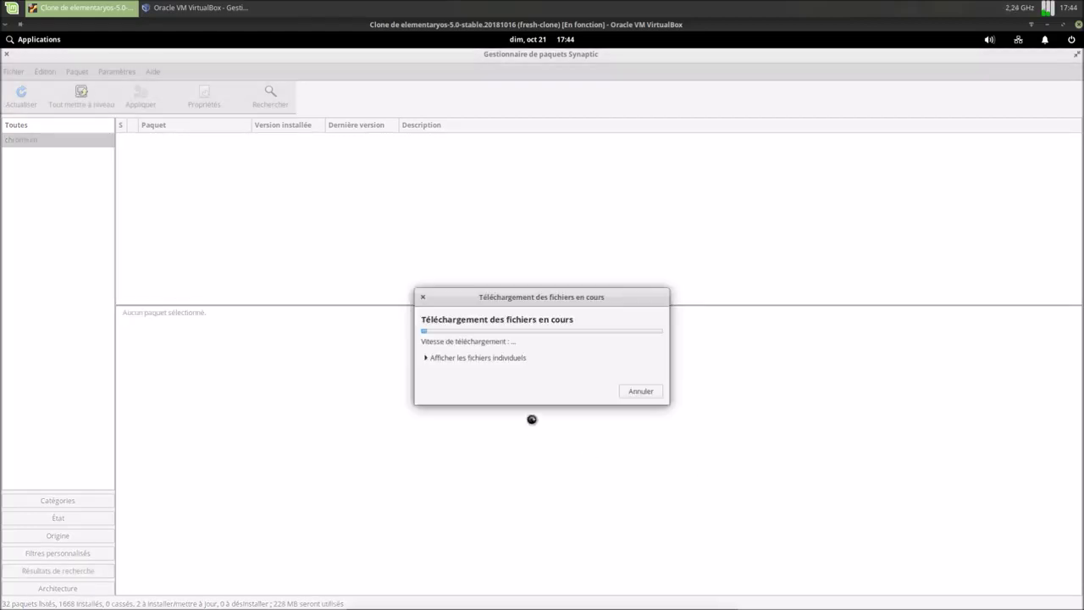
pyautogui.click(510, 357)
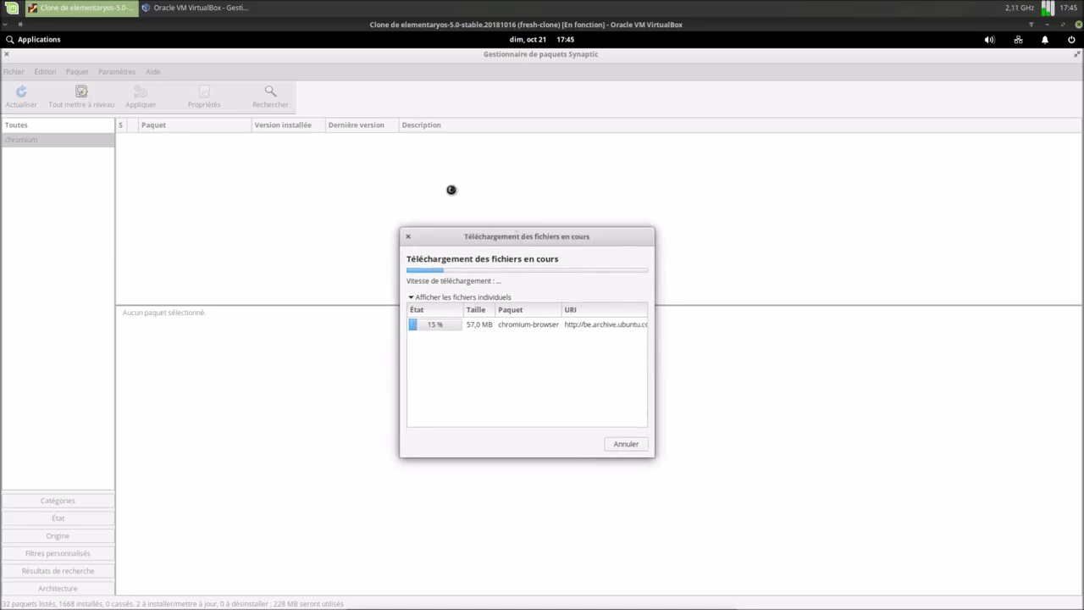
# - Bring the Terminal forward from the window overview, run "uname -a" to check the kernel, and clear the output
pyautogui.moveTo(1082, 607)
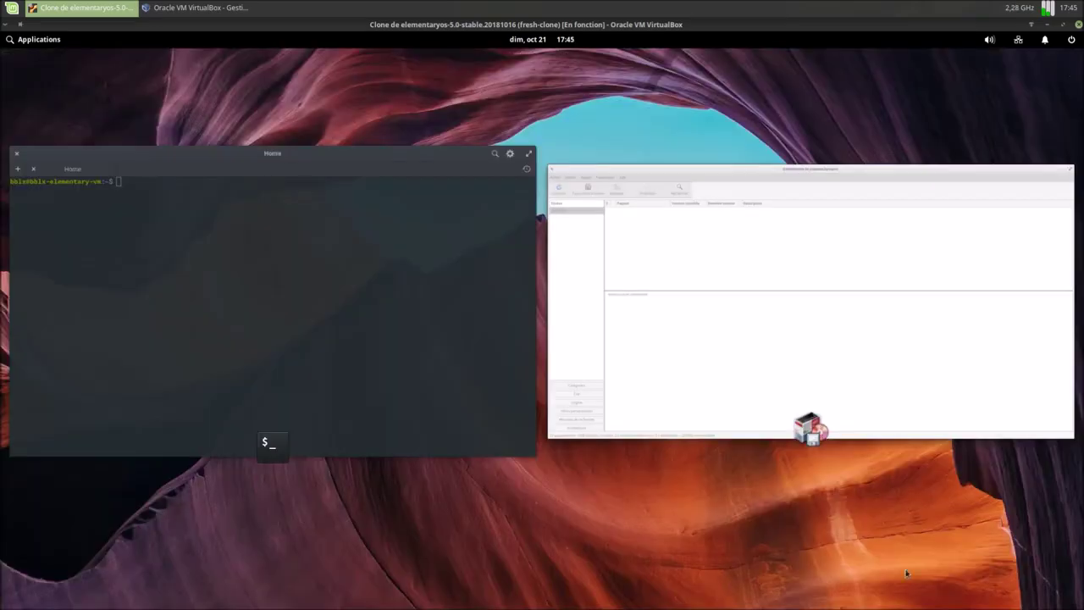
pyautogui.click(416, 371)
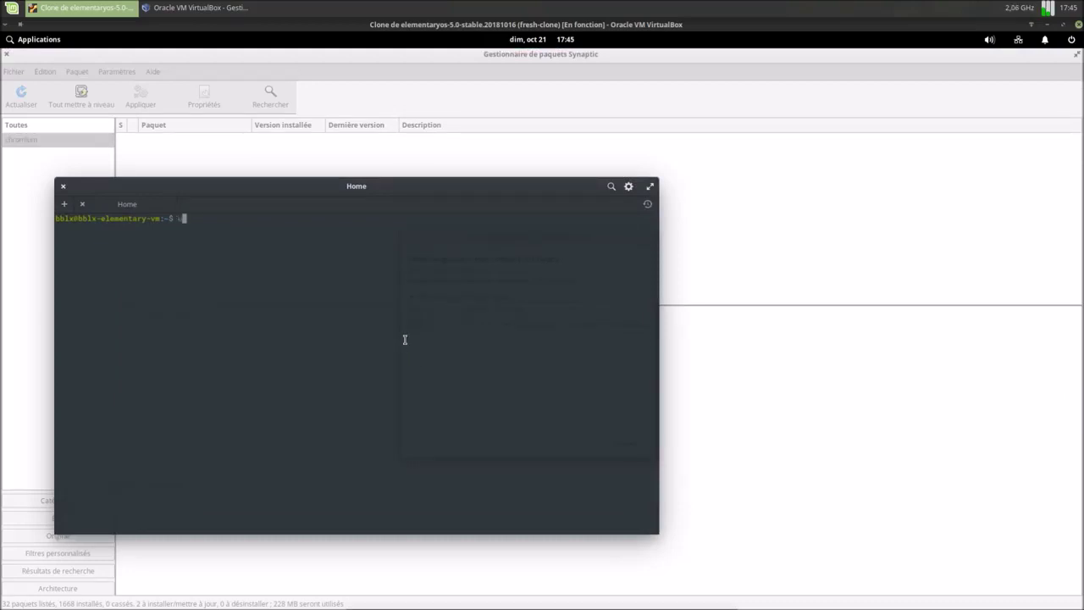
pyautogui.write('uname -a')
pyautogui.press('Return')
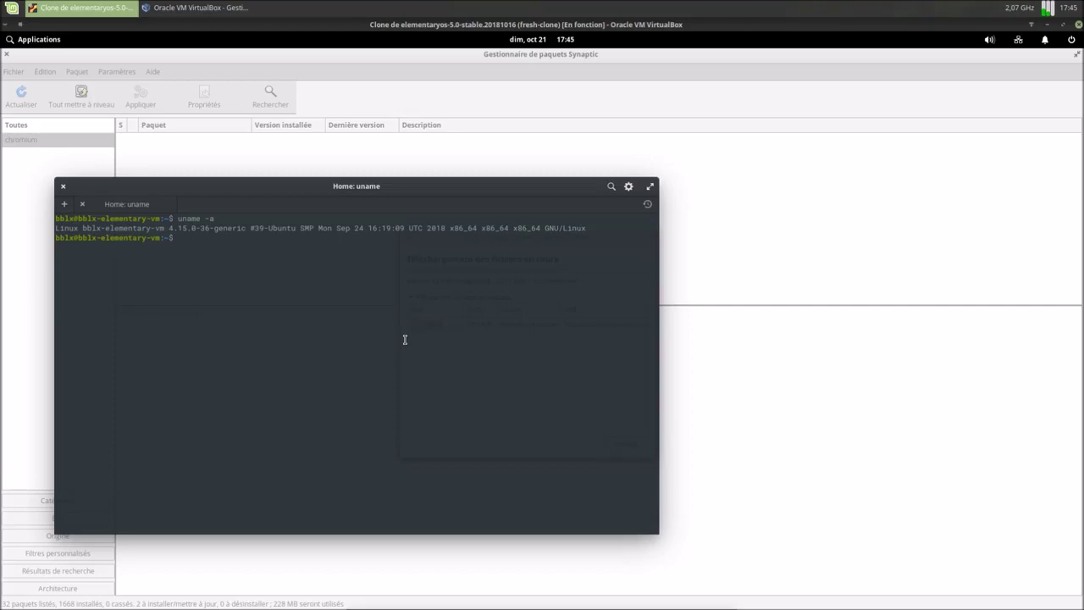
pyautogui.write('clear')
pyautogui.press('Return')
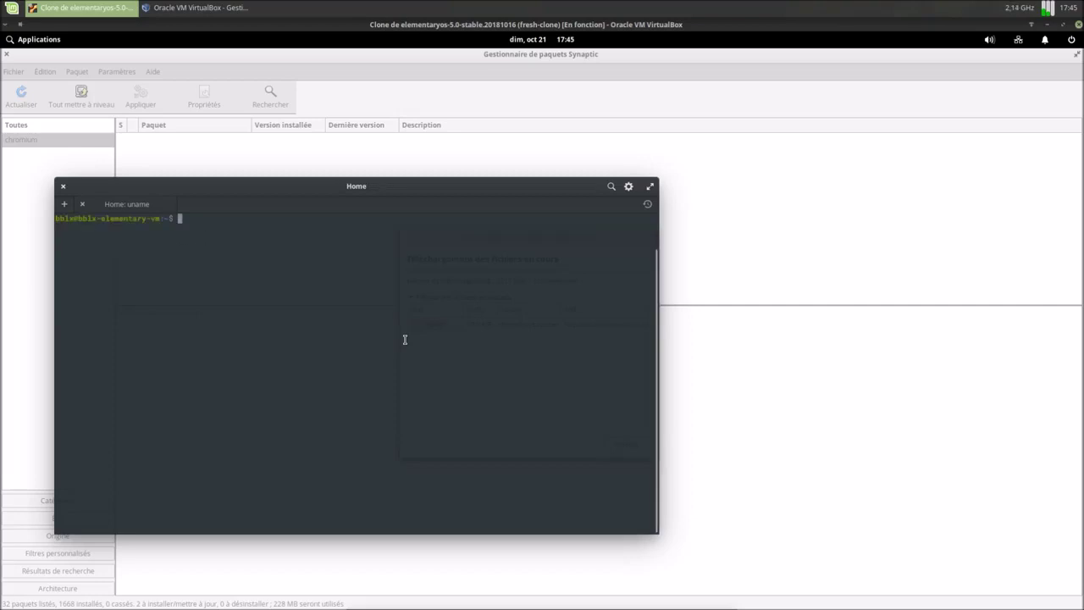
# - Check the distribution release with "lsb_release -a", and run "top" to view the running processes
pyautogui.write('lsb_release -a')
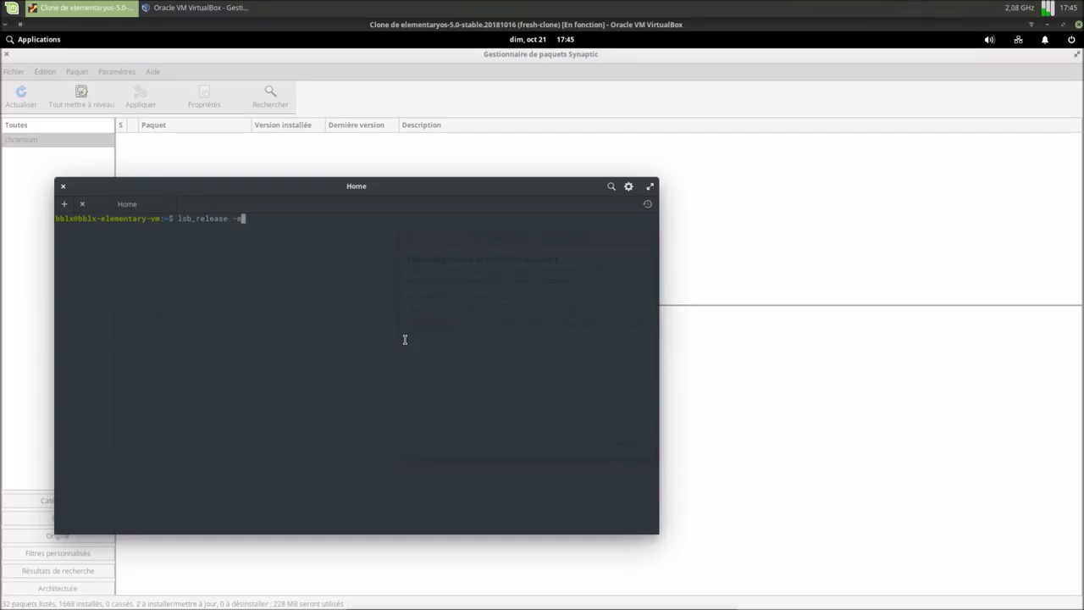
pyautogui.press('Return')
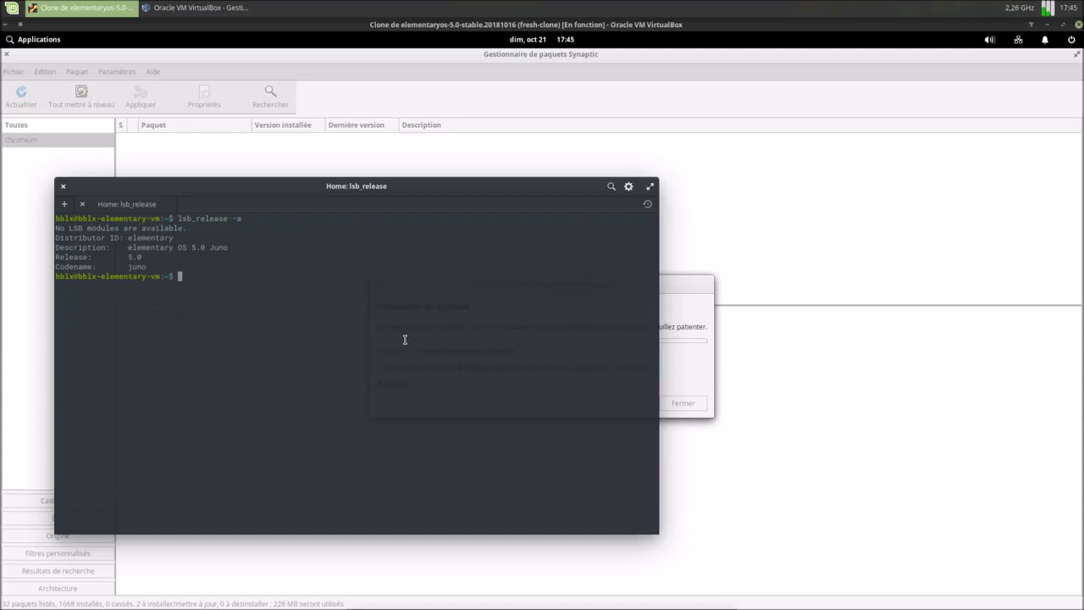
pyautogui.write('top')
pyautogui.press('Return')
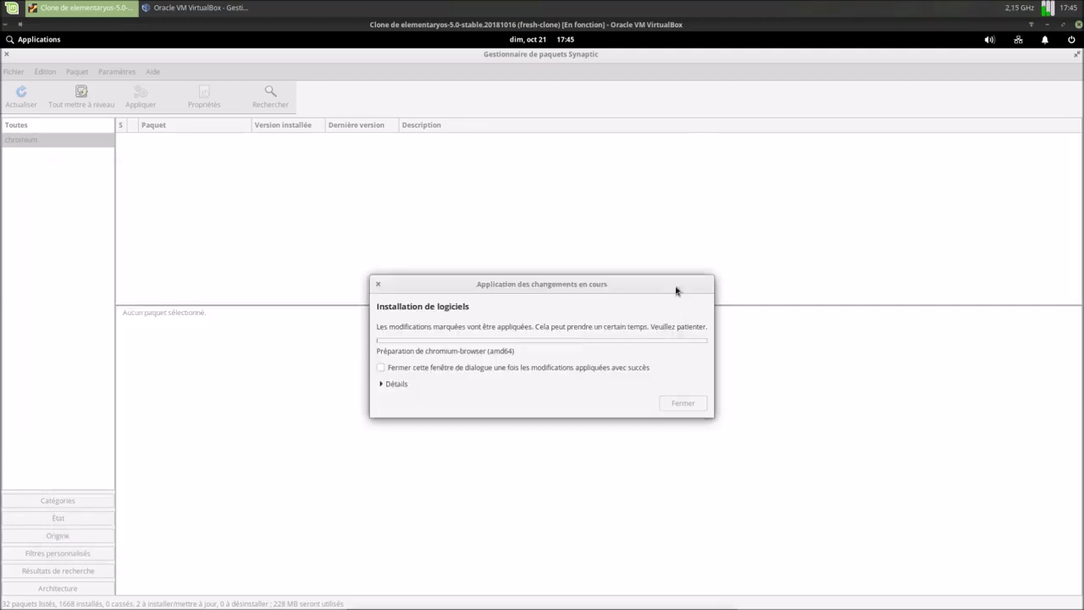
# - Set the installation progress dialog to close automatically after success, and close the Synaptic package manager when the Chromium installation finishes
pyautogui.click(678, 290)
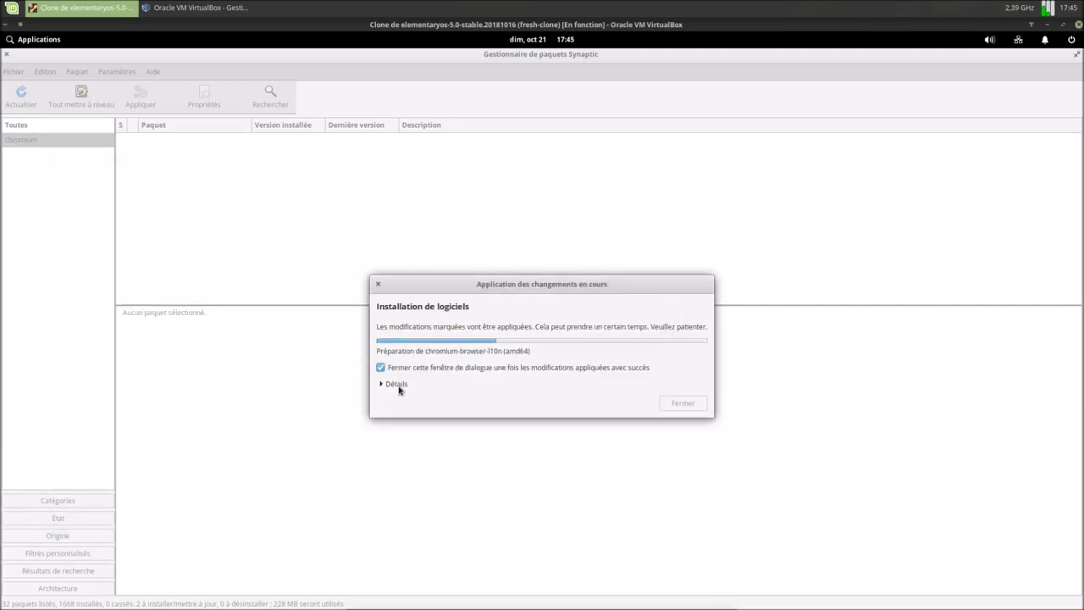
pyautogui.click(393, 384)
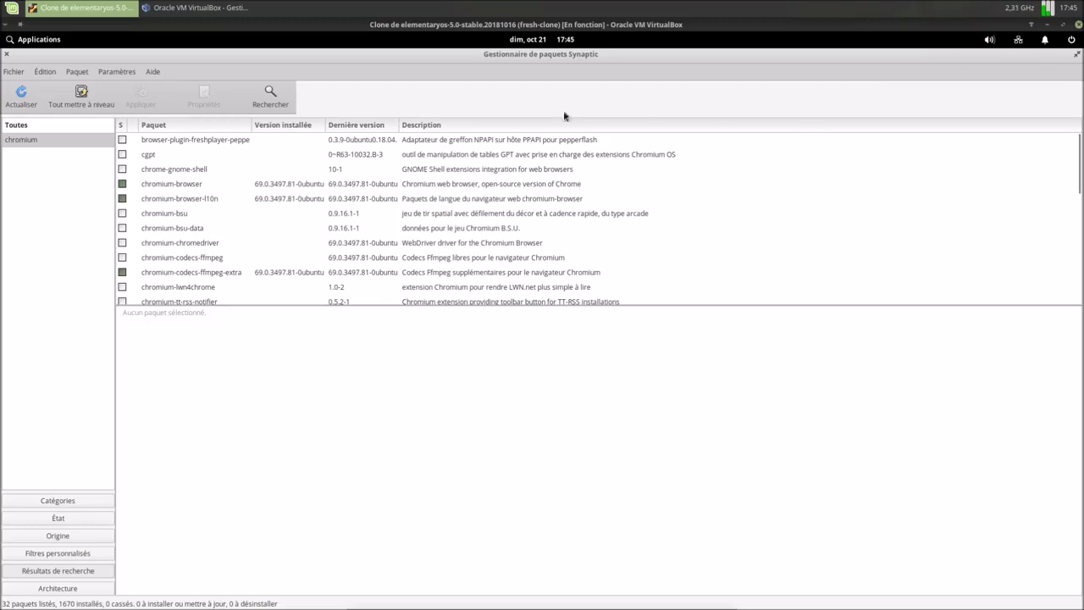
pyautogui.click(6, 54)
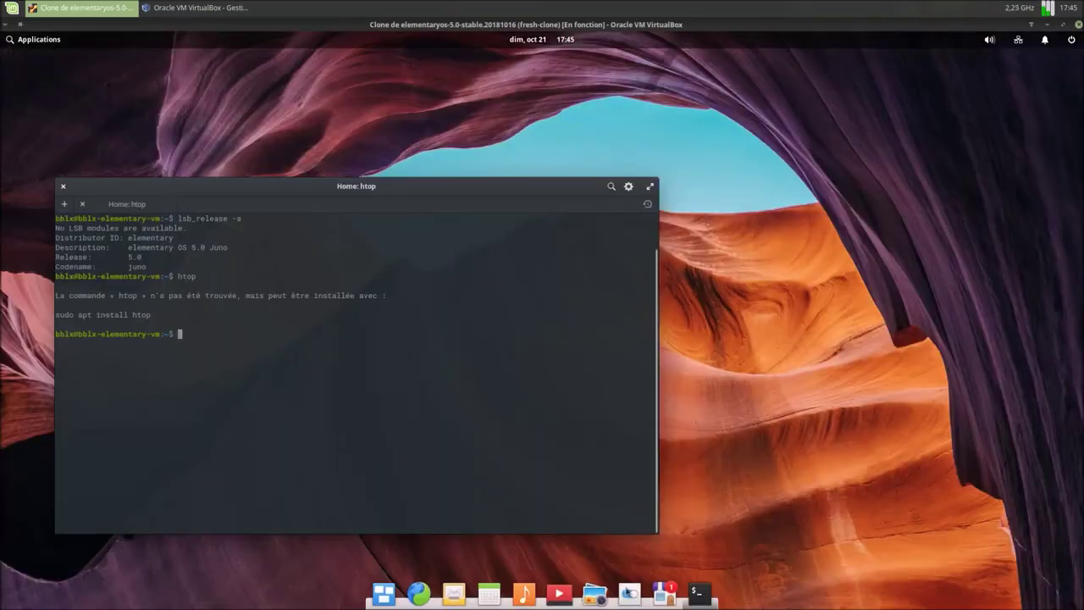
# - Set the default web browser to Chromium (Navigateur Web Chromium) in the system settings' Applications section, and close the settings
pyautogui.click(627, 594)
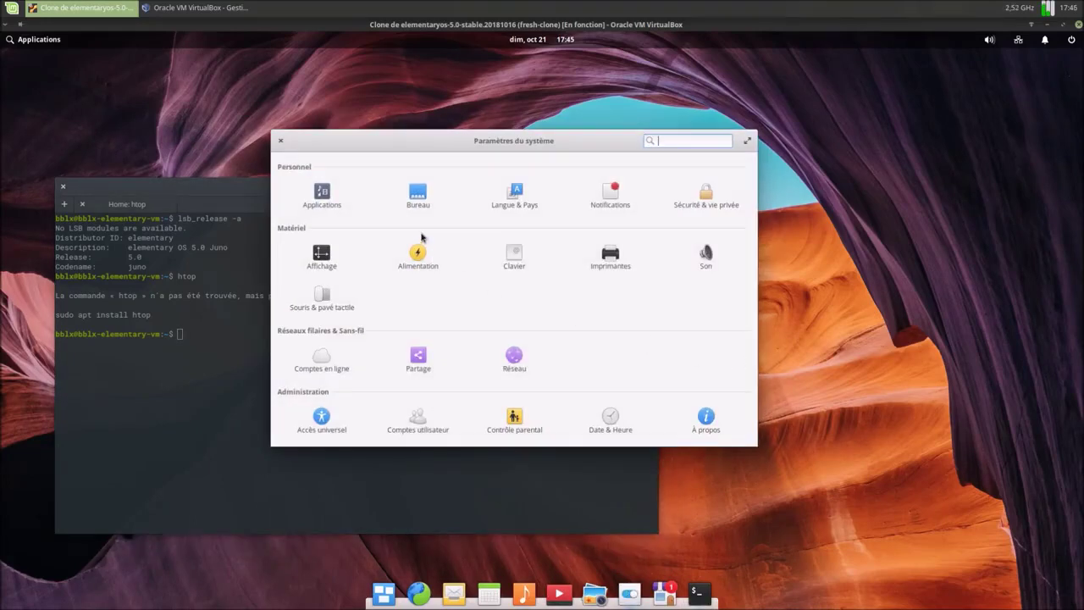
pyautogui.click(330, 193)
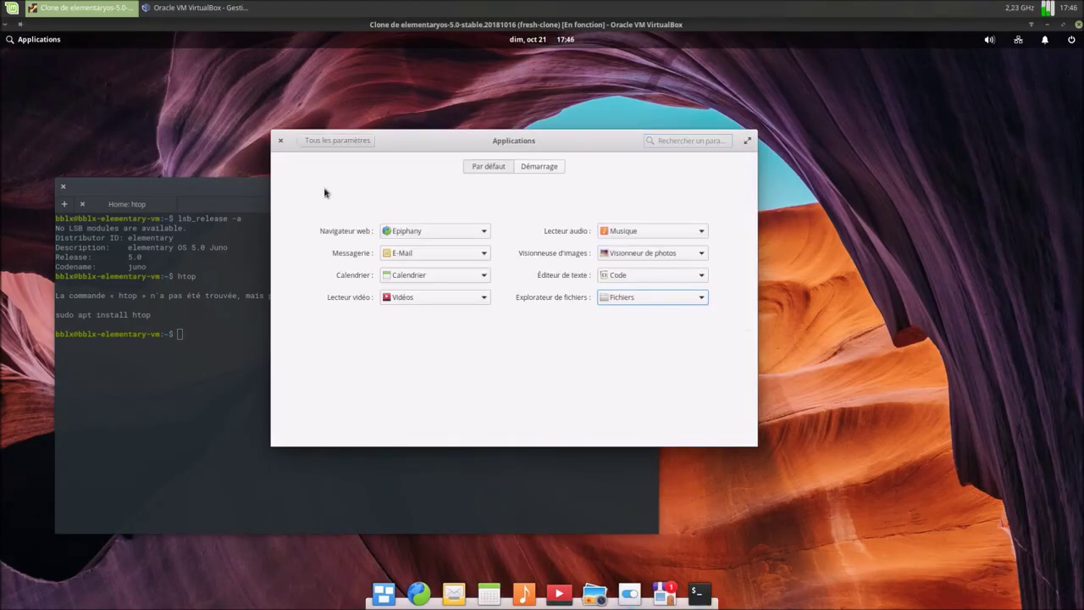
pyautogui.click(407, 232)
pyautogui.click(414, 248)
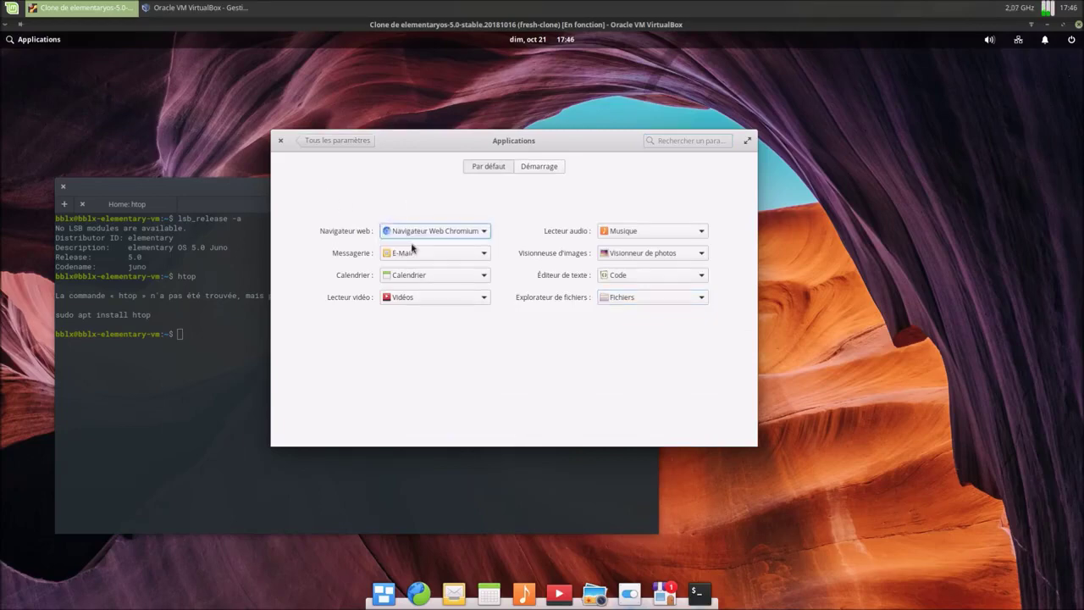
pyautogui.click(326, 142)
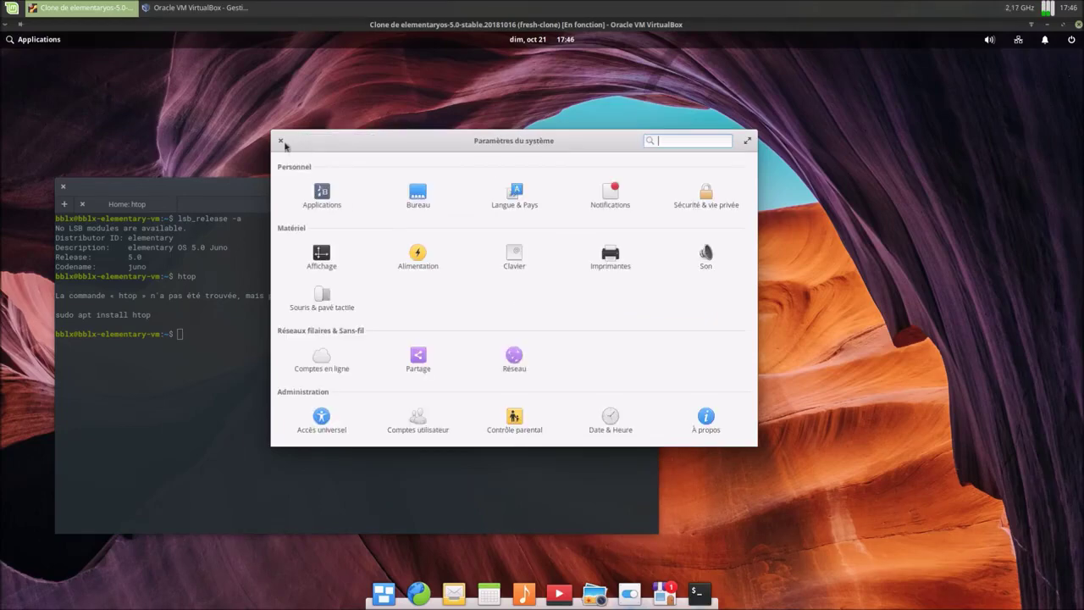
pyautogui.click(283, 142)
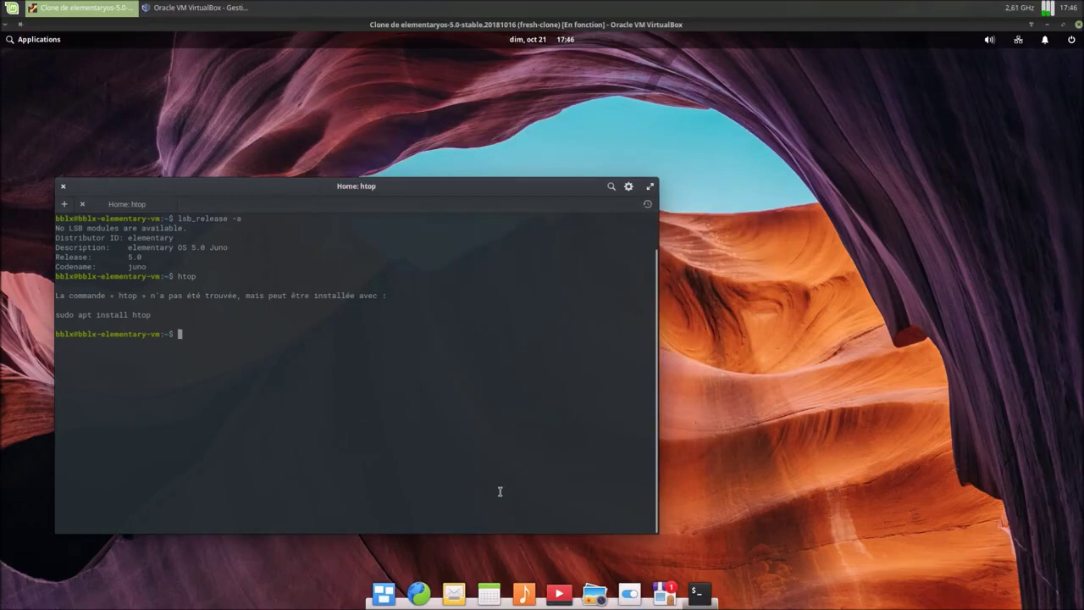
# - Launch Chromium by searching the applications for "chr", and move its window toward the middle of the desktop
pyautogui.click(50, 45)
pyautogui.write('chr')
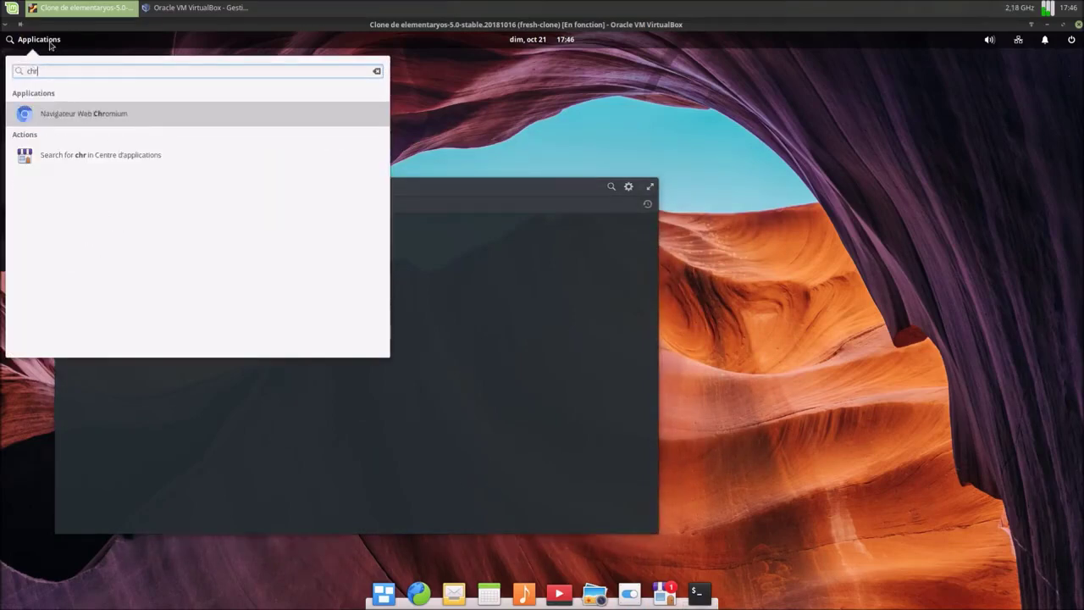
pyautogui.click(169, 115)
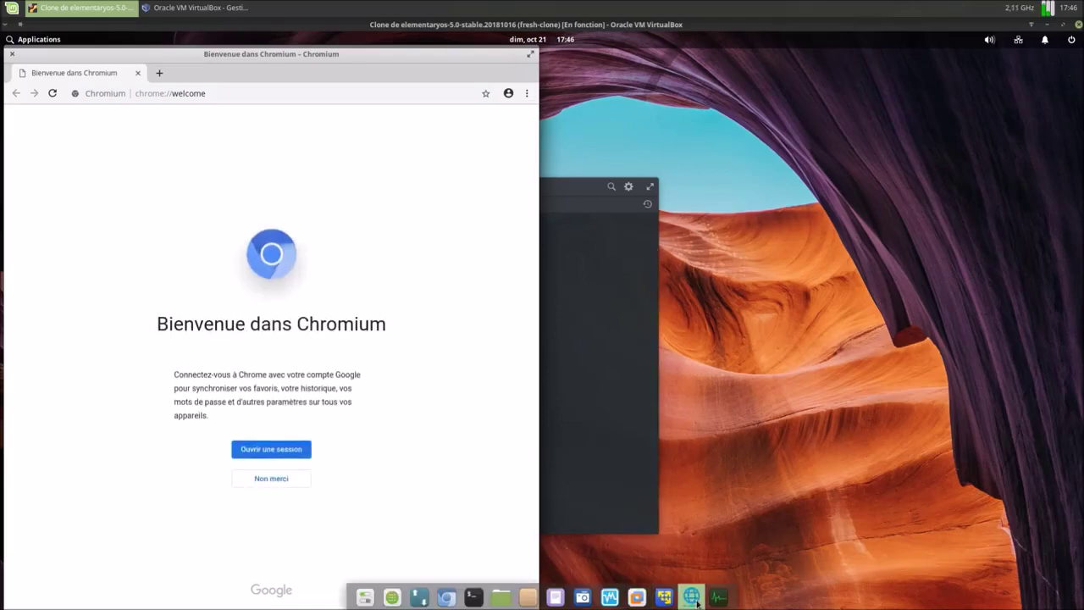
pyautogui.moveTo(462, 62); pyautogui.dragTo(815, 100)
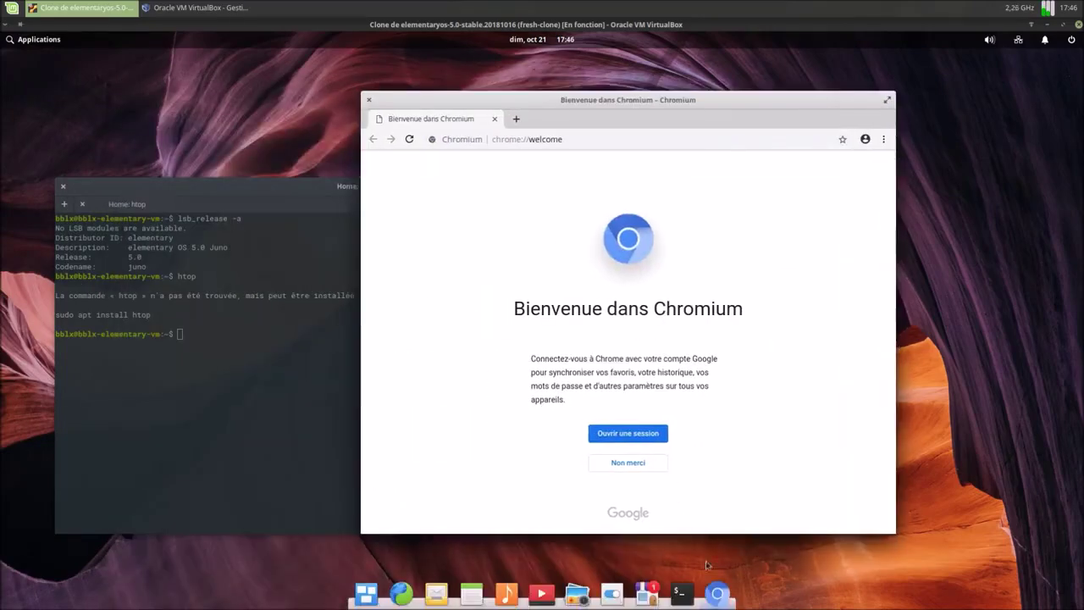
# - Pin Chromium to the dock directly after the Epiphany browser, and unpin Epiphany from the dock
pyautogui.rightClick(716, 593)
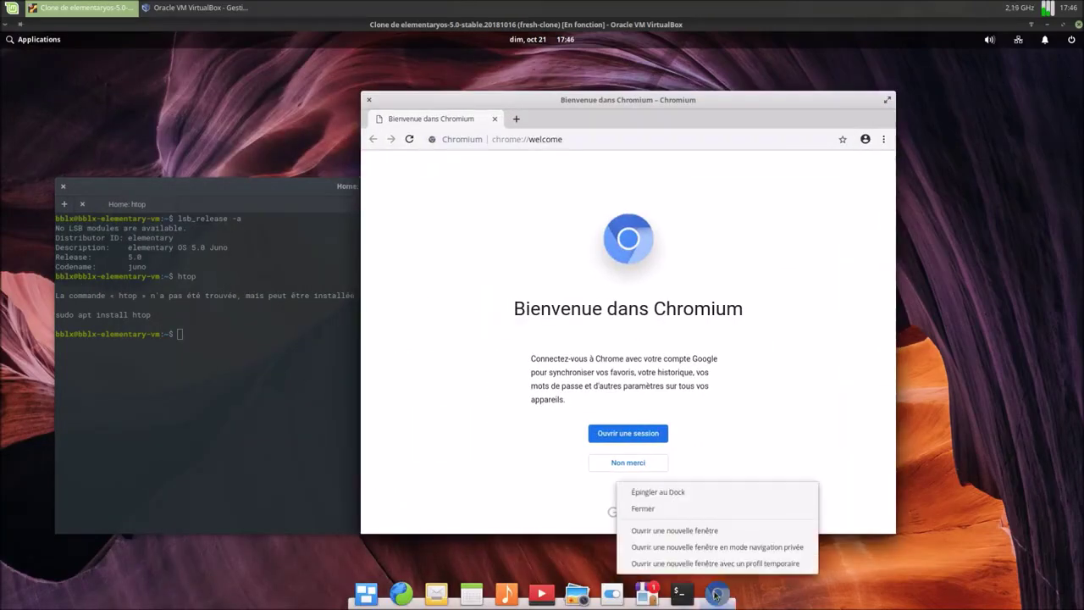
pyautogui.click(669, 493)
pyautogui.moveTo(719, 595); pyautogui.dragTo(436, 598)
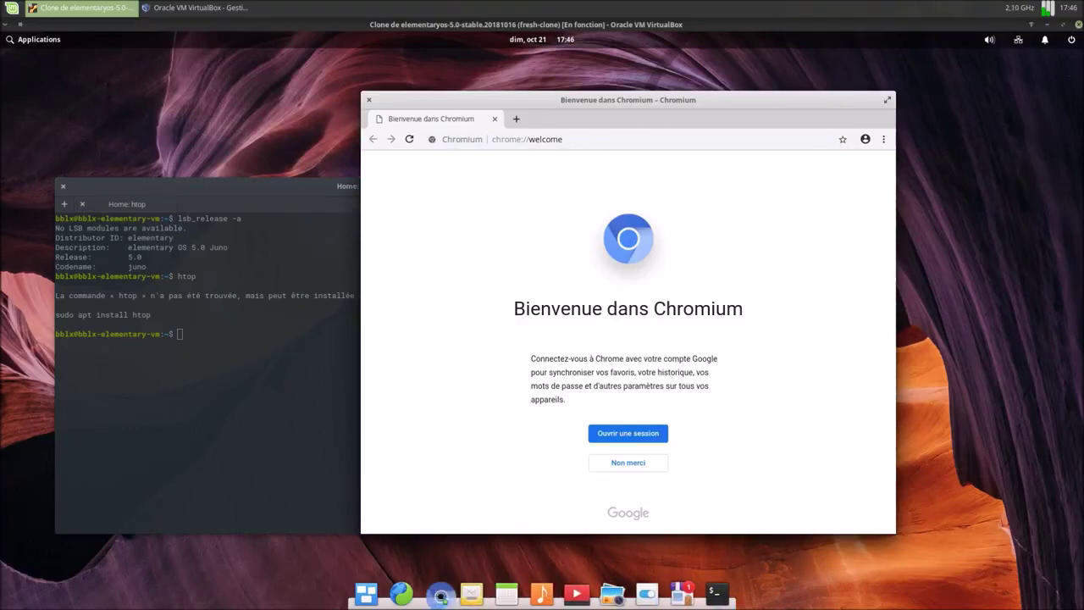
pyautogui.rightClick(402, 596)
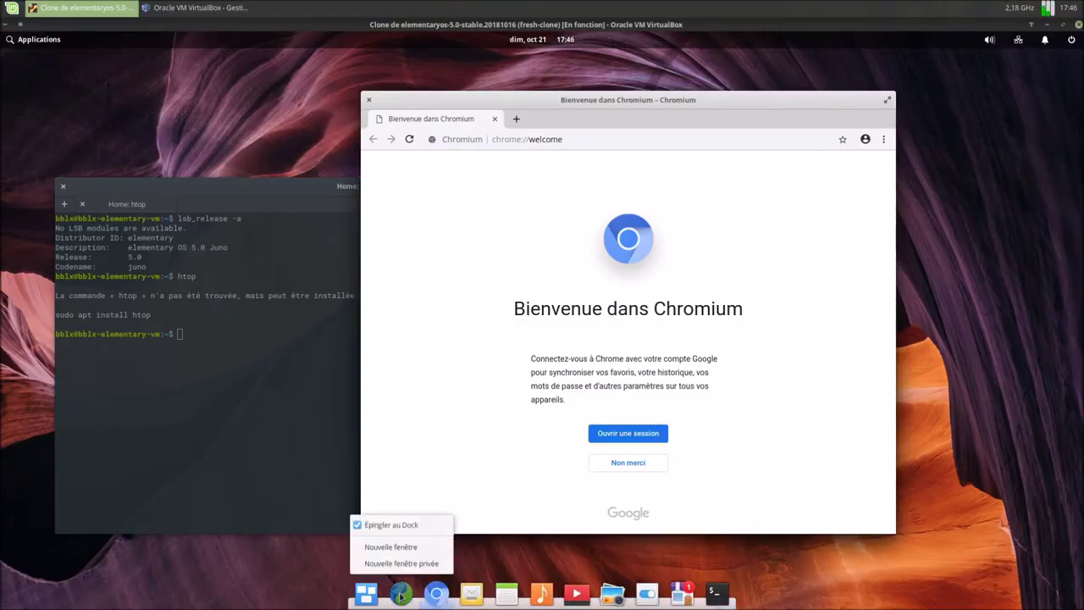
pyautogui.click(404, 526)
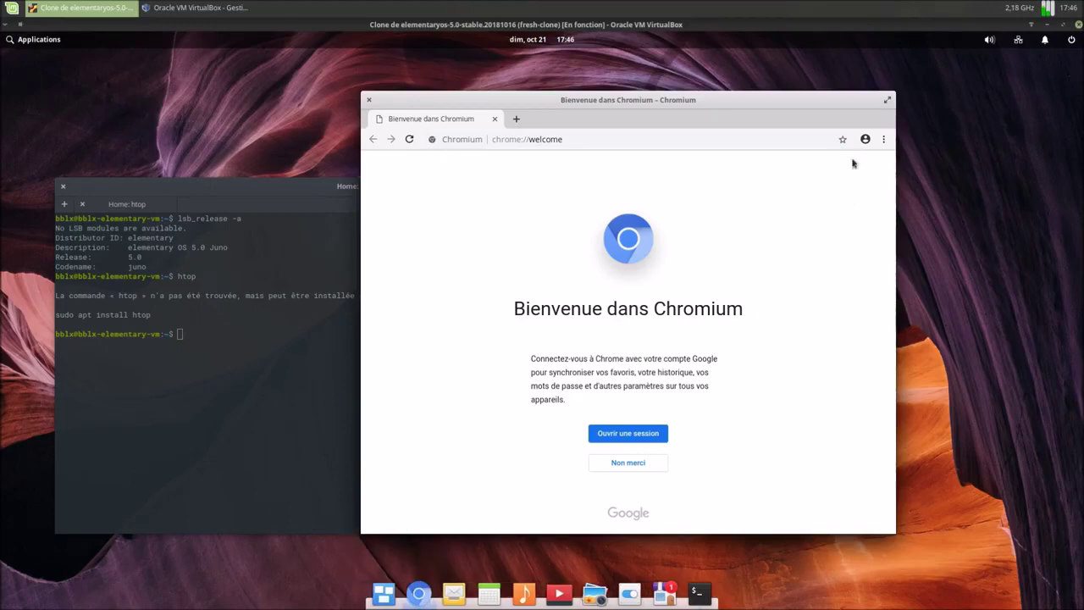
# - Load google.be in Chromium and maximize the browser window
pyautogui.moveTo(843, 108); pyautogui.dragTo(785, 99)
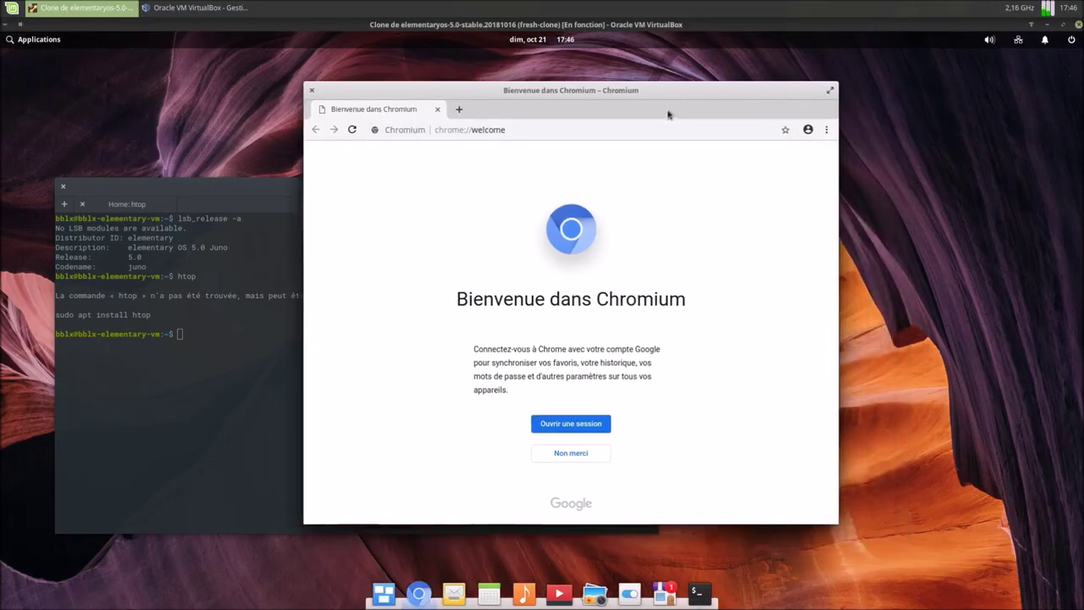
pyautogui.click(522, 129)
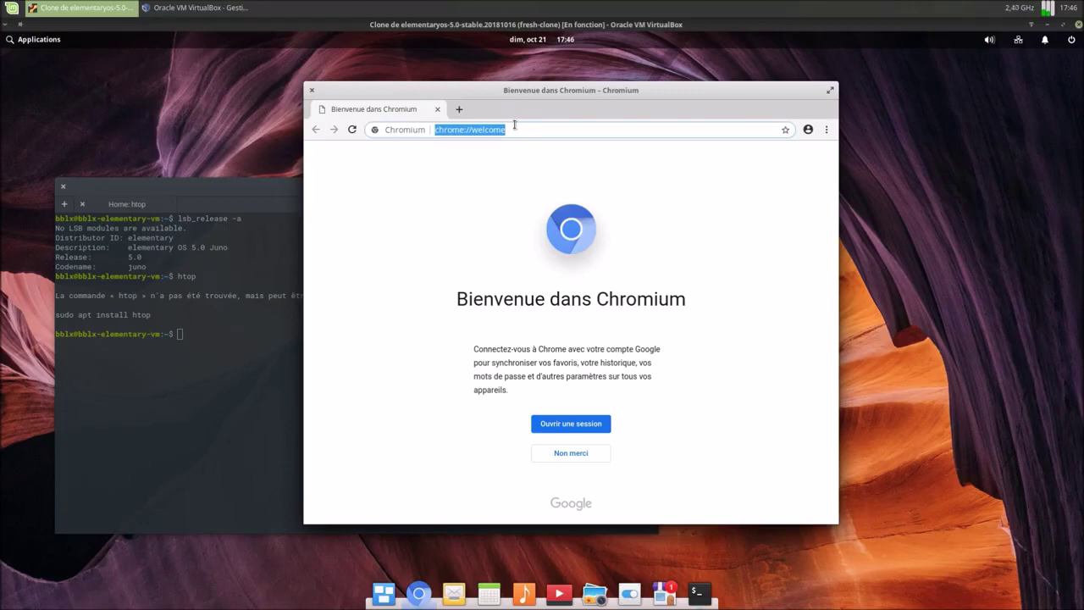
pyautogui.write('google.b')
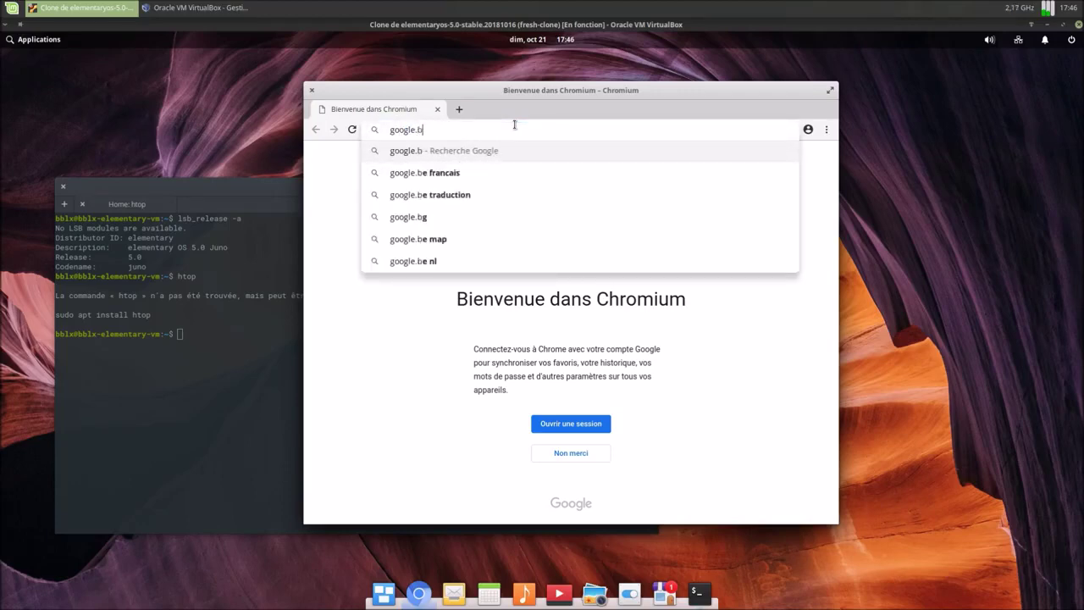
pyautogui.write('e')
pyautogui.press('Return')
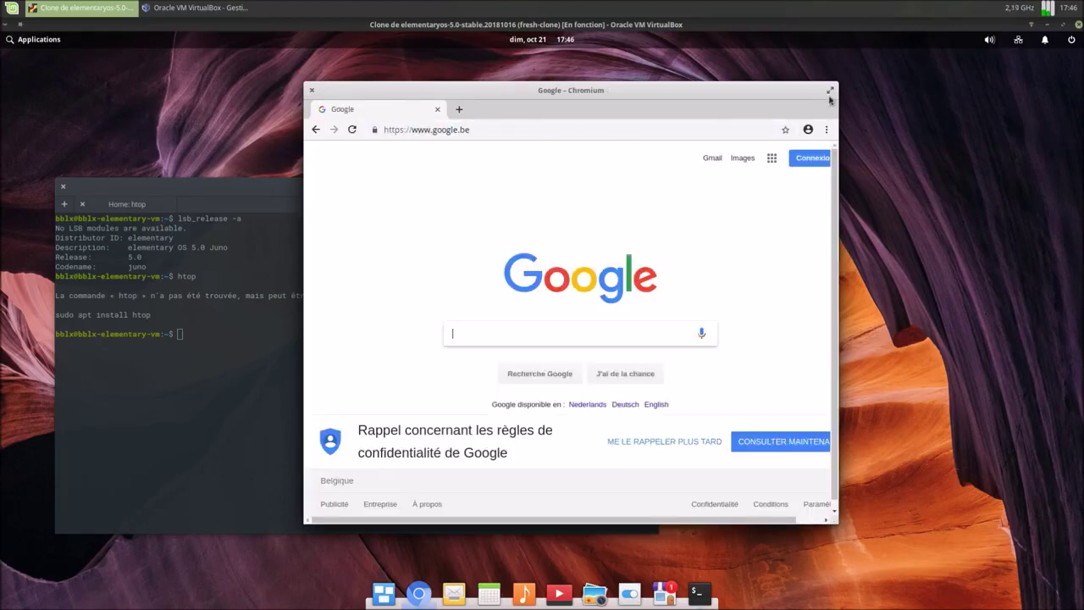
pyautogui.click(831, 90)
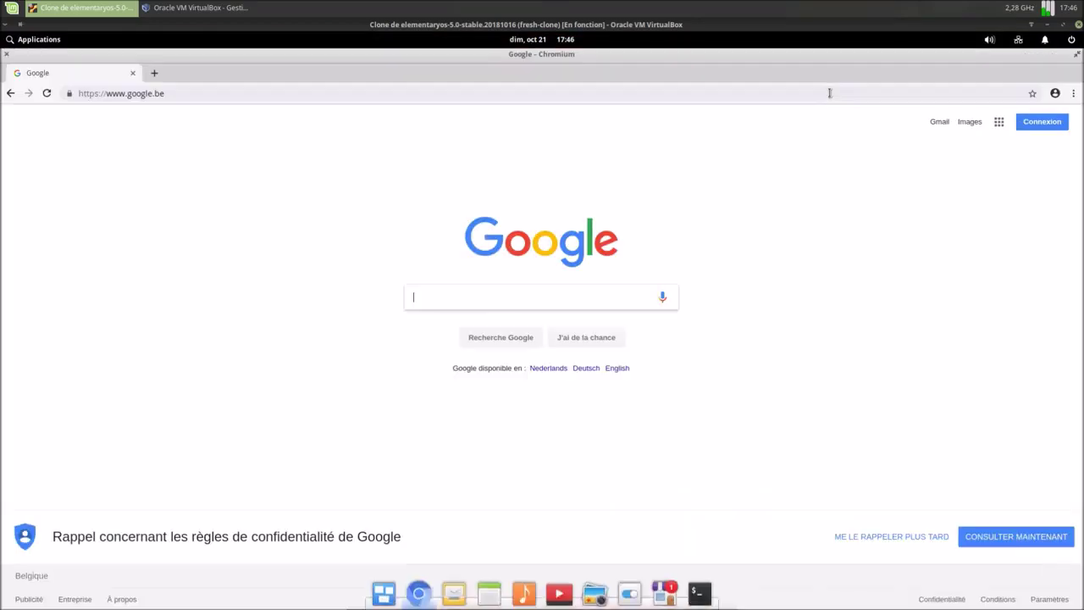
# - Search for "blablalinux" on YouTube, reached from Google's apps, and play the Mumble installation tutorial before closing Chromium
pyautogui.click(998, 124)
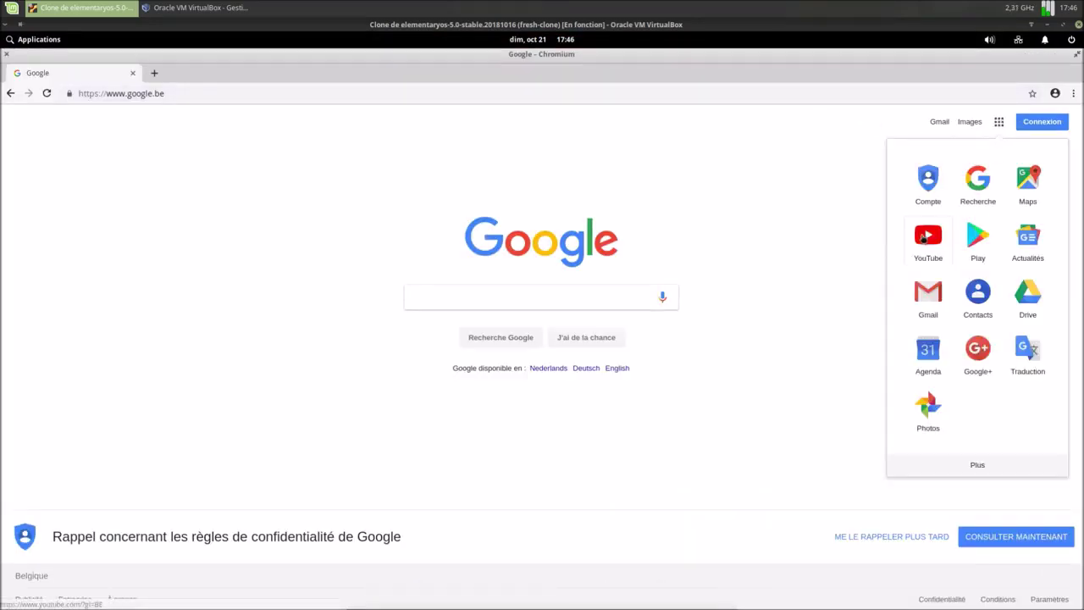
pyautogui.click(925, 238)
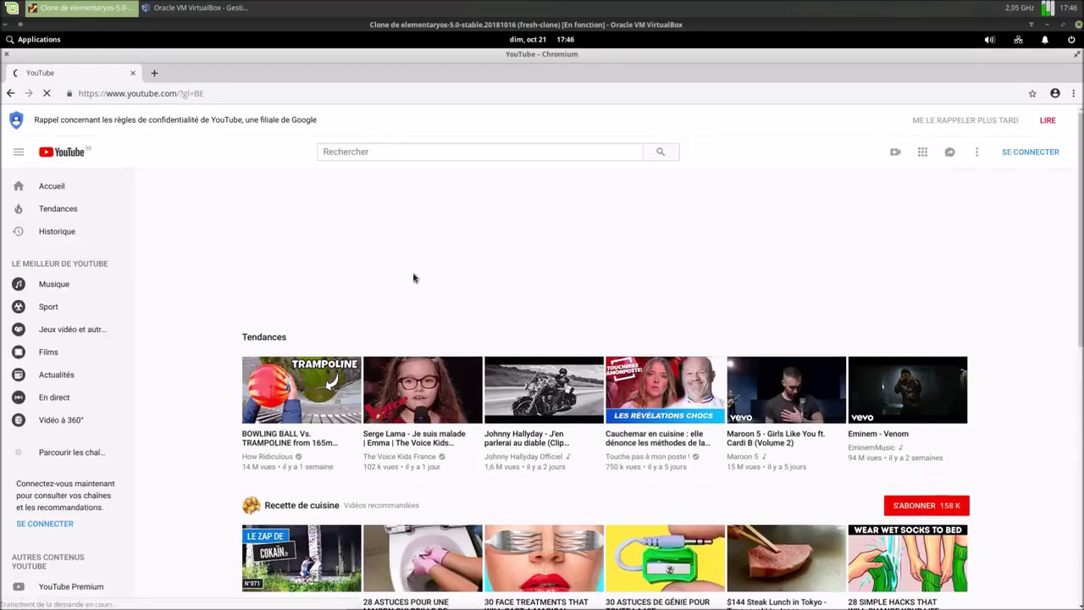
pyautogui.click(451, 151)
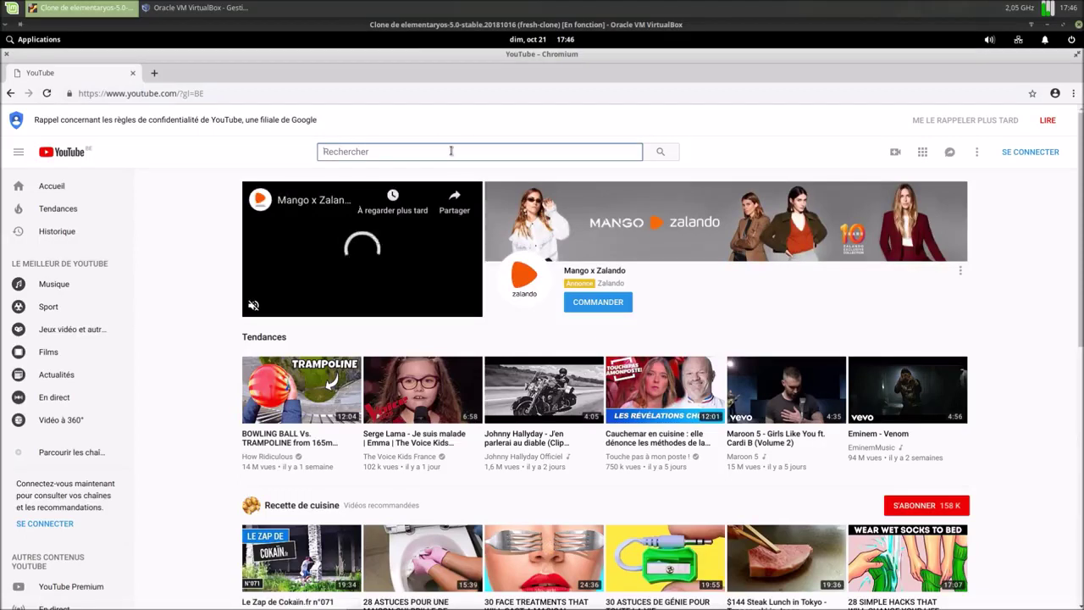
pyautogui.write('blablalinux')
pyautogui.press('Return')
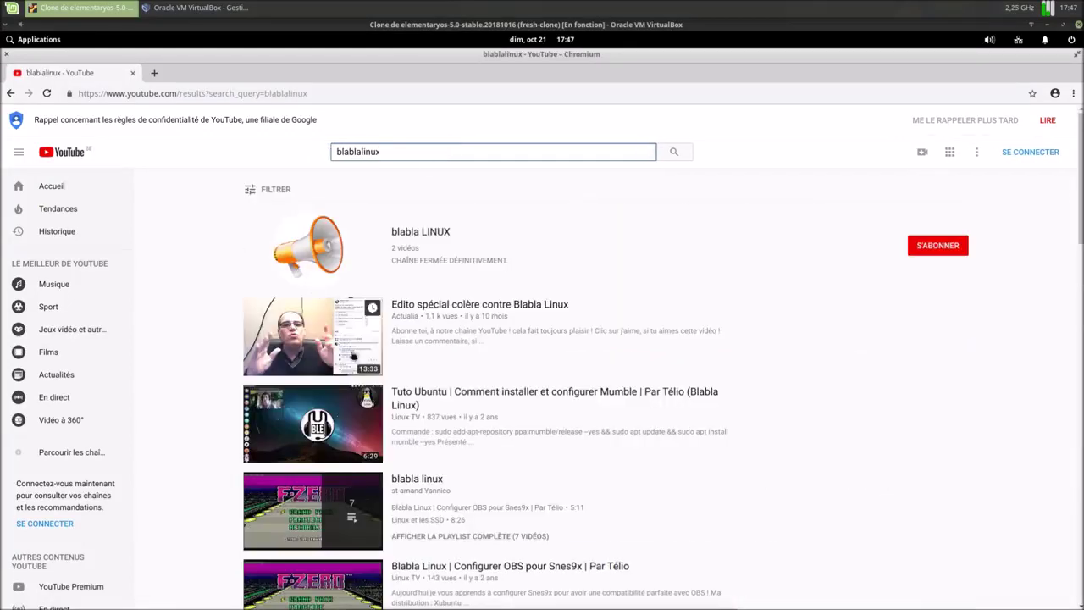
pyautogui.click(343, 440)
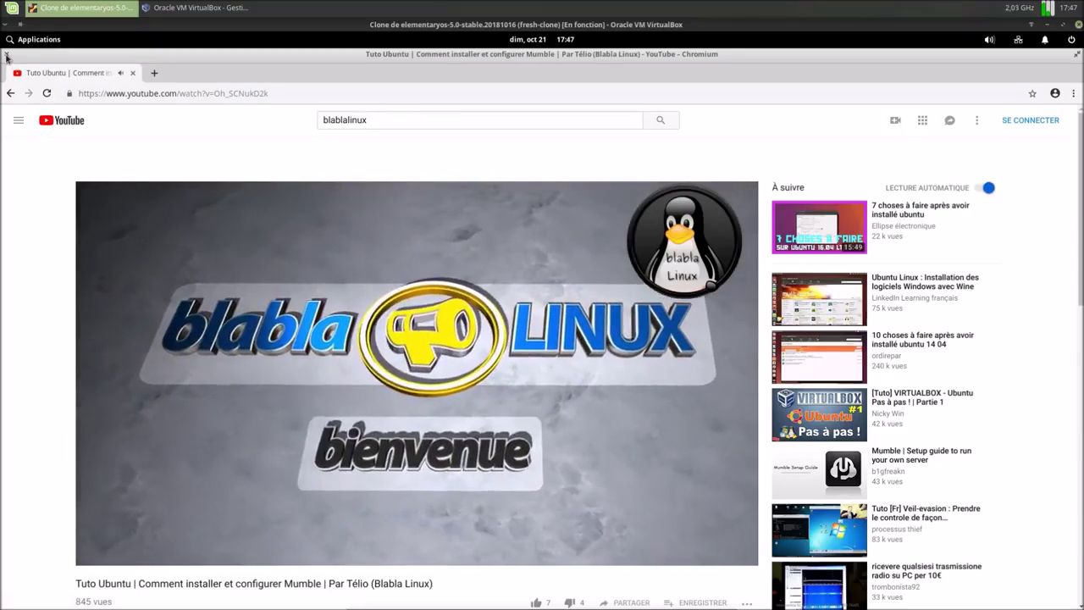
pyautogui.click(6, 54)
# - Move the Terminal window toward the middle of the desktop and clear its previous output
pyautogui.moveTo(431, 199); pyautogui.dragTo(704, 116)
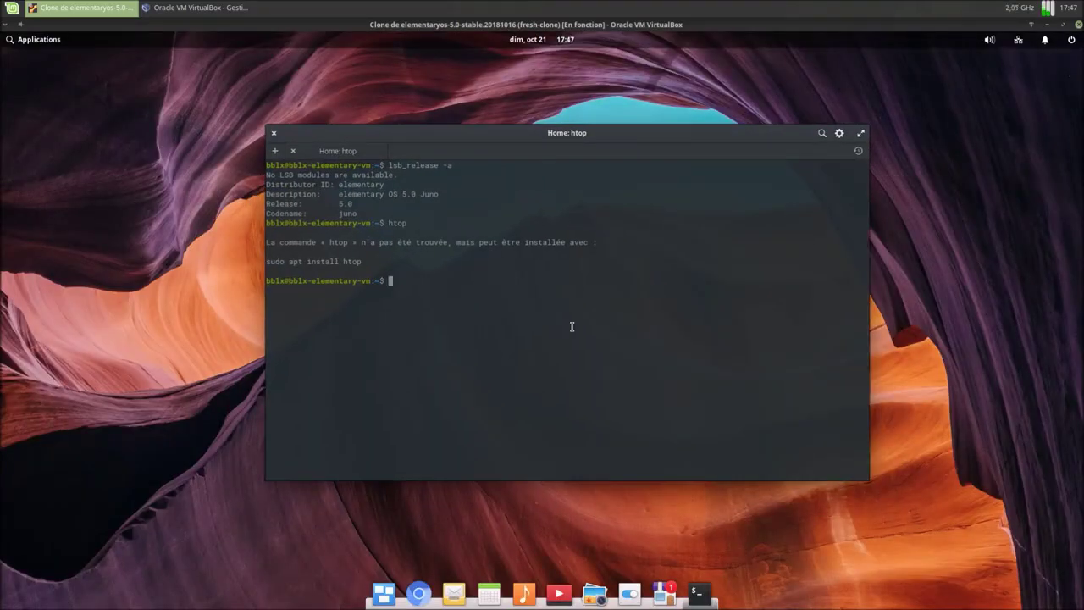
pyautogui.write('r')
pyautogui.press('Return')
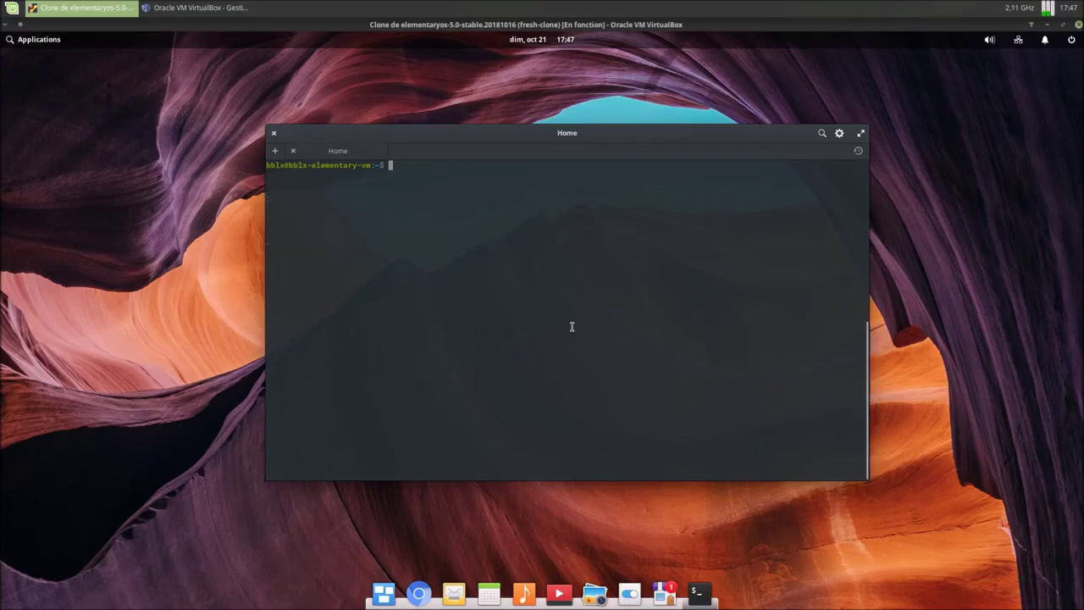
pyautogui.write('sudo')
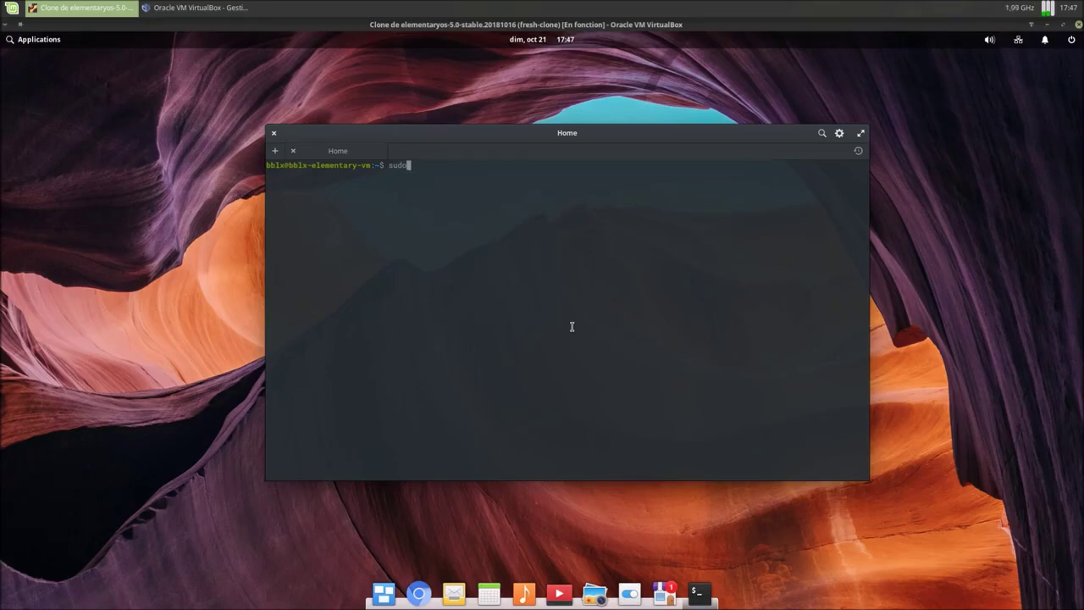
pyautogui.write('sudo apt install vl')
pyautogui.press('BackSpace')
pyautogui.press('BackSpace')
pyautogui.press('BackSpace')
pyautogui.press('BackSpace')
pyautogui.press('BackSpace')
pyautogui.press('BackSpace')
pyautogui.press('BackSpace')
pyautogui.press('BackSpace')
pyautogui.press('BackSpace')
pyautogui.press('BackSpace')
pyautogui.press('BackSpace')
pyautogui.press('BackSpace')
pyautogui.press('BackSpace')
pyautogui.press('BackSpace')
pyautogui.press('BackSpace')
pyautogui.press('BackSpace')
pyautogui.press('BackSpace')
pyautogui.press('BackSpace')
pyautogui.press('BackSpace')
# - Run "snap list" in the Terminal to check for installed snap packages
pyautogui.write('snap list')
pyautogui.press('Return')
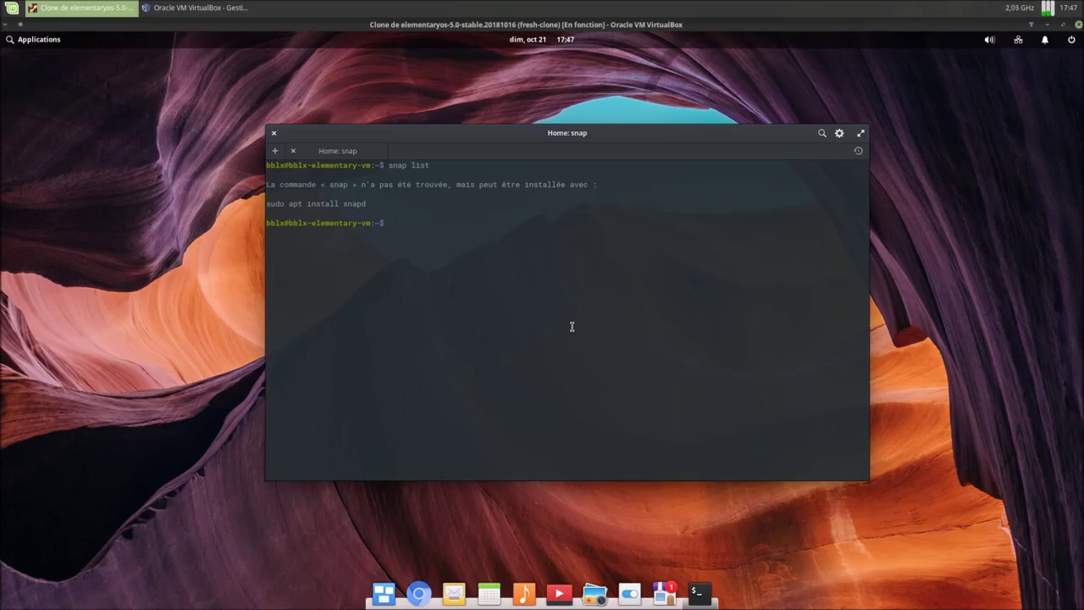
# - Install VLC with "sudo apt install vlc", entering the account password and accepting the additional packages
pyautogui.write('sudo')
pyautogui.write(' snt install vlc')
pyautogui.press('Return')
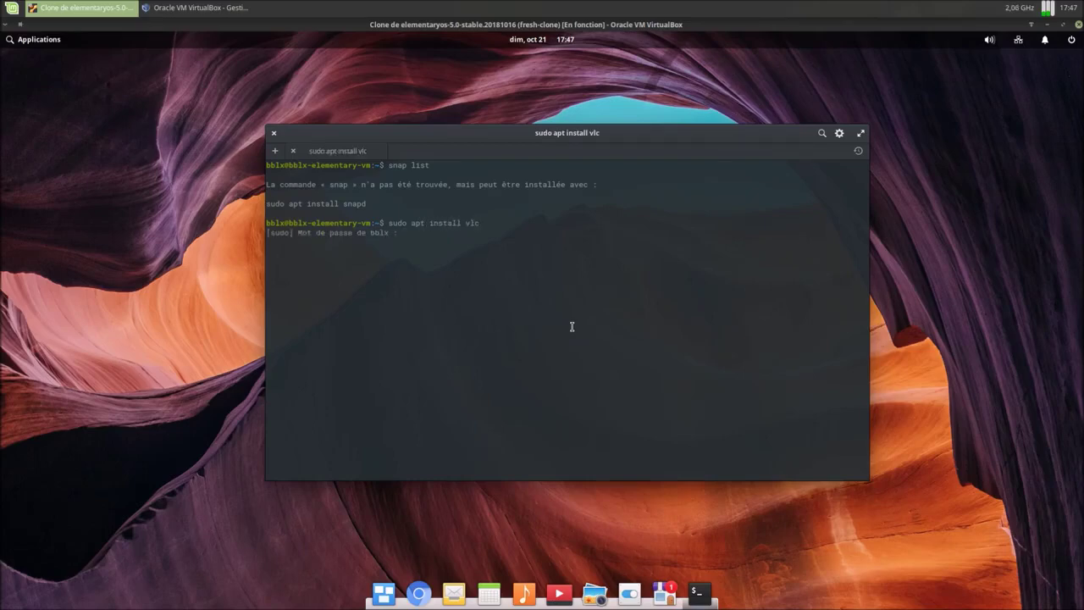
pyautogui.press('Return')
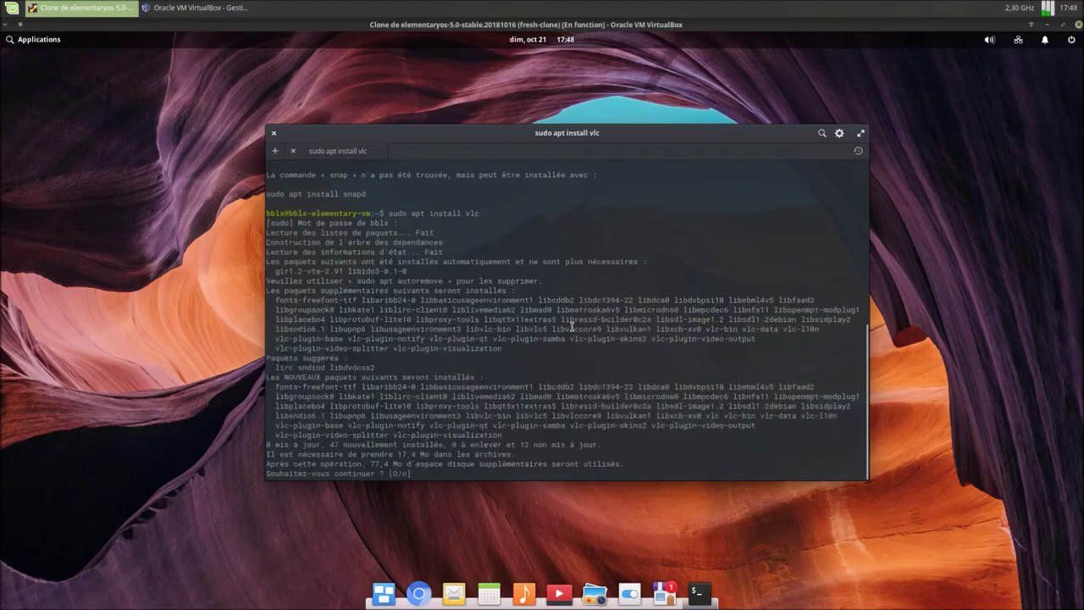
pyautogui.press('Return')
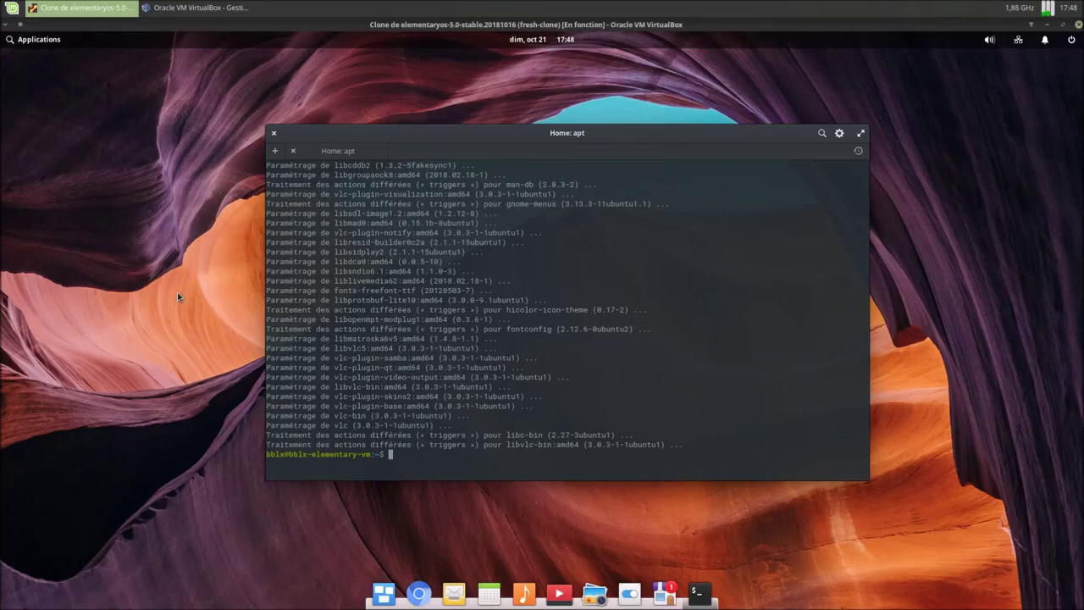
# - Launch the VLC media player by searching the applications for "vlc"
pyautogui.click(42, 40)
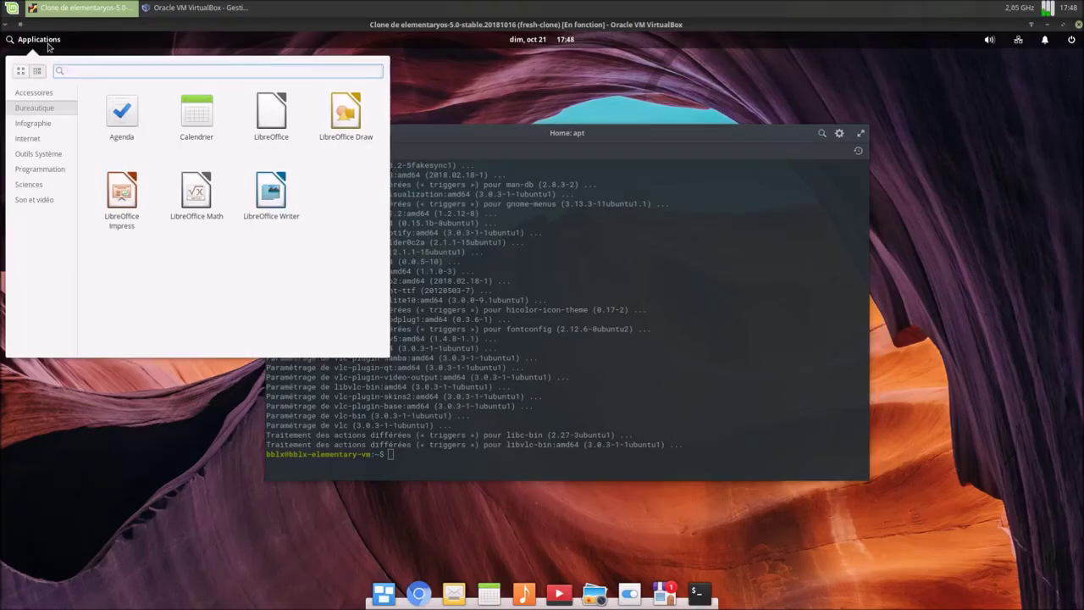
pyautogui.write('vlc')
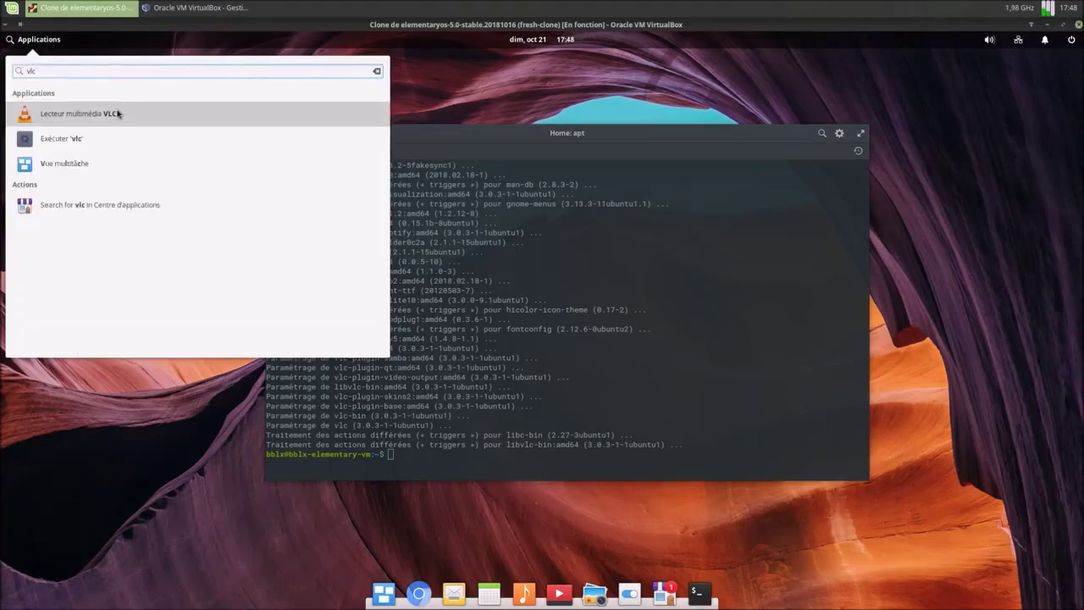
pyautogui.click(117, 113)
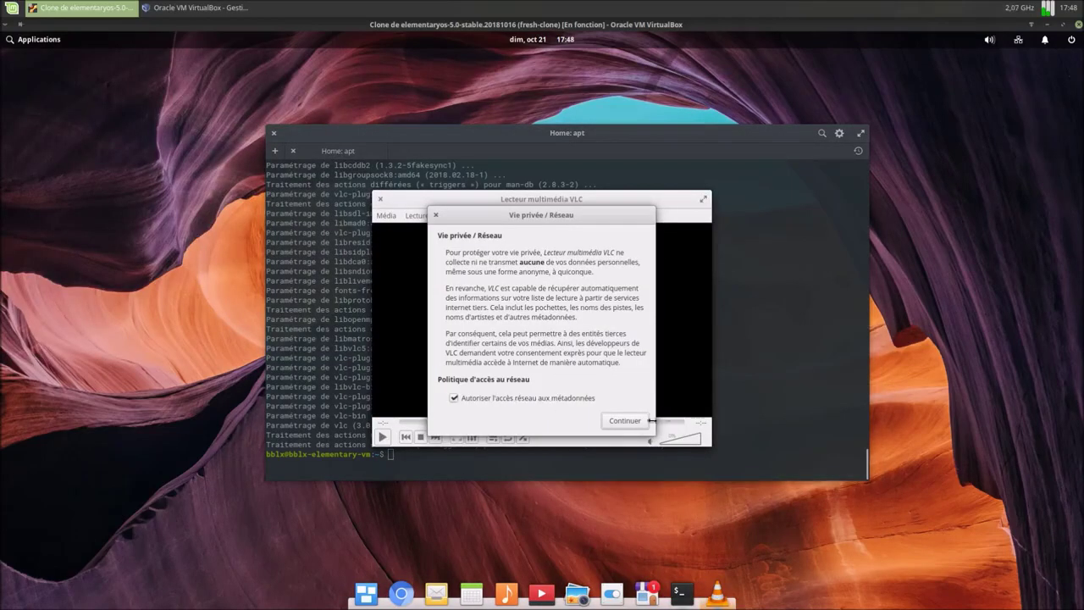
# - Accept VLC's privacy notice with network access to metadata allowed and move the player window away from the Terminal
pyautogui.click(624, 420)
pyautogui.moveTo(615, 199); pyautogui.dragTo(276, 190)
# - Look through the VLC player's menus, including the subtitle and help options, and close the player
pyautogui.click(134, 205)
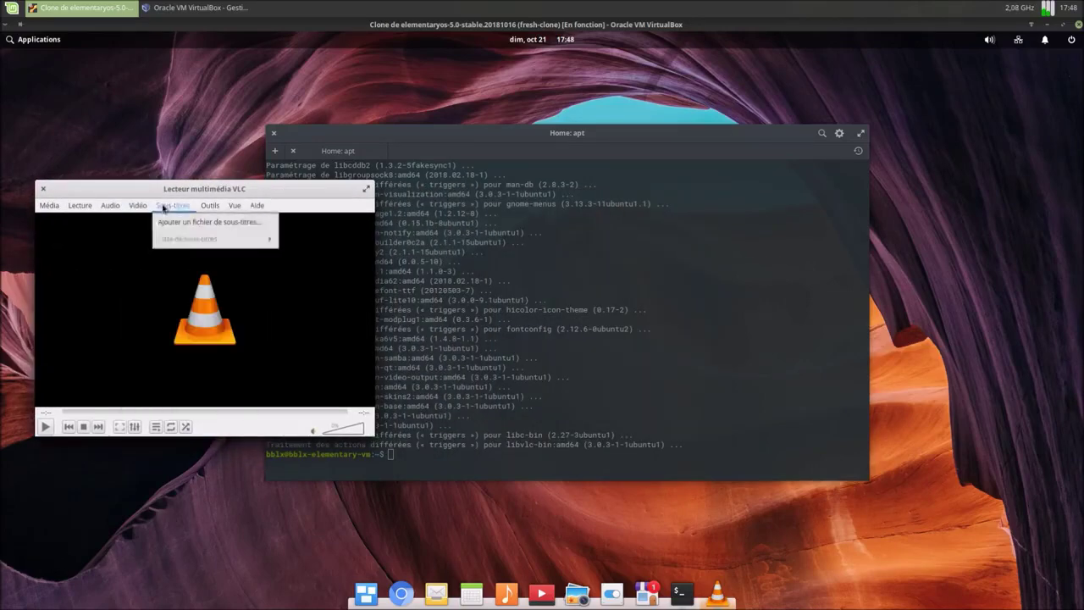
pyautogui.click(257, 206)
pyautogui.click(173, 206)
pyautogui.click(302, 196)
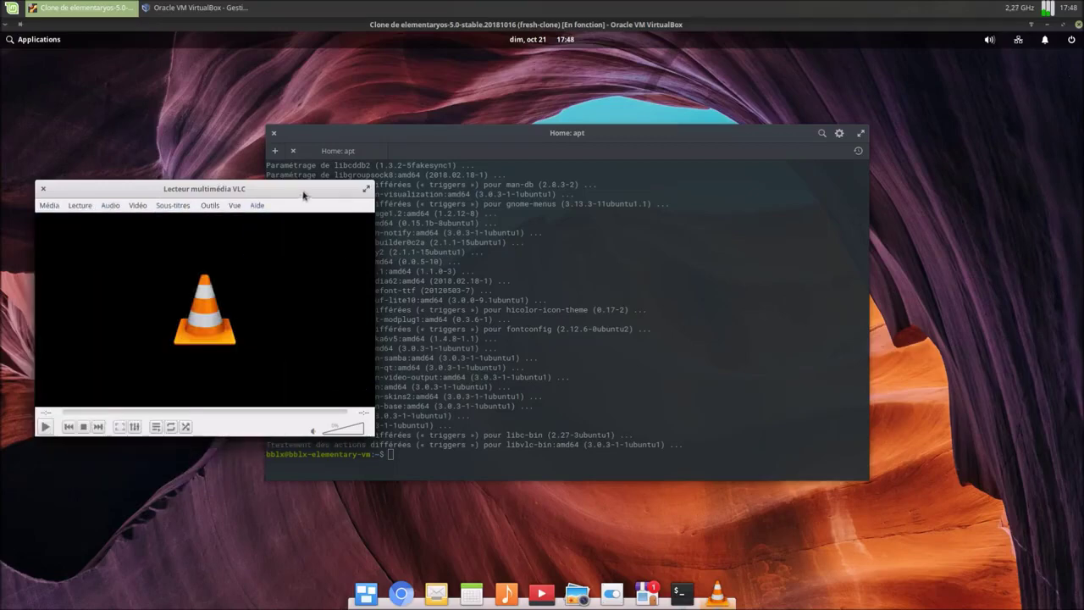
pyautogui.click(44, 191)
# - Refresh the package lists with "sudo apt update" in the Terminal and maximize its window
pyautogui.write('udo apt update')
pyautogui.press('Return')
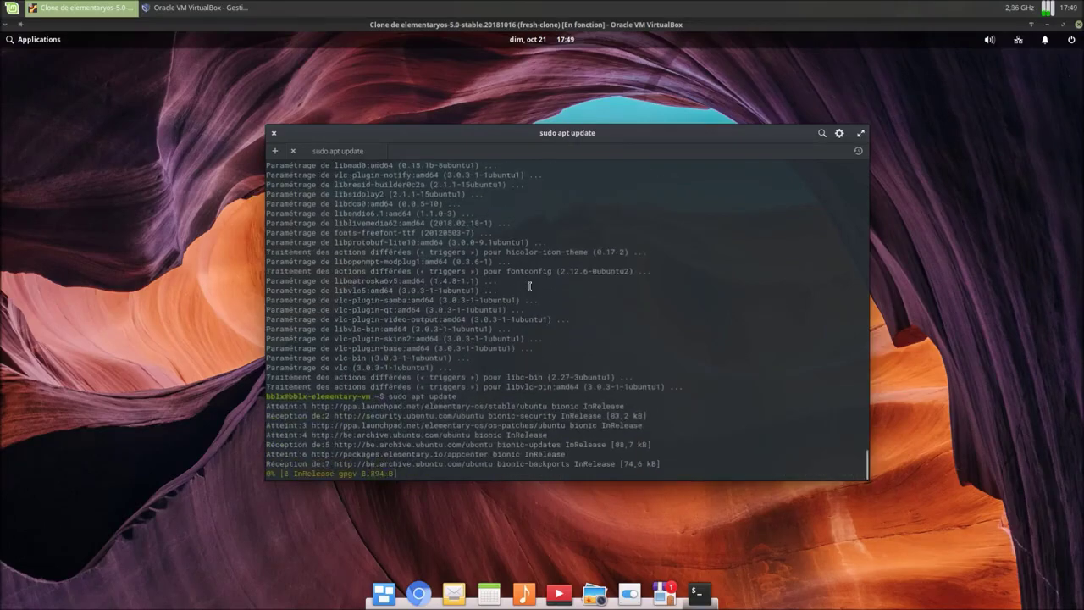
pyautogui.click(860, 136)
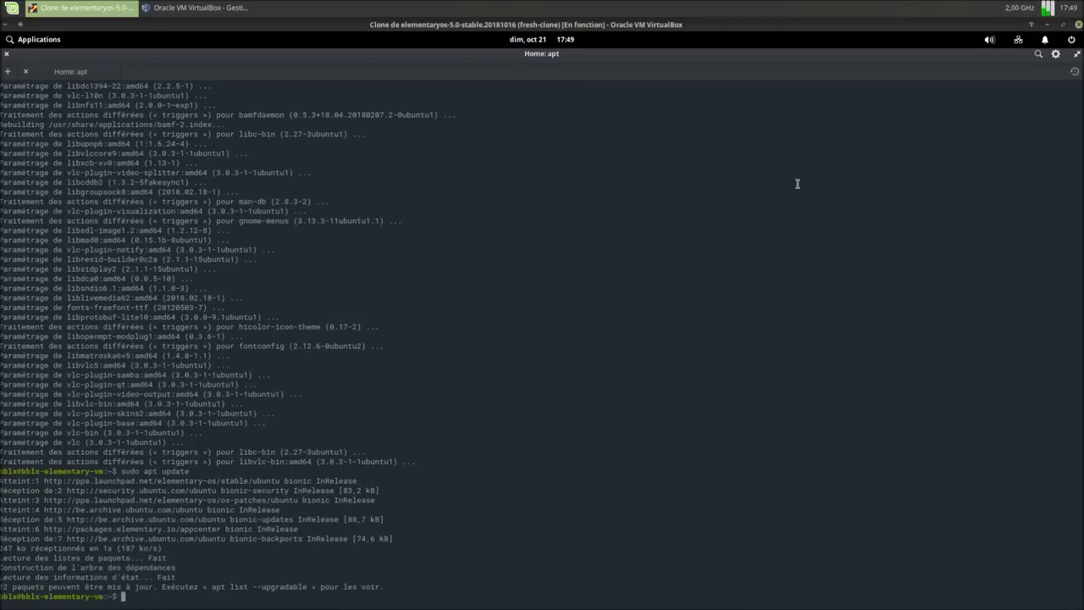
# - Upgrade the installed packages with "sudo apt upgrade", answering "o" to continue
pyautogui.press('Up')
pyautogui.press('BackSpace')
pyautogui.press('BackSpace')
pyautogui.press('BackSpace')
pyautogui.write('rade')
pyautogui.press('Return')
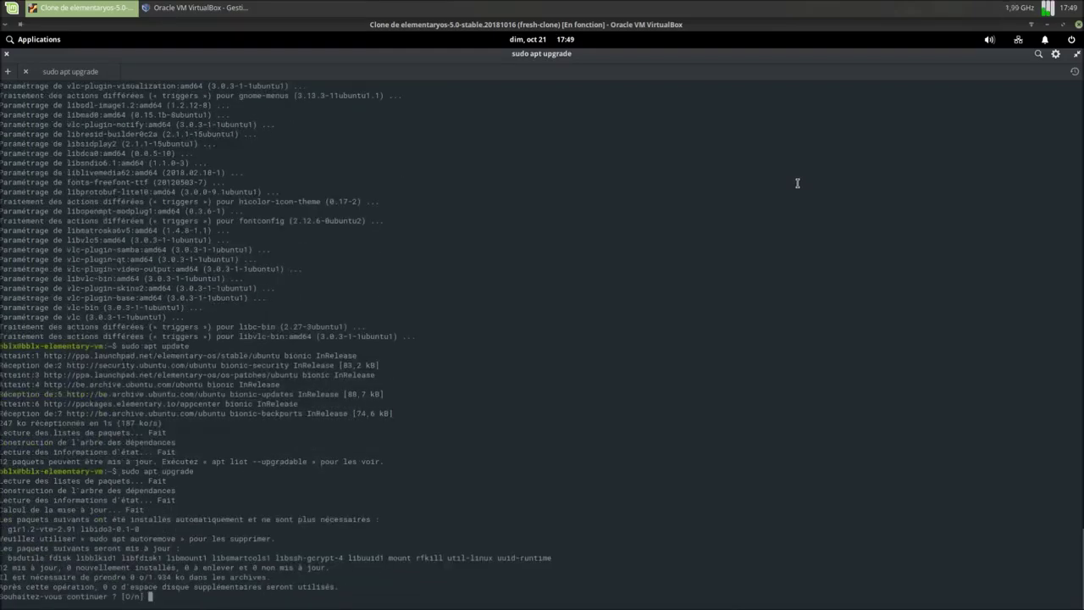
pyautogui.write('o')
pyautogui.press('Return')
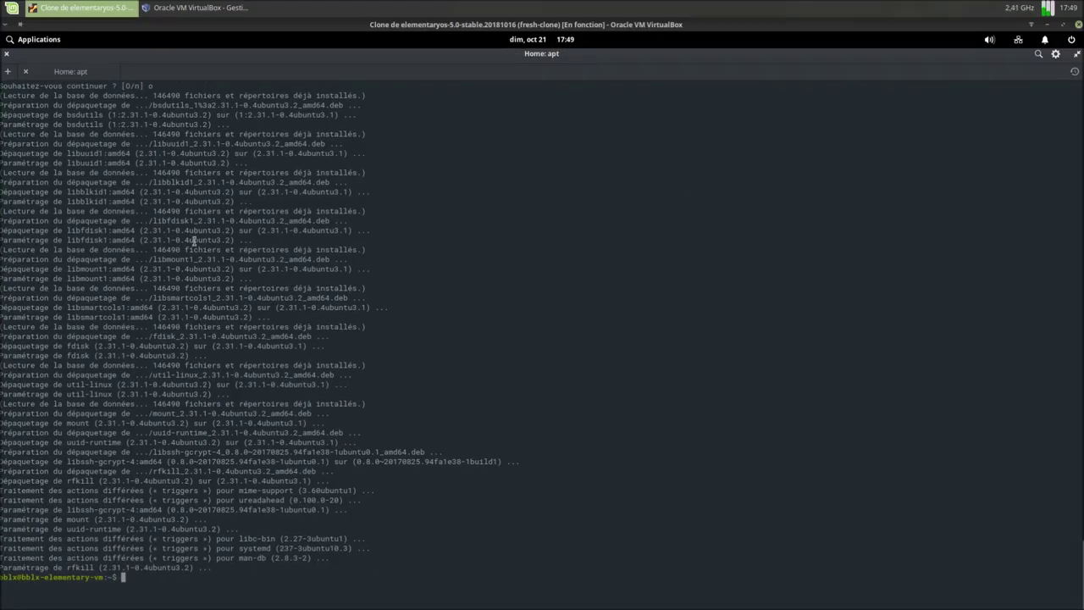
# - Remove the packages that are no longer needed with "sudo apt autoremove", answering "o" to continue
pyautogui.write('sudo apt autoremove')
pyautogui.press('Return')
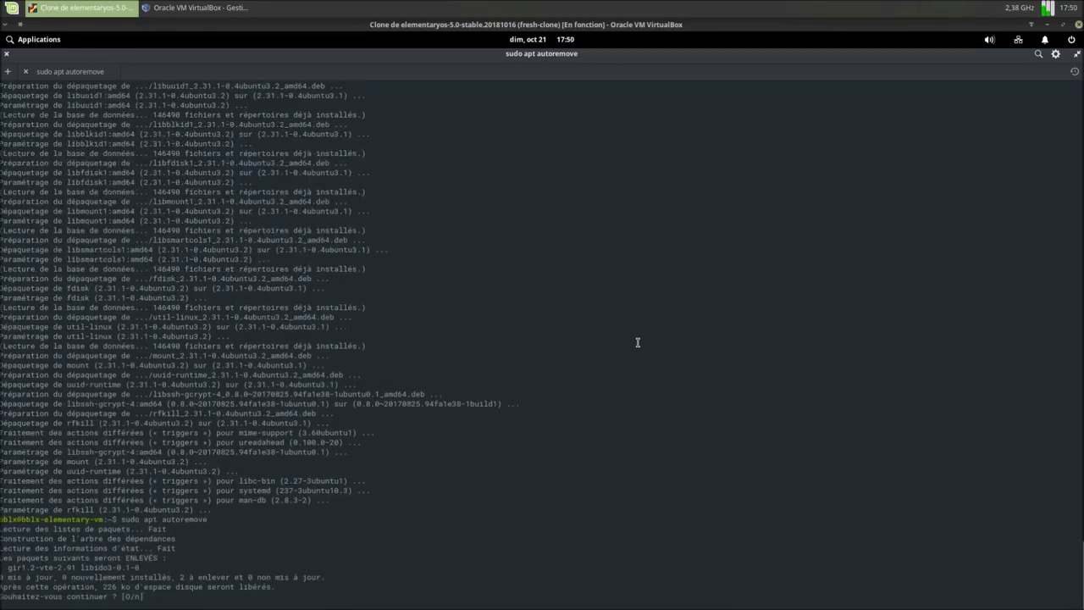
pyautogui.write('o')
pyautogui.press('Return')
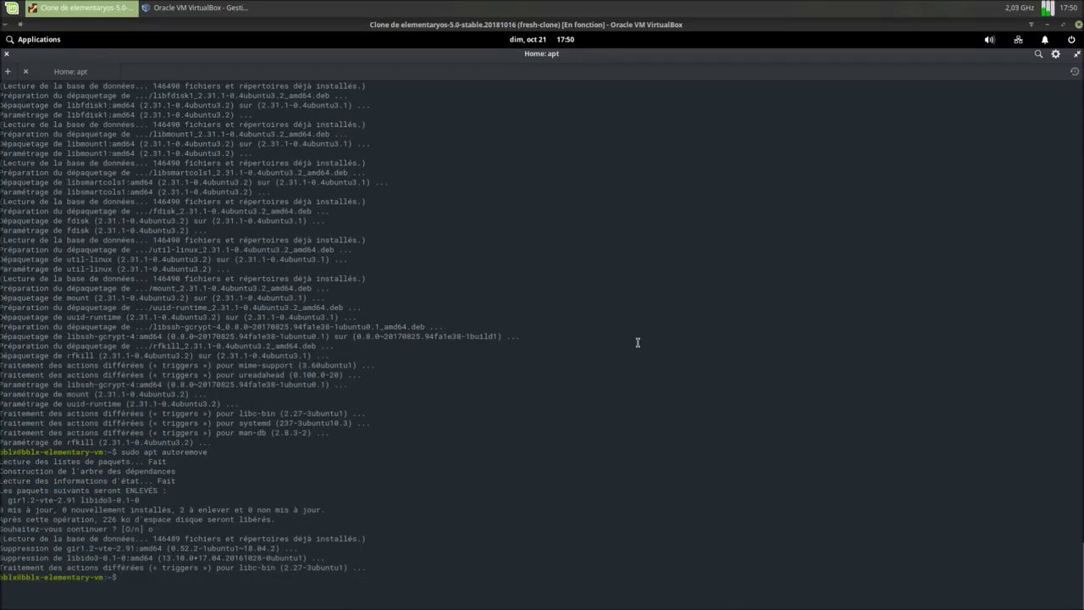
# - Install htop with "sudo apt install htop" and close the Terminal
pyautogui.write('sudo apt install htop')
pyautogui.press('Return')
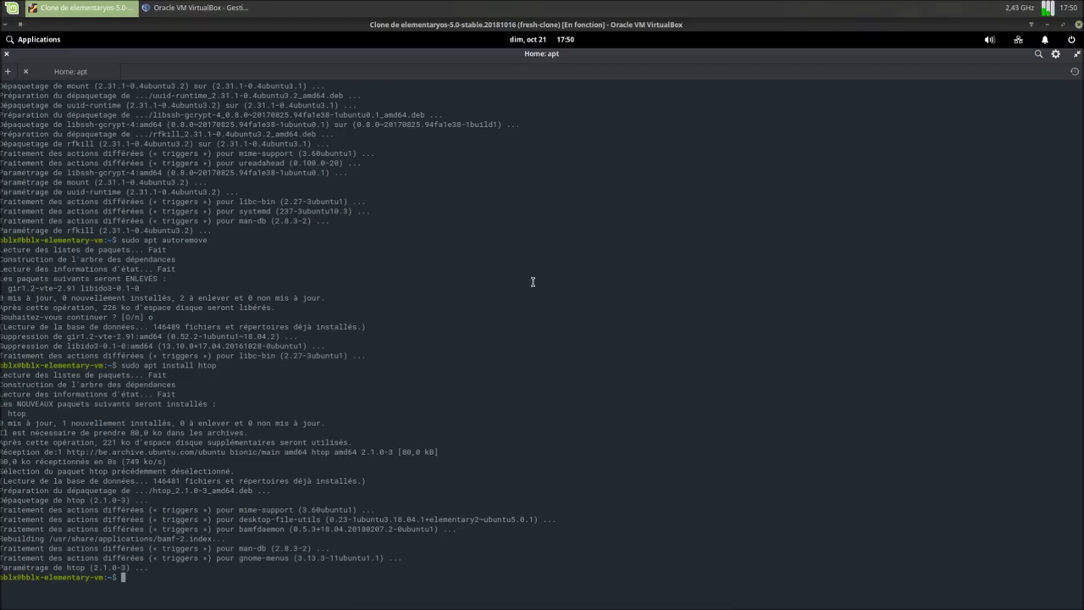
pyautogui.click(8, 55)
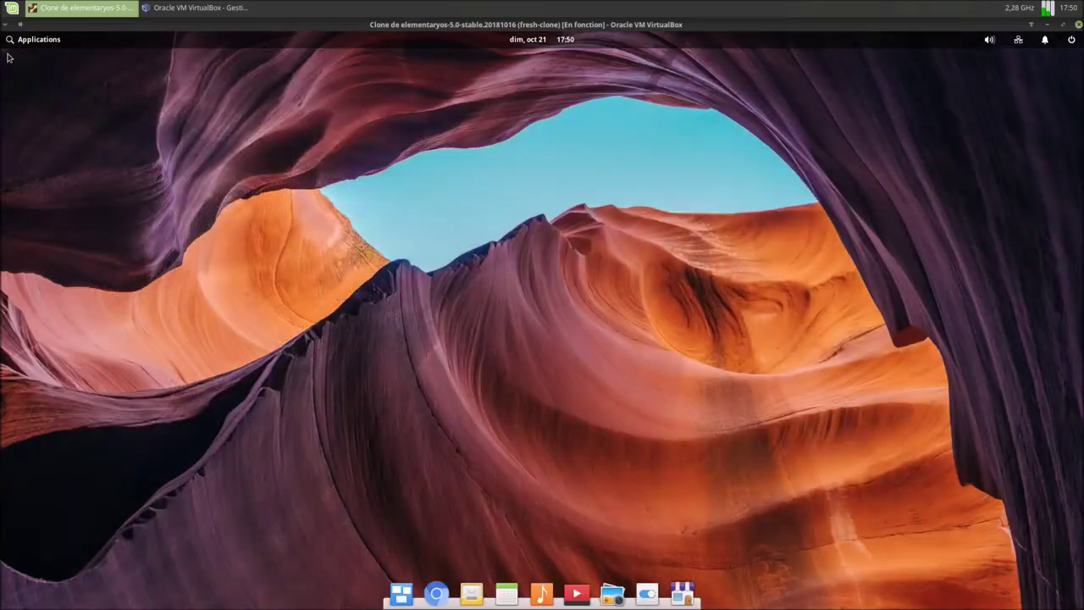
# - Launch Synaptic Package Manager by searching the applications for "syna" and authenticate with the account password
pyautogui.click(22, 44)
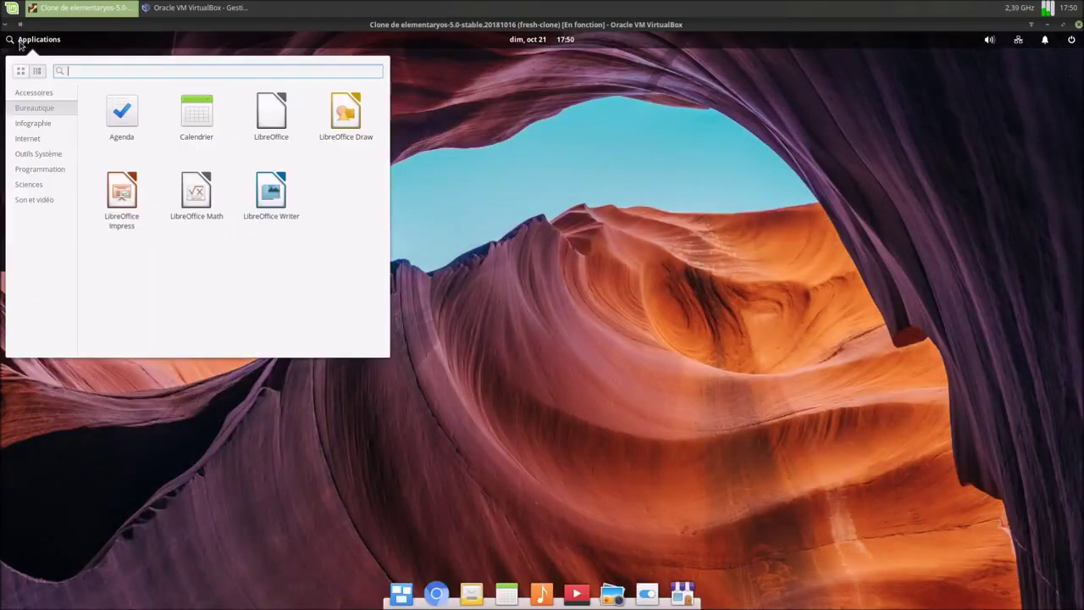
pyautogui.write('syna')
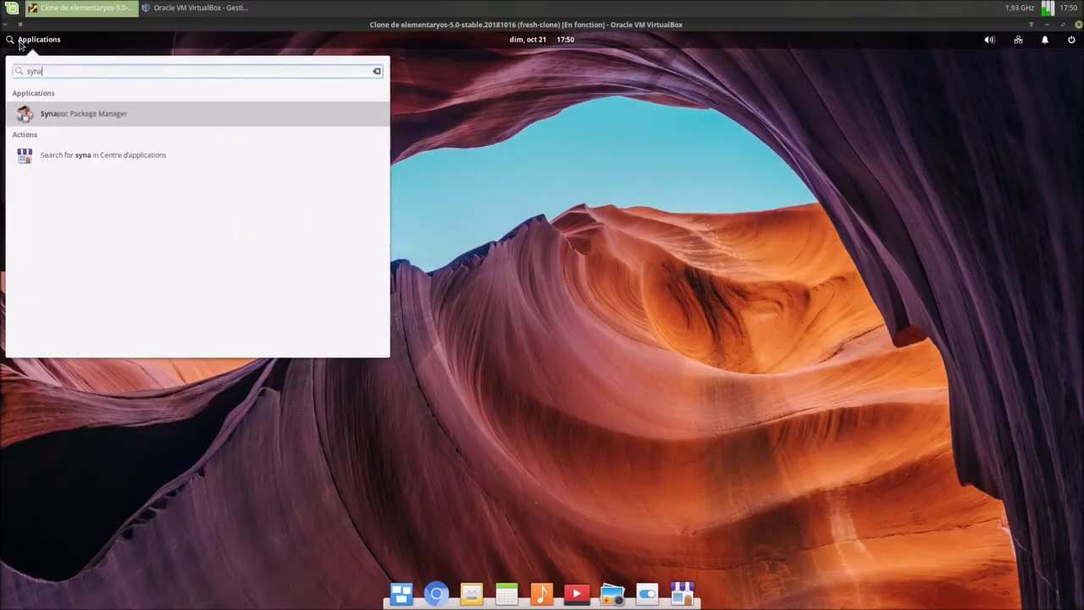
pyautogui.press('Return')
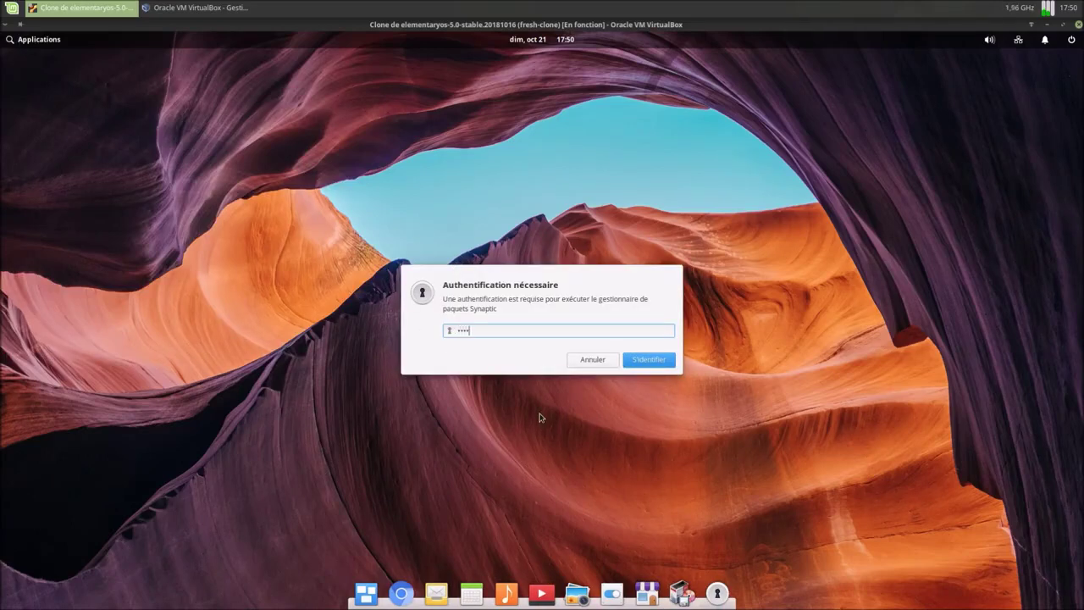
pyautogui.press('Return')
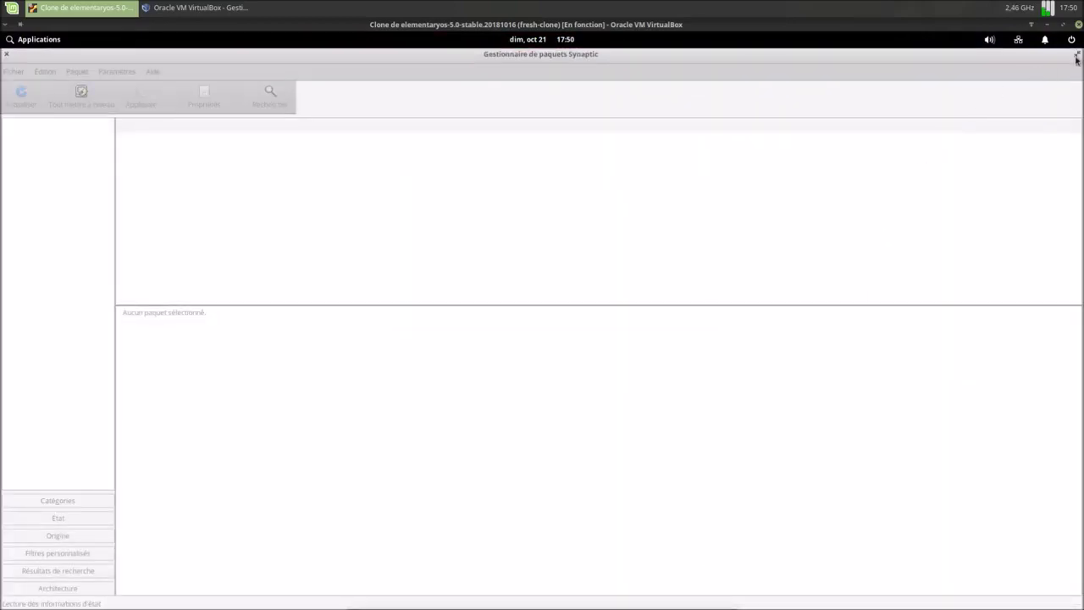
# - Restore the Synaptic window to its smaller size, then keep Synaptic in the dock in place of the application center
pyautogui.click(1076, 56)
pyautogui.rightClick(701, 595)
pyautogui.click(697, 551)
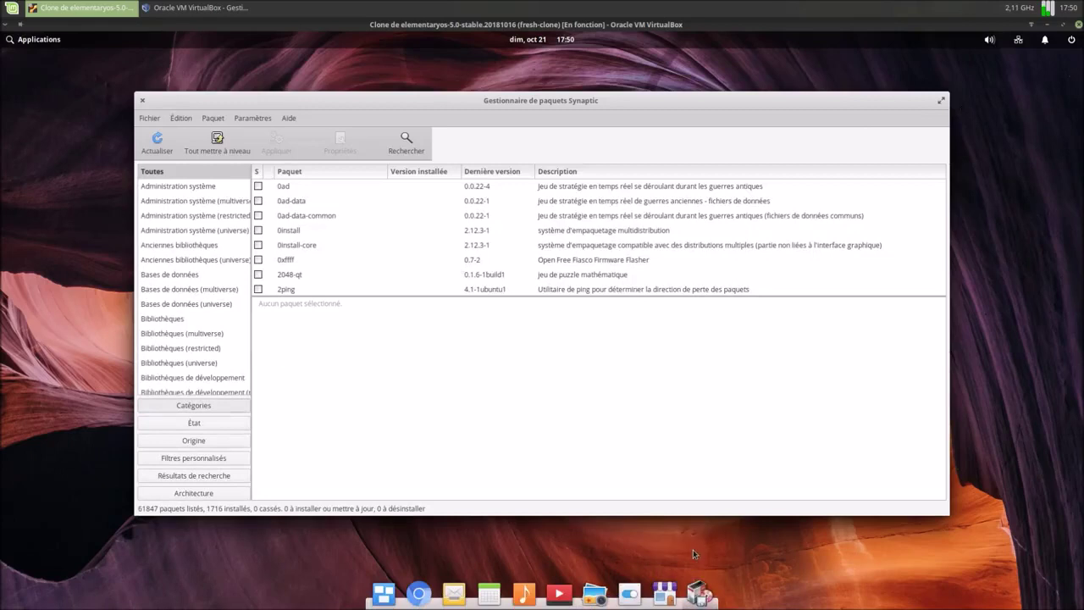
pyautogui.rightClick(670, 593)
pyautogui.click(651, 547)
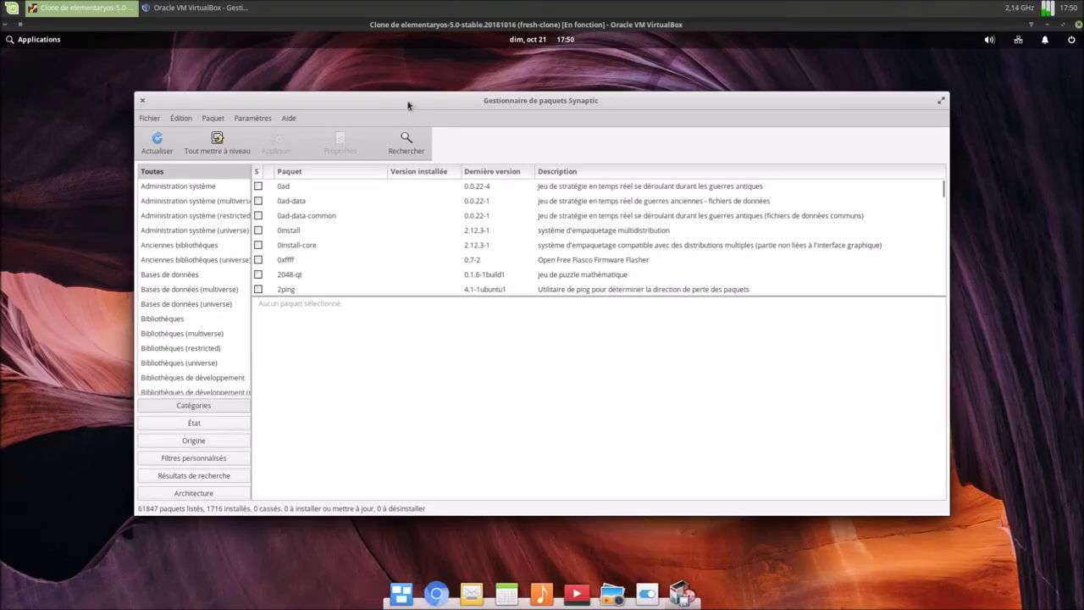
# - Search the packages for "firefox" and mark the firefox package for installation, accepting the additional package xul-ext-ubufox
pyautogui.click(405, 146)
pyautogui.write('f')
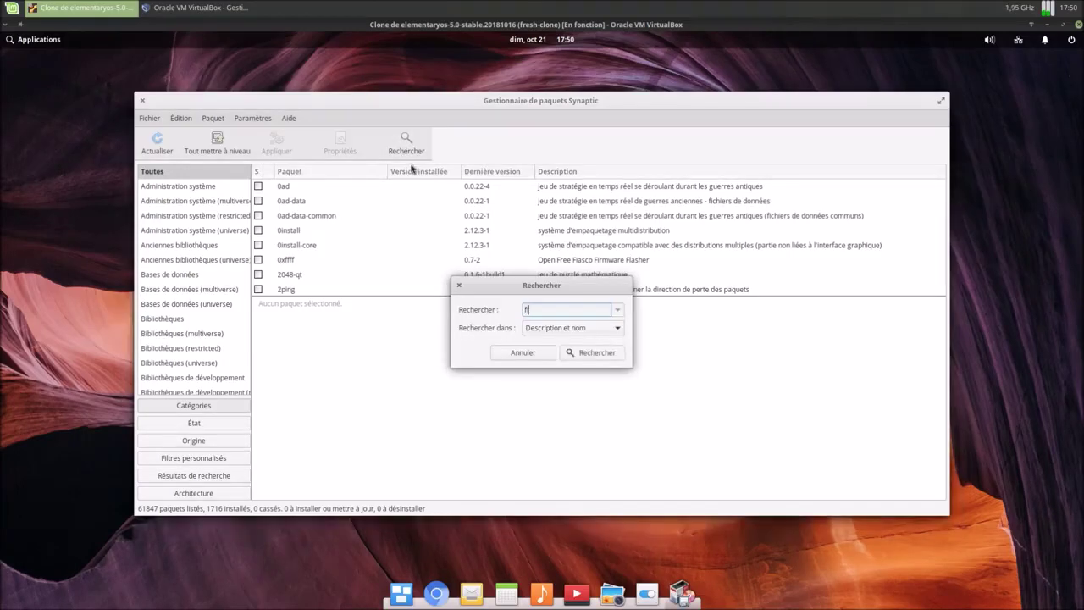
pyautogui.write('irefox')
pyautogui.press('Return')
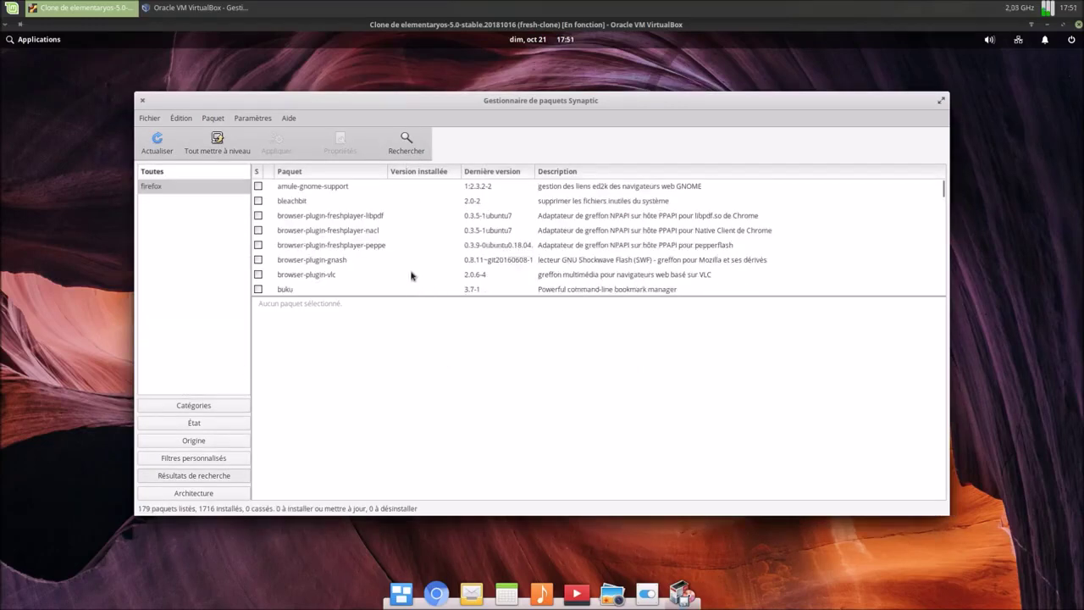
pyautogui.scroll(-5, 382, 255)
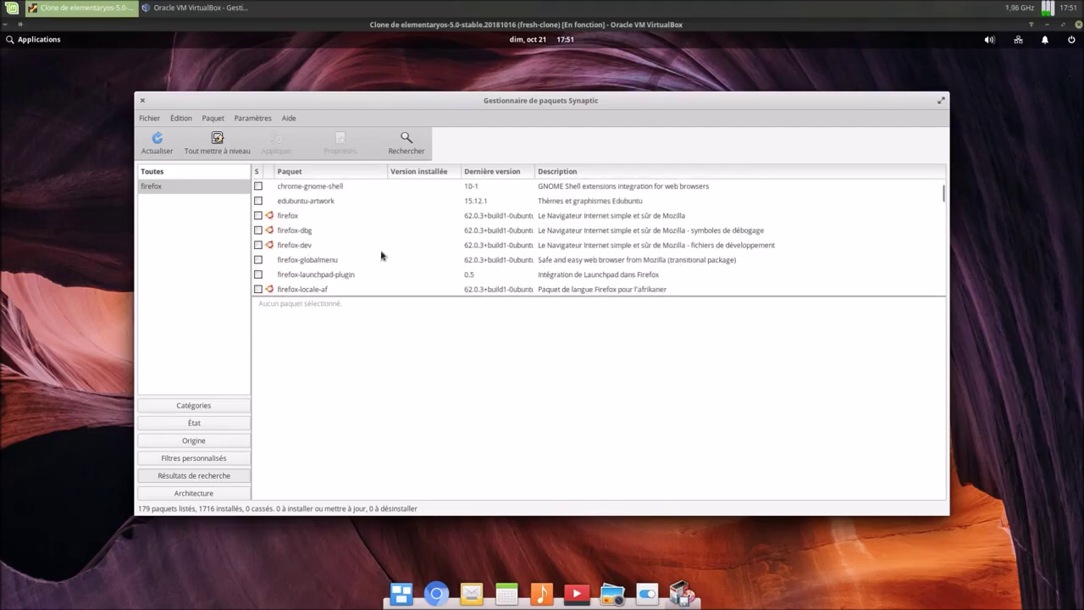
pyautogui.scroll(-1, 382, 255)
pyautogui.scroll(1, 382, 255)
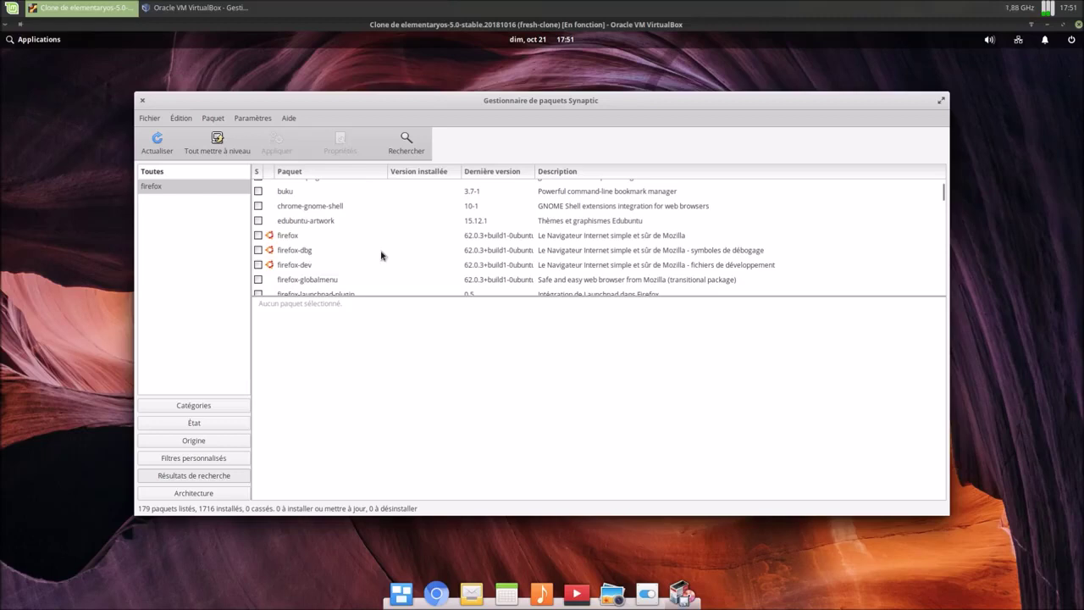
pyautogui.rightClick(295, 238)
pyautogui.click(312, 256)
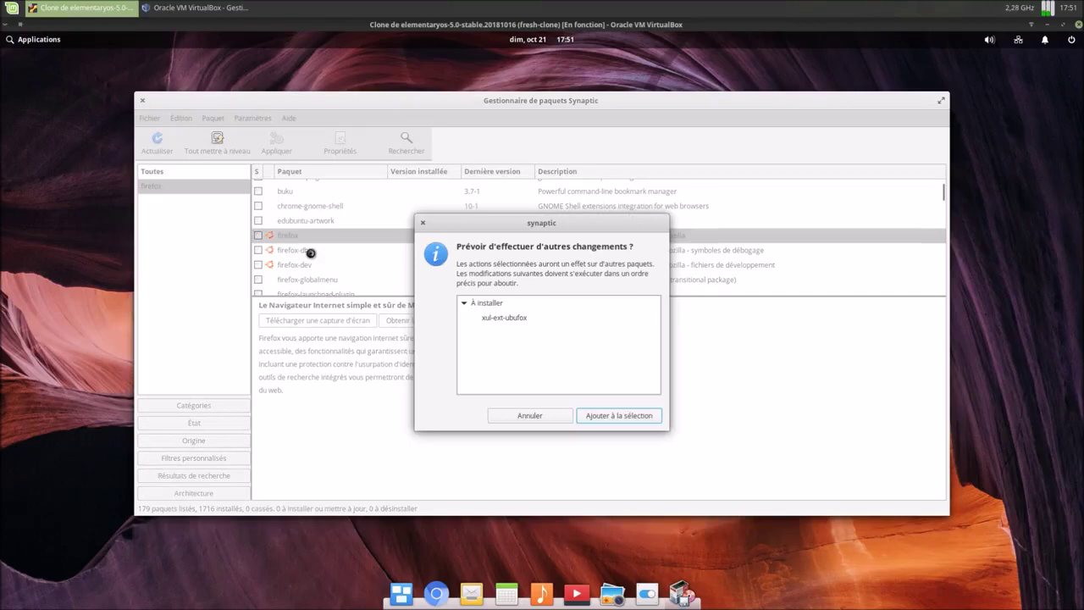
pyautogui.click(603, 416)
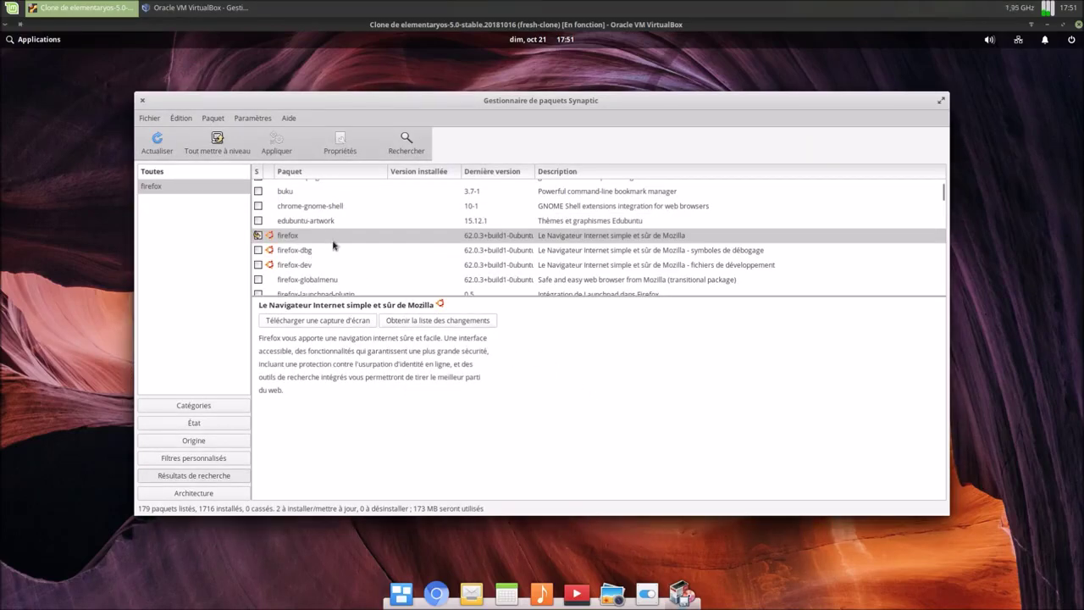
# - Mark the French language package firefox-locale-fr for installation
pyautogui.scroll(-2, 334, 244)
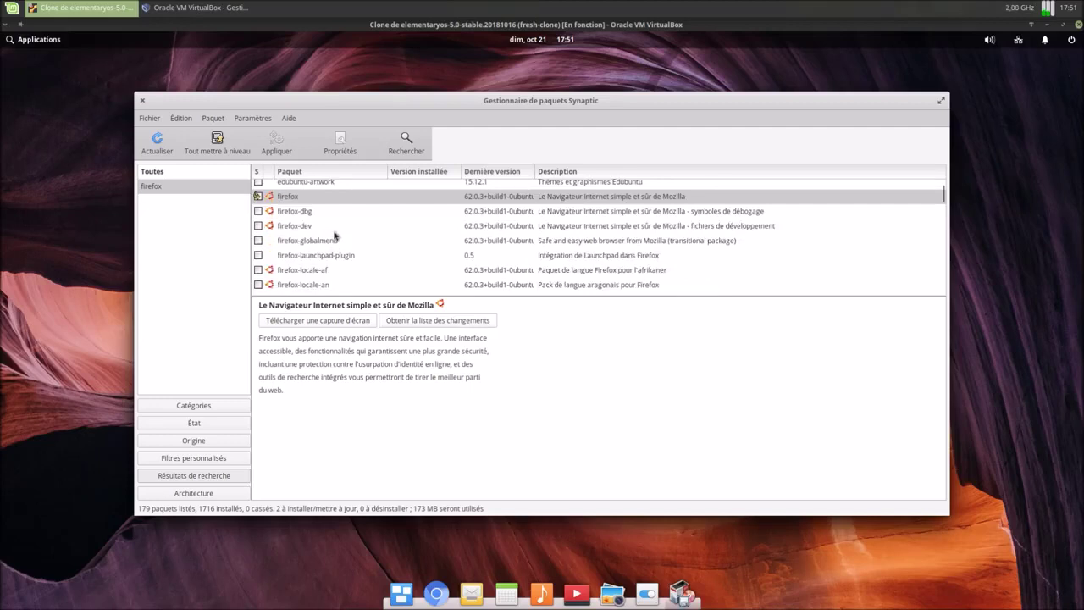
pyautogui.scroll(-5, 334, 236)
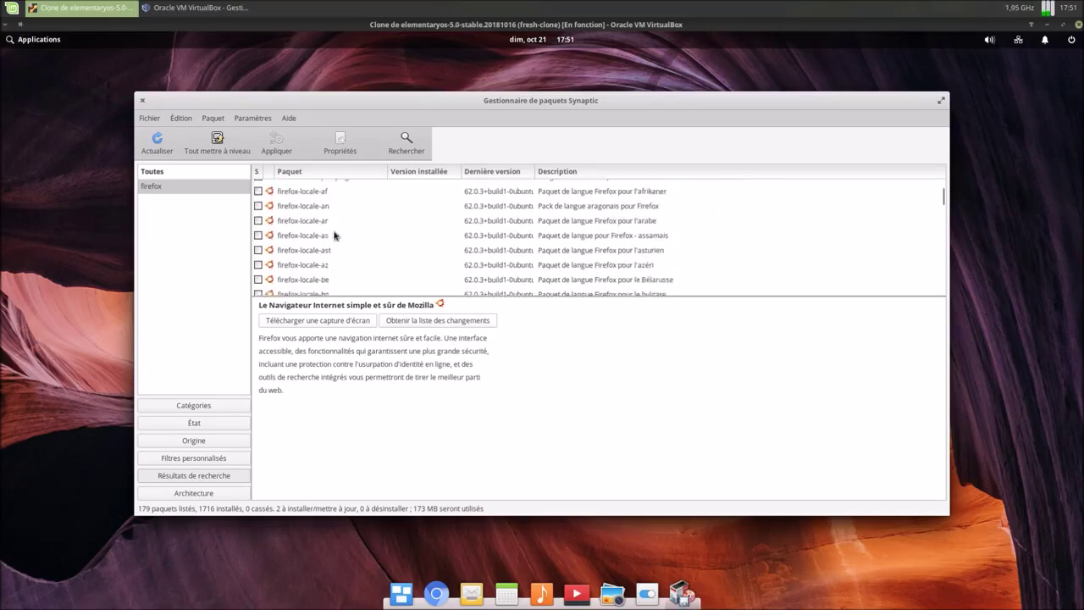
pyautogui.scroll(-2, 334, 236)
pyautogui.scroll(-6, 335, 235)
pyautogui.scroll(-4, 328, 242)
pyautogui.scroll(-1, 328, 243)
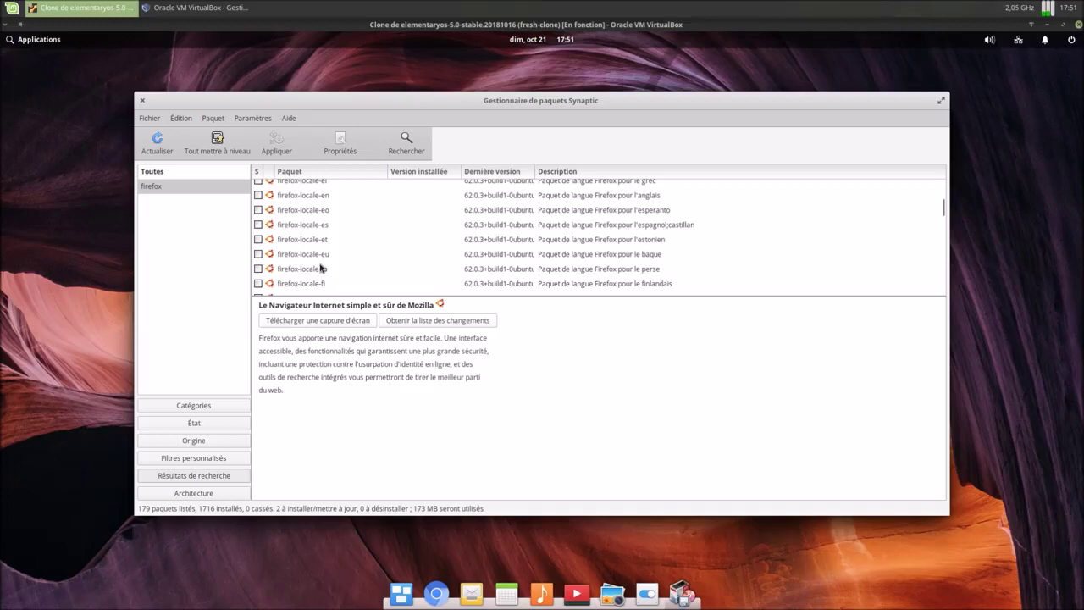
pyautogui.scroll(-1, 326, 265)
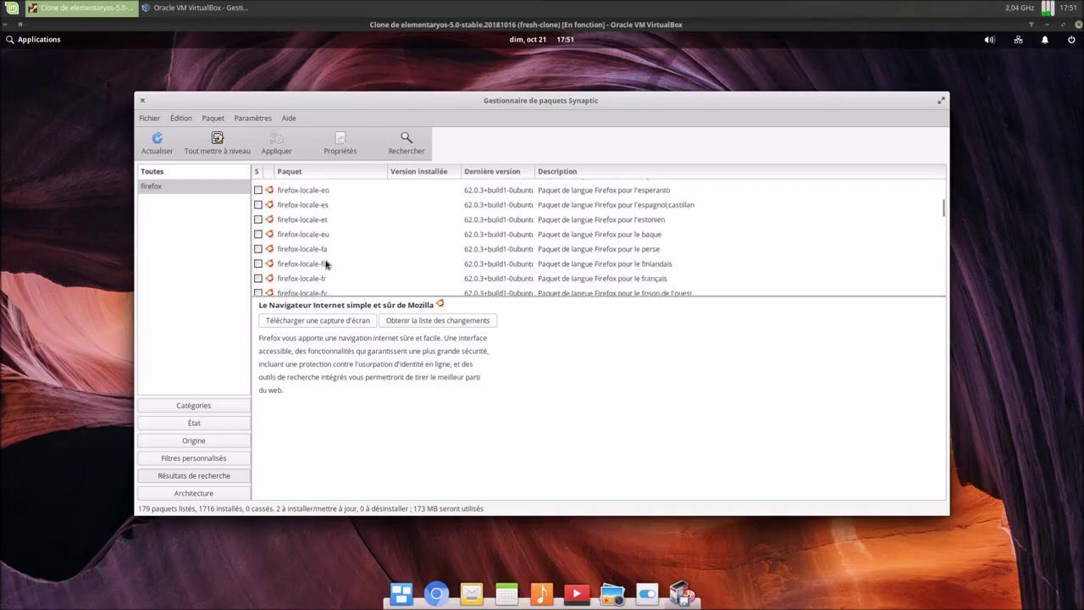
pyautogui.rightClick(318, 280)
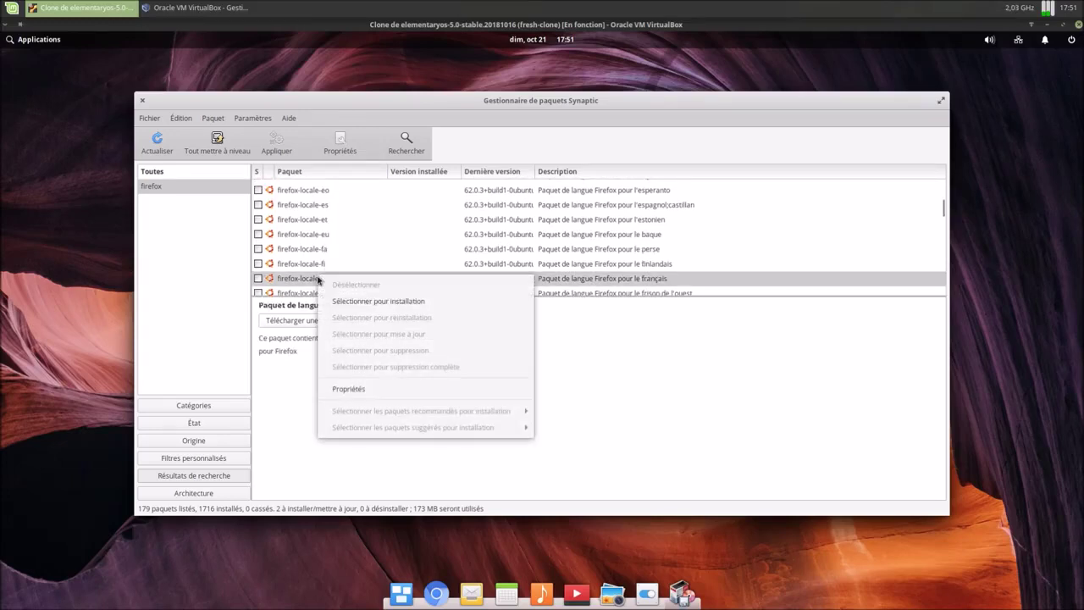
pyautogui.click(355, 302)
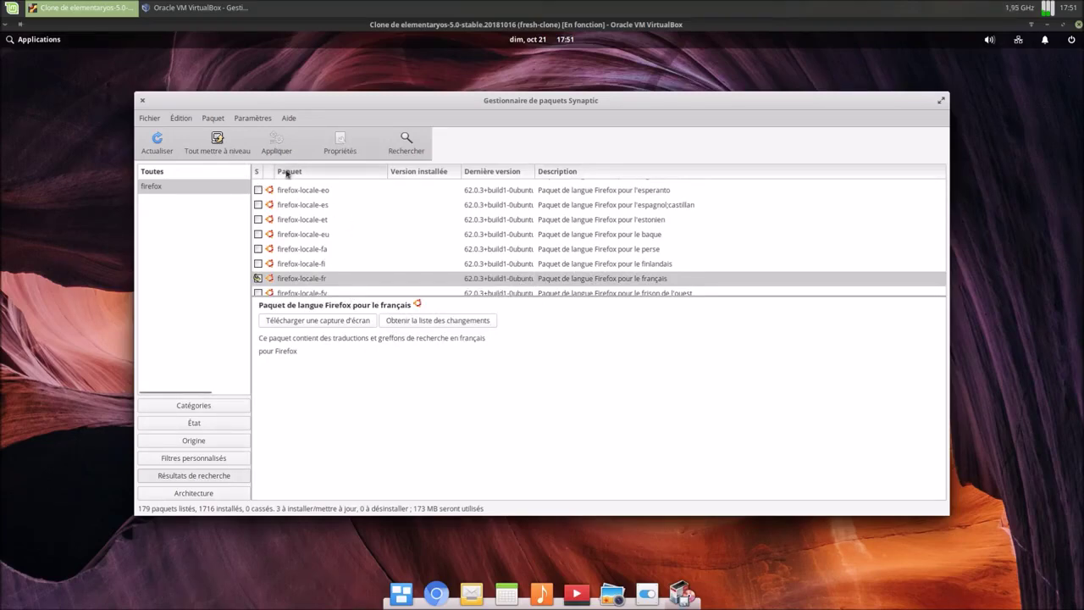
# - Apply the marked Firefox package installations, showing the individual files and details while they are processed
pyautogui.click(273, 145)
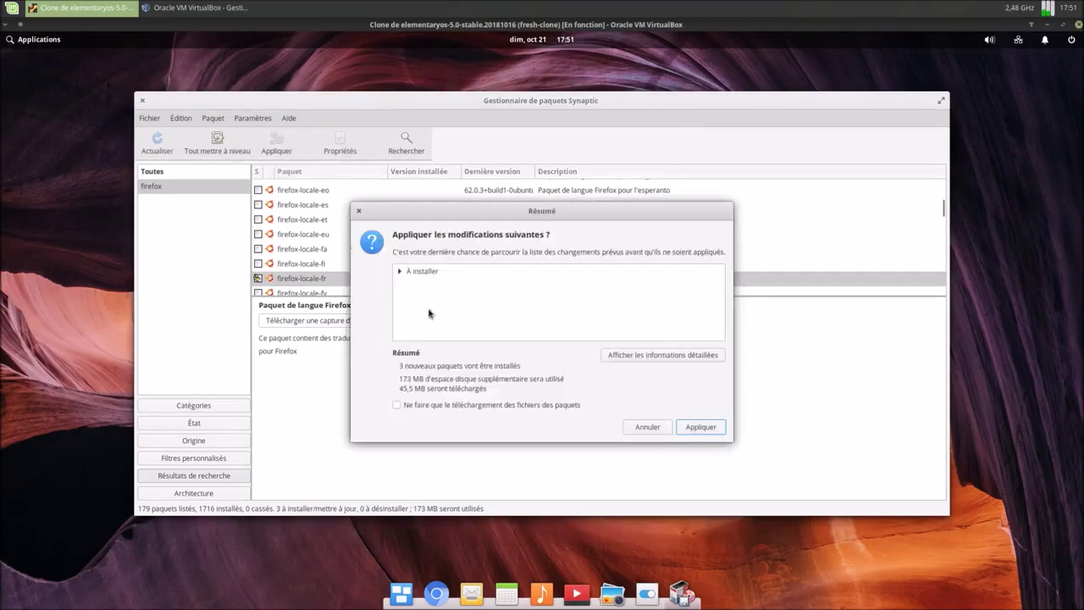
pyautogui.click(720, 429)
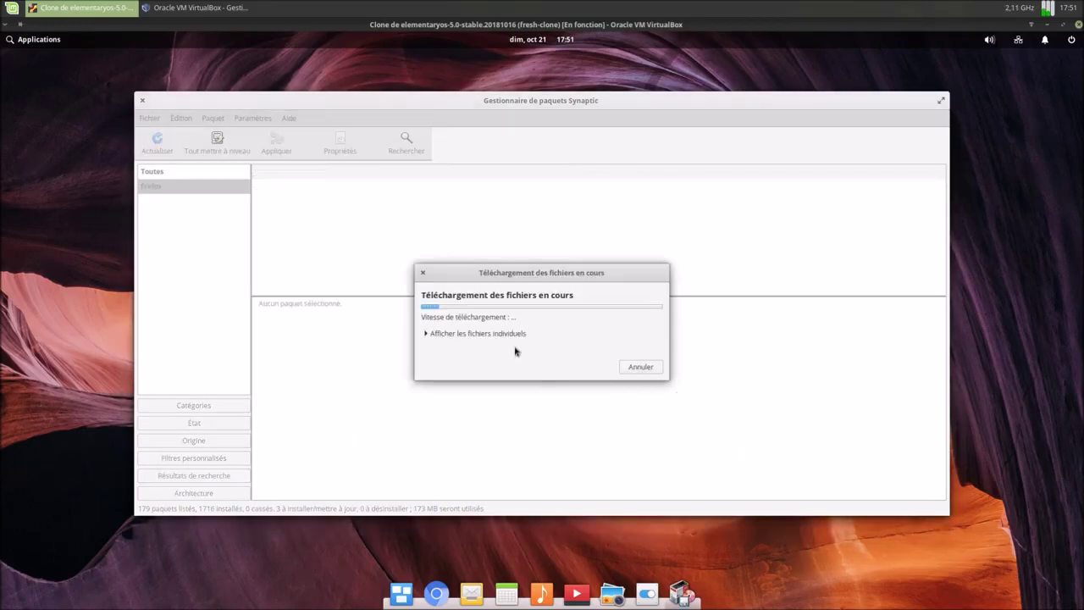
pyautogui.click(519, 333)
pyautogui.moveTo(569, 274); pyautogui.dragTo(941, 322)
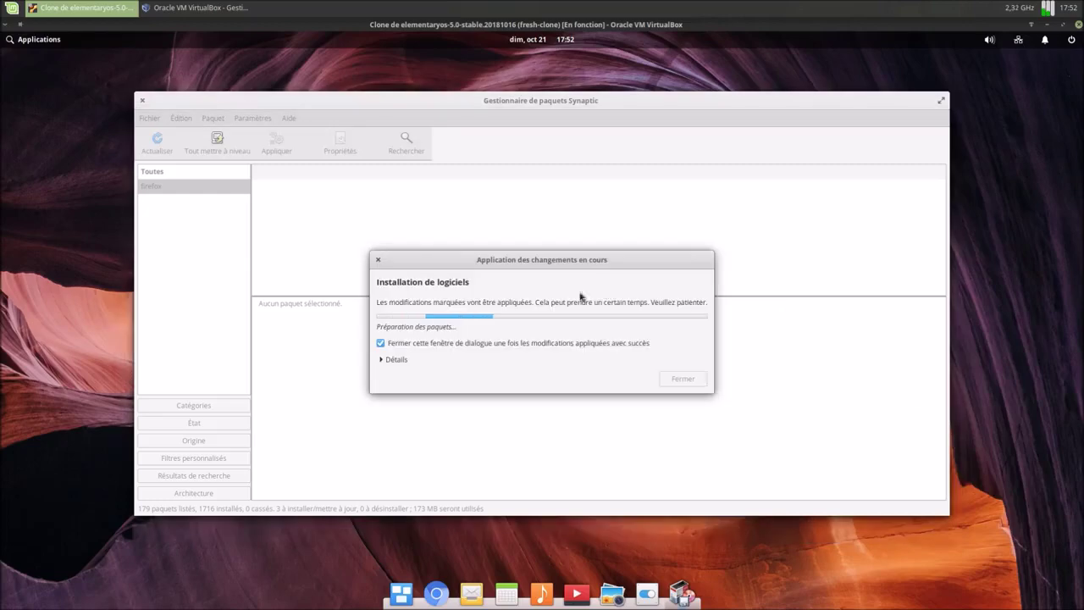
pyautogui.click(398, 359)
pyautogui.moveTo(511, 265); pyautogui.dragTo(866, 275)
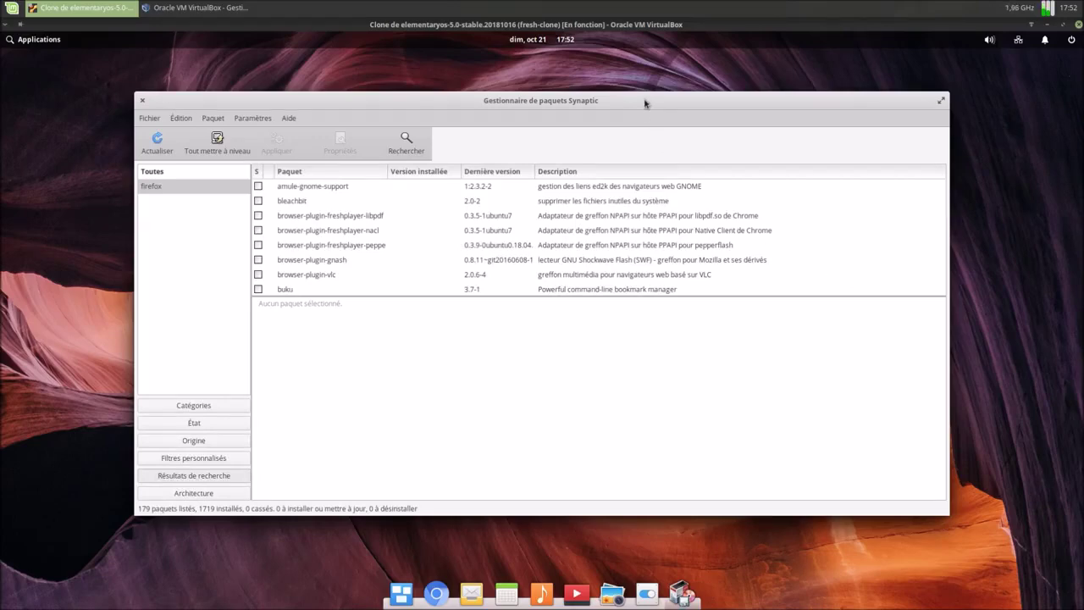
# - Move the Synaptic window slightly up and search the packages for "libreoffice" in description and name
pyautogui.moveTo(645, 104); pyautogui.dragTo(644, 93)
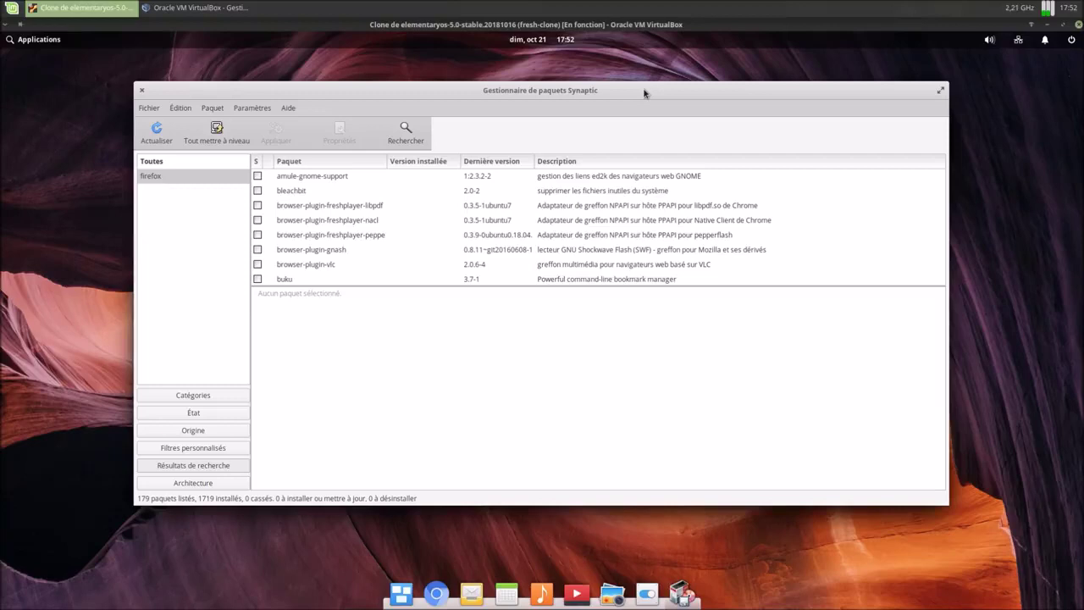
pyautogui.click(388, 125)
pyautogui.write('libreoffice')
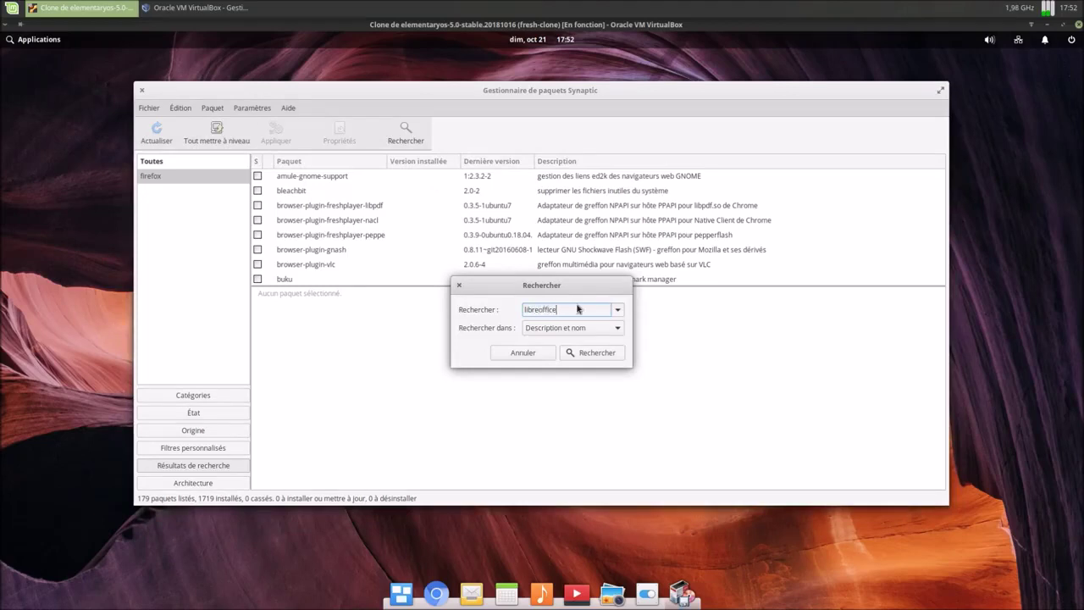
pyautogui.press('Return')
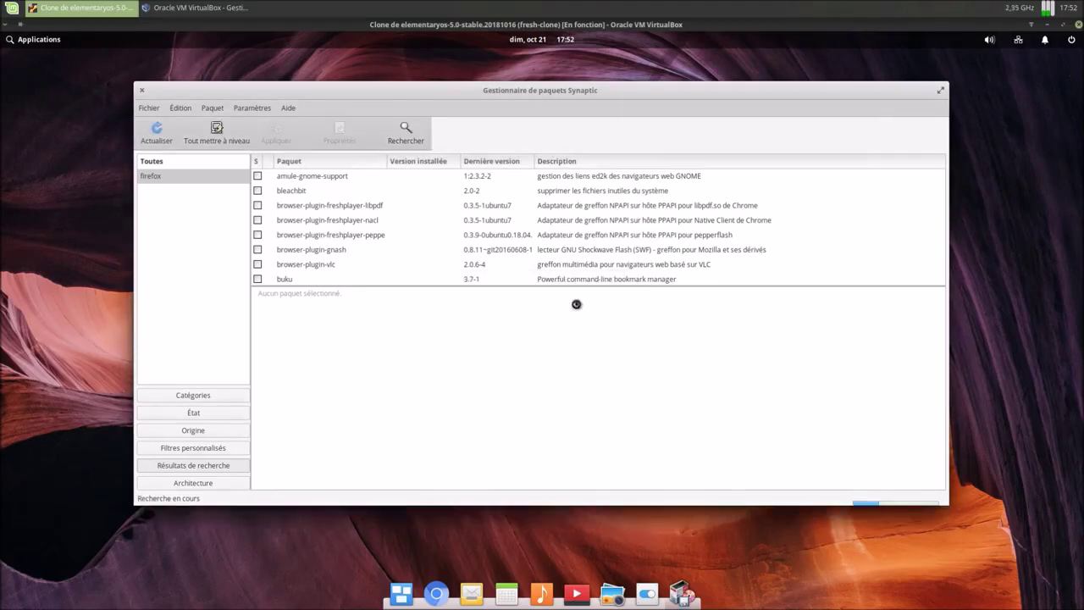
# - Maximize the Synaptic window and look through the package search results for "libre-office" and "libreoffice"
pyautogui.click(940, 91)
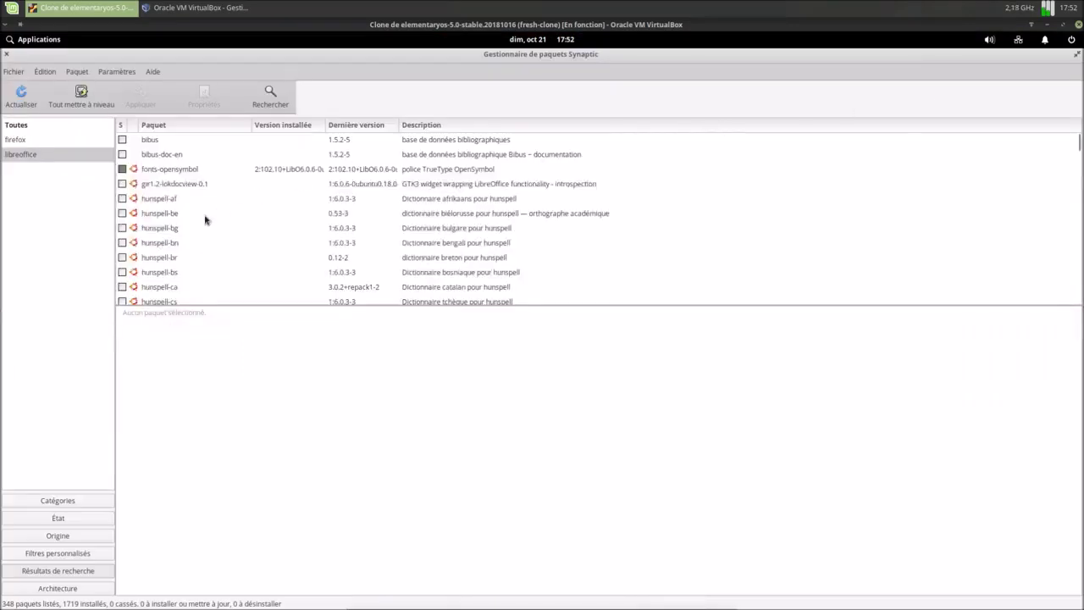
pyautogui.scroll(-10, 204, 221)
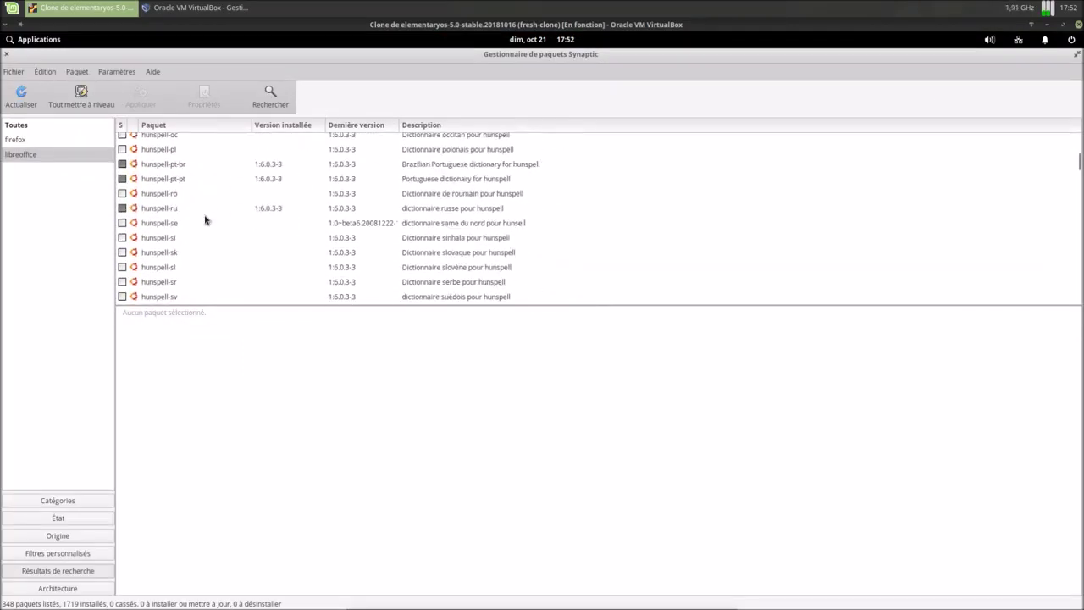
pyautogui.scroll(10, 204, 221)
pyautogui.hotkey('ctrl', 'f')
pyautogui.press('Escape')
pyautogui.click(25, 169)
pyautogui.scroll(-10, 184, 194)
pyautogui.scroll(-10, 180, 196)
# - Search the packages for "writer" and look through the matching entries
pyautogui.hotkey('ctrl', 'f')
pyautogui.write('writer')
pyautogui.press('Return')
pyautogui.scroll(-20, 276, 220)
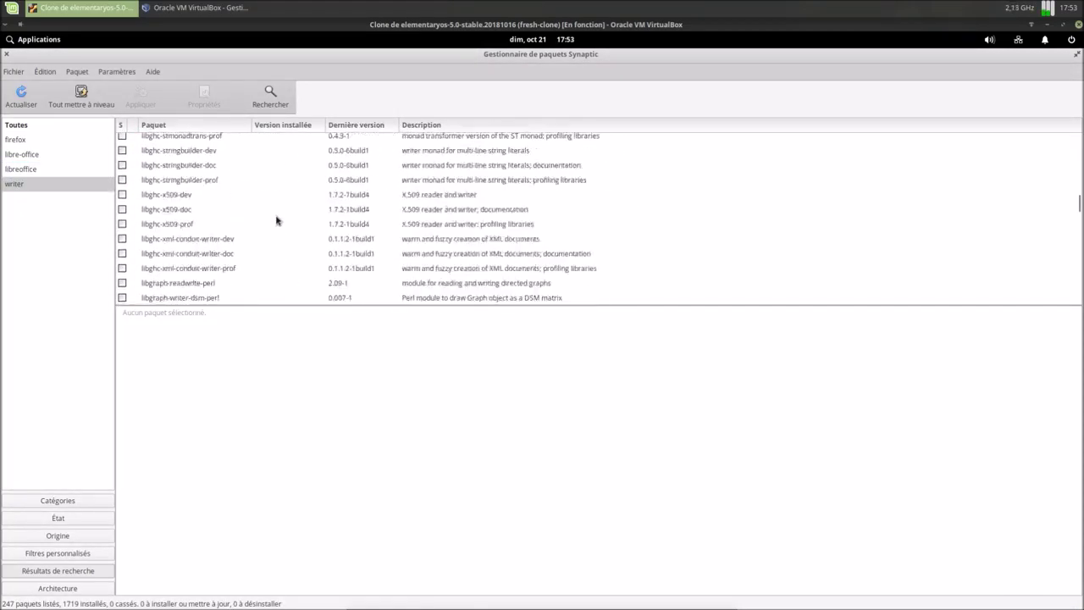
# - Return to the "libreoffice" search results and look for the French help package among the LibreOffice entries
pyautogui.click(283, 106)
pyautogui.press('Escape')
pyautogui.click(25, 168)
pyautogui.scroll(-10, 208, 212)
pyautogui.scroll(-8, 204, 239)
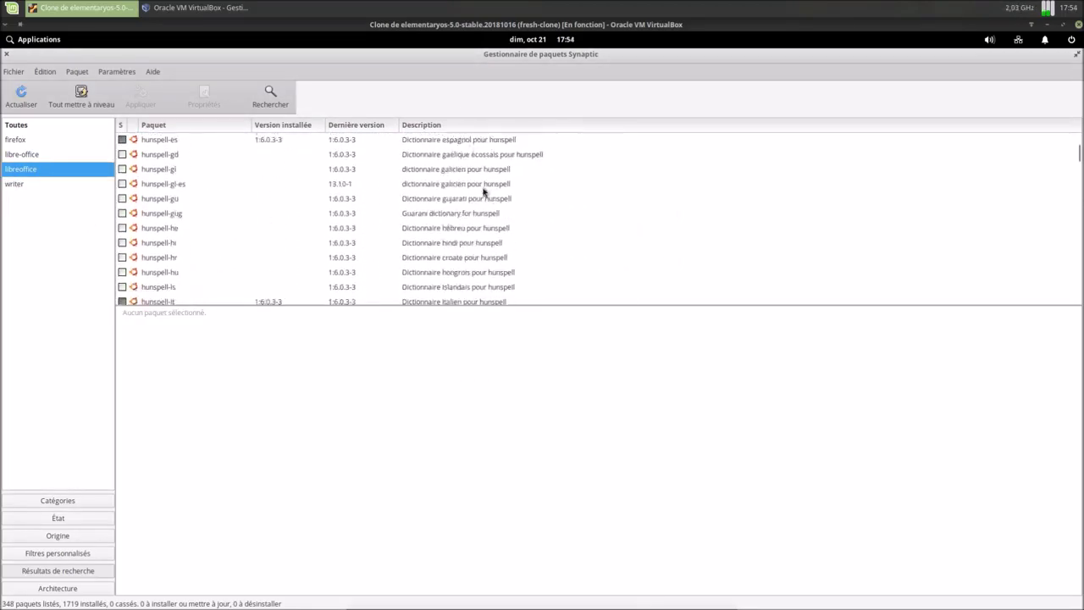
pyautogui.scroll(8, 477, 193)
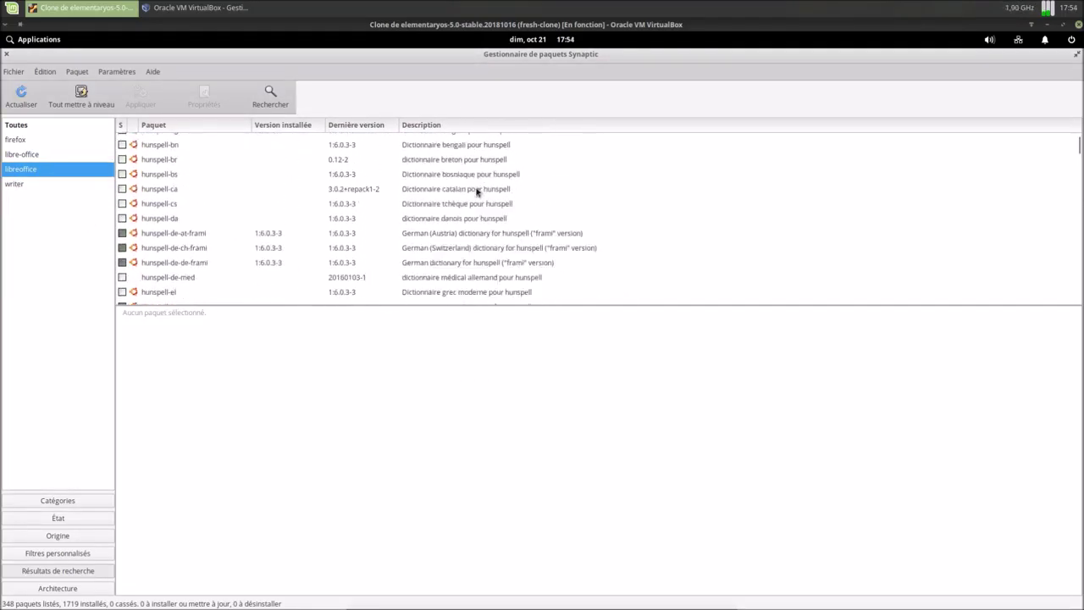
pyautogui.scroll(-6, 452, 226)
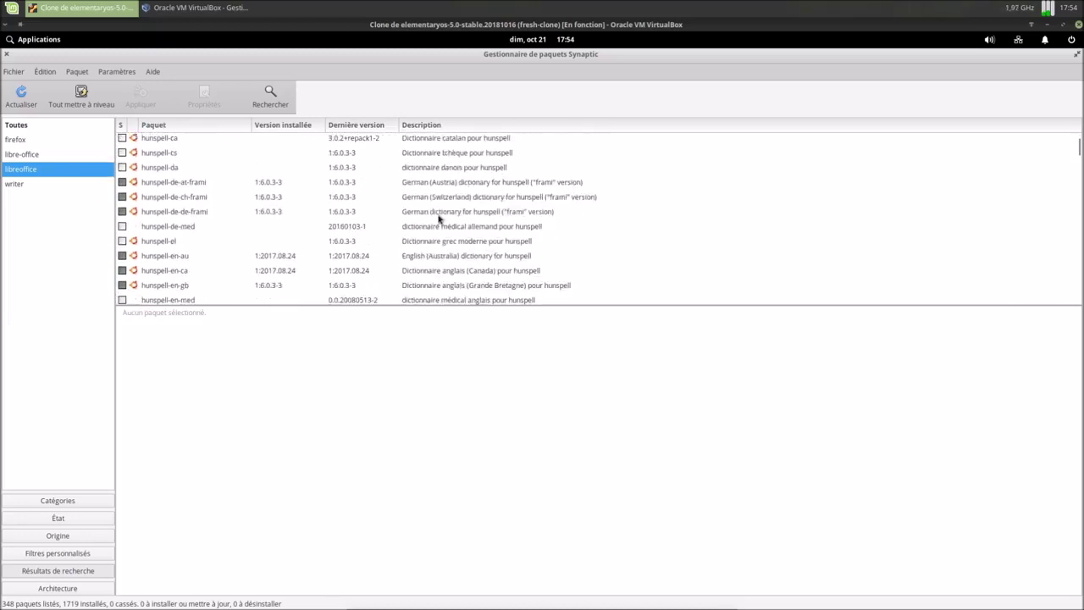
pyautogui.scroll(-9, 439, 219)
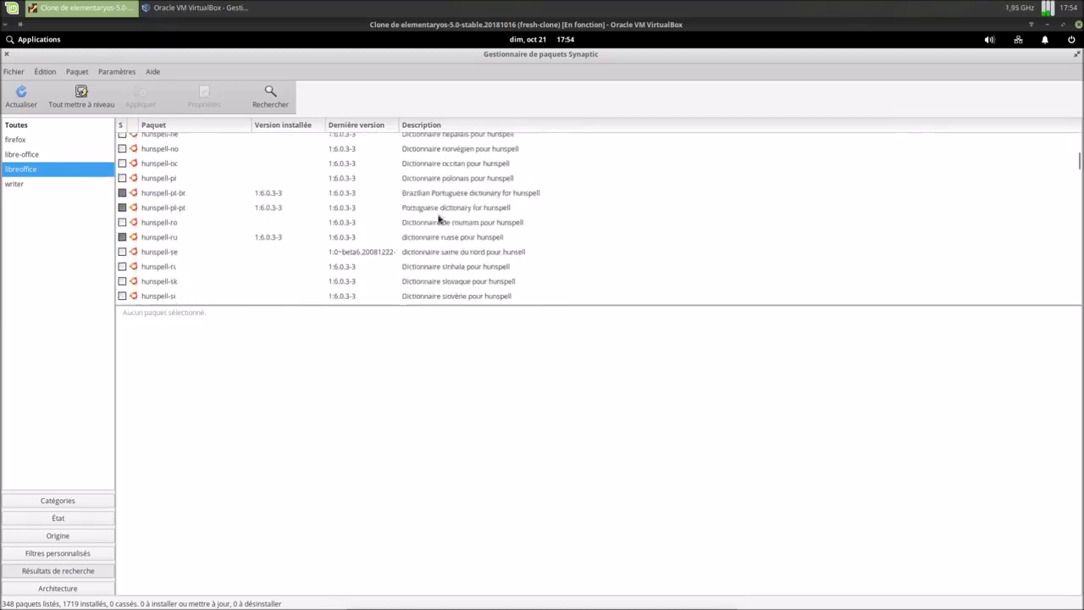
pyautogui.scroll(-8, 432, 219)
pyautogui.scroll(-8, 432, 220)
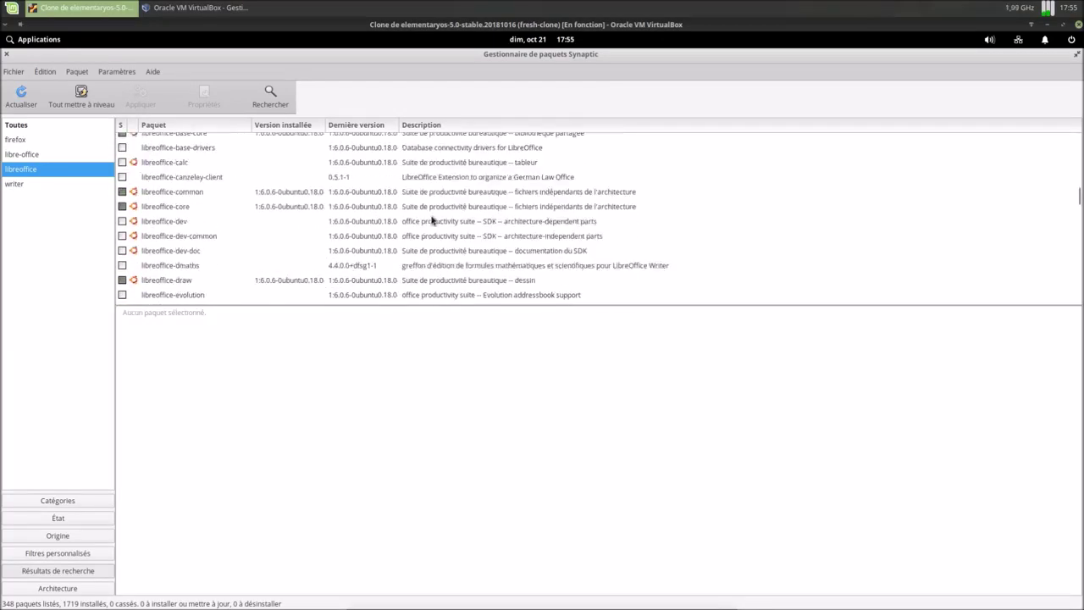
pyautogui.scroll(-6, 427, 219)
pyautogui.scroll(9, 431, 224)
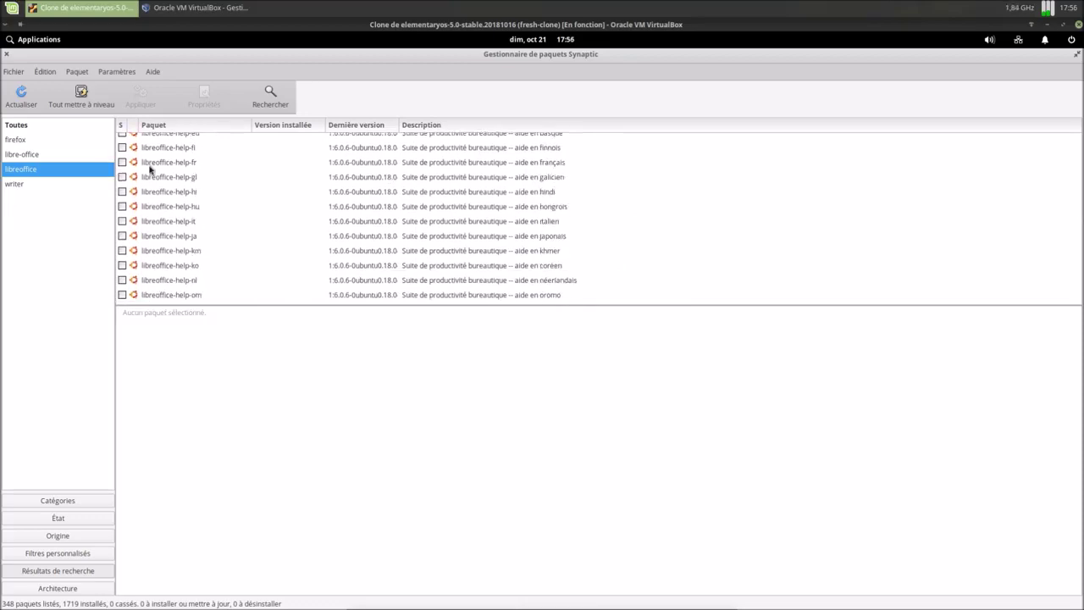
# - Mark the French LibreOffice help package libreoffice-help-fr and install it
pyautogui.doubleClick(149, 166)
pyautogui.click(618, 441)
pyautogui.scroll(-5, 313, 215)
pyautogui.scroll(-5, 314, 215)
pyautogui.scroll(-5, 201, 291)
pyautogui.scroll(3, 355, 288)
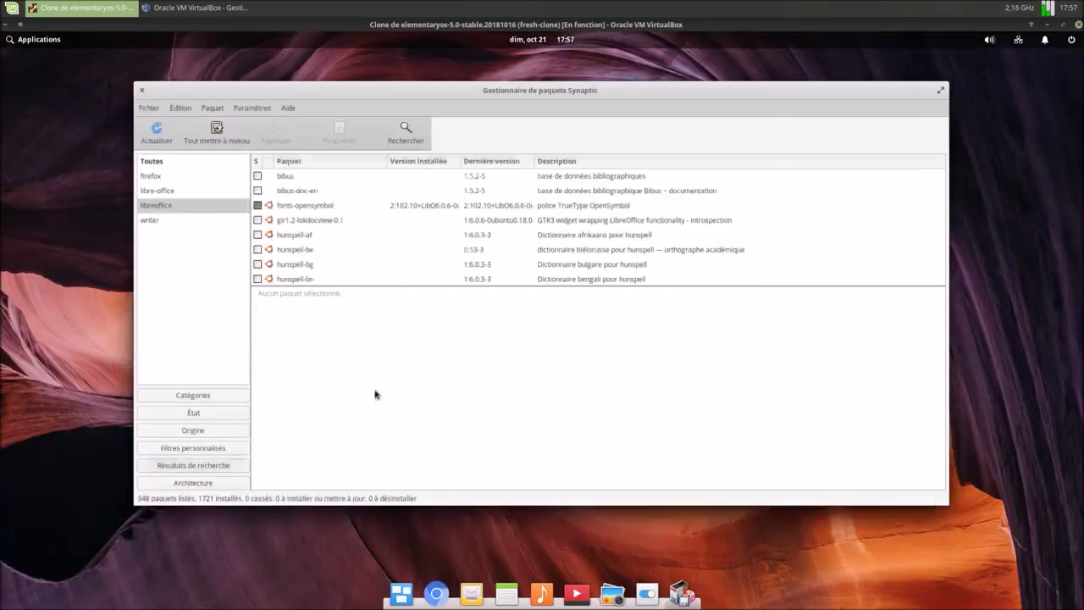
pyautogui.press('Return')
# - Open LibreOffice Writer from the office applications, check the language of its Fichier and Affichage menus, and close it
pyautogui.click(57, 40)
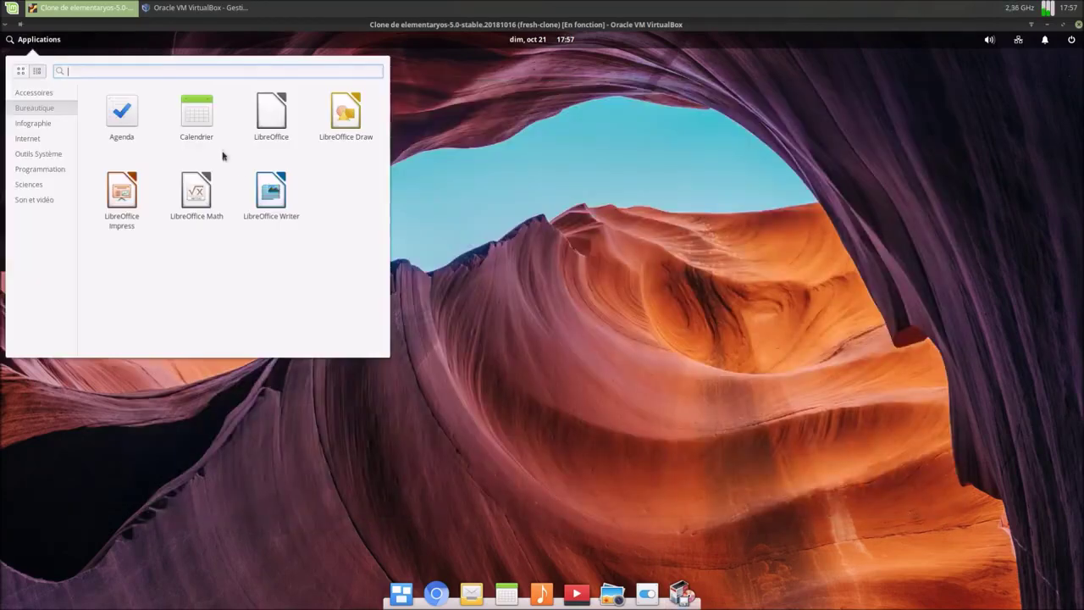
pyautogui.click(276, 200)
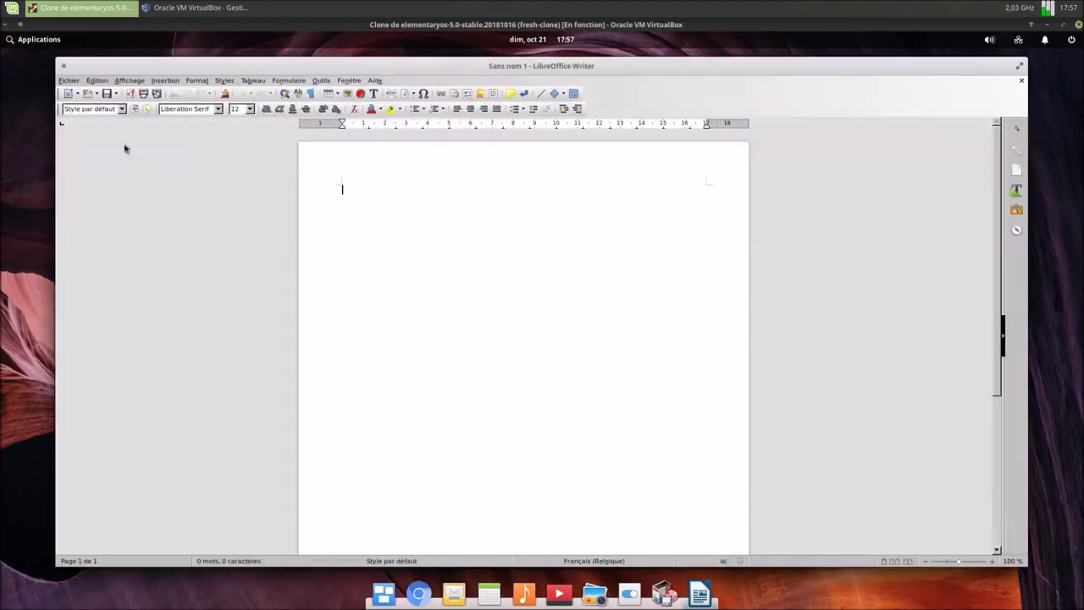
pyautogui.click(68, 80)
pyautogui.moveTo(106, 85)
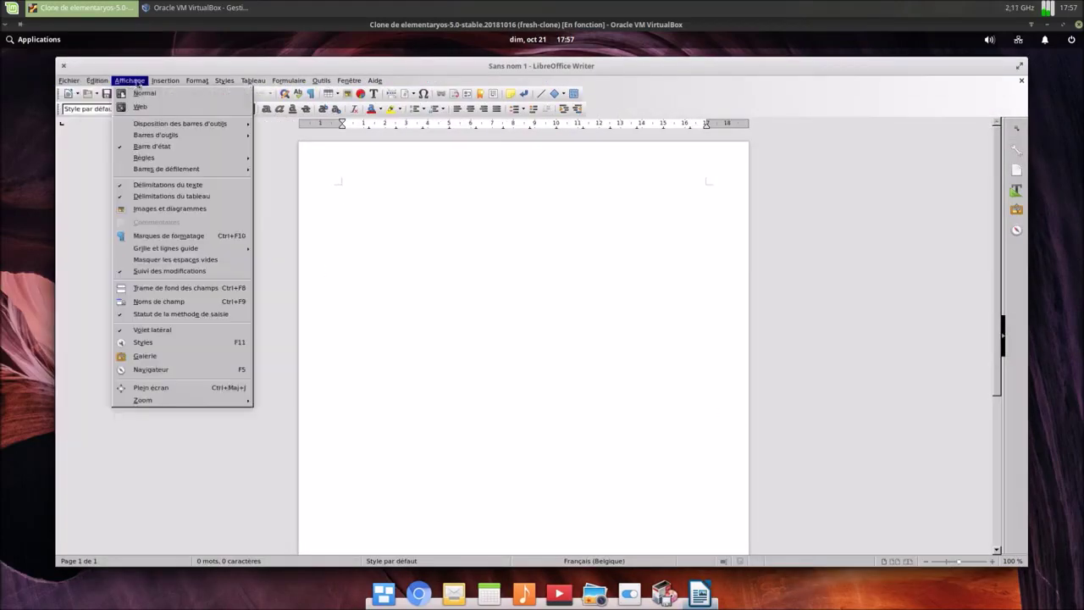
pyautogui.click(68, 83)
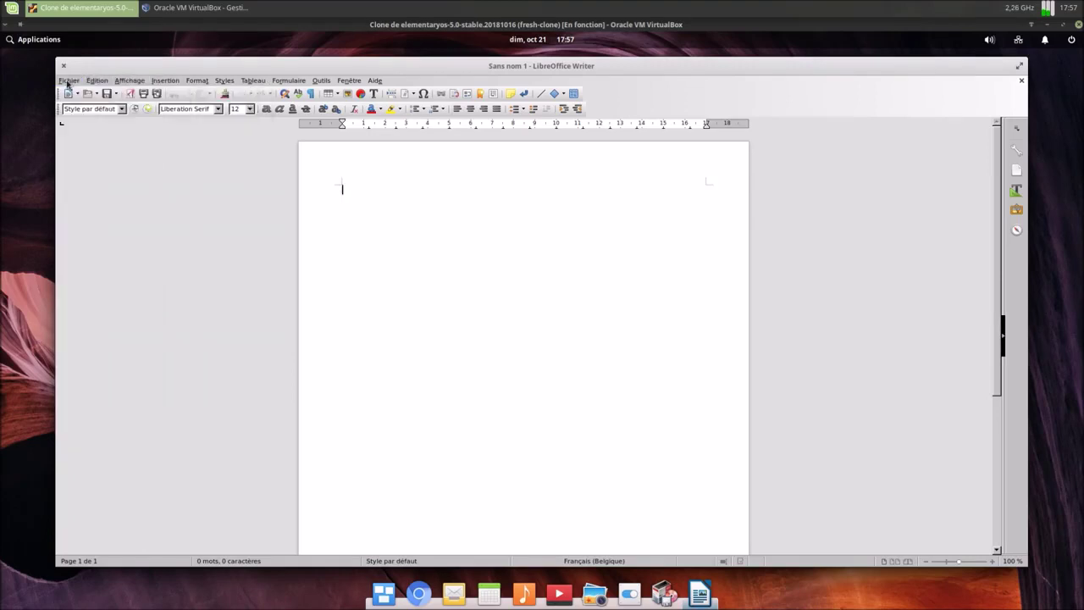
pyautogui.click(68, 83)
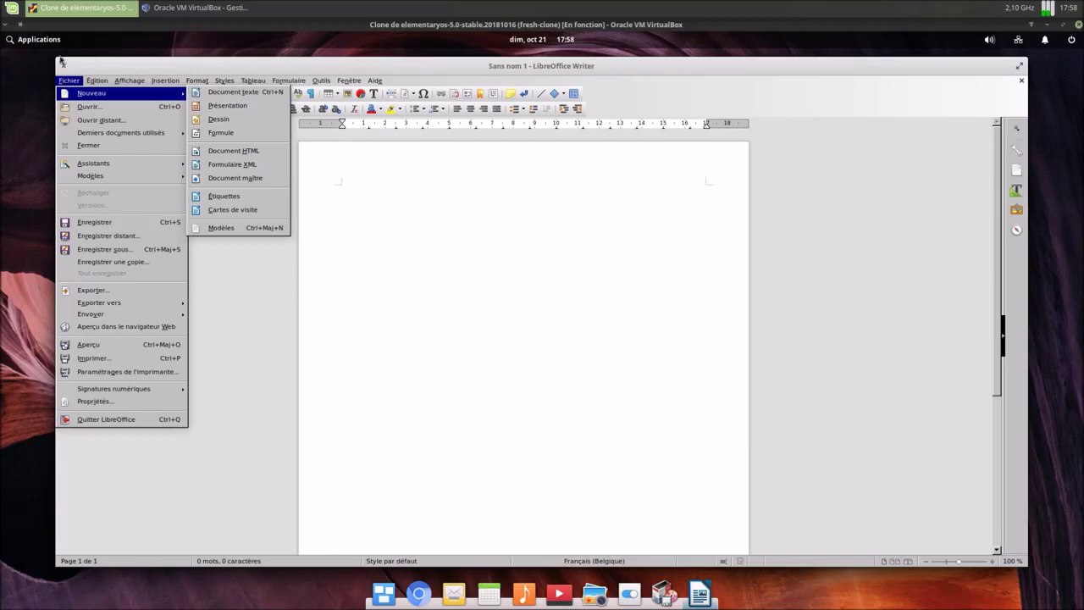
pyautogui.click(63, 67)
pyautogui.click(64, 66)
# - Open the LibreOffice start centre to view the available document types and close it
pyautogui.click(48, 42)
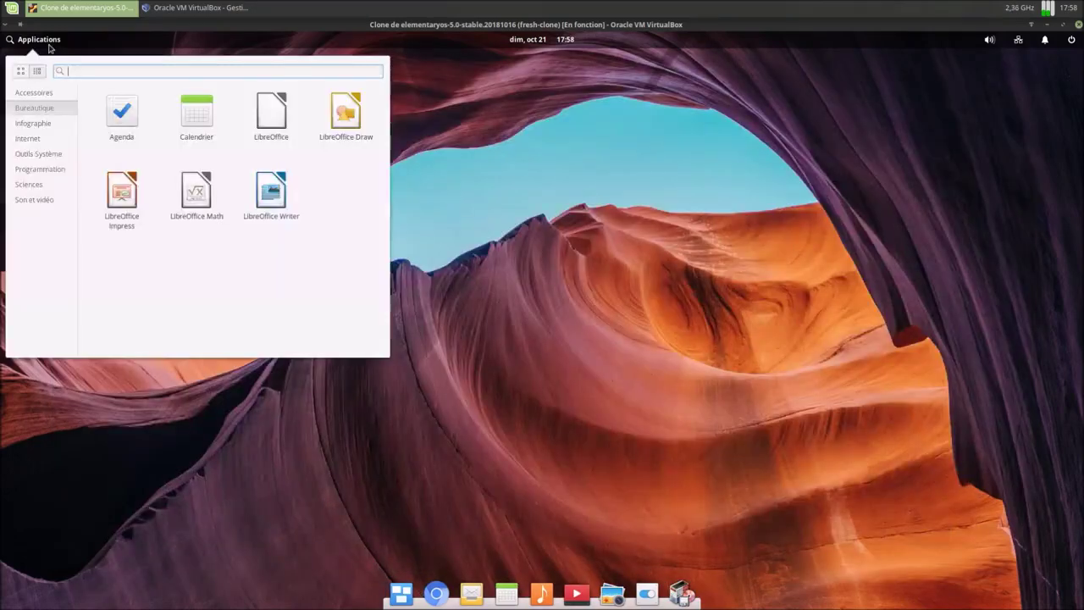
pyautogui.click(271, 113)
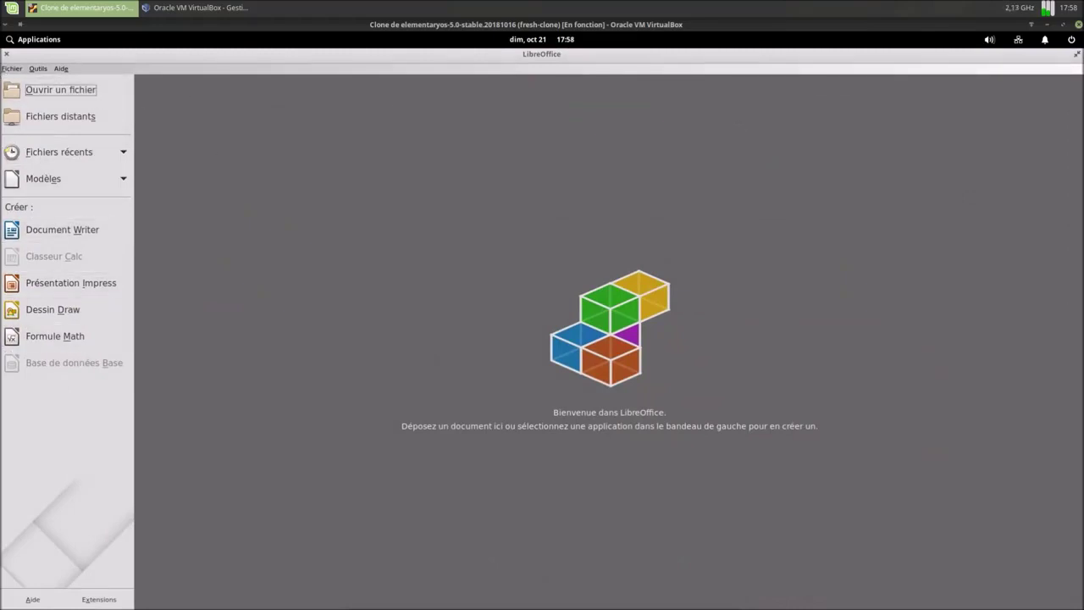
pyautogui.click(5, 56)
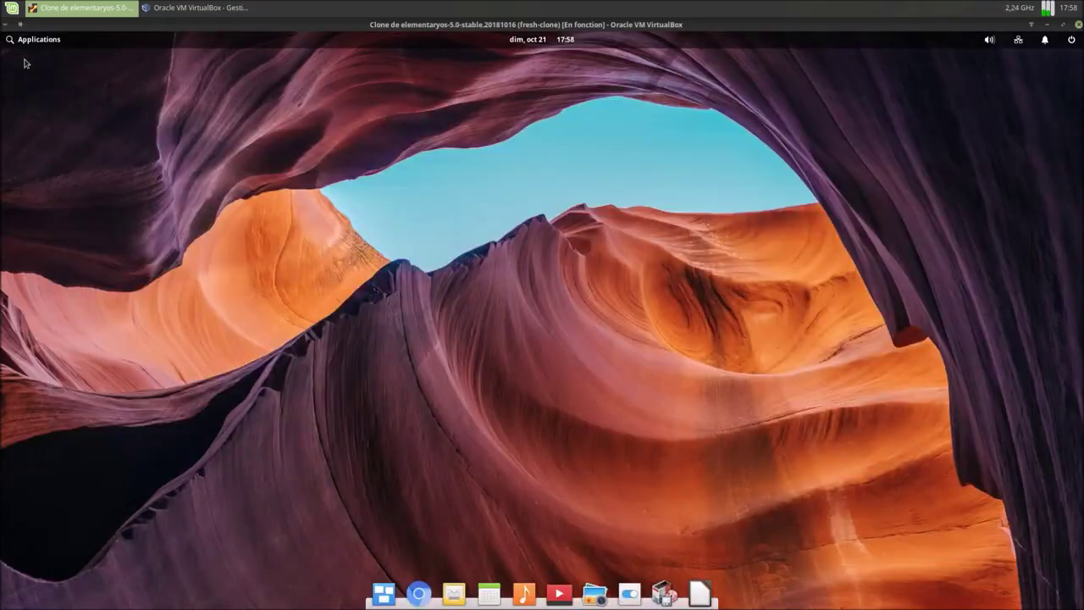
# - Search the applications for "ch" and open Chromium to check its main menu's language, closing the browser when done
pyautogui.click(30, 44)
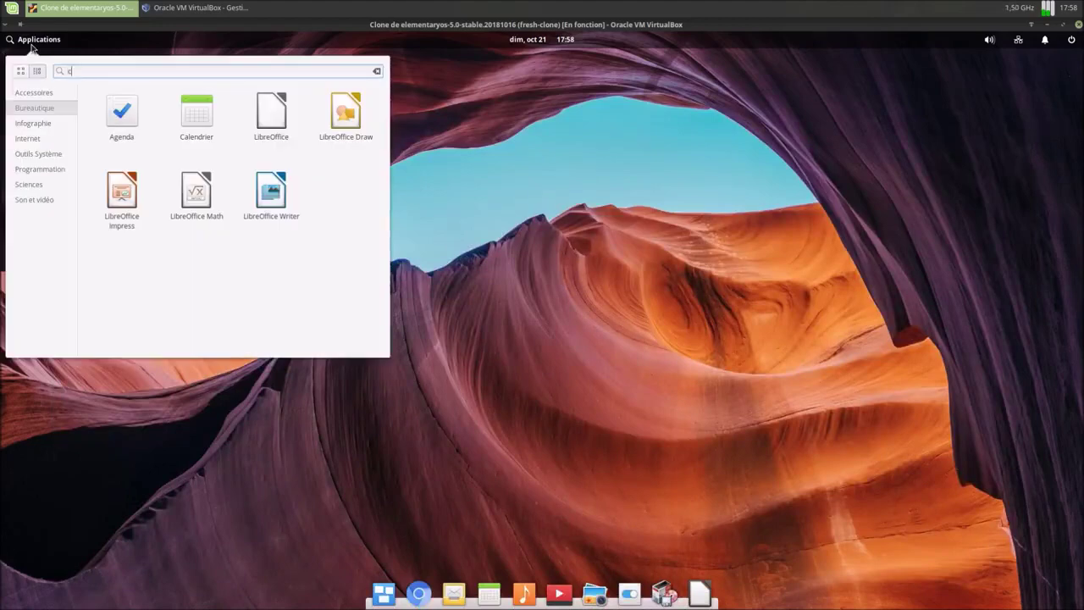
pyautogui.write('ch')
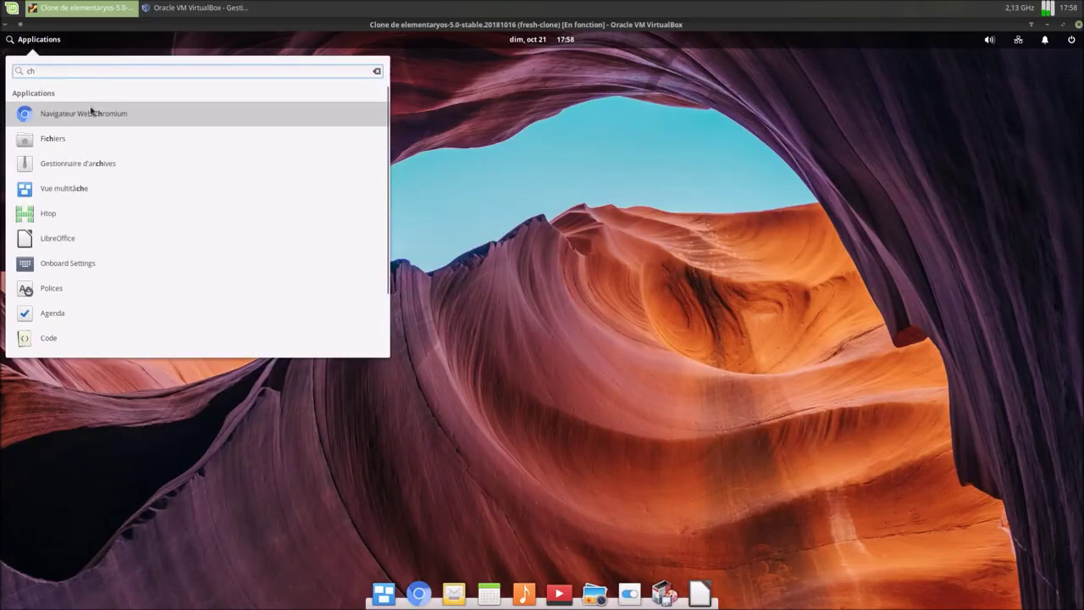
pyautogui.click(91, 112)
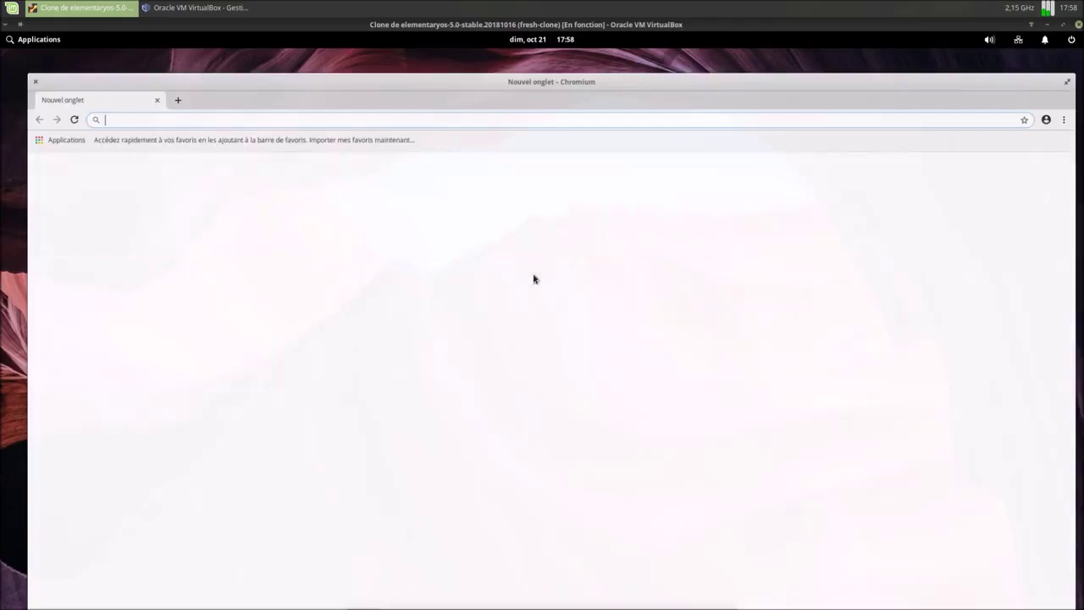
pyautogui.click(1074, 94)
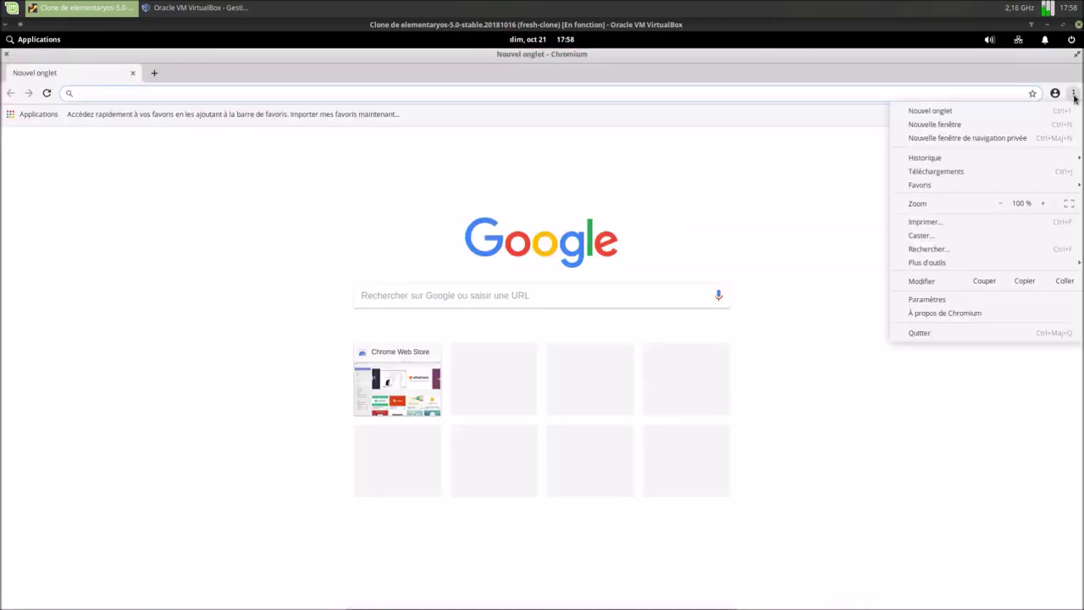
pyautogui.click(6, 56)
pyautogui.click(6, 56)
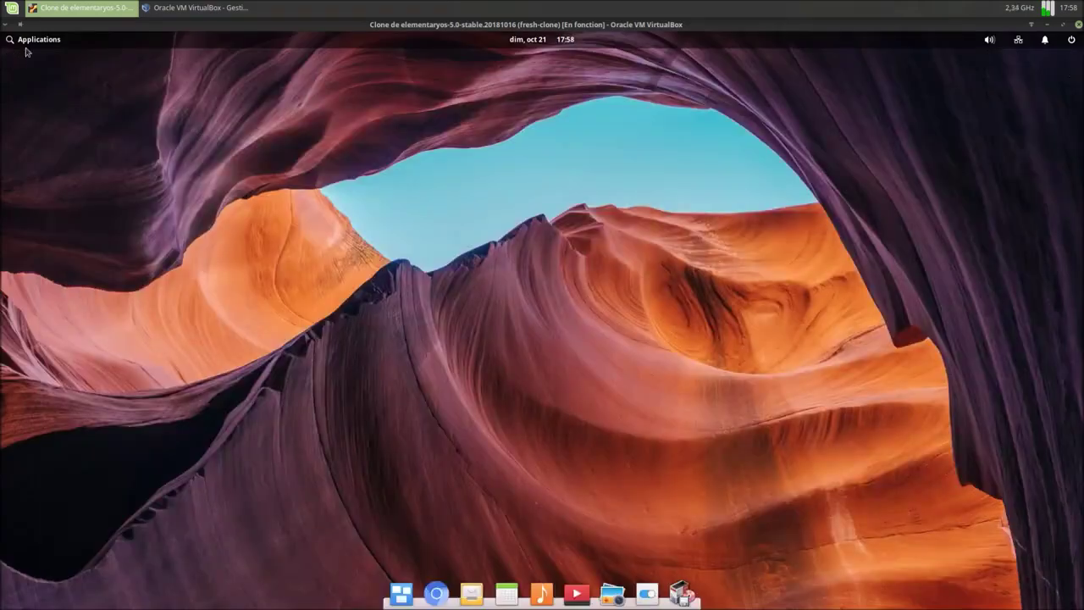
# - Search the applications for "fire" and open Firefox to check its main menu's language, closing the browser with all tabs
pyautogui.click(29, 42)
pyautogui.write('fire')
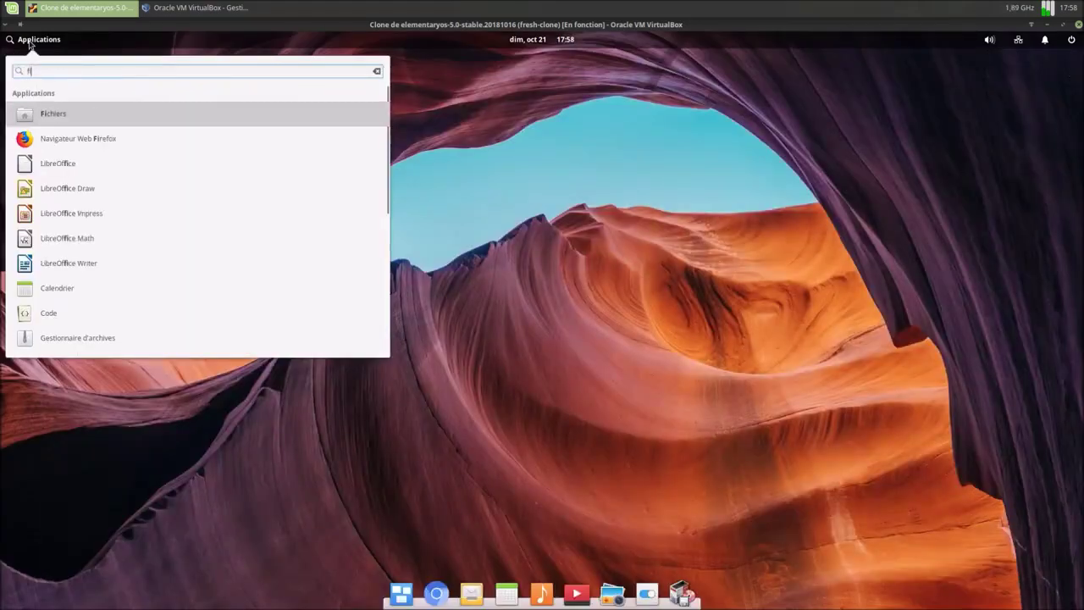
pyautogui.click(62, 116)
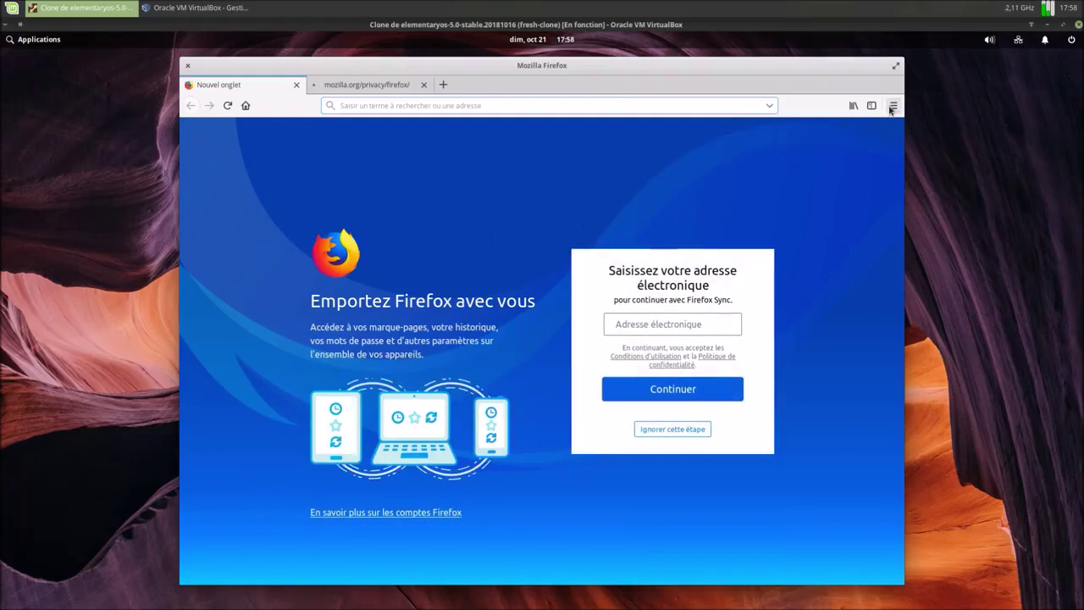
pyautogui.click(893, 106)
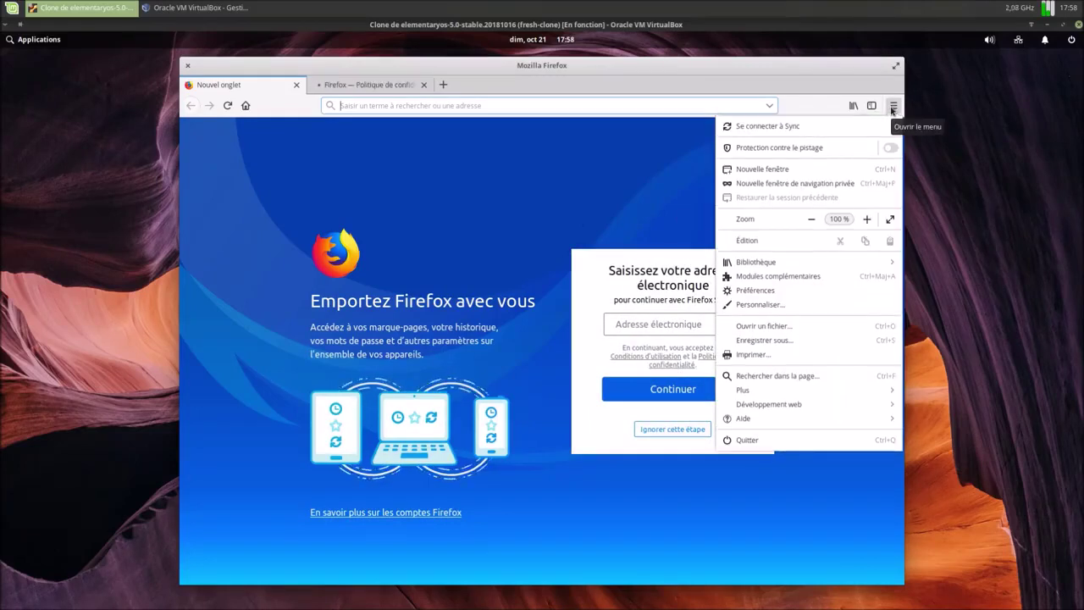
pyautogui.click(893, 106)
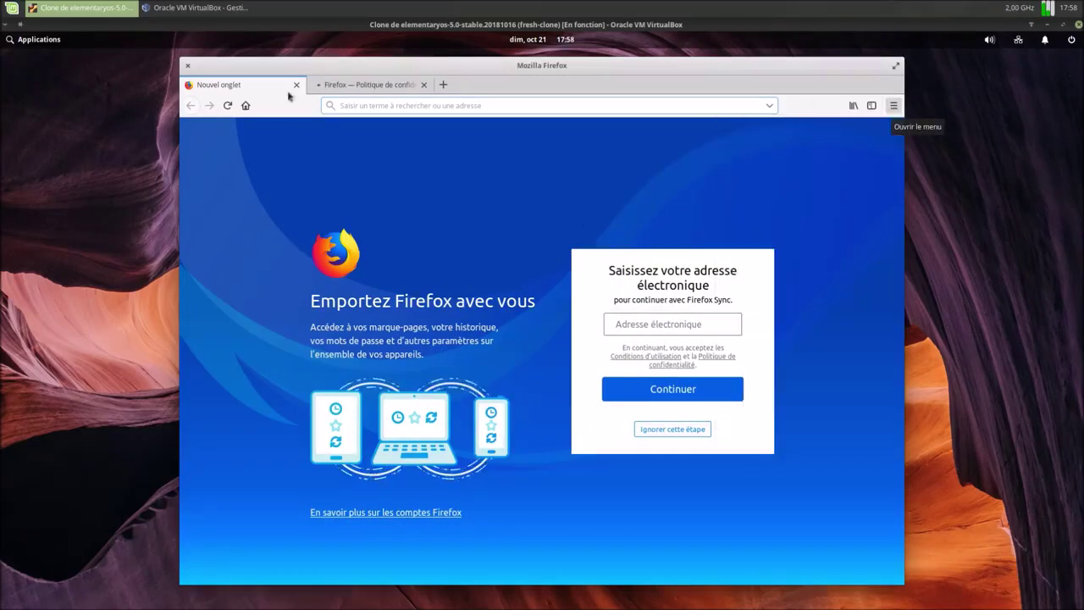
pyautogui.click(187, 66)
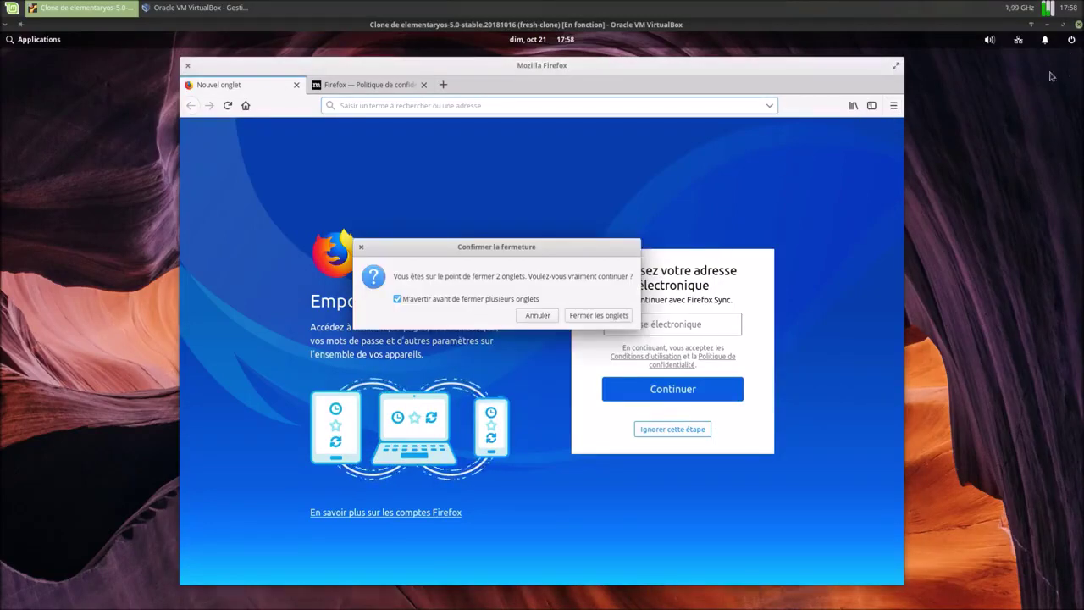
pyautogui.press('Return')
# - Restart the elementary OS computer
pyautogui.click(1071, 40)
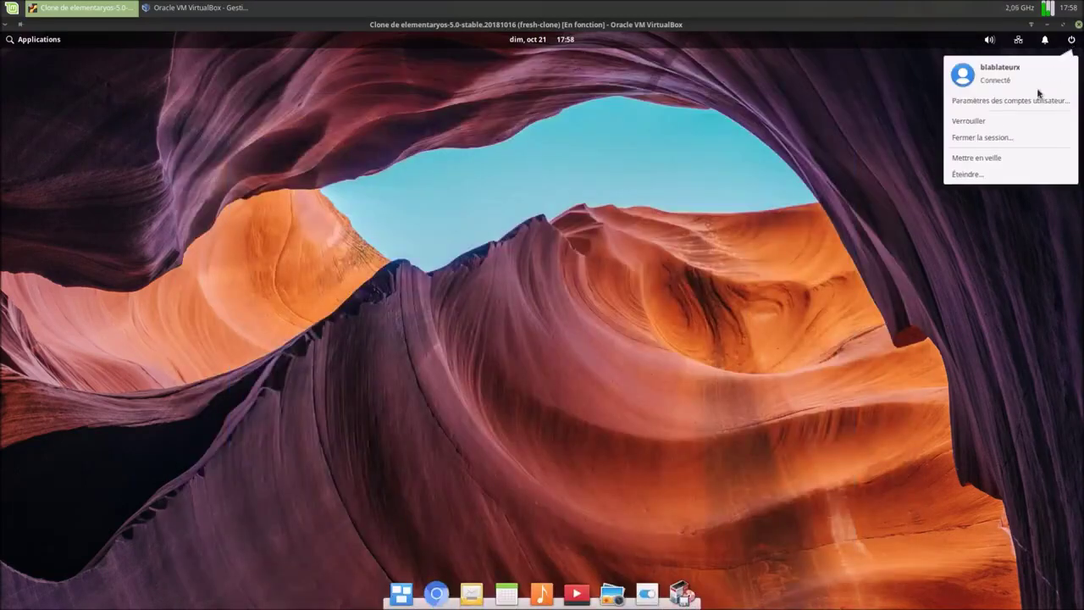
pyautogui.click(991, 175)
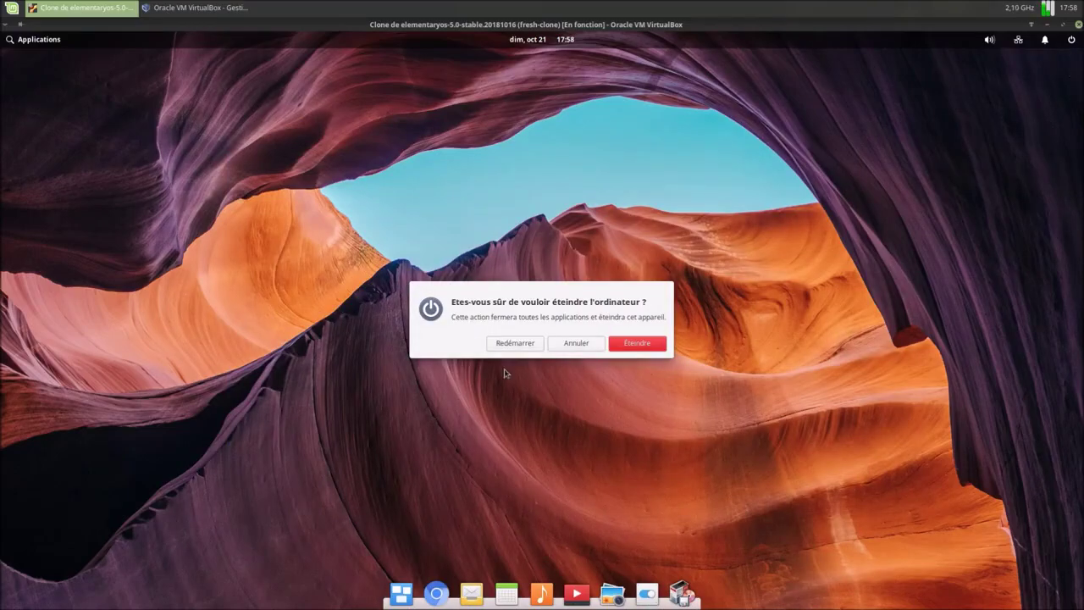
pyautogui.click(512, 344)
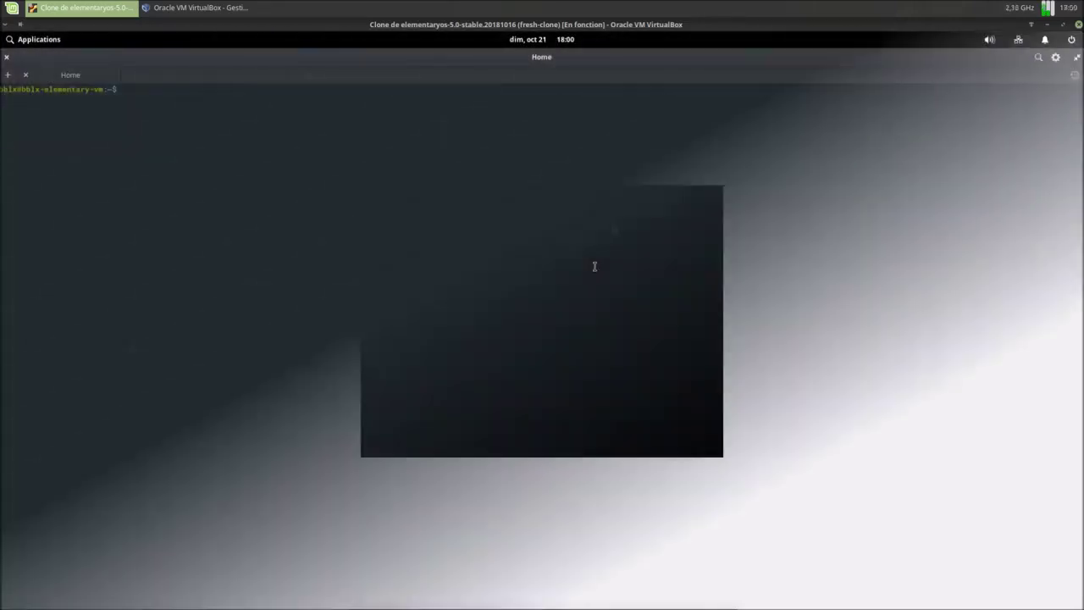
# - Run htop in the Terminal to check the processes and memory use, and quit the Terminal despite the active process
pyautogui.write('op')
pyautogui.press('Return')
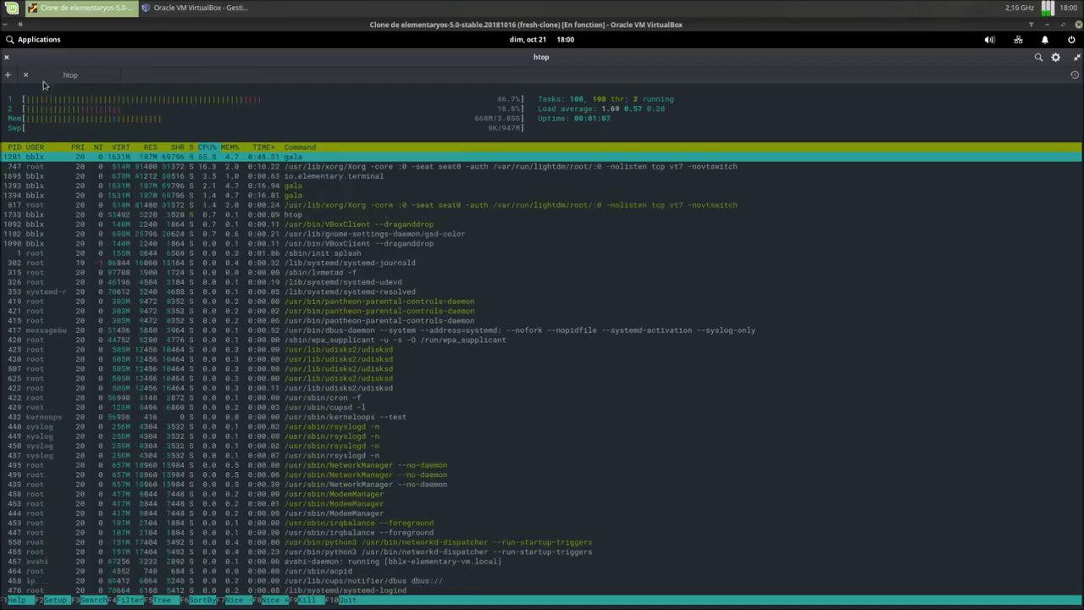
pyautogui.click(6, 57)
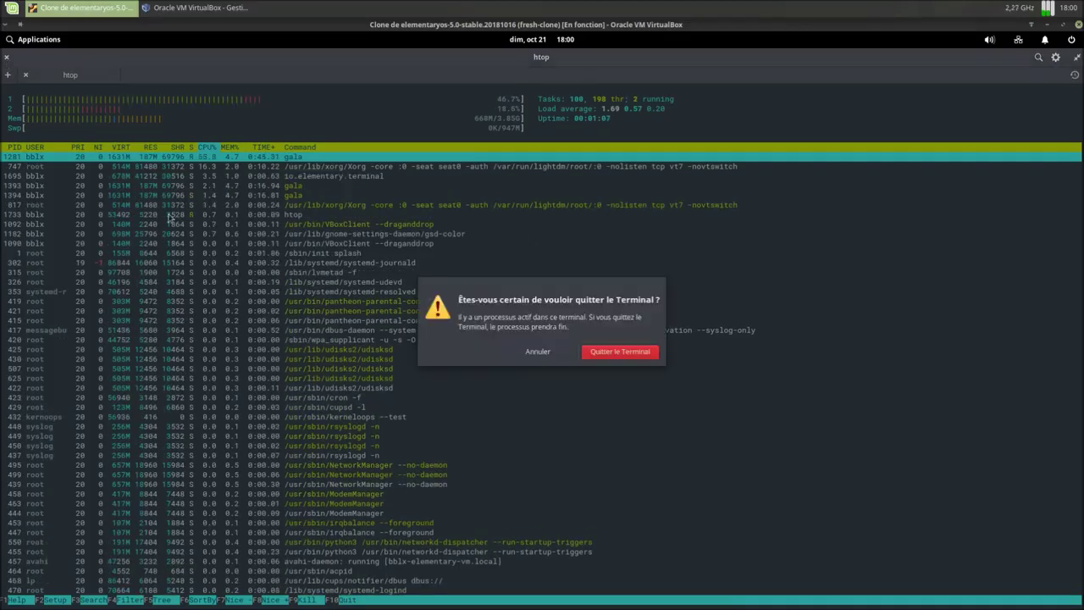
pyautogui.click(599, 352)
# - Open the À propos page of the system settings to view the system information
pyautogui.click(648, 594)
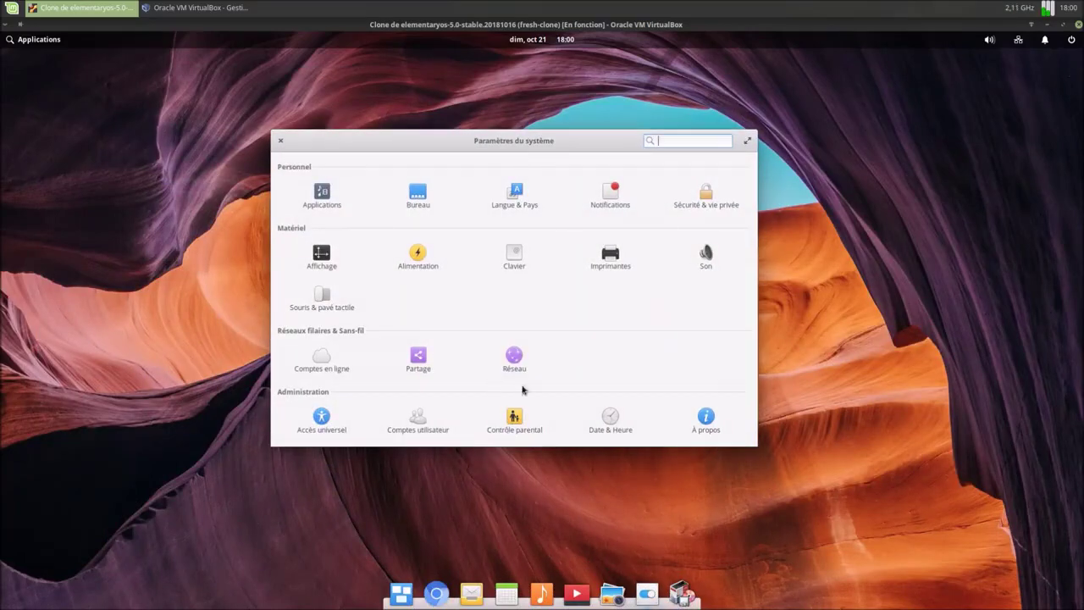
pyautogui.click(707, 422)
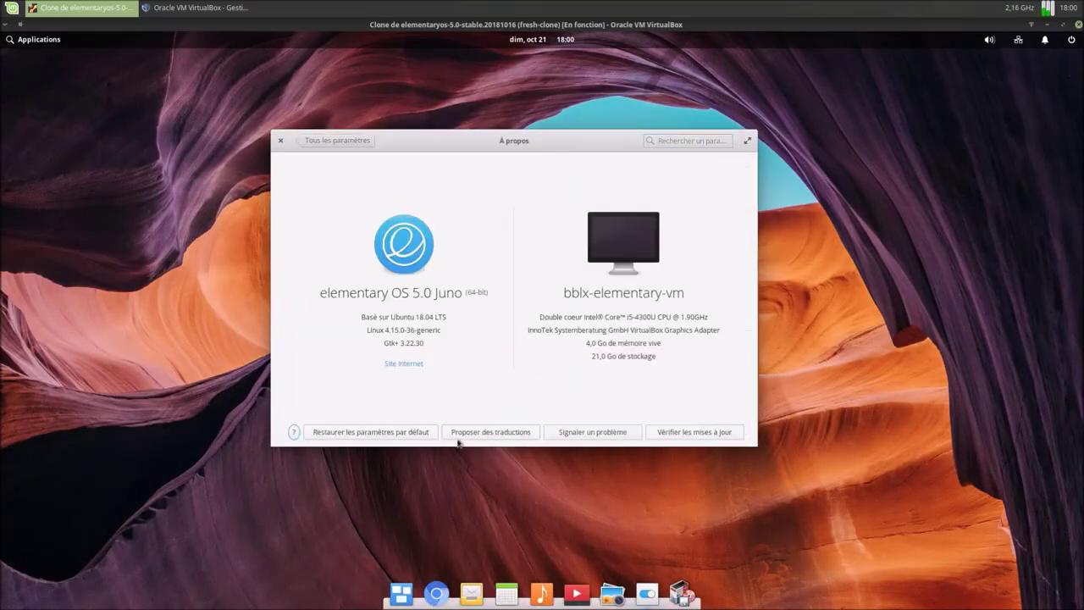
# - Review the confirmation for restoring the default system settings, and cancel it
pyautogui.click(404, 432)
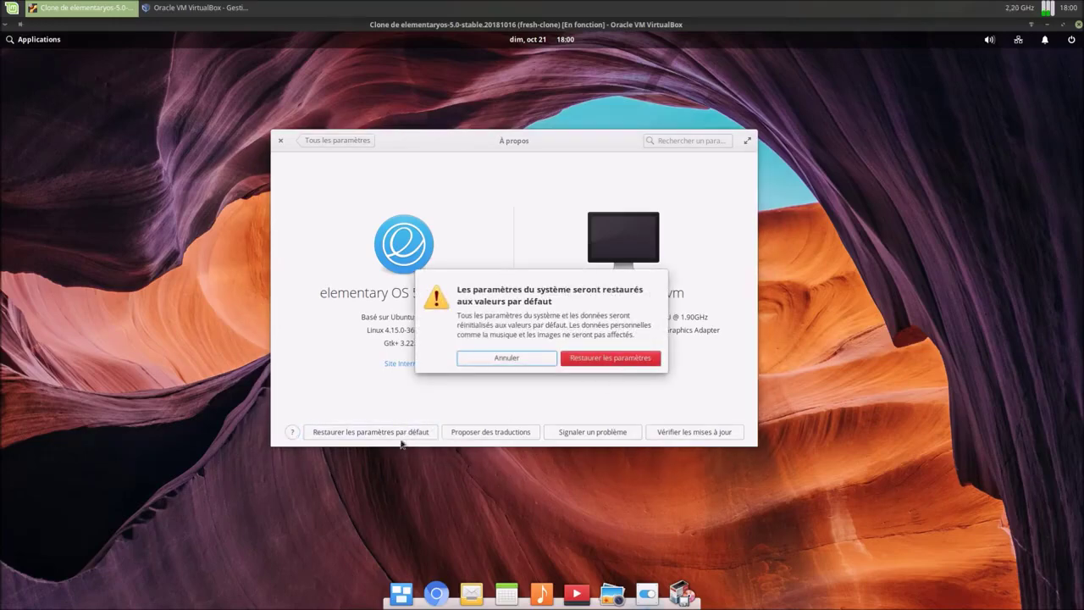
pyautogui.click(508, 359)
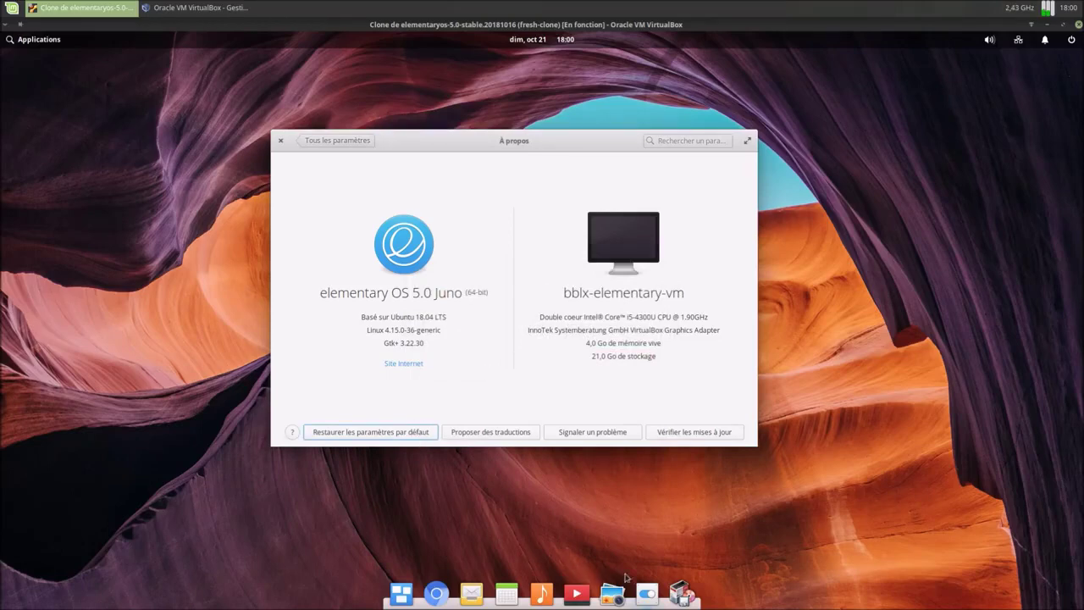
# - Search the applications for "fic", open Fichiers and view the Images folder
pyautogui.click(35, 40)
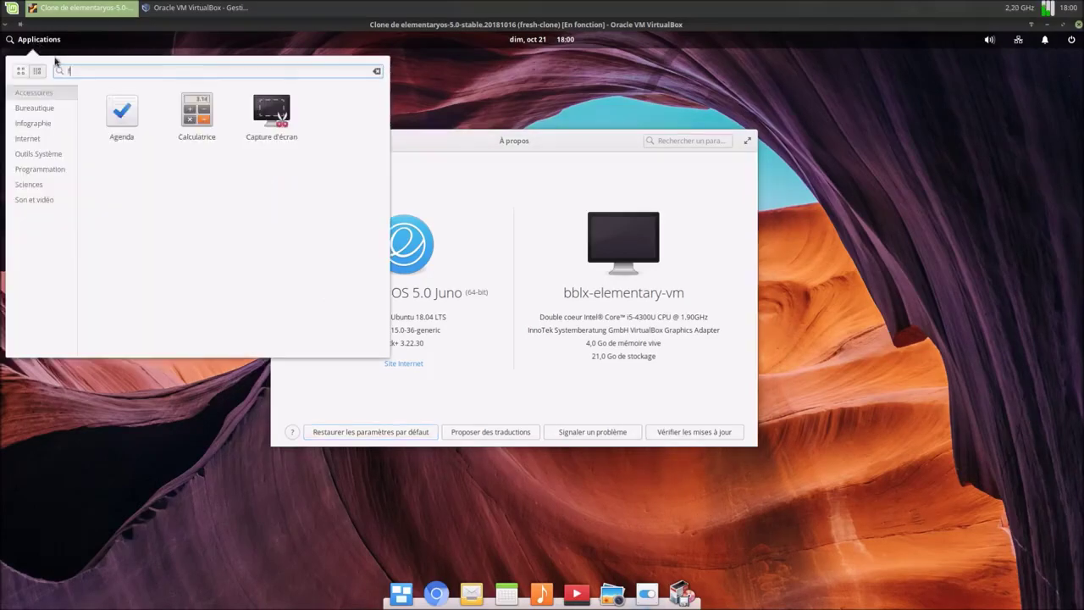
pyautogui.write('fic')
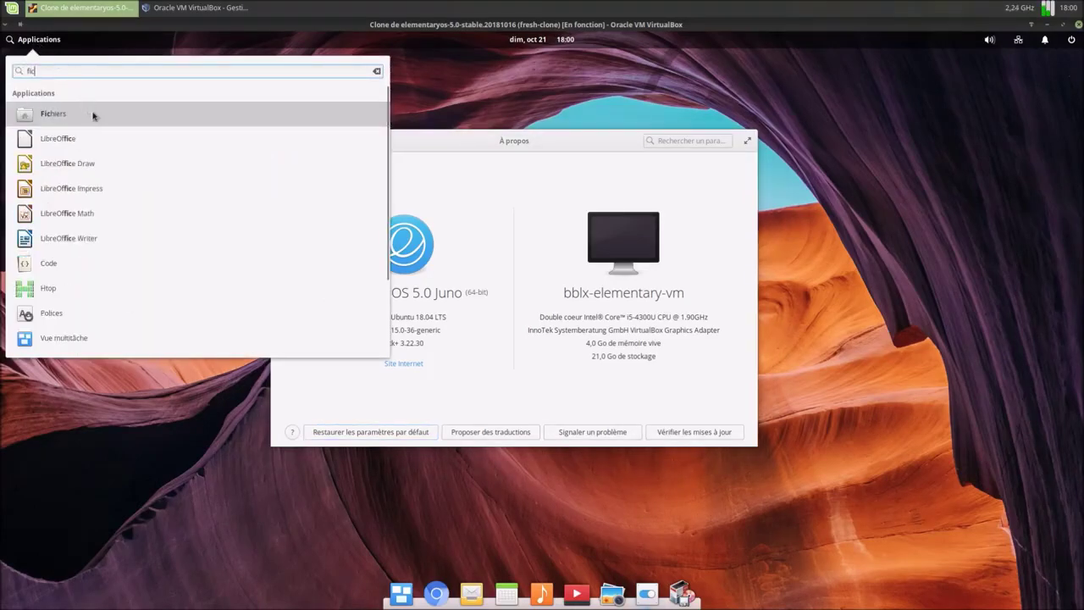
pyautogui.click(93, 115)
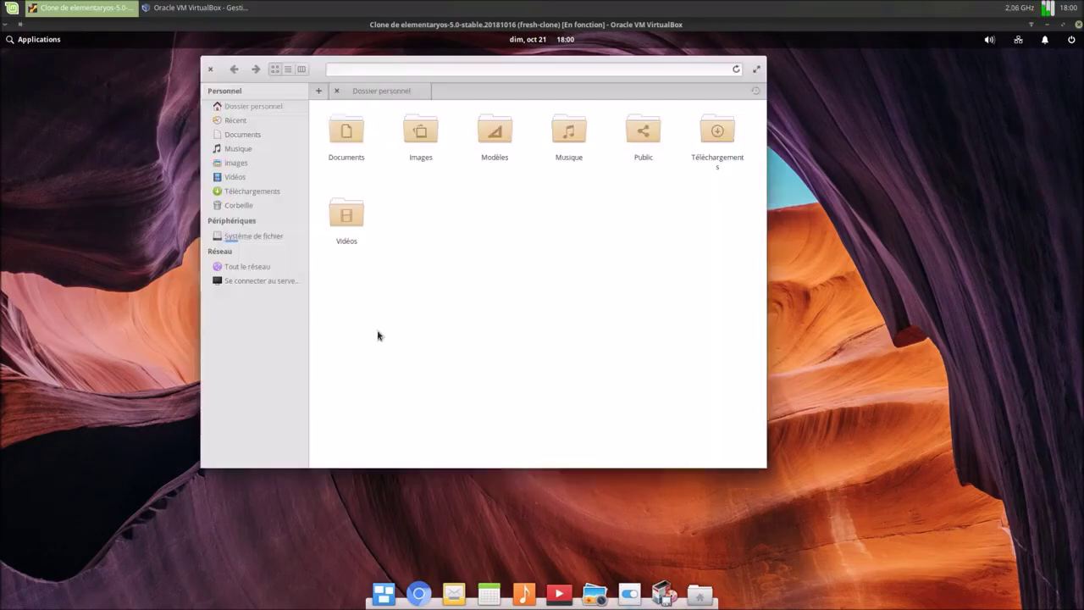
pyautogui.click(423, 132)
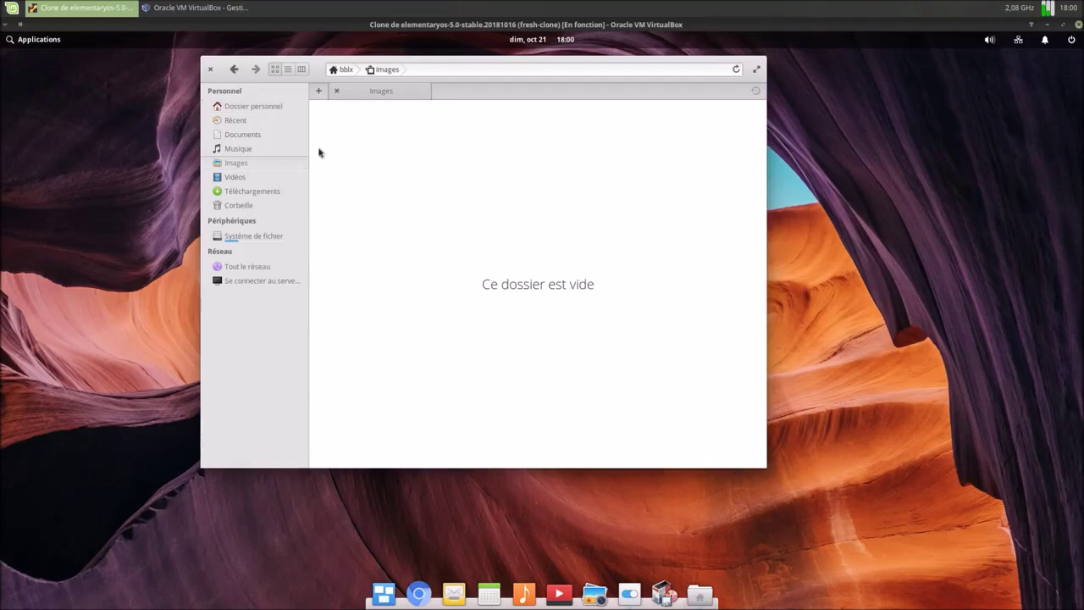
# - Browse the file system to the /usr/share/backgrounds folder
pyautogui.click(264, 241)
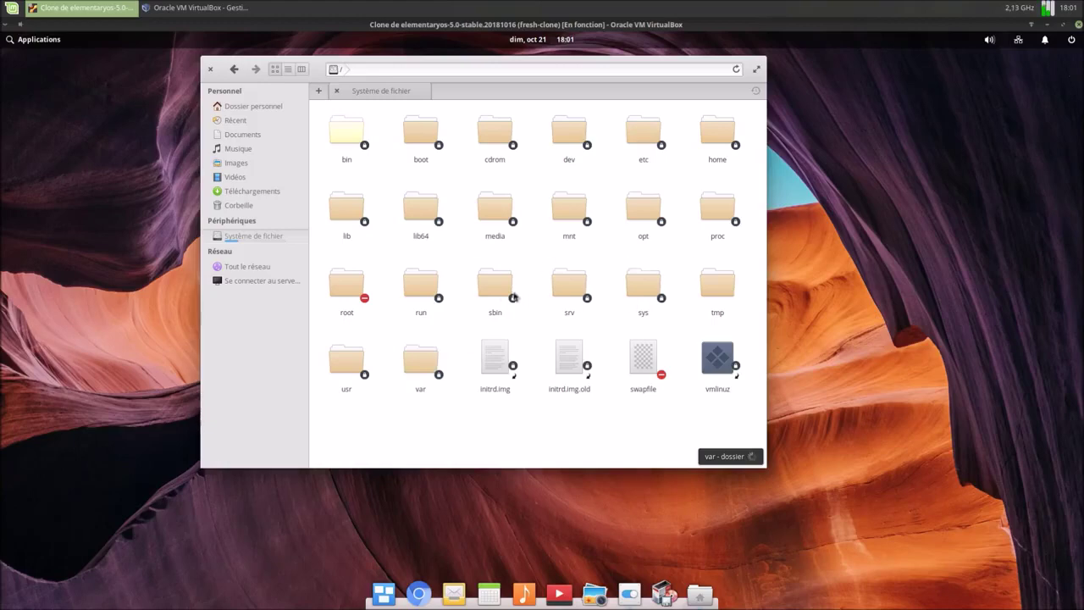
pyautogui.rightClick(346, 371)
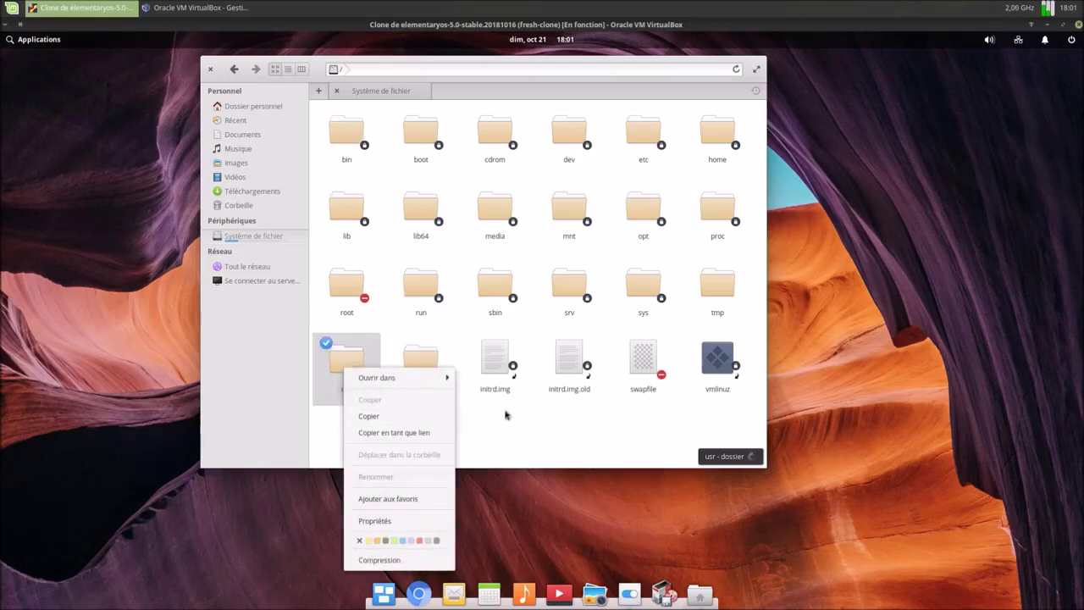
pyautogui.click(341, 360)
pyautogui.click(341, 360)
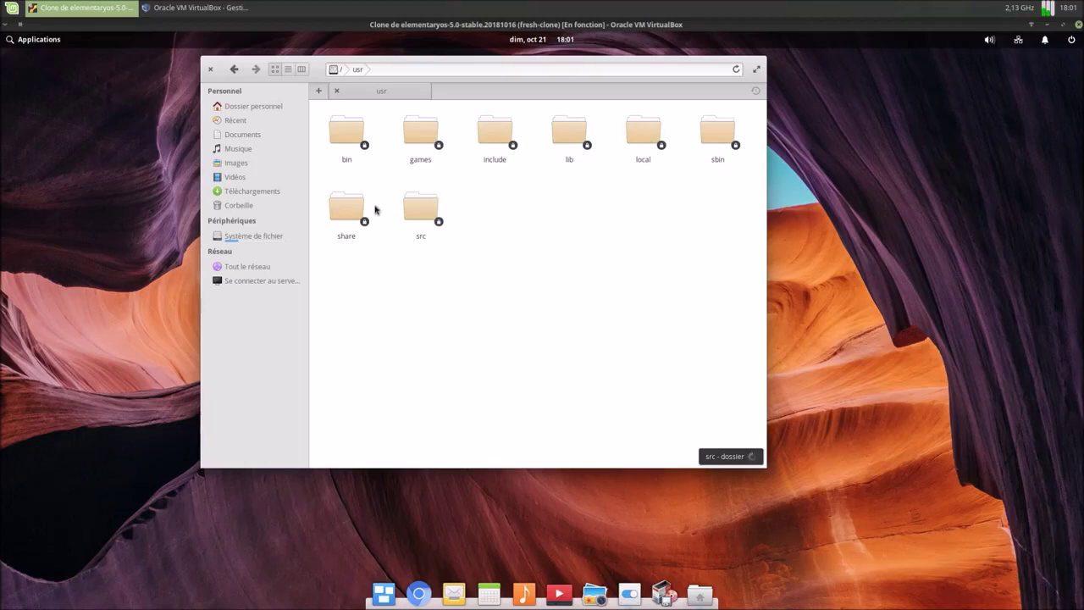
pyautogui.doubleClick(358, 206)
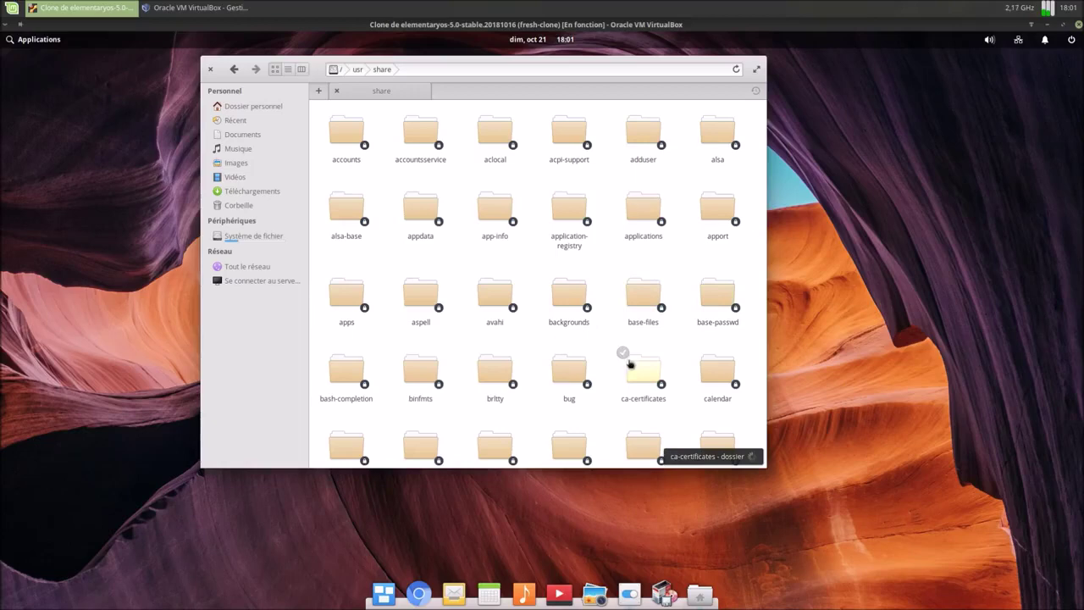
pyautogui.doubleClick(576, 297)
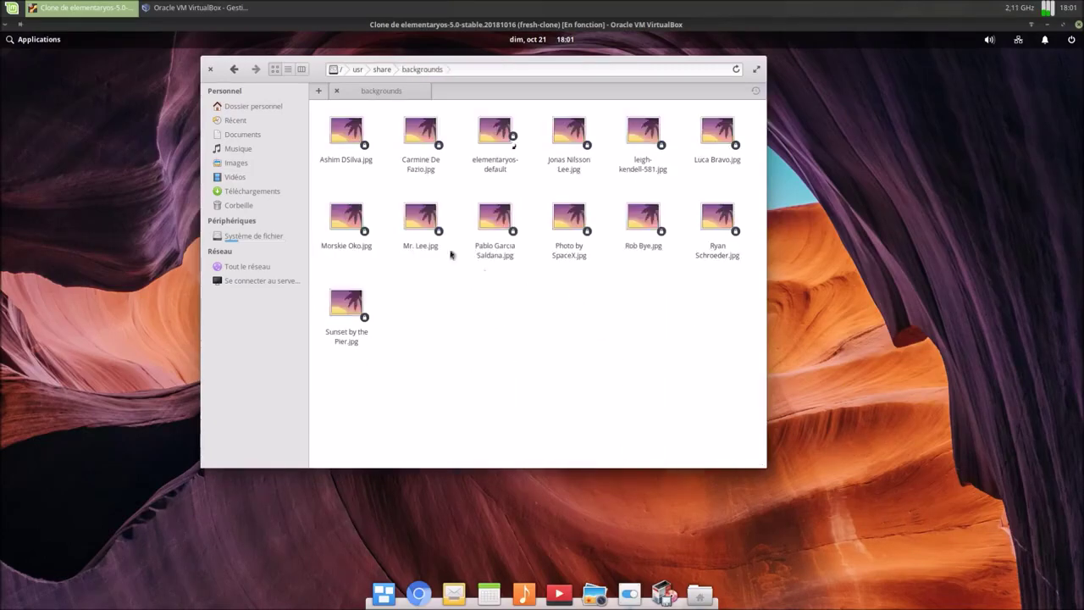
# - Copy all the wallpaper files in /usr/share/backgrounds into the personal Images folder
pyautogui.moveTo(339, 356); pyautogui.dragTo(724, 135)
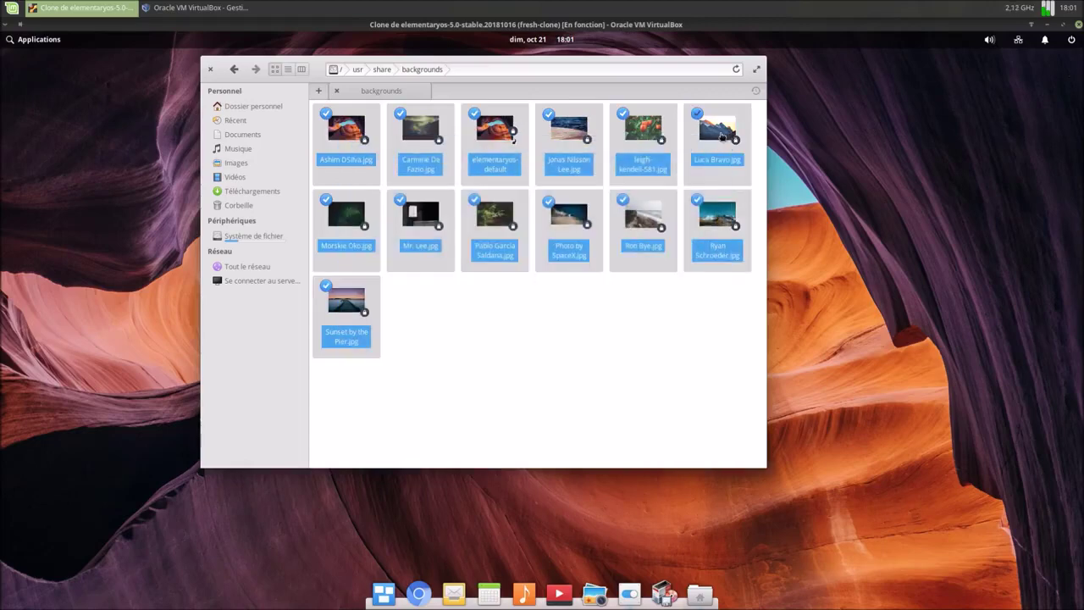
pyautogui.rightClick(720, 134)
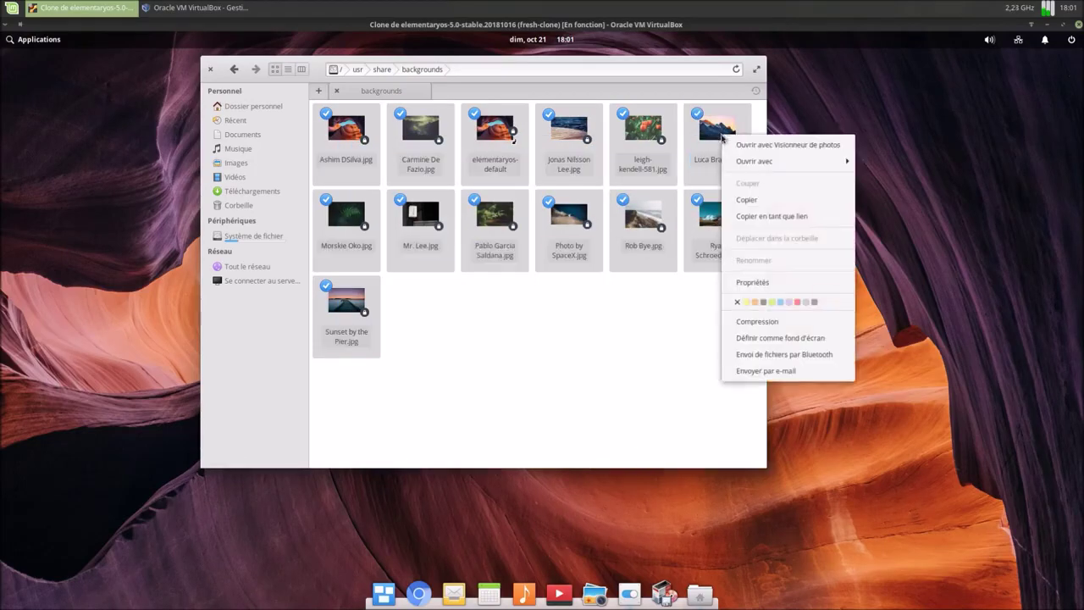
pyautogui.click(749, 200)
pyautogui.click(273, 164)
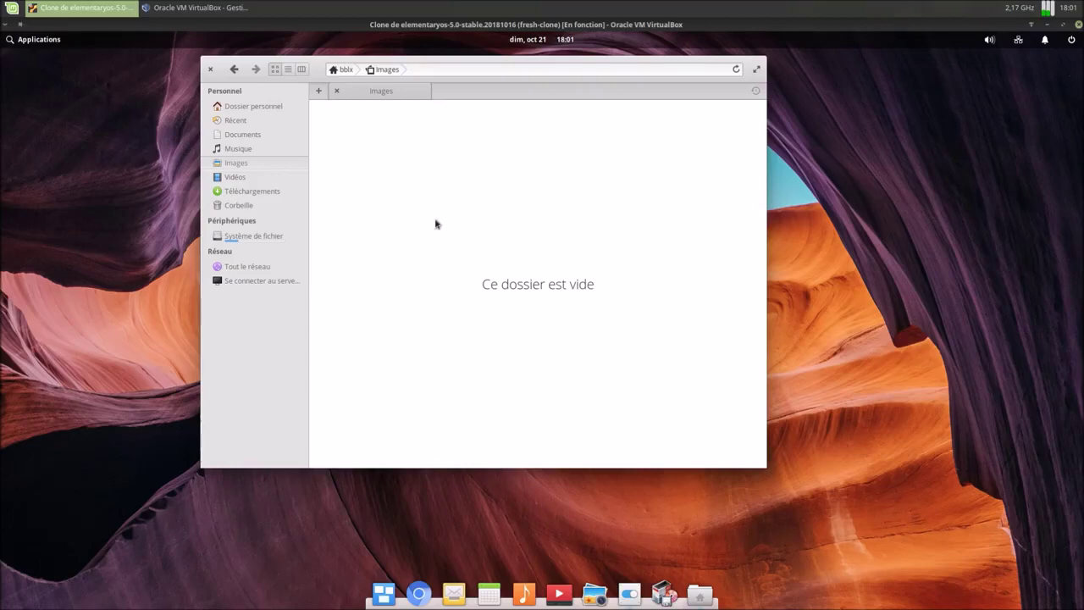
pyautogui.rightClick(437, 224)
pyautogui.click(460, 253)
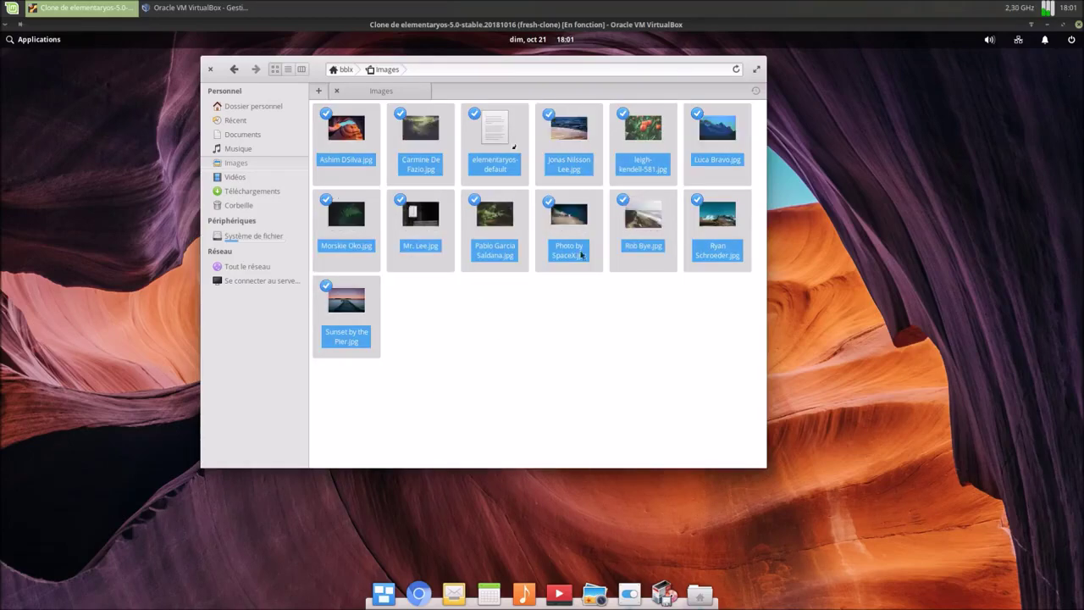
# - Try to open the elementaryos-default file in Images, cancel the application choice, and move the file to the trash
pyautogui.click(571, 364)
pyautogui.doubleClick(495, 136)
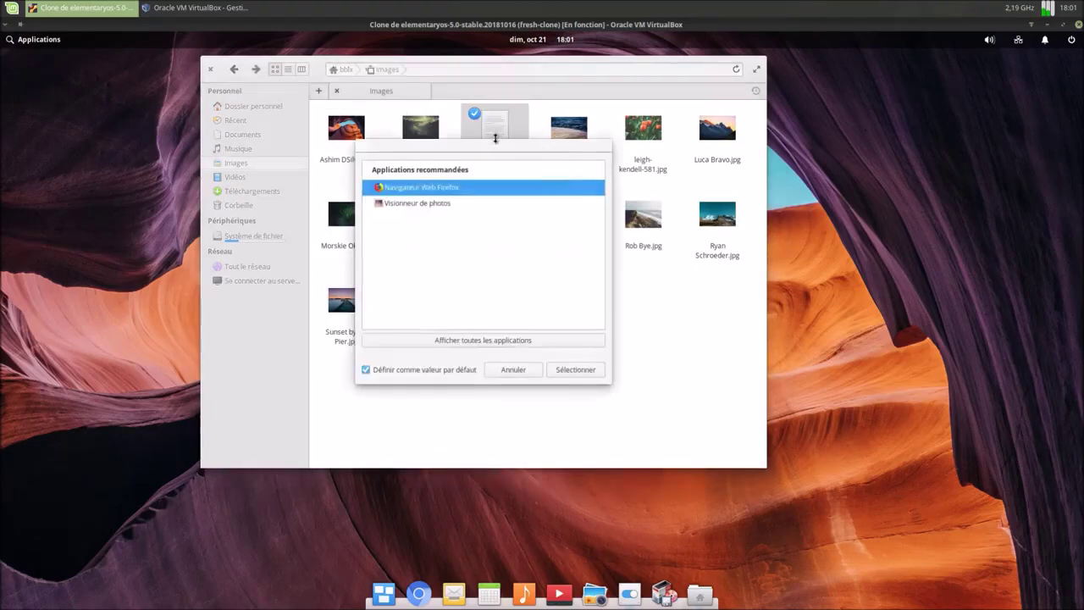
pyautogui.click(513, 370)
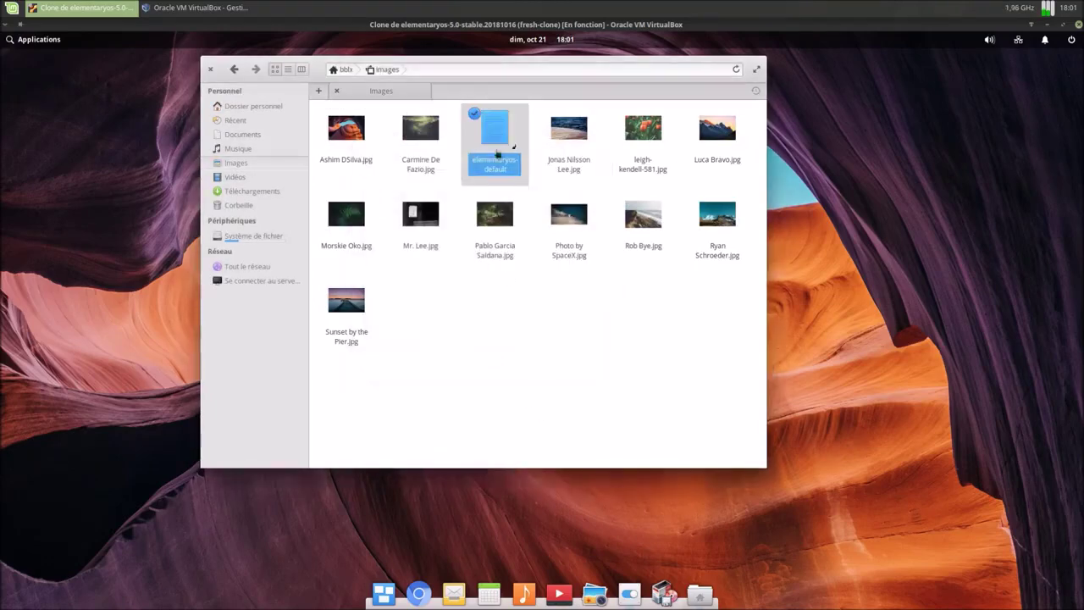
pyautogui.rightClick(496, 136)
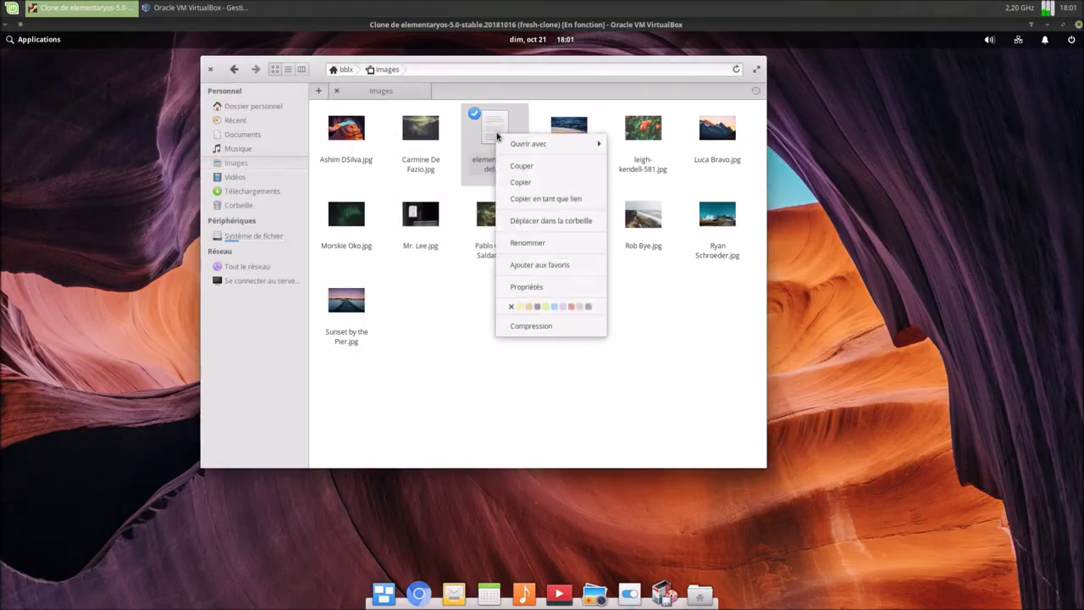
pyautogui.click(535, 226)
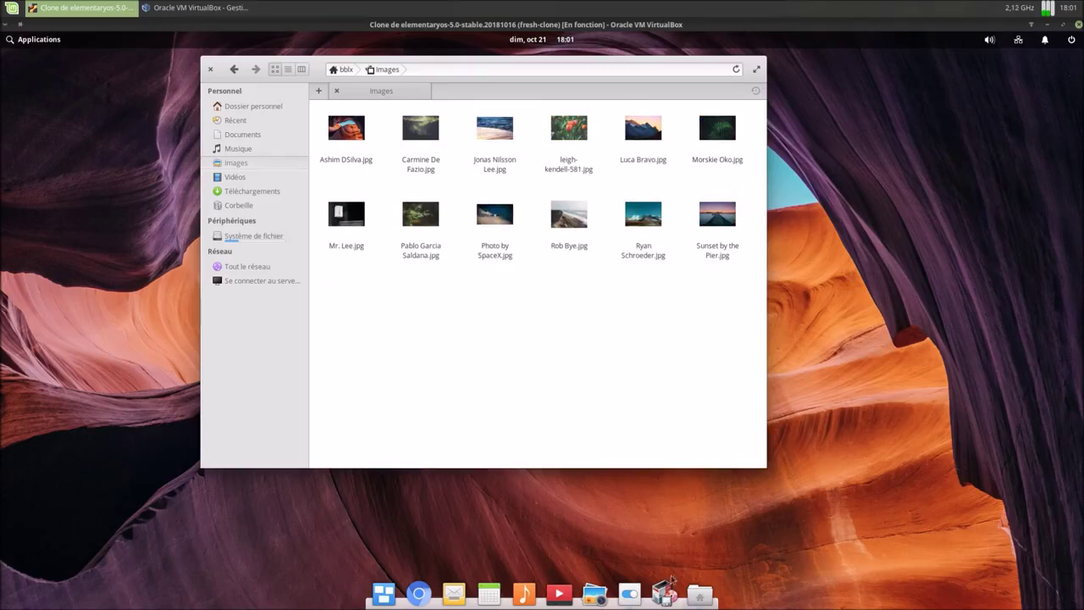
# - Restore the system settings to their defaults from the À propos page, and close the file manager
pyautogui.click(630, 594)
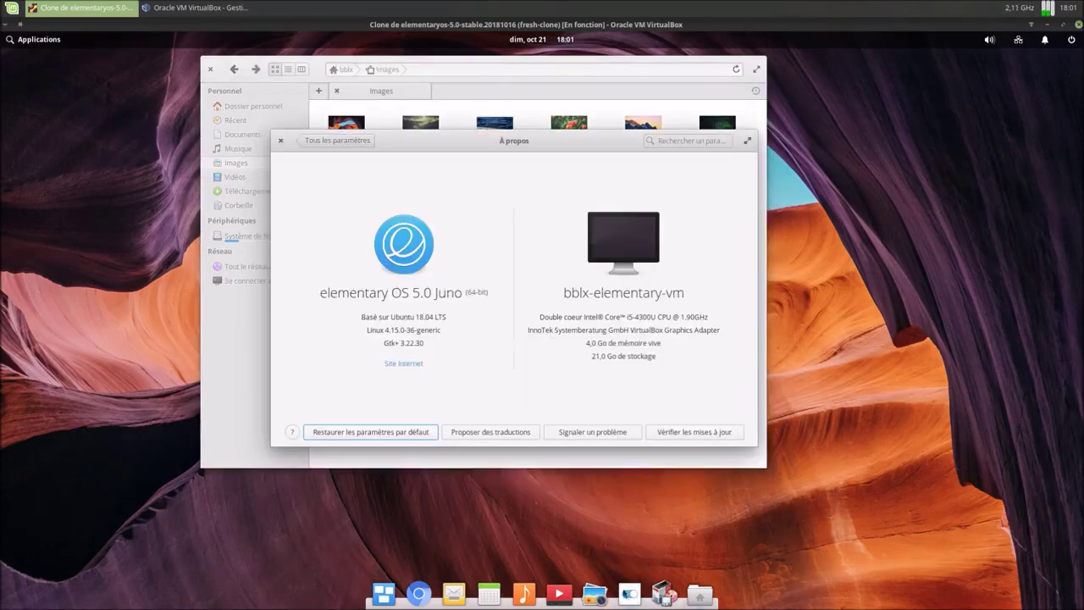
pyautogui.click(365, 433)
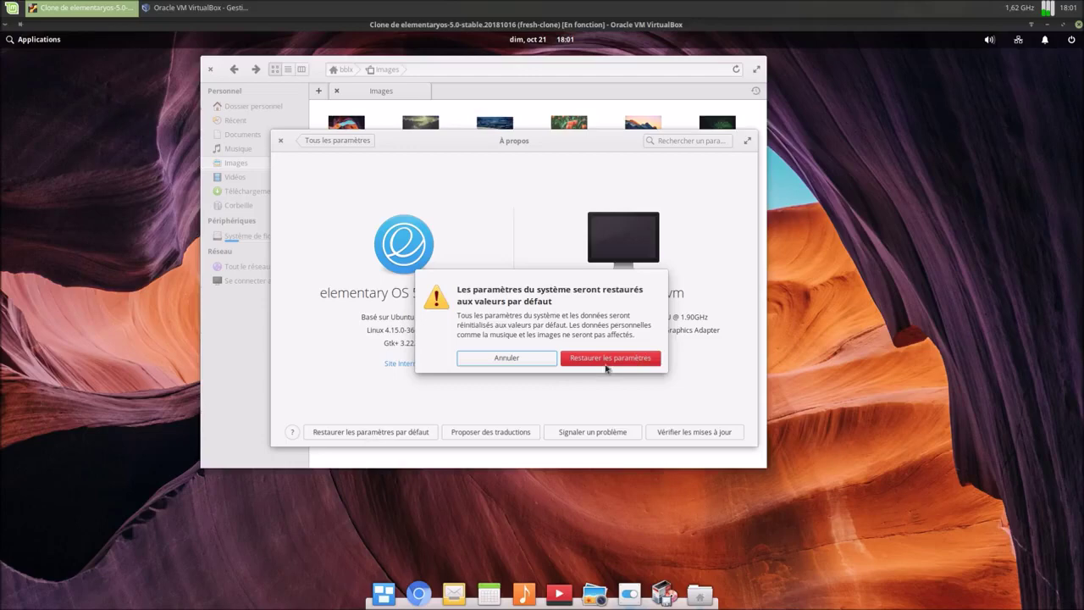
pyautogui.click(598, 358)
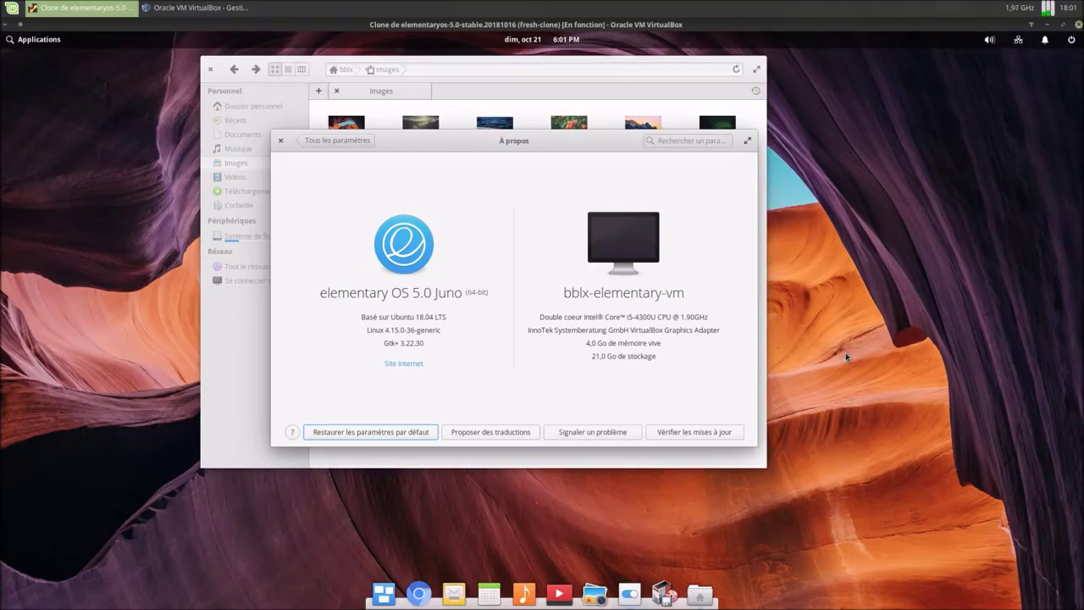
pyautogui.click(210, 69)
pyautogui.click(210, 70)
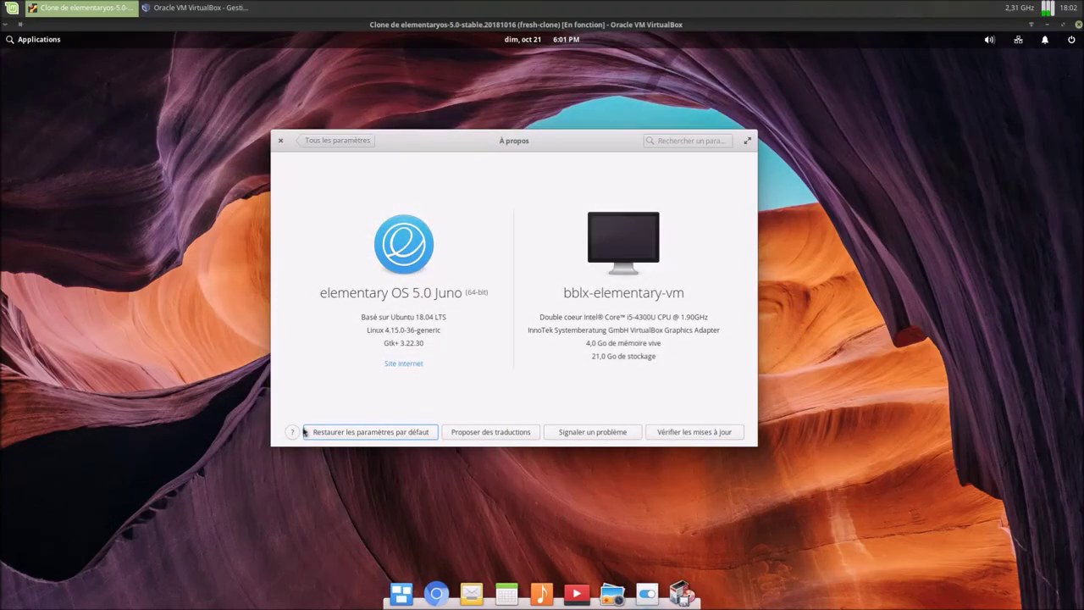
# - Review the restore-defaults confirmation again, cancel it, and close the system settings
pyautogui.click(364, 433)
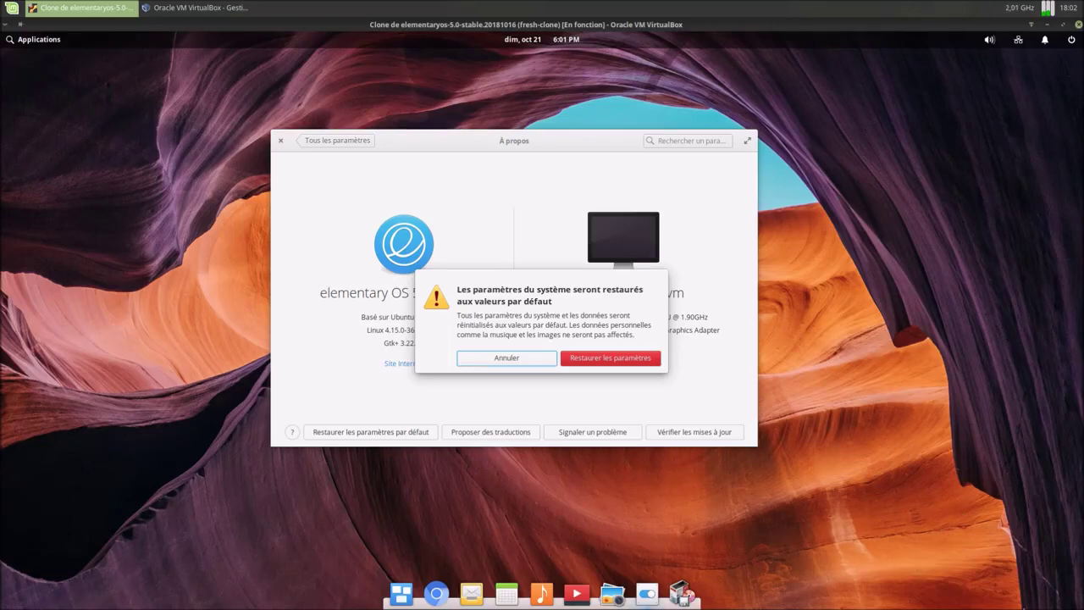
pyautogui.click(500, 359)
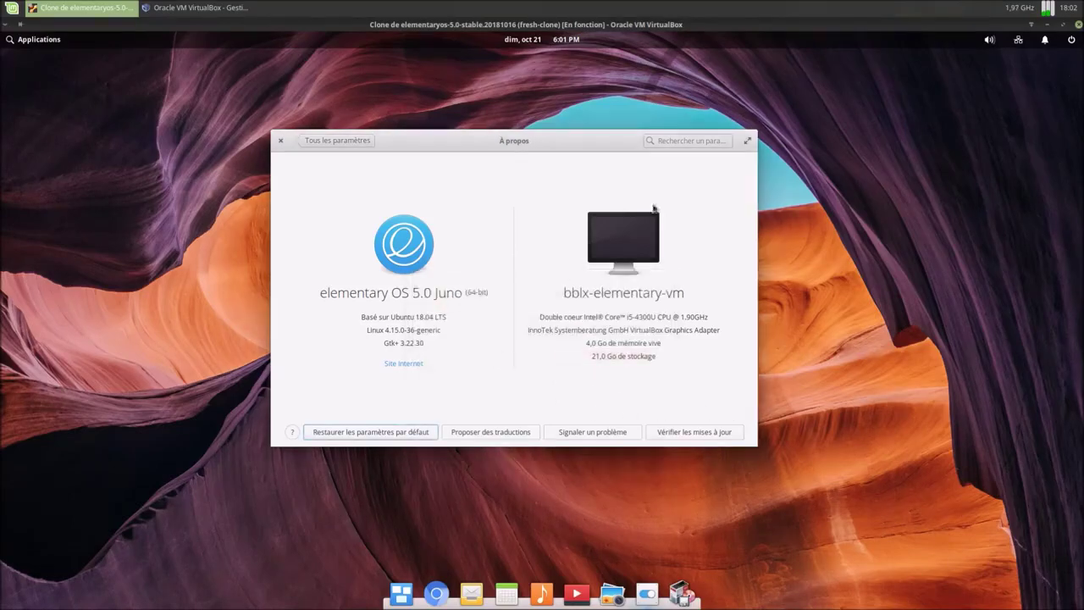
pyautogui.click(279, 143)
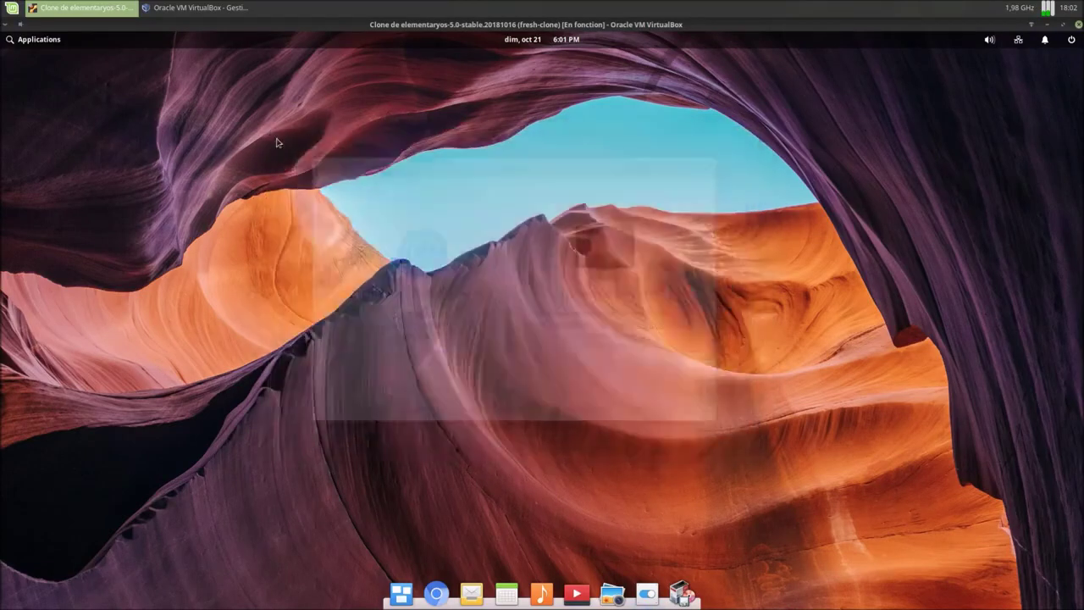